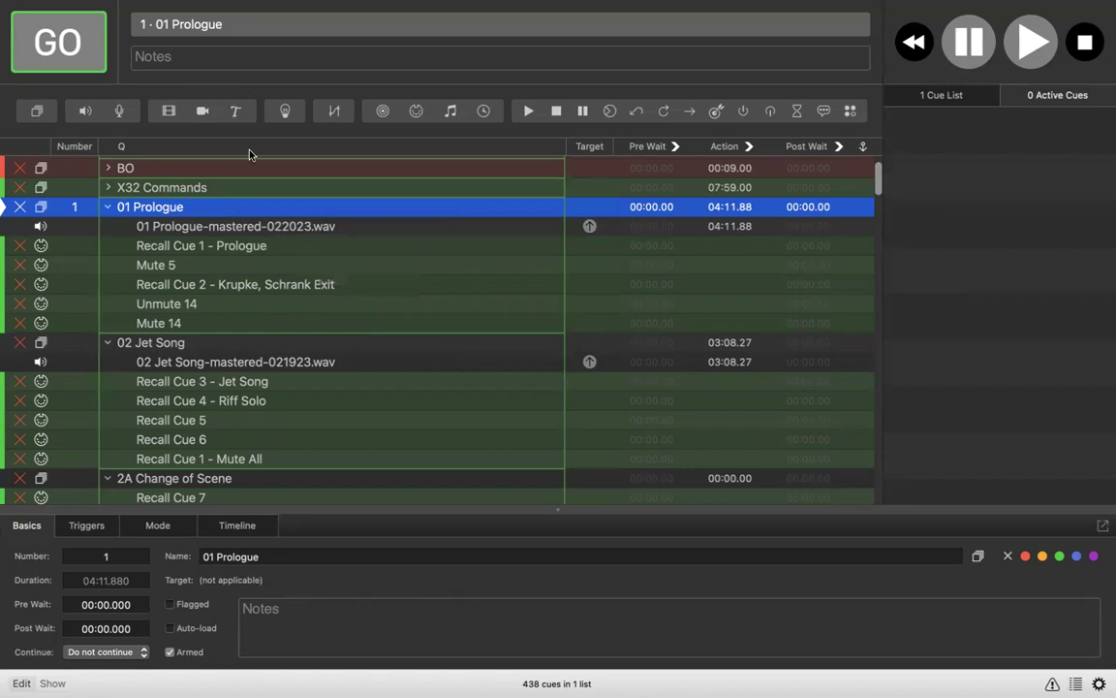
Step: Show the group mode settings of the 01 Prologue group cue
click(257, 231)
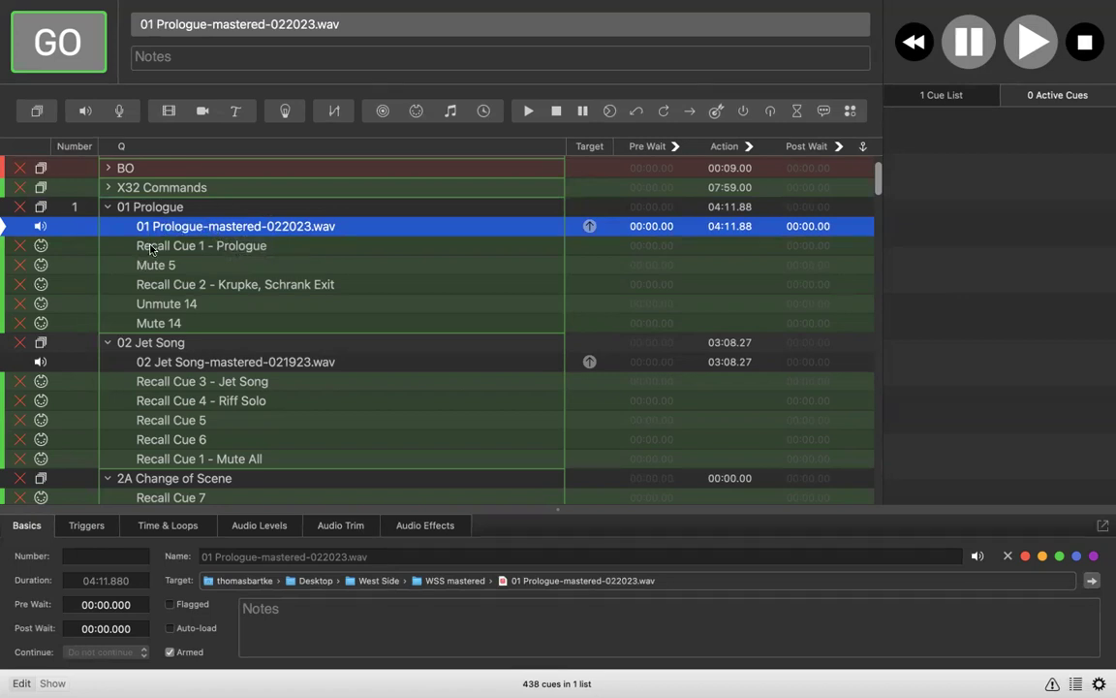
click(185, 211)
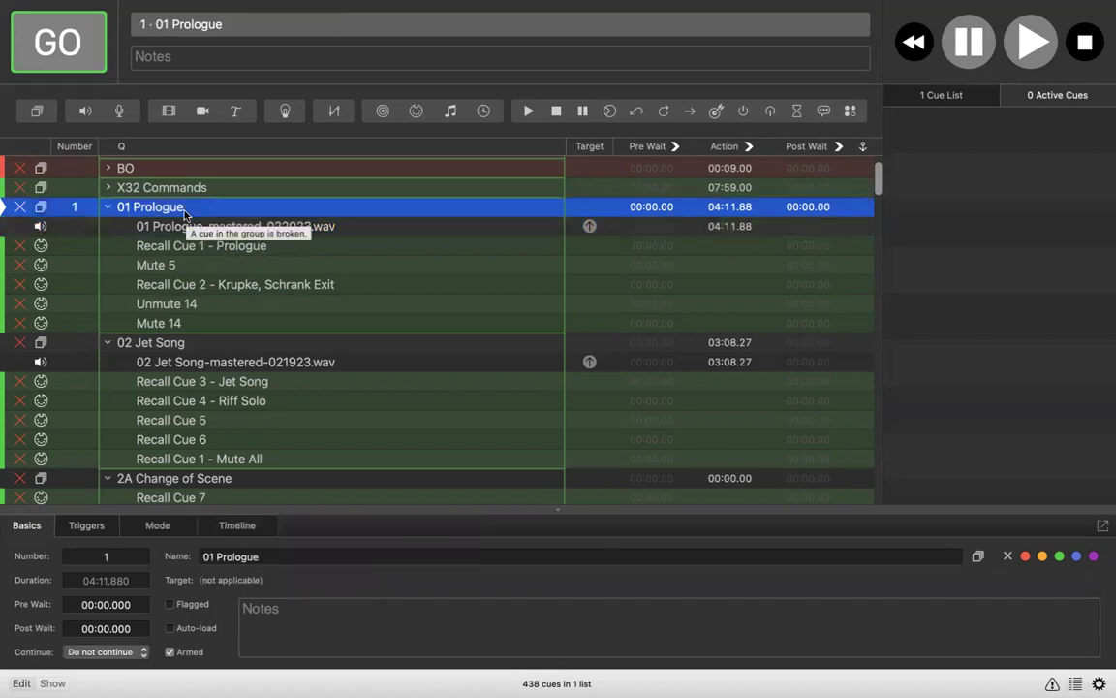
click(159, 526)
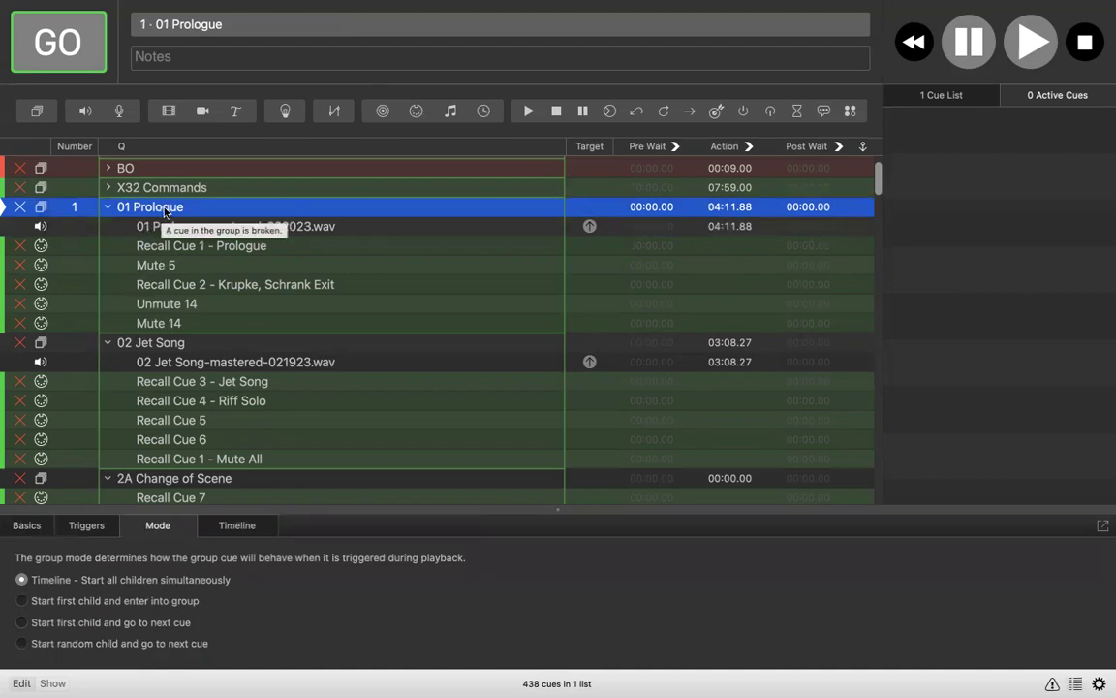
Step: Collapse the 02 Jet Song, 2A Change of Scene and 03 Something's Coming groups, keeping the 01 Prologue group expanded
click(108, 207)
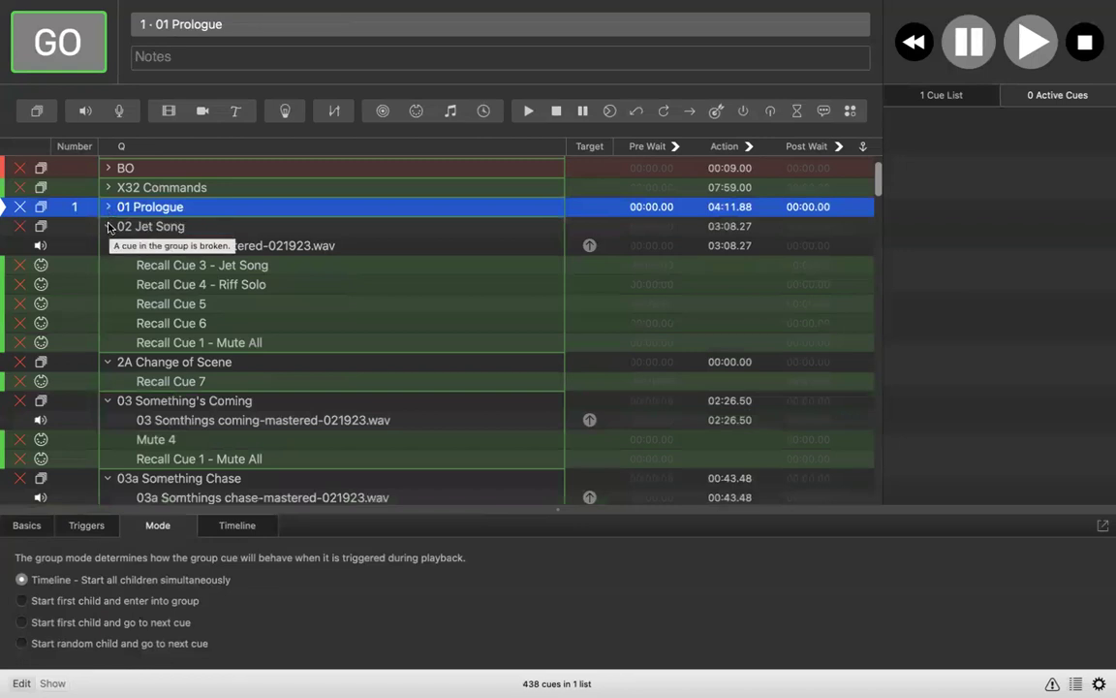
click(108, 229)
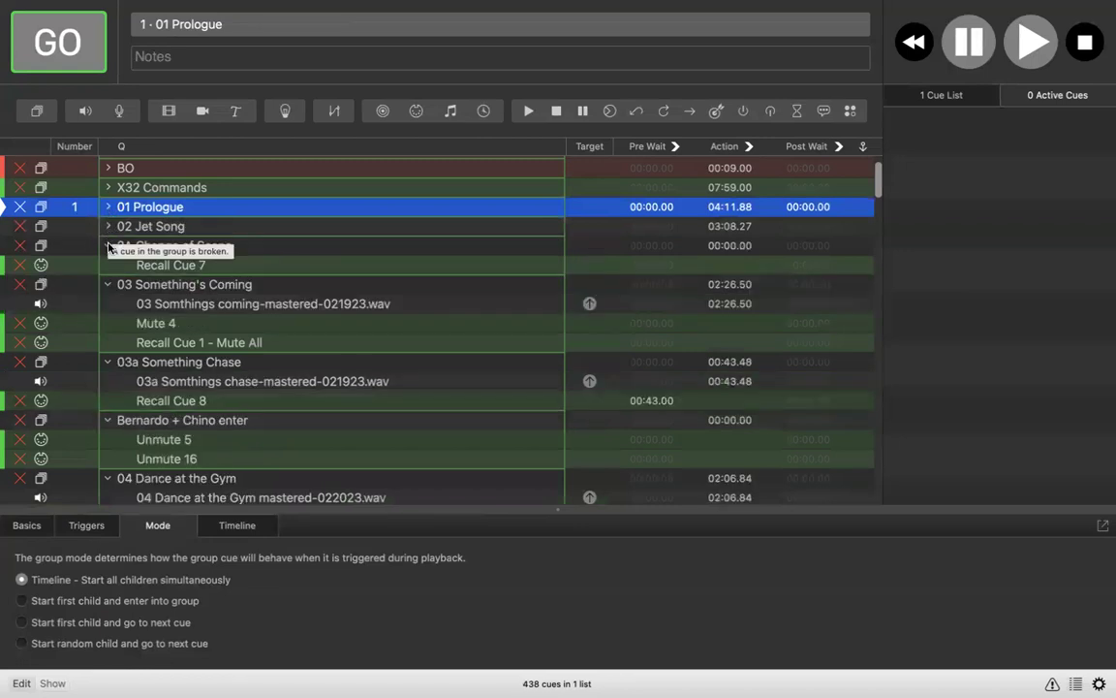
click(109, 247)
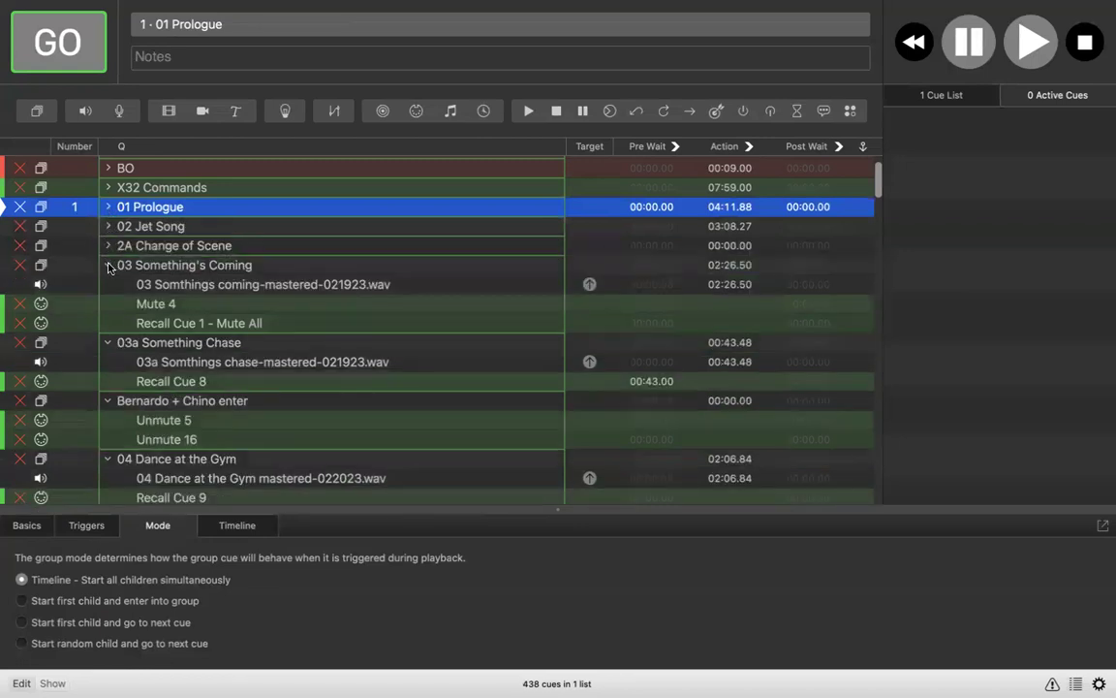
click(108, 265)
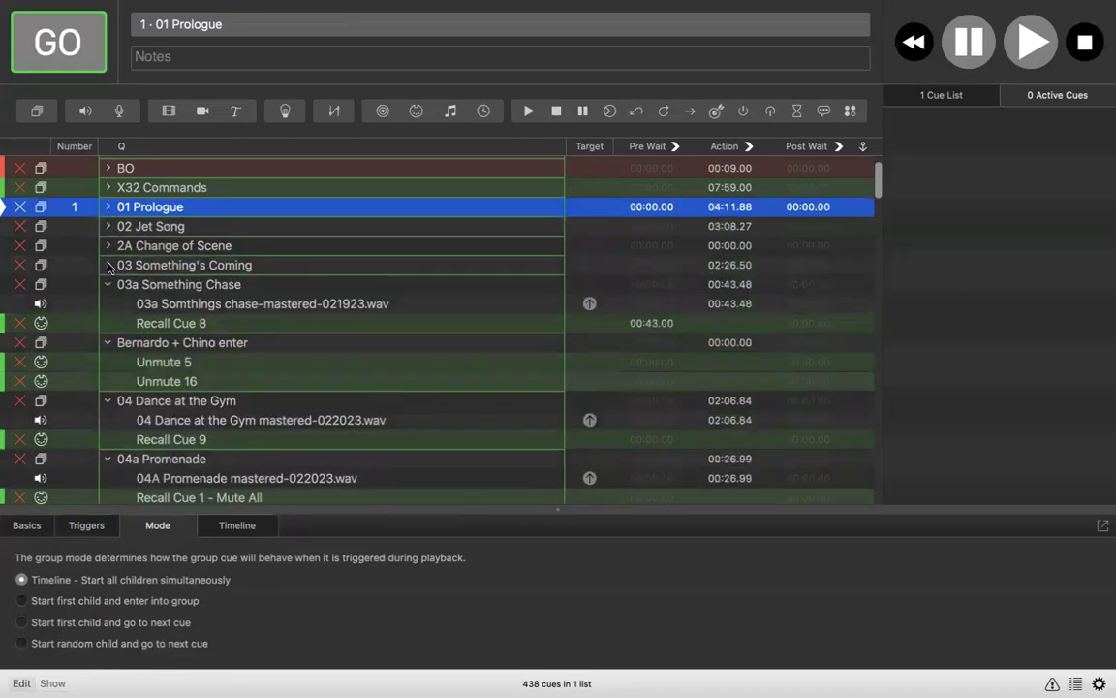
click(108, 207)
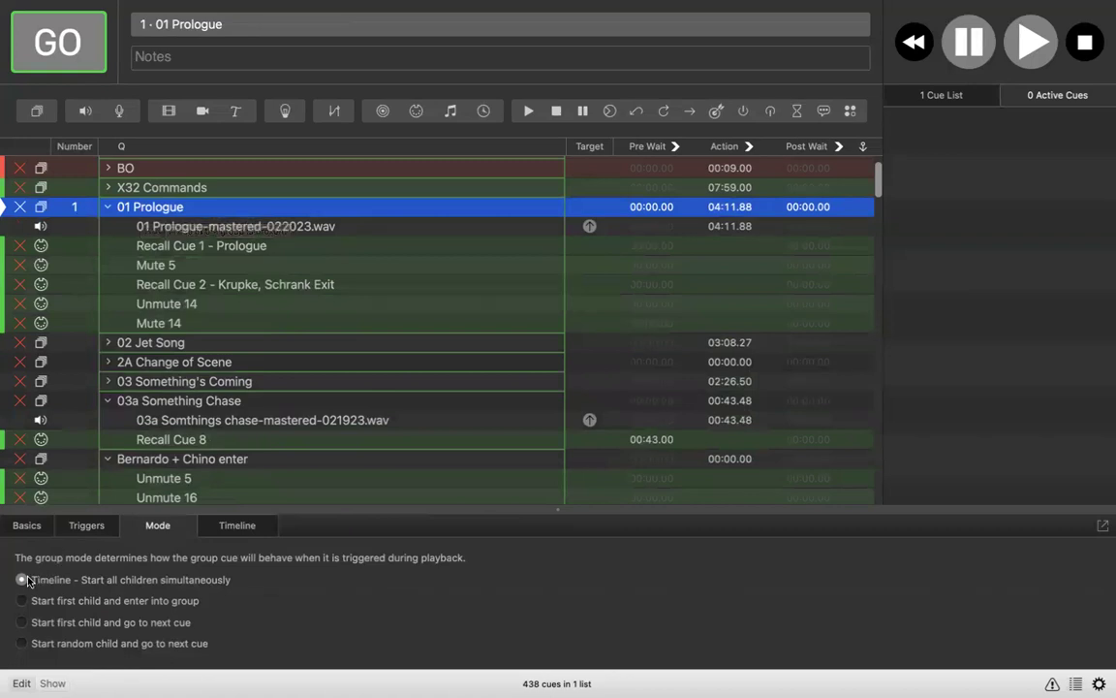
Step: Go through the audio and MIDI cues inside the 01 Prologue group and display the audio cue's waveform
click(150, 246)
click(160, 265)
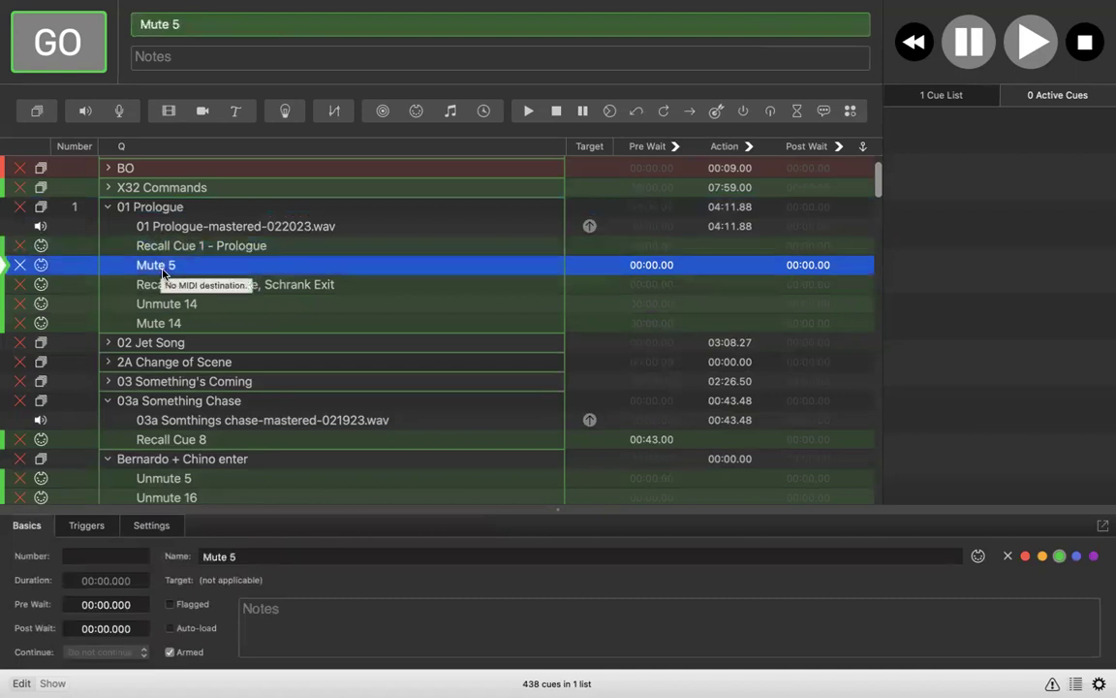
click(159, 287)
click(155, 303)
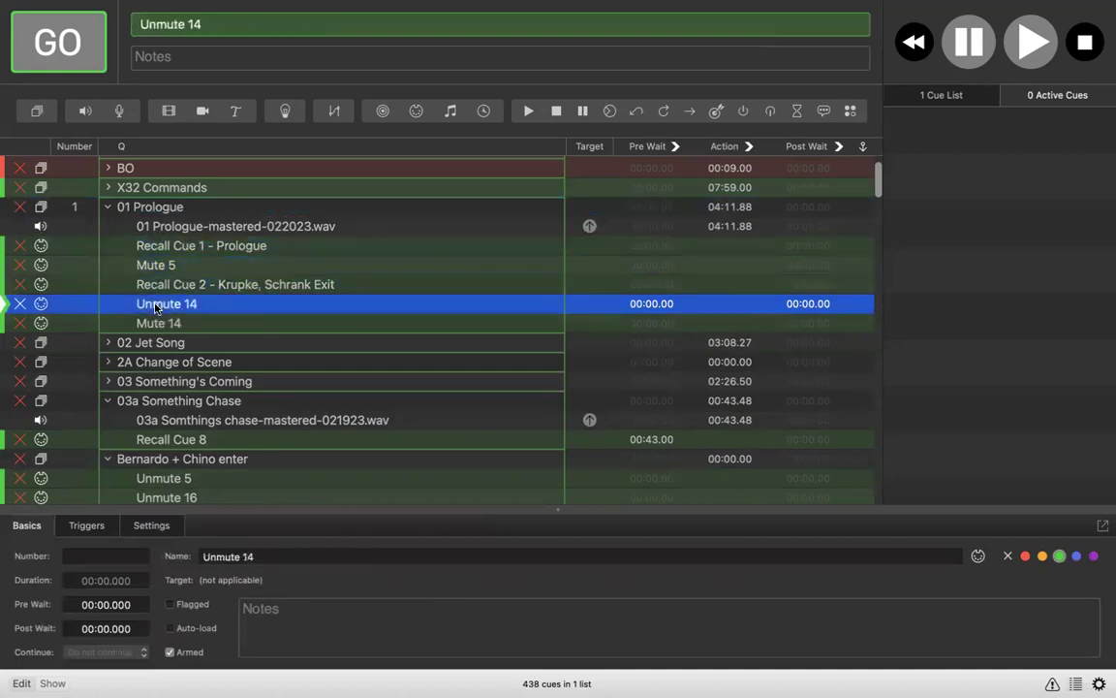
click(153, 324)
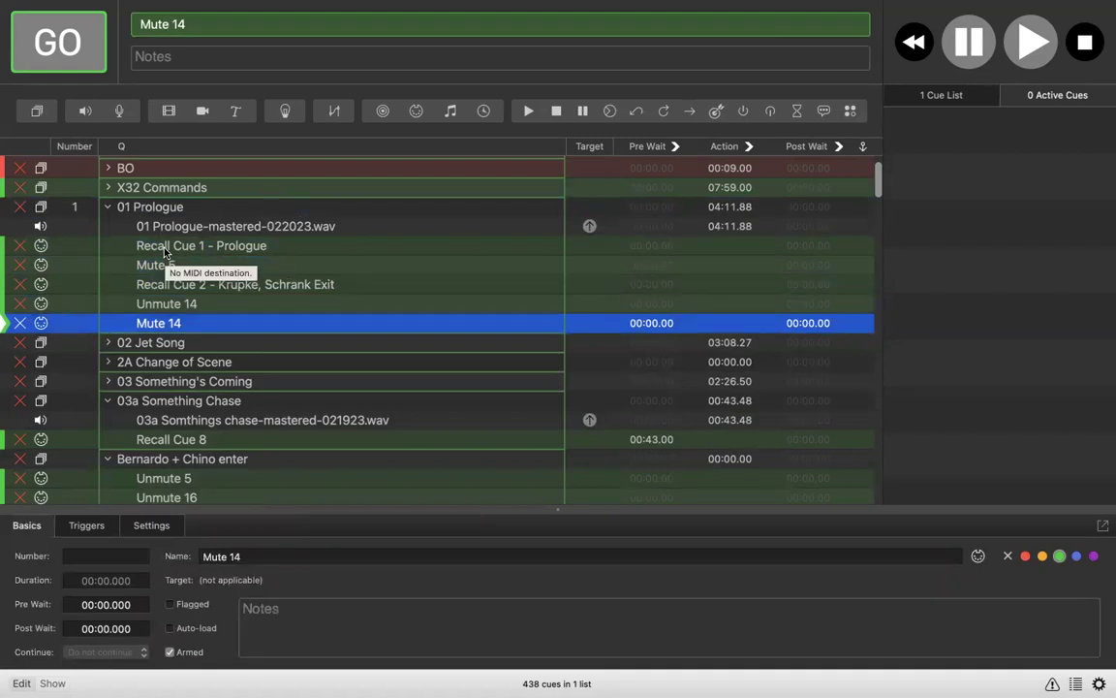
click(183, 229)
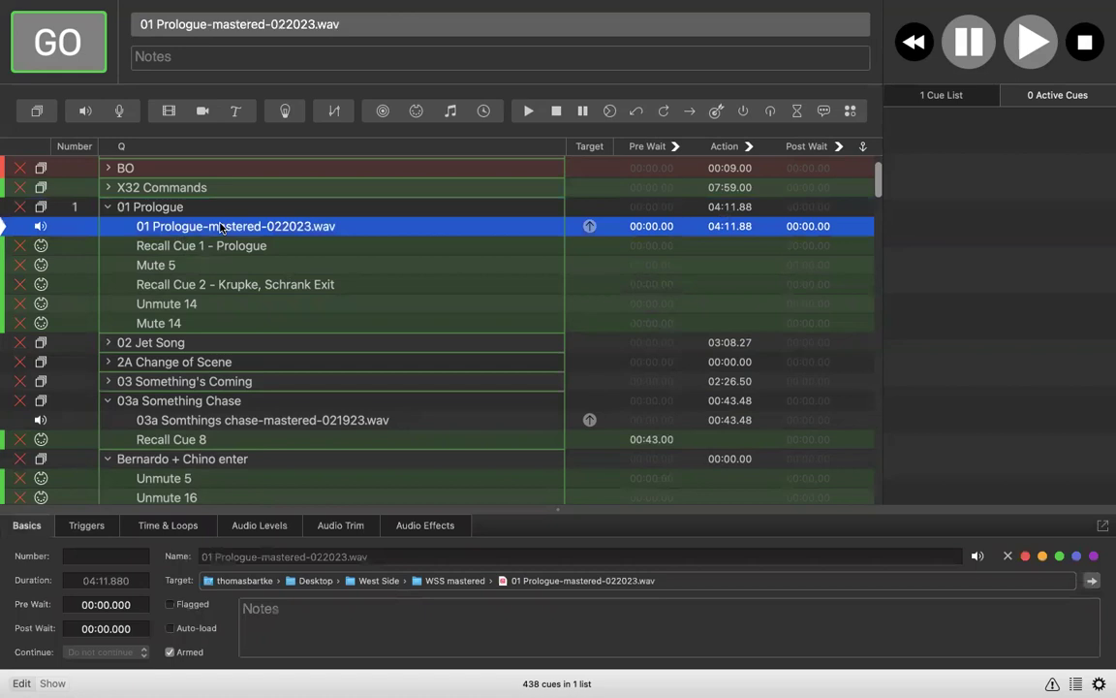
click(219, 246)
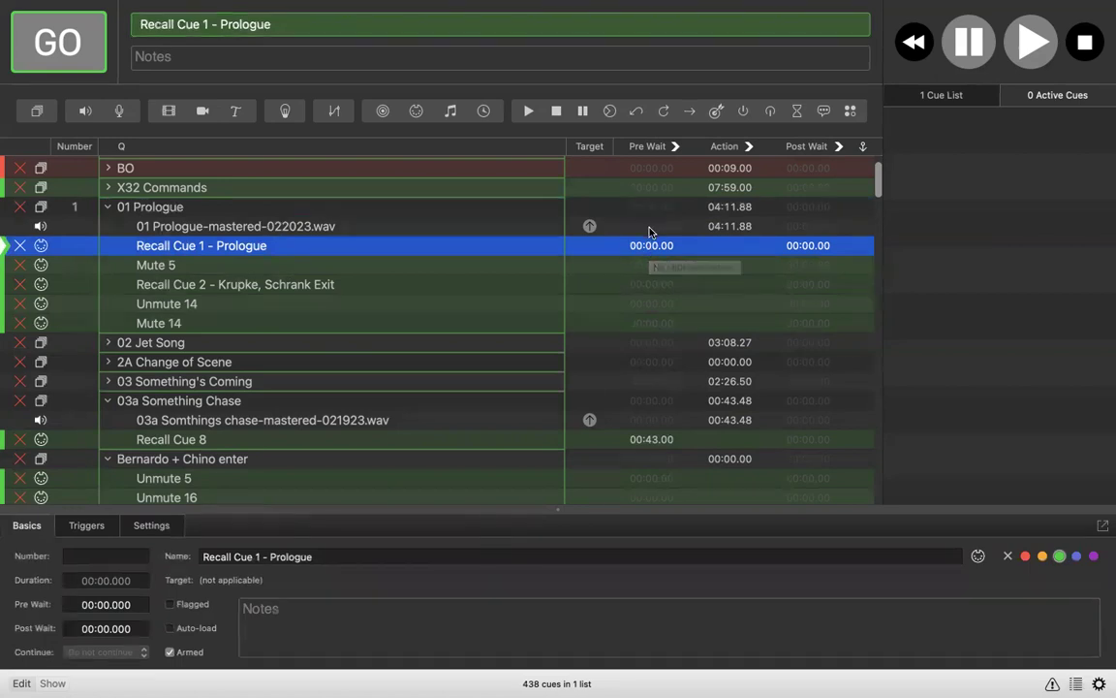
click(190, 229)
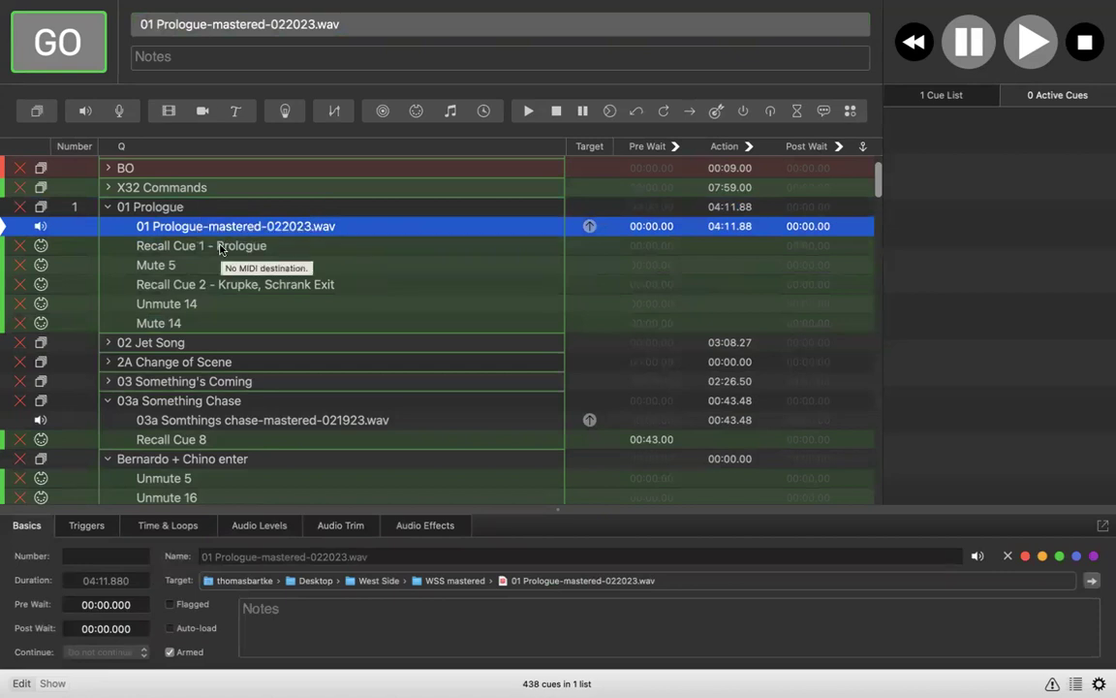
click(190, 246)
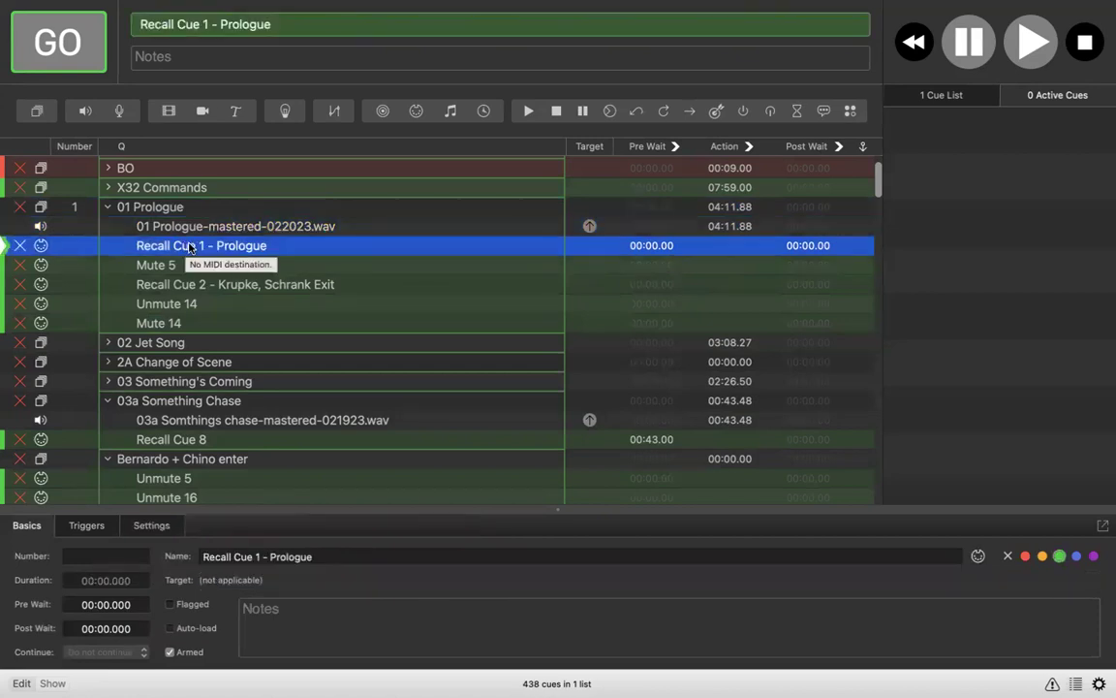
click(389, 227)
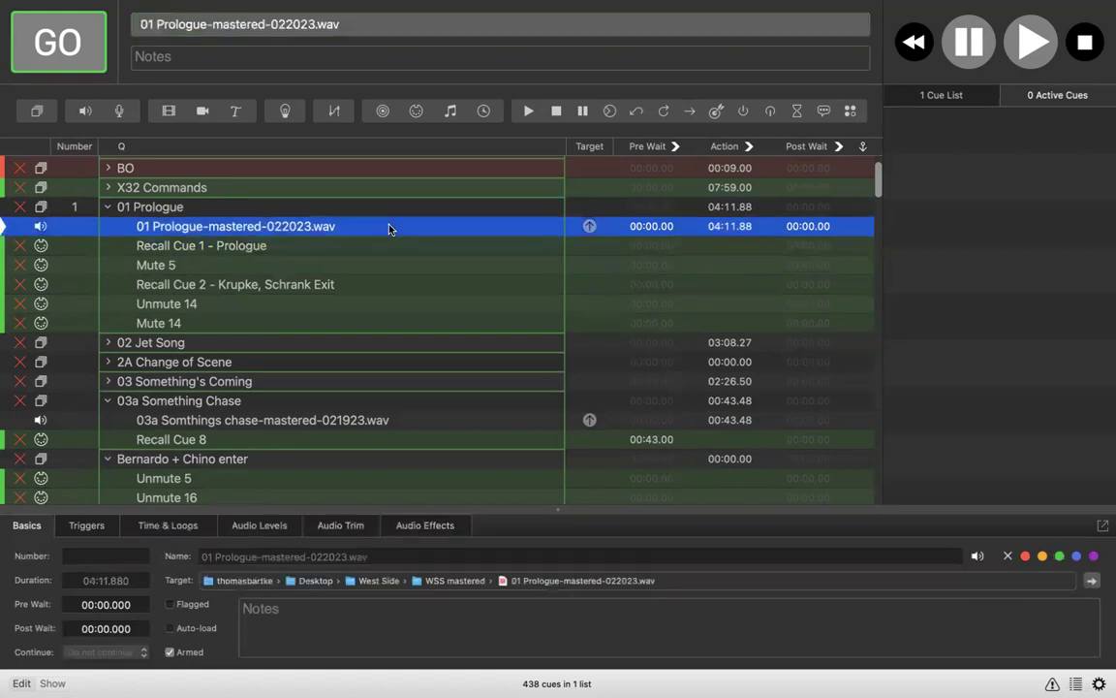
click(145, 526)
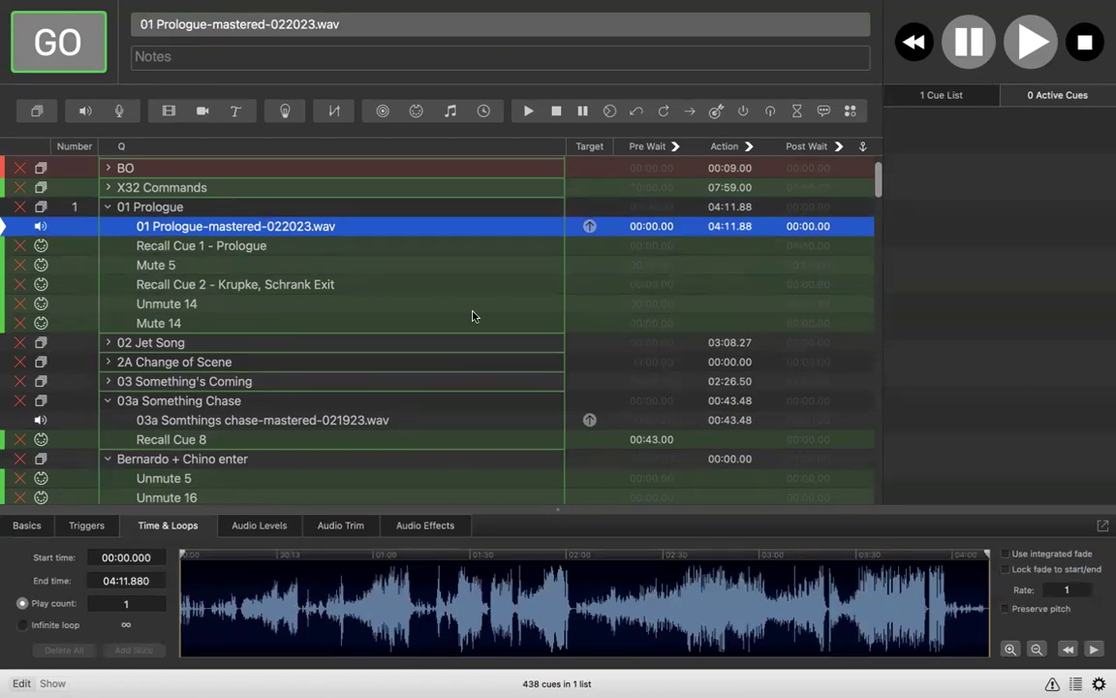
Step: Set the pre-wait of the 01 Prologue audio cue to 40 seconds
double_click(648, 225)
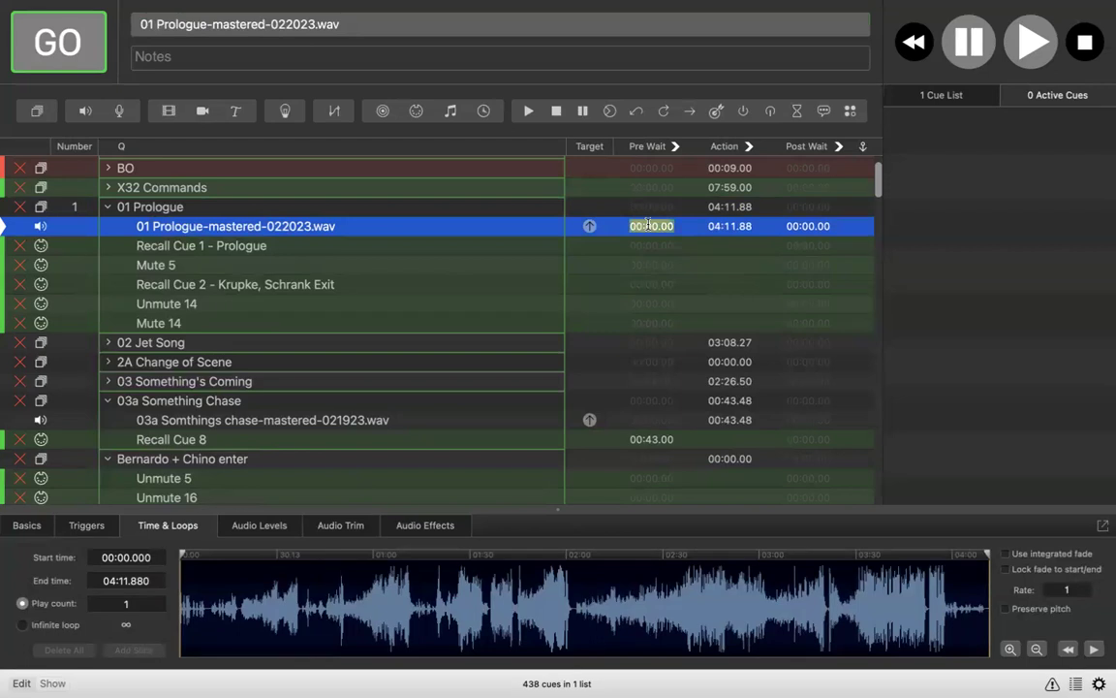
text(40)
key(Return)
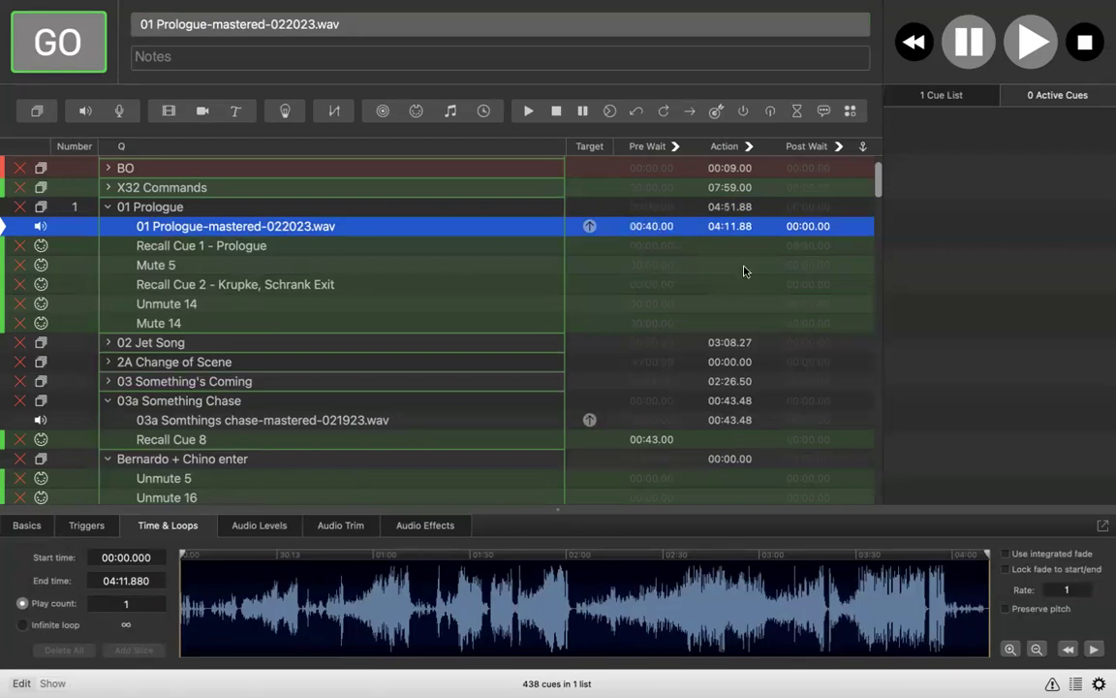
Step: Reset the pre-wait of the 01 Prologue audio cue to 0
double_click(643, 229)
text(0)
key(Return)
Step: Set the pre-wait of the Recall Cue 1 - Prologue MIDI cue to 40 seconds
click(337, 253)
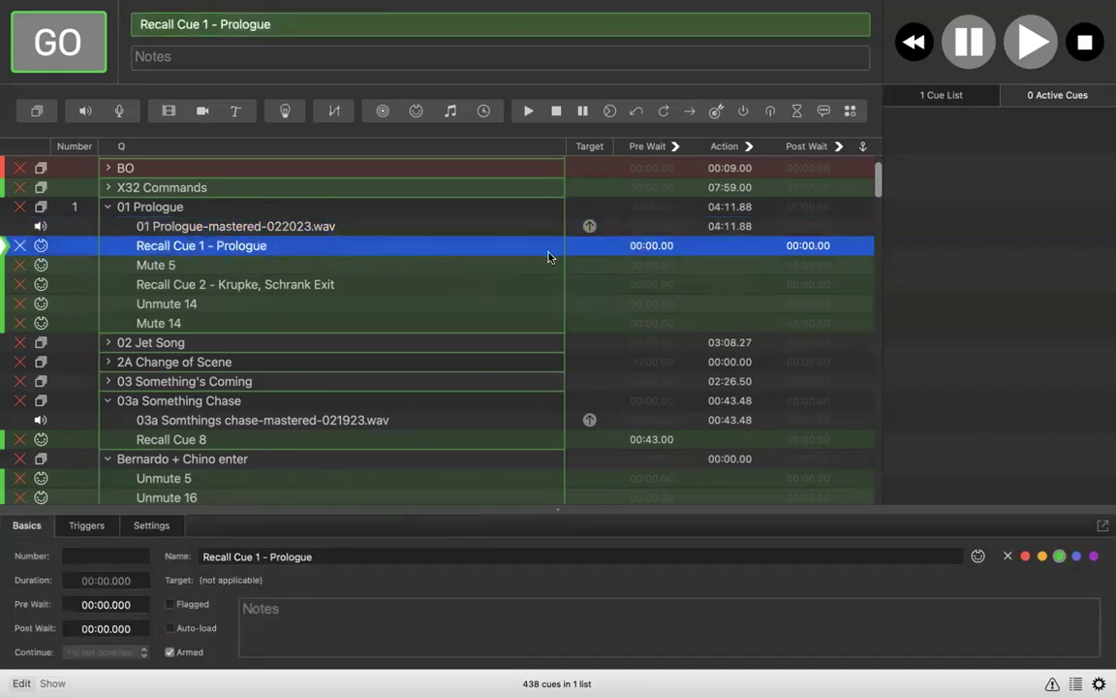
double_click(640, 246)
text(40)
key(Return)
Step: Check the 01 Prologue group and its Recall Cue 1 - Prologue cue, and open the Workspace Settings
click(150, 210)
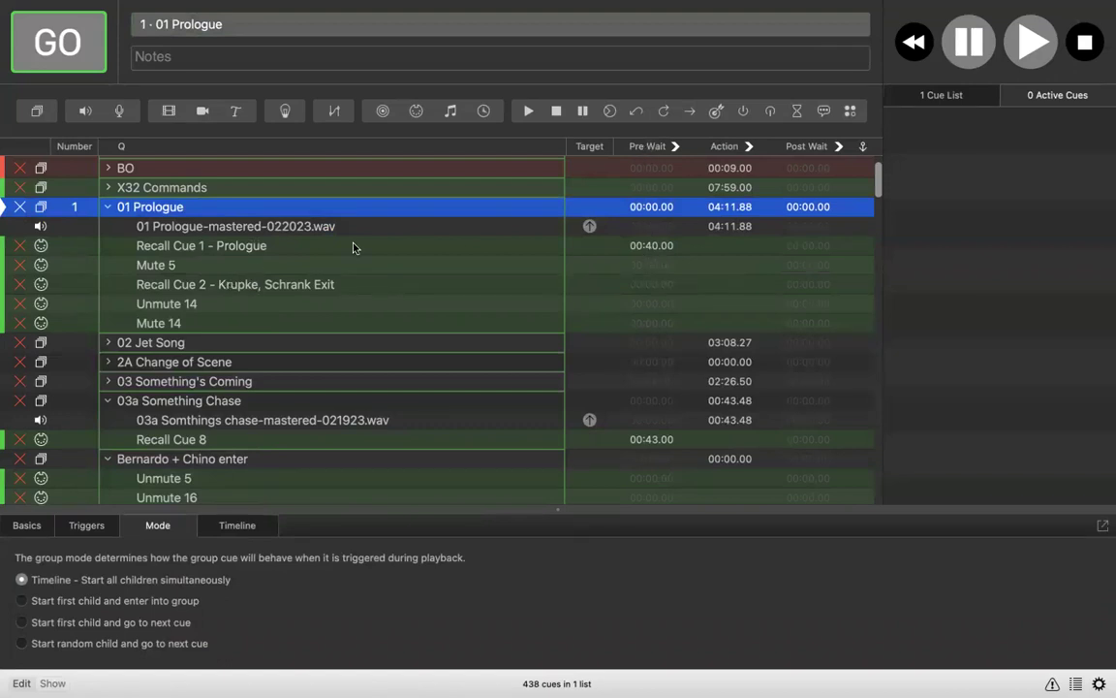
click(174, 245)
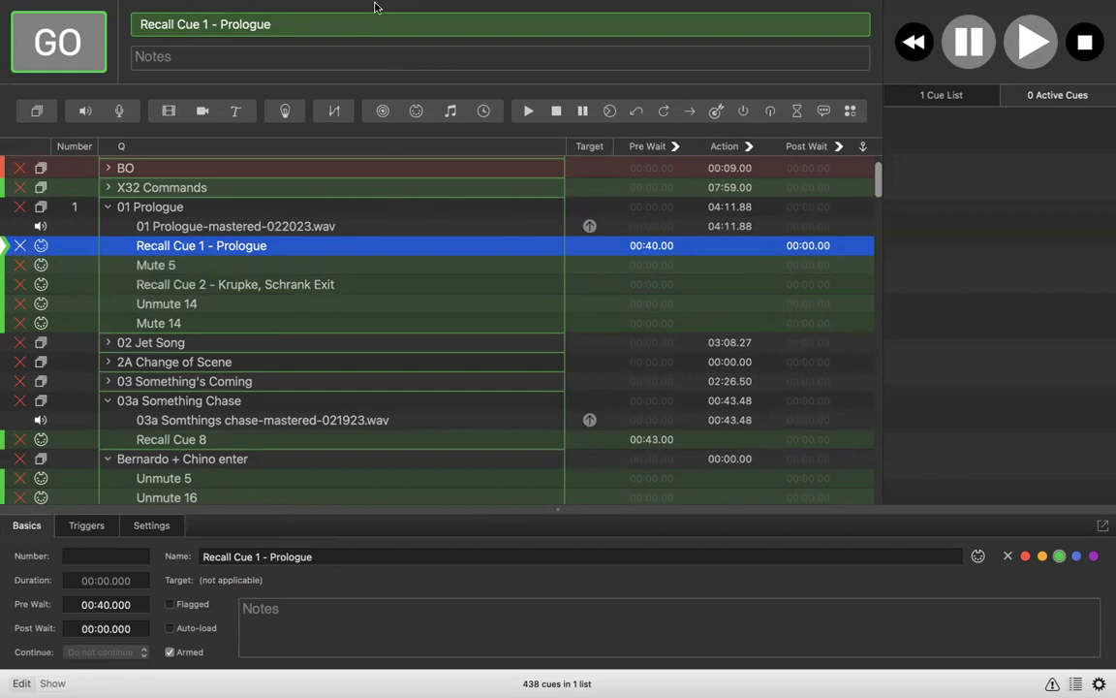
mouse_move(368, 3)
click(293, 9)
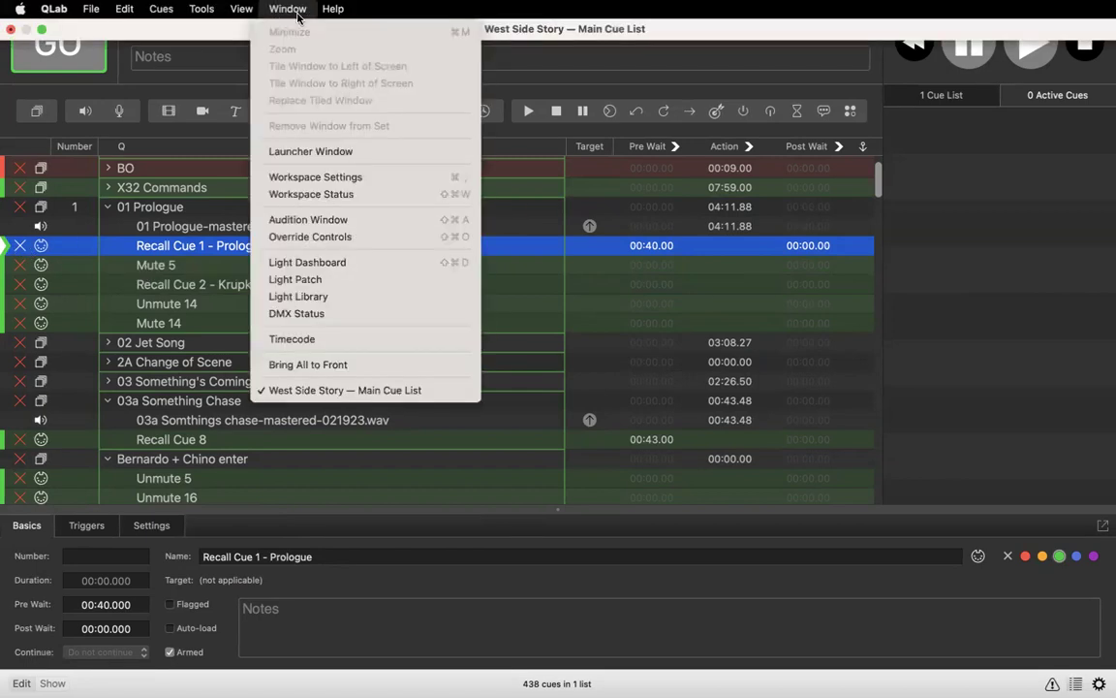
click(304, 177)
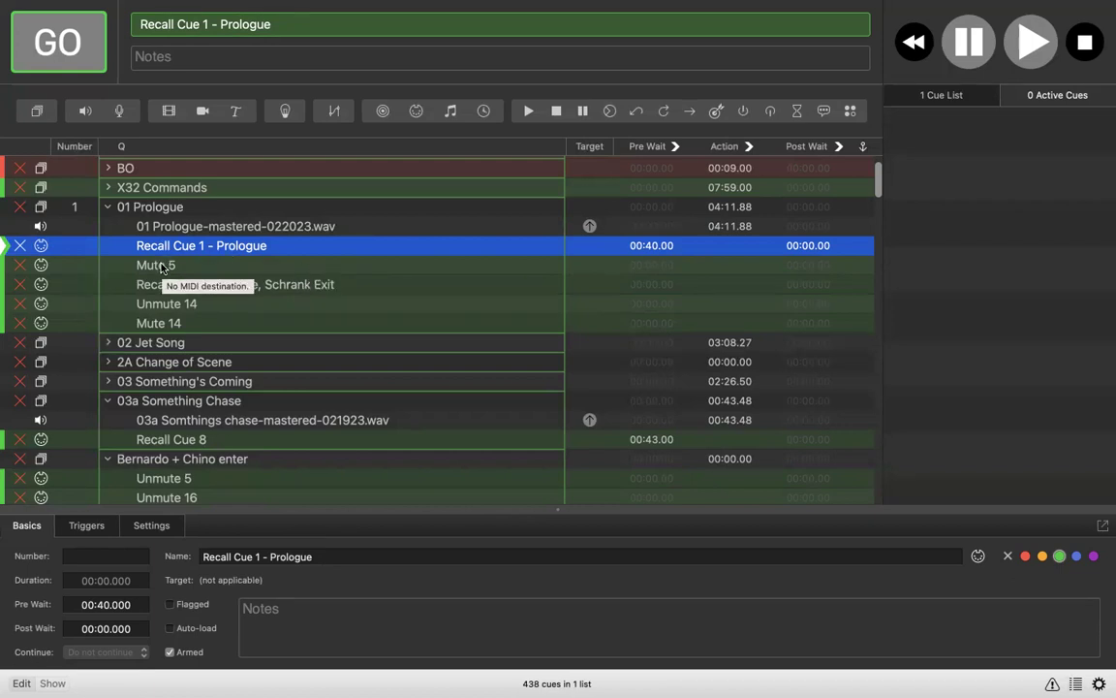
Step: Look at the cues inside the 02 Jet Song group, collapse it again, and select the 01 Prologue audio cue
click(107, 342)
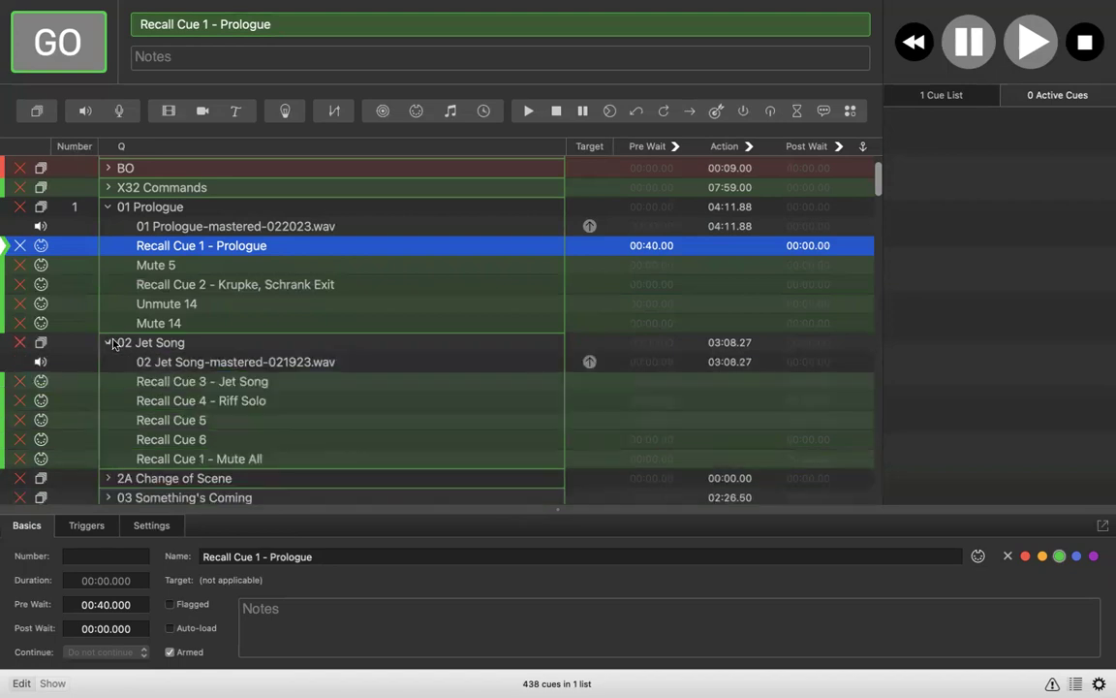
click(108, 342)
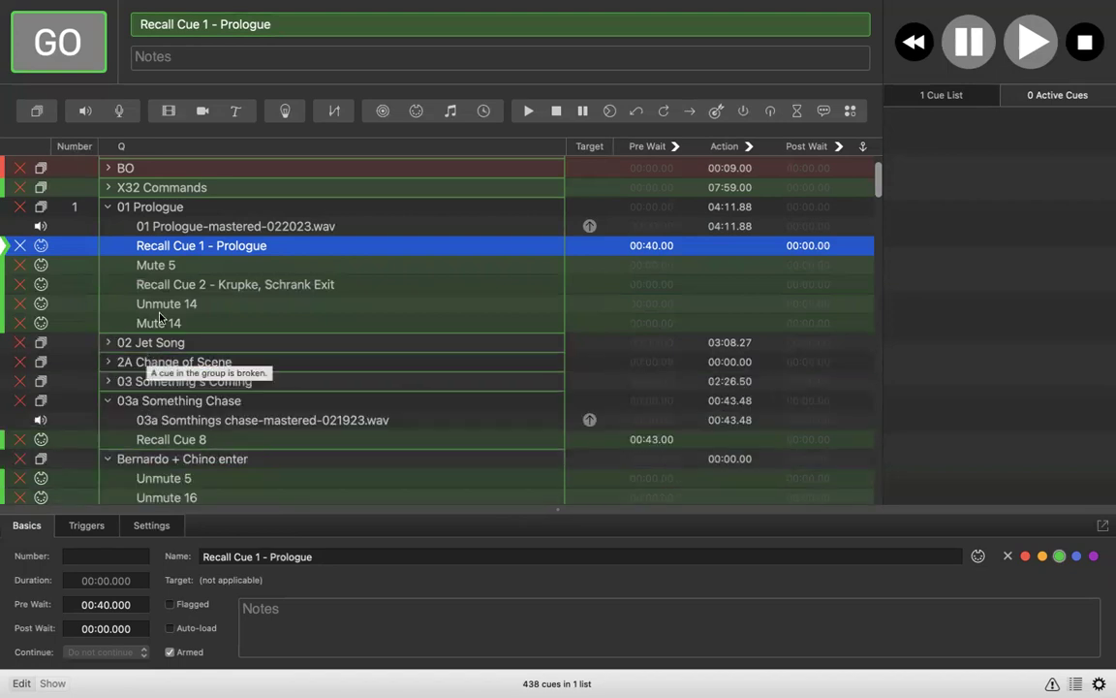
click(250, 228)
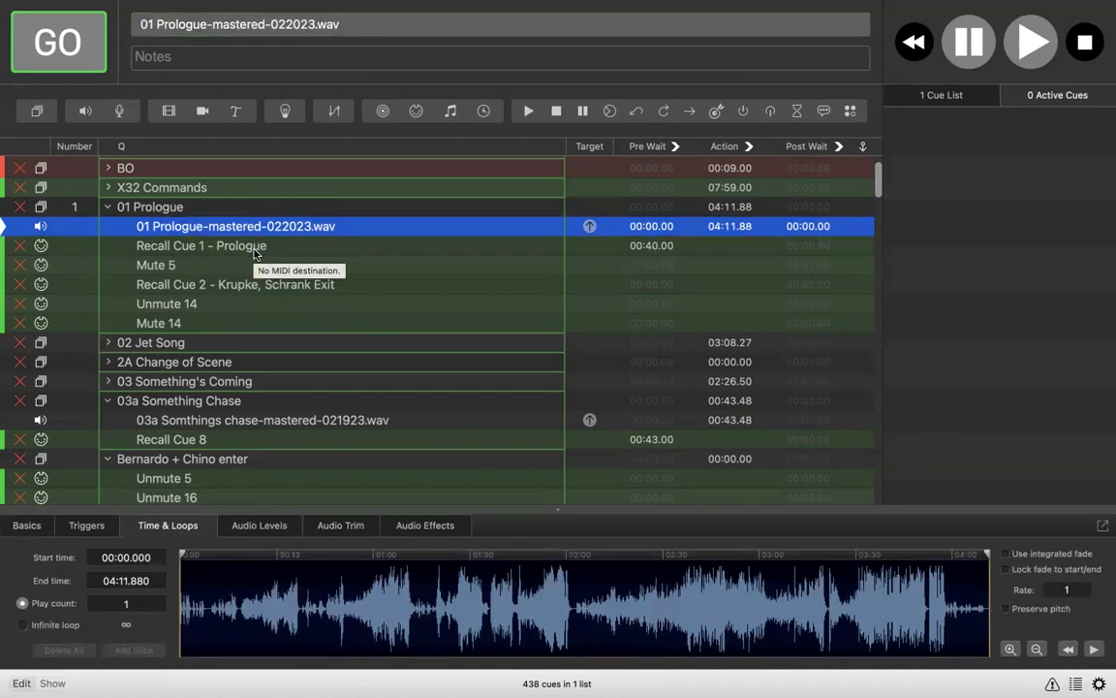
Step: Reset the pre-wait of Recall Cue 1 - Prologue to 0
double_click(652, 246)
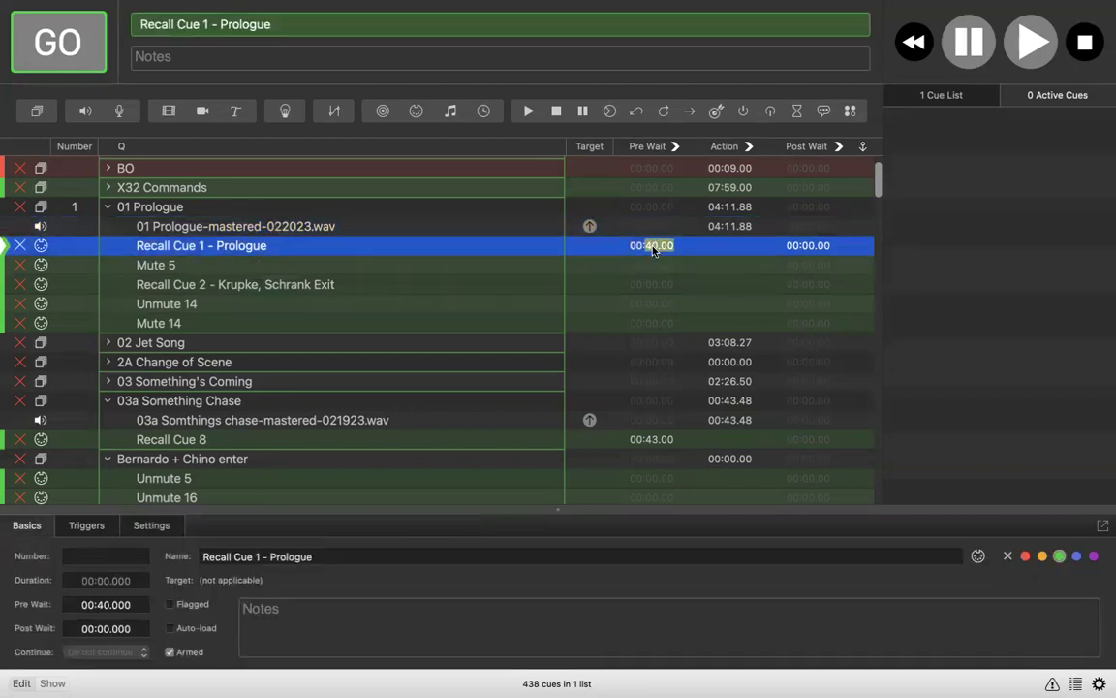
text(0)
key(Return)
Step: Rename the 01 Prologue group cue as "01 Prologue - TODO"
scroll(328, 283, down, 3)
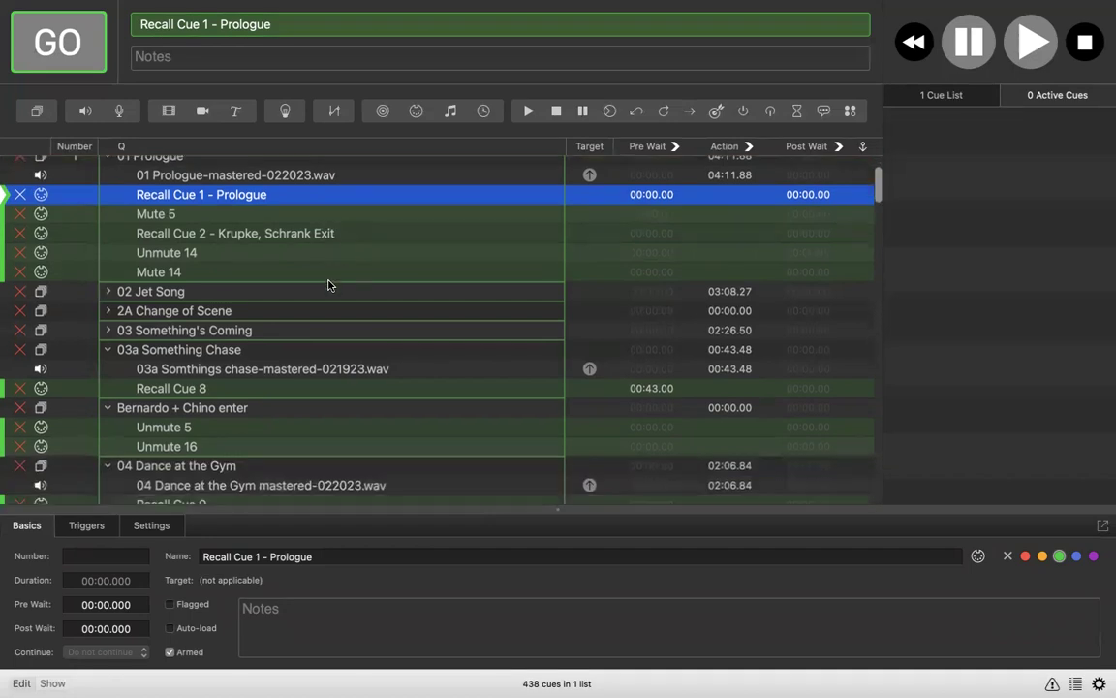
scroll(328, 284, up, 3)
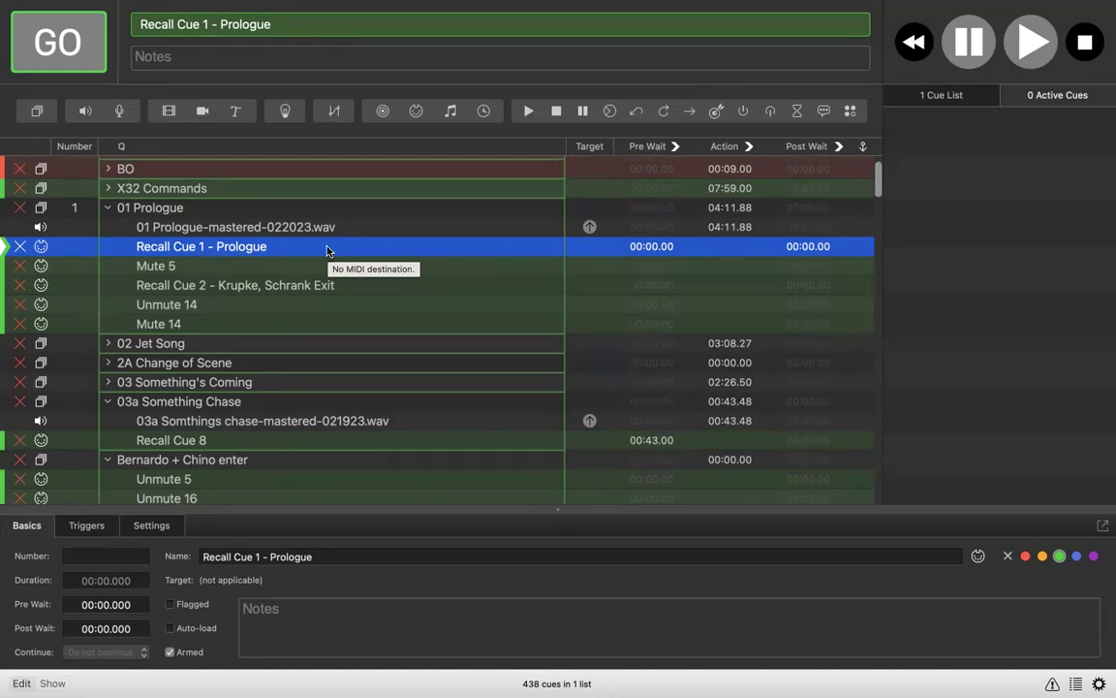
double_click(246, 210)
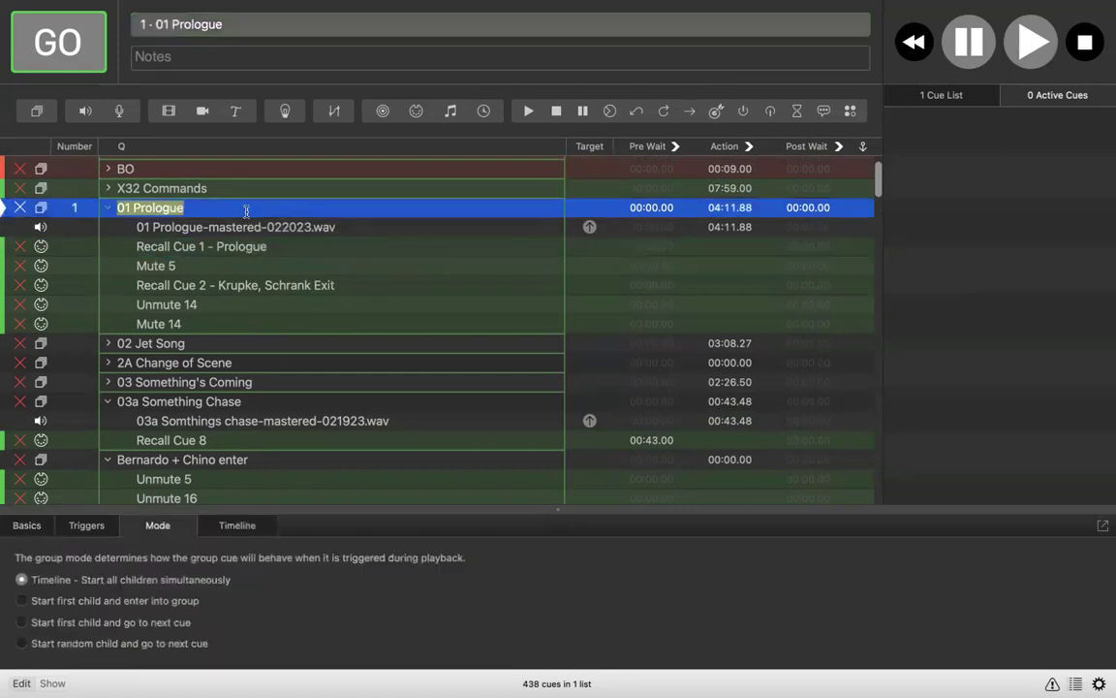
key(Return)
text(- TODO)
key(Return)
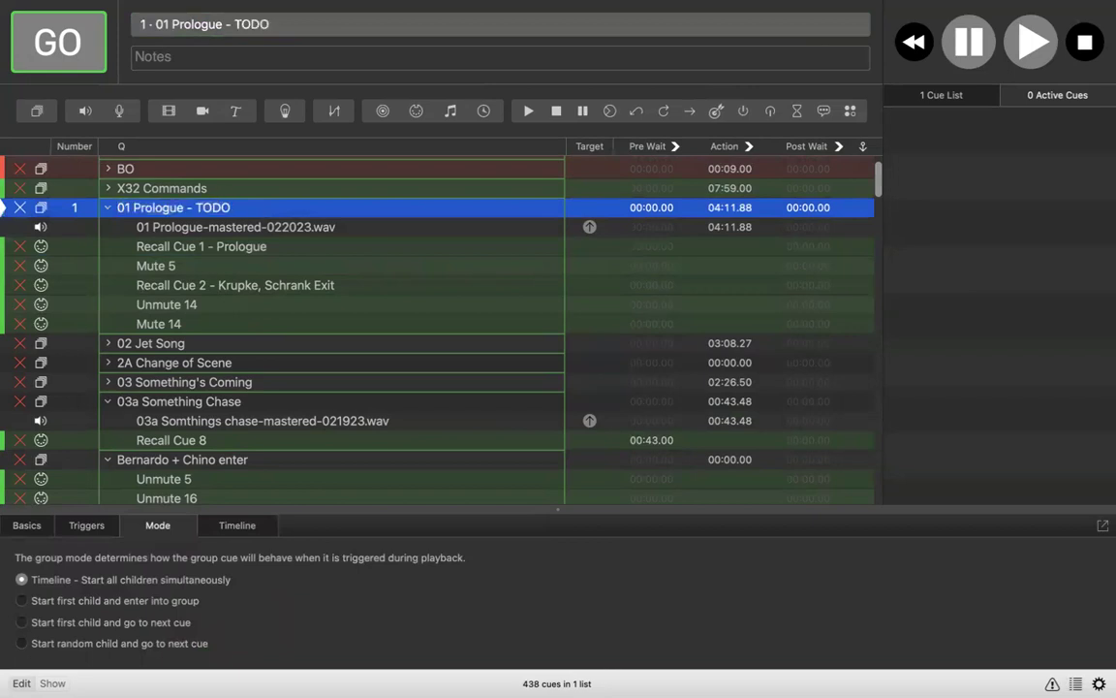
Step: Expand the 02 Jet Song group and have the 01 Prologue - TODO group expanded as well
click(108, 208)
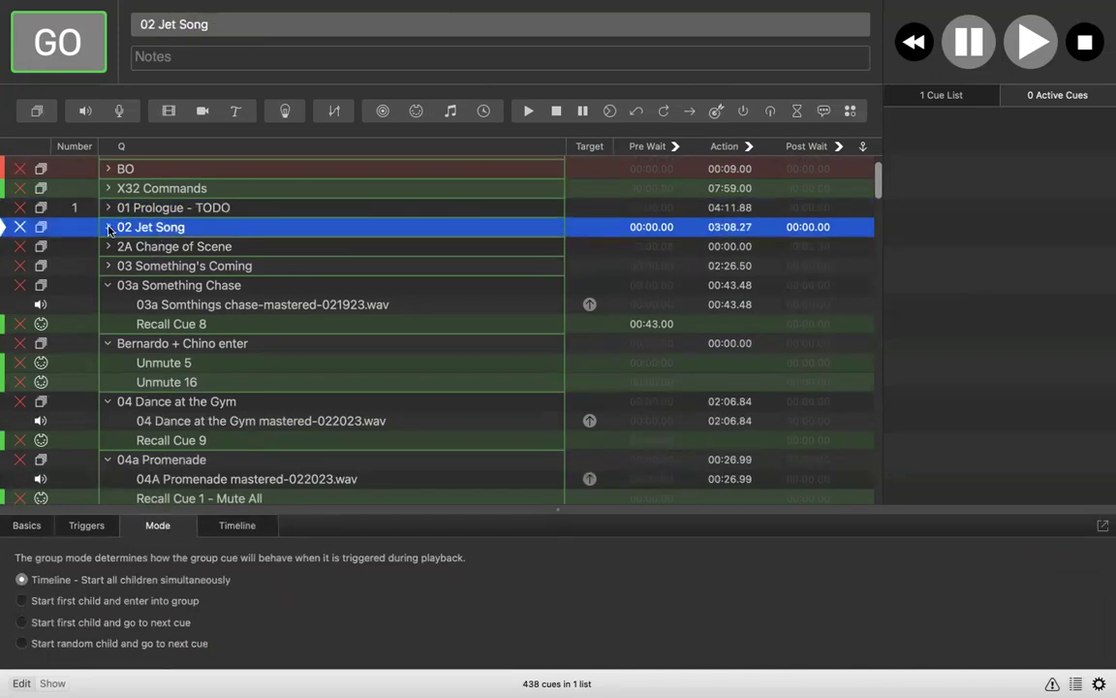
click(109, 227)
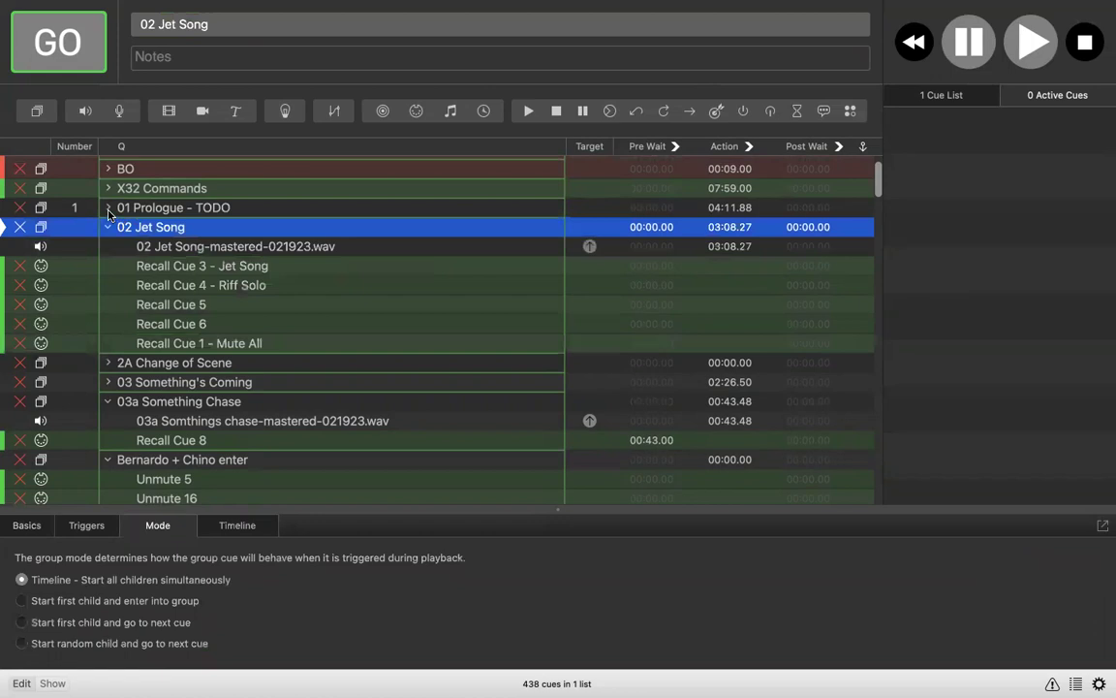
click(109, 209)
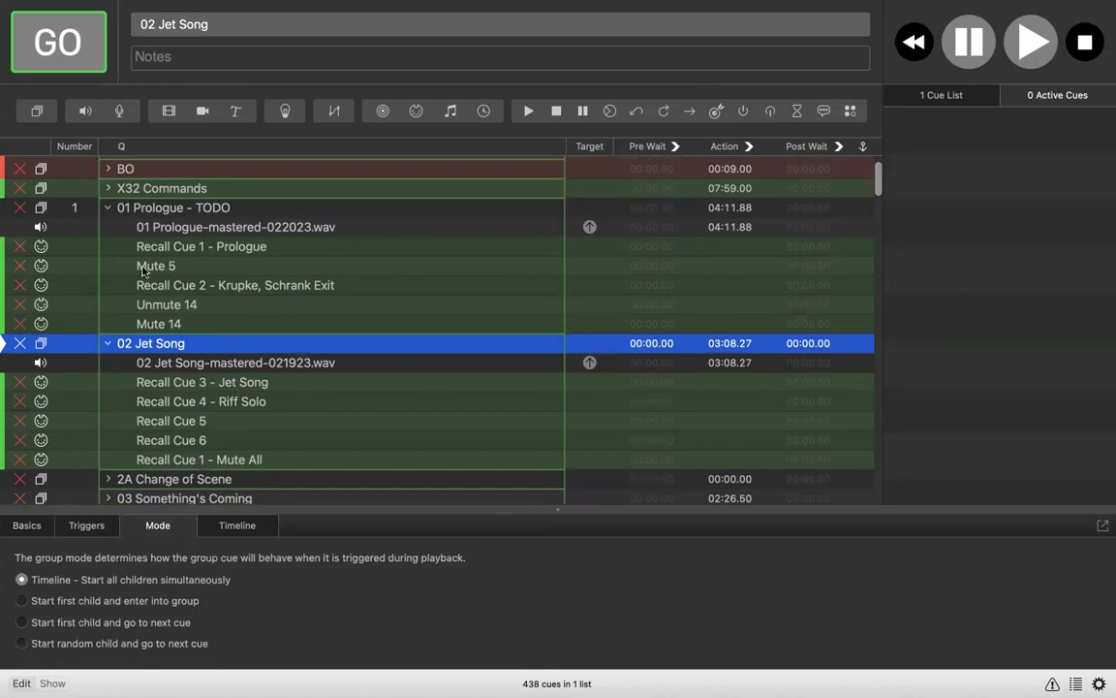
Step: Look at the Mute 5 cue and the Prologue audio cue, then collapse the 01 Prologue - TODO group
click(642, 269)
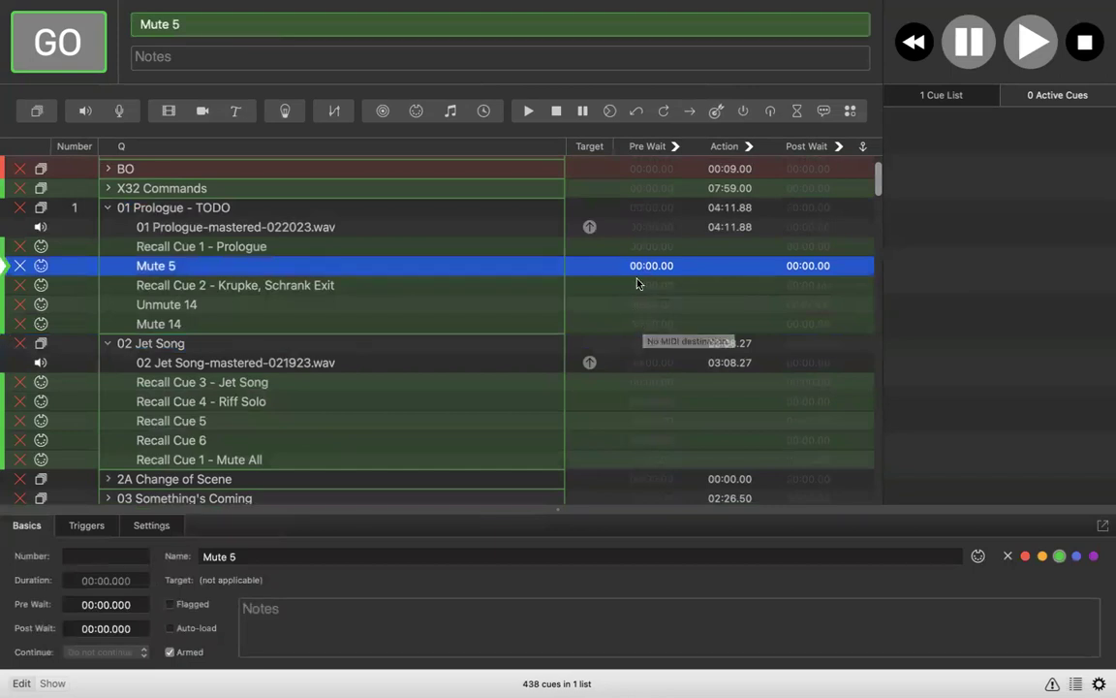
click(252, 227)
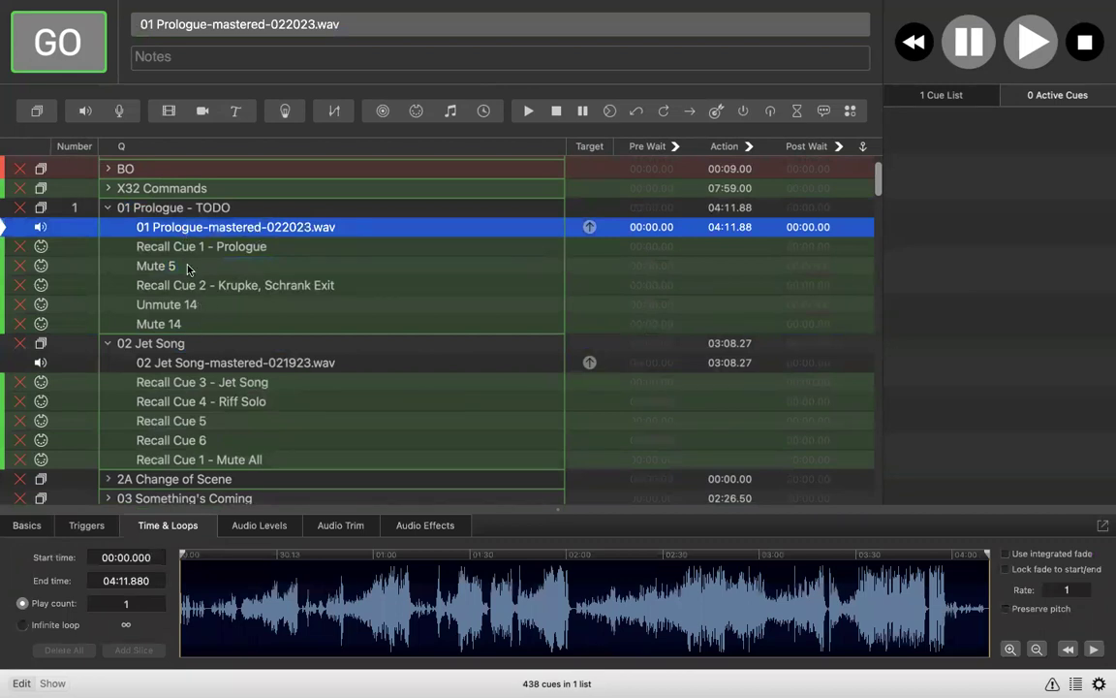
click(110, 207)
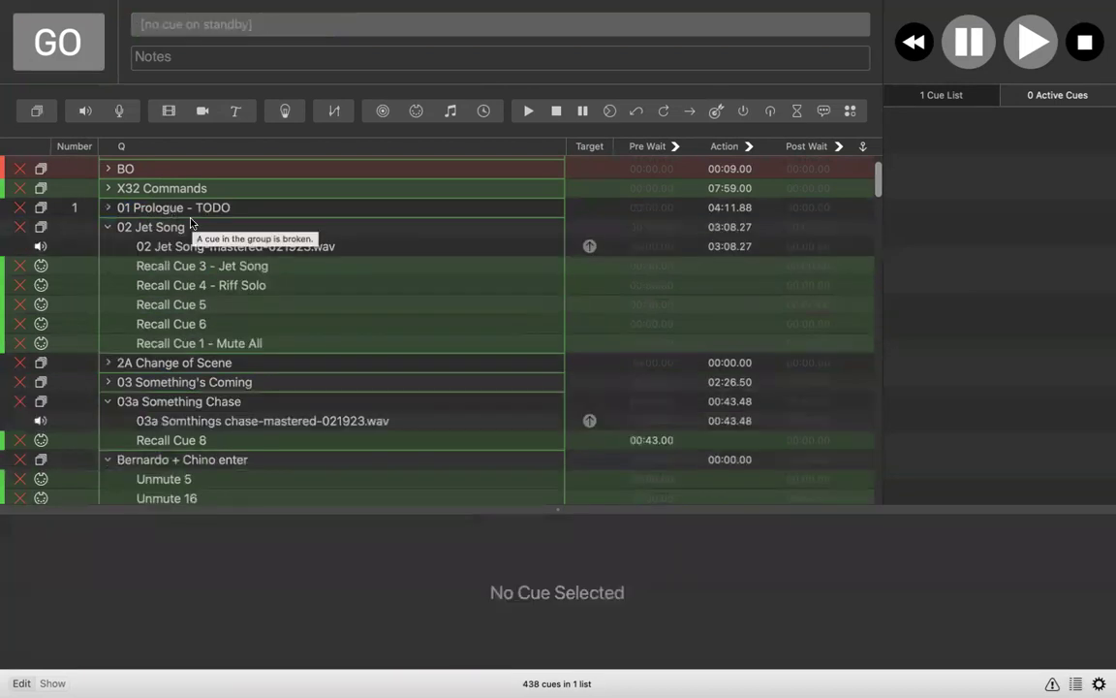
Step: Look at the Jet Song audio cue, Recall Cue 3 - Jet Song and Recall Cue 4 - Riff Solo in turn
click(181, 249)
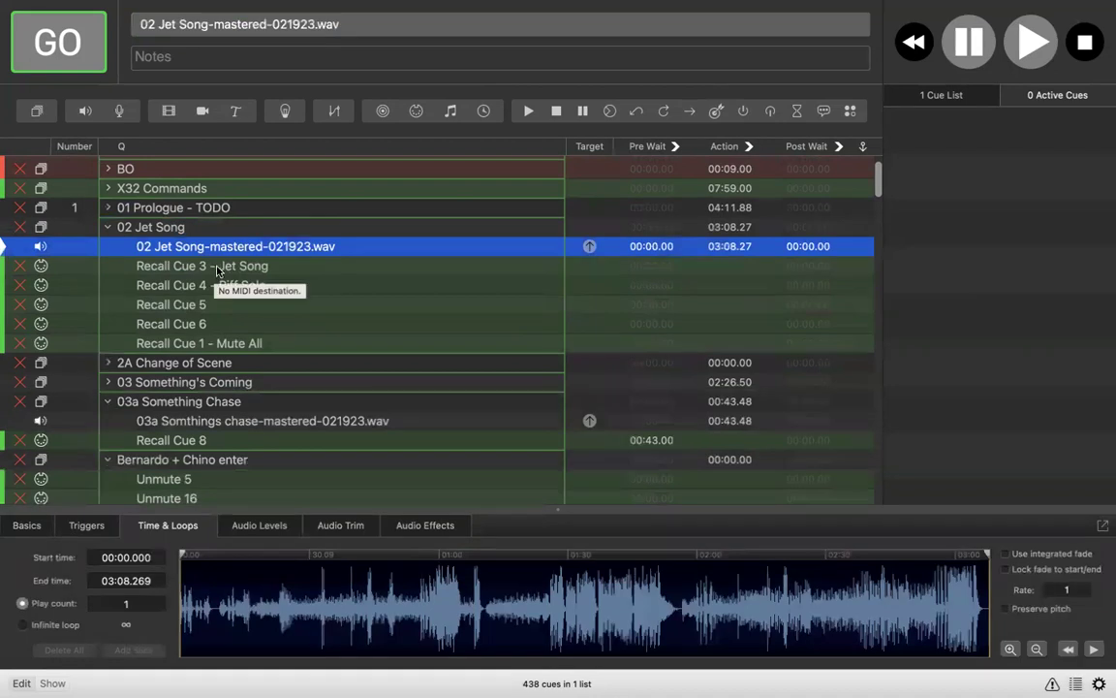
click(205, 267)
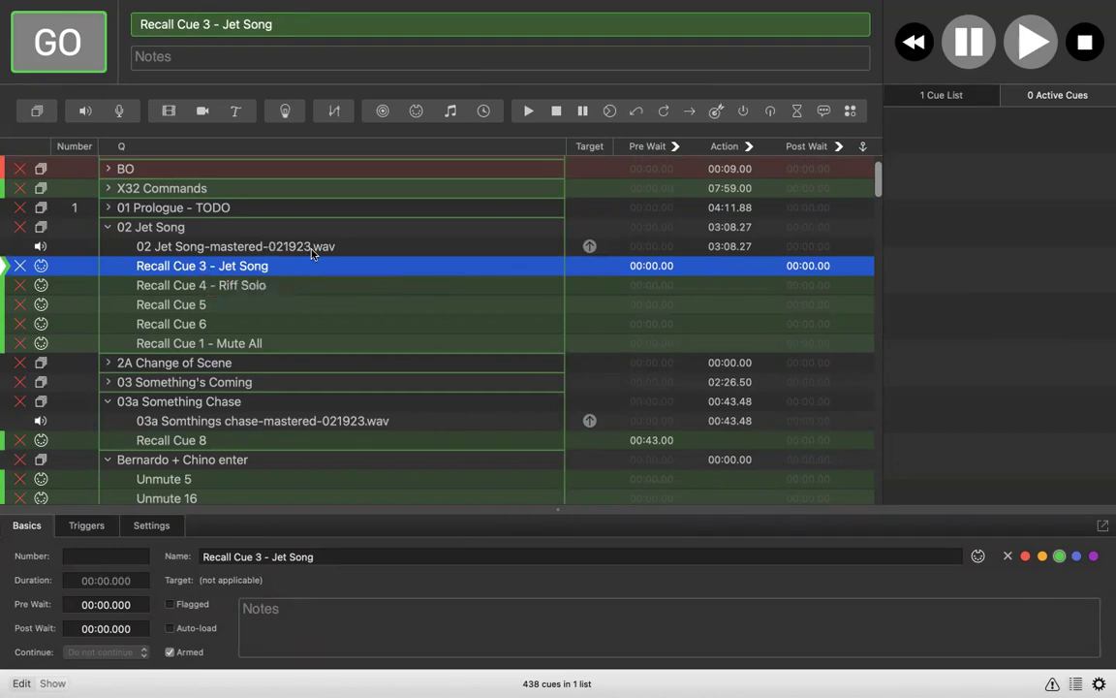
click(262, 286)
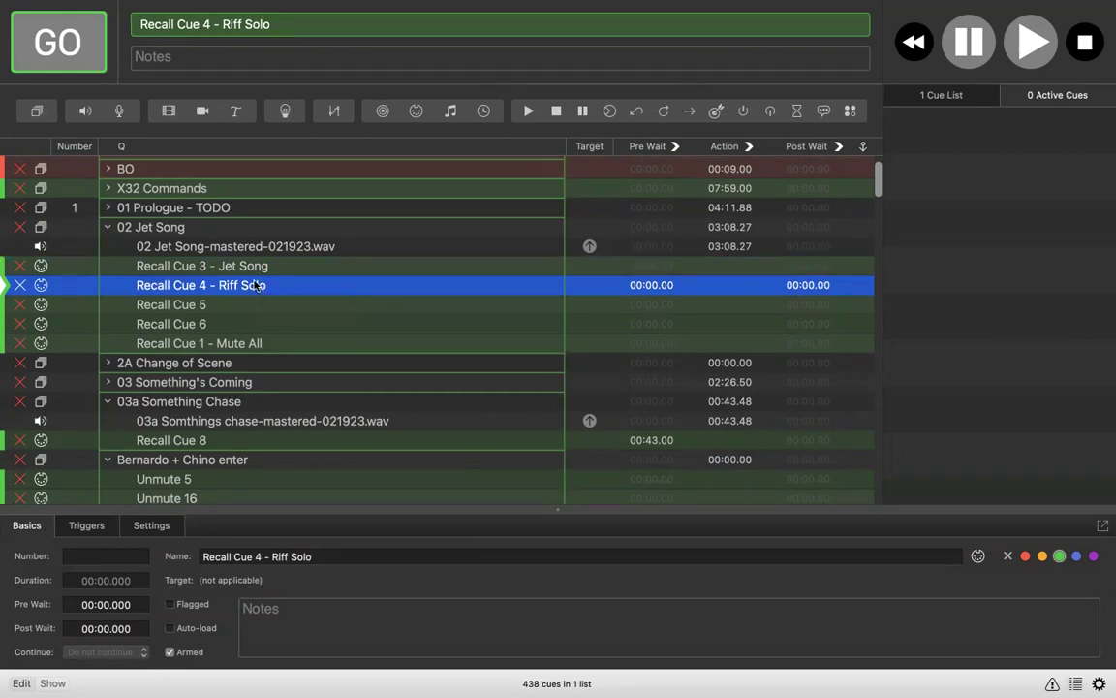
Step: Preview the 02 Jet Song audio from just past 0:30 and again from about 0:21, pausing after each listen
click(234, 246)
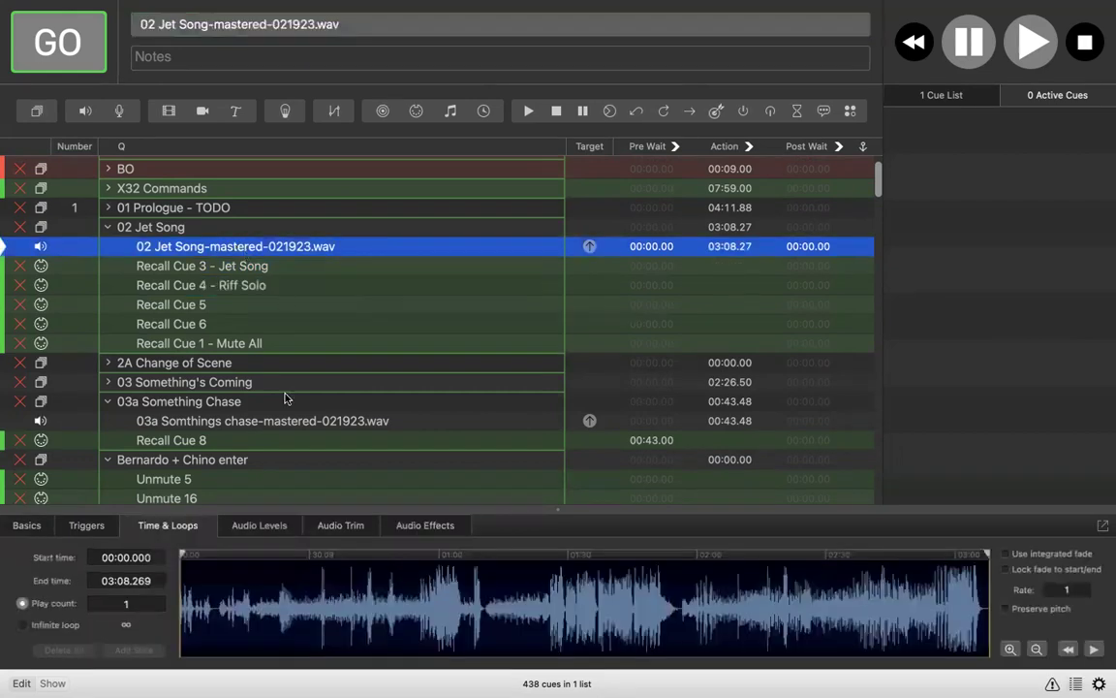
click(315, 622)
click(1094, 650)
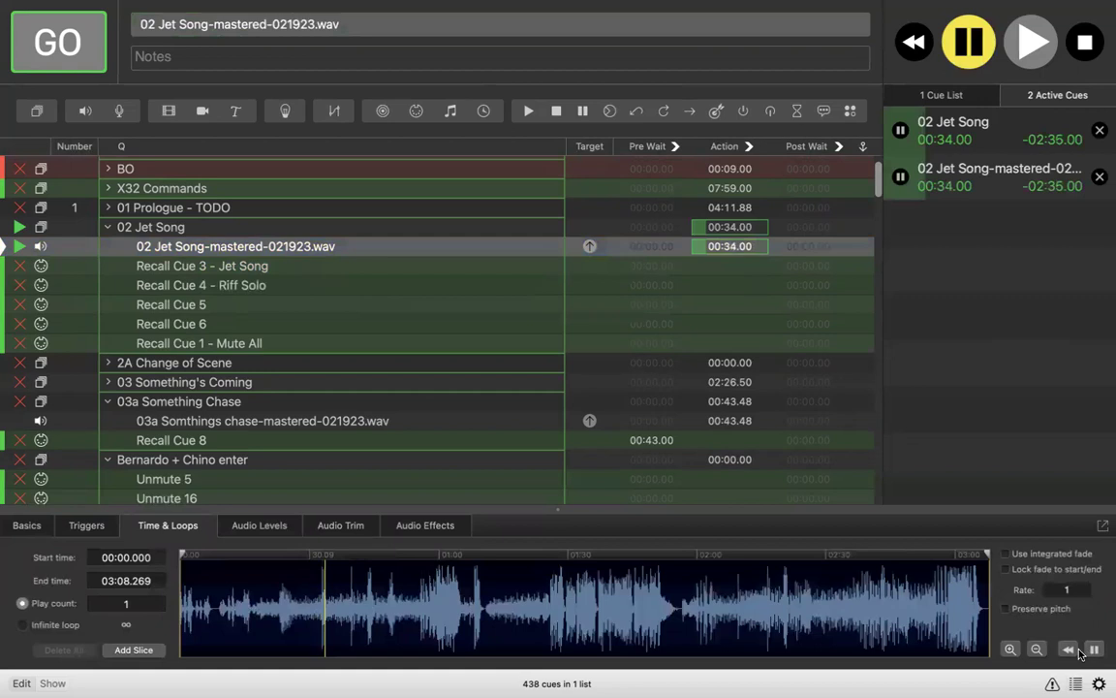
click(1095, 650)
click(272, 613)
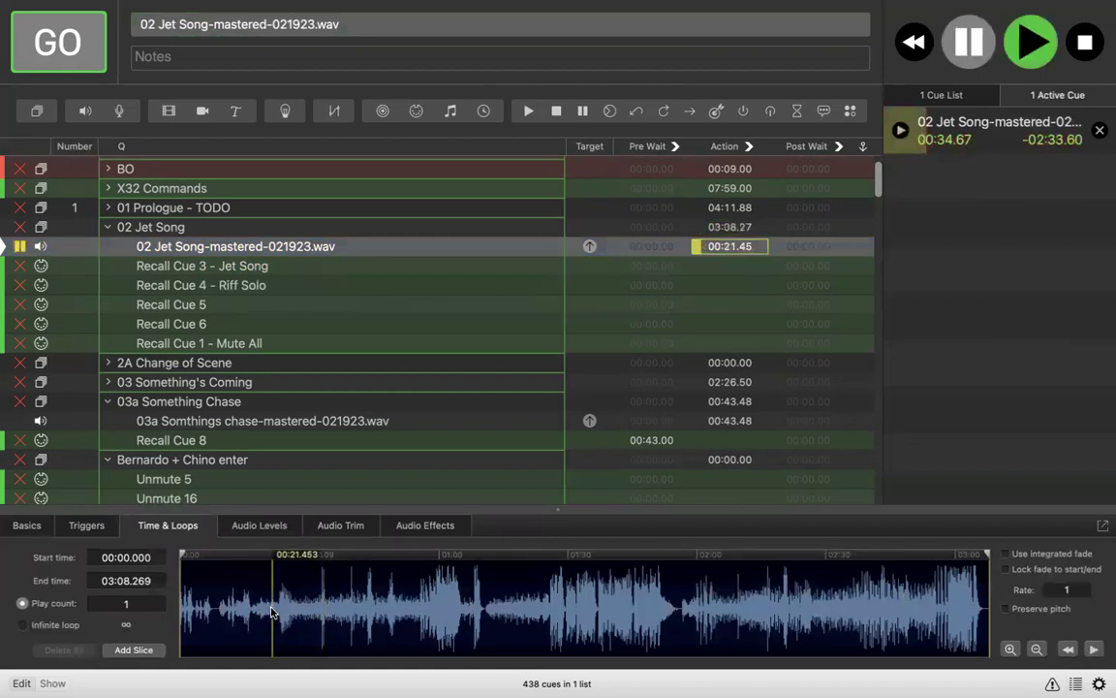
click(1093, 648)
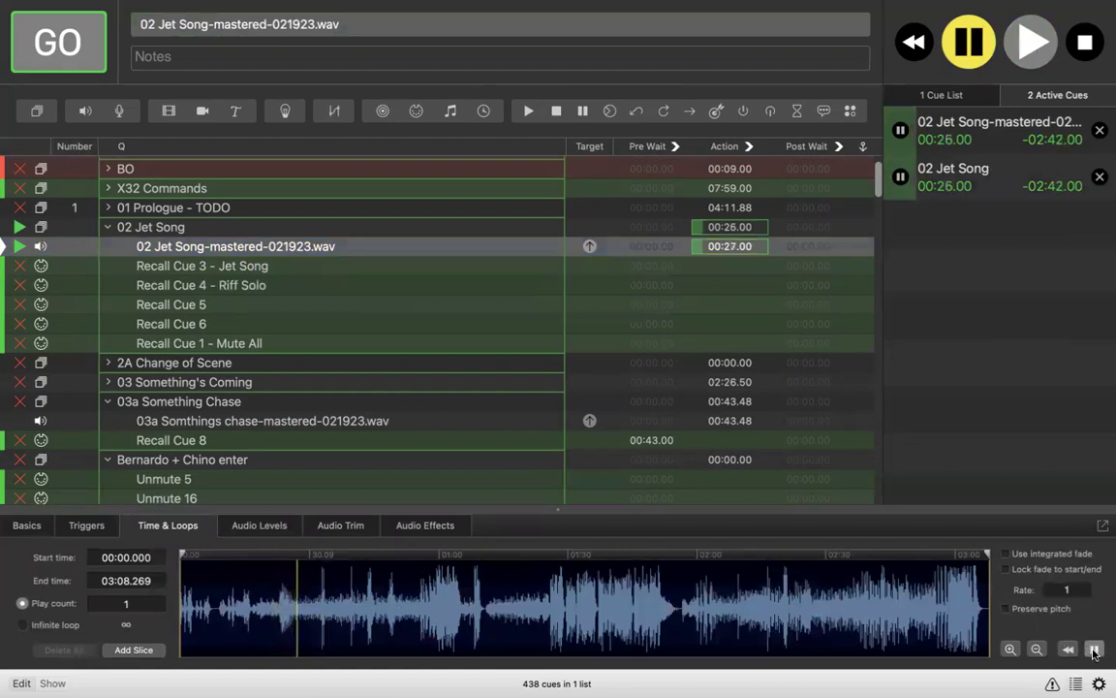
click(1093, 648)
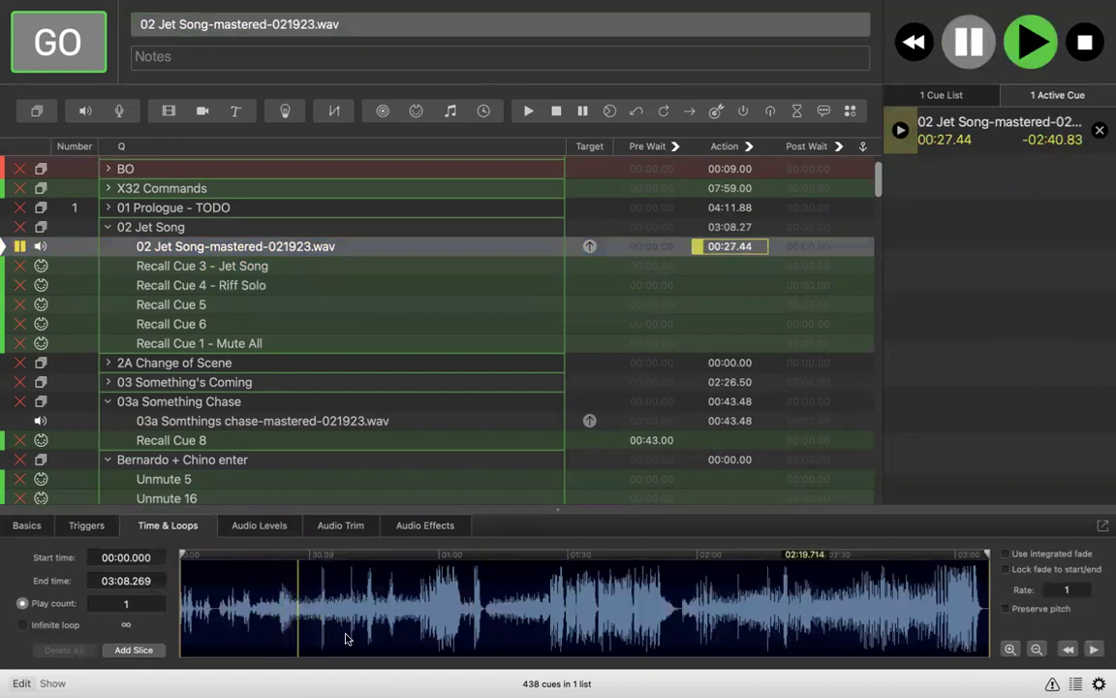
Step: Replay the 02 Jet Song audio from about 0:23 and pause at about 0:26 to locate the Riff solo
click(287, 573)
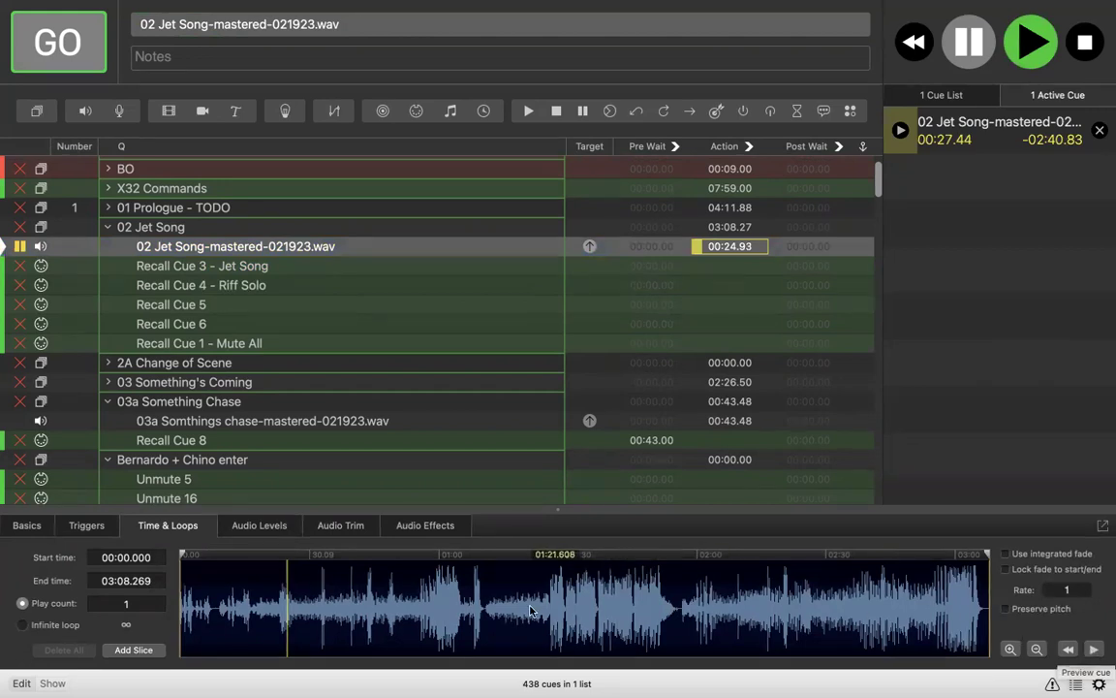
click(278, 621)
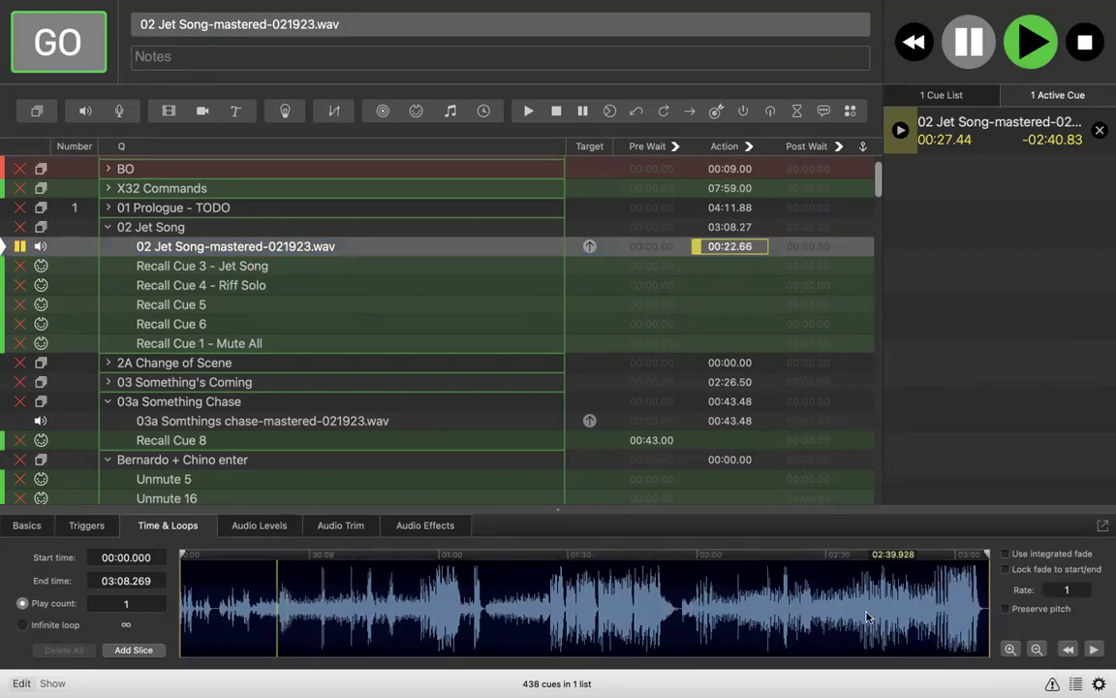
click(1093, 650)
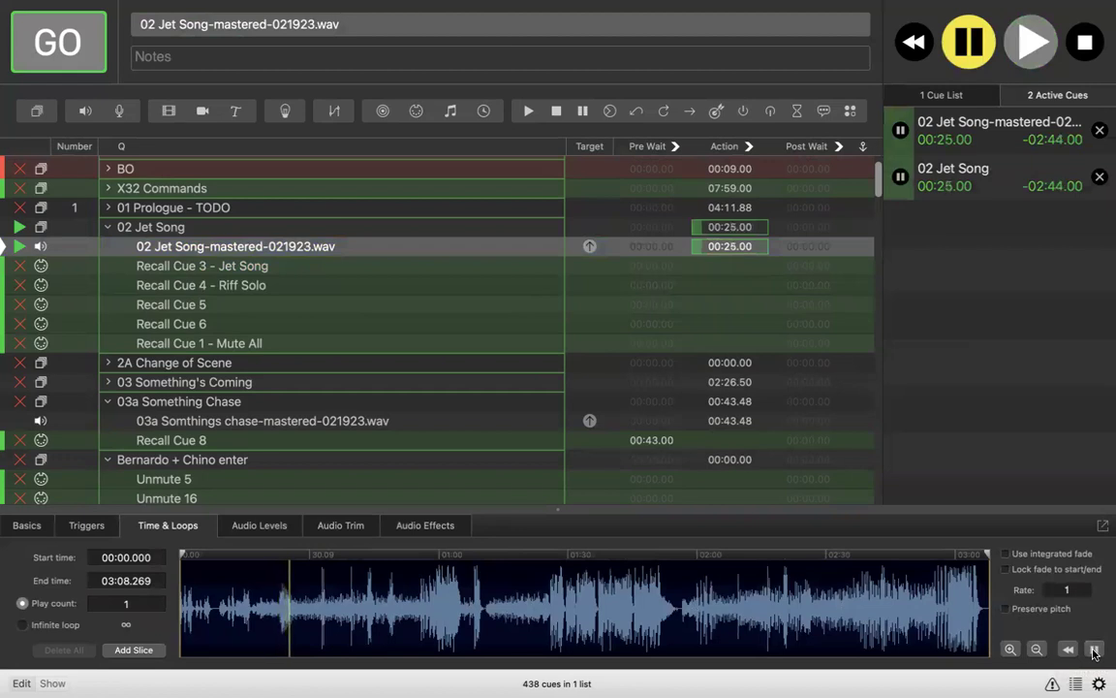
key(p)
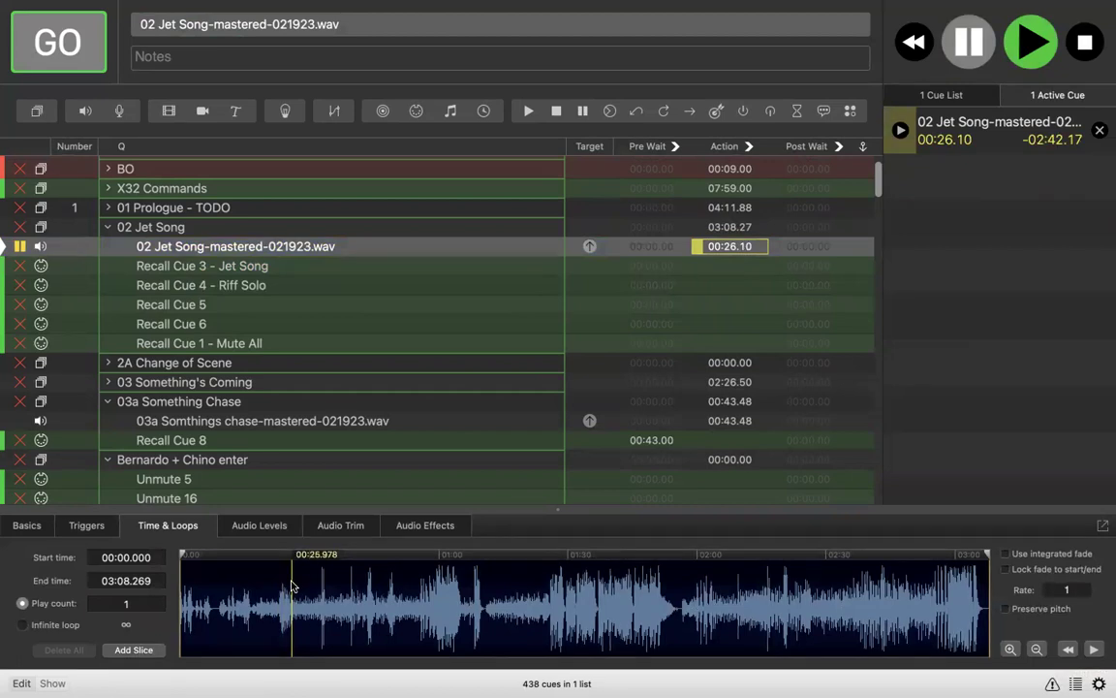
Step: Set the pre-wait of Recall Cue 4 - Riff Solo to 25 seconds
click(273, 290)
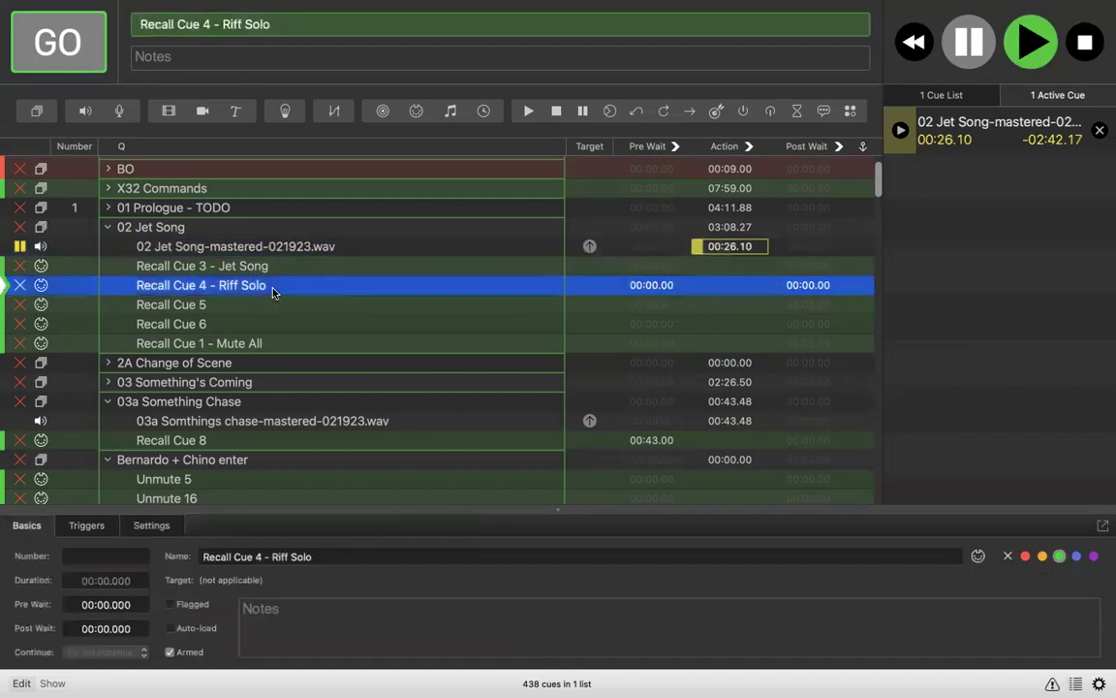
double_click(645, 285)
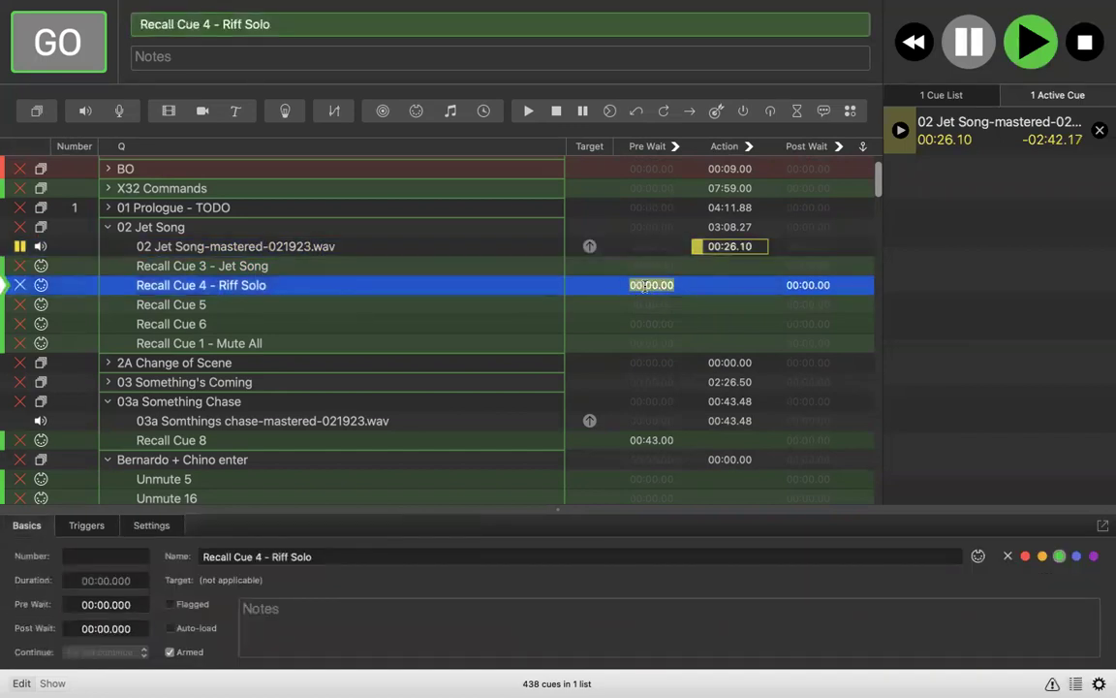
text(25)
key(Return)
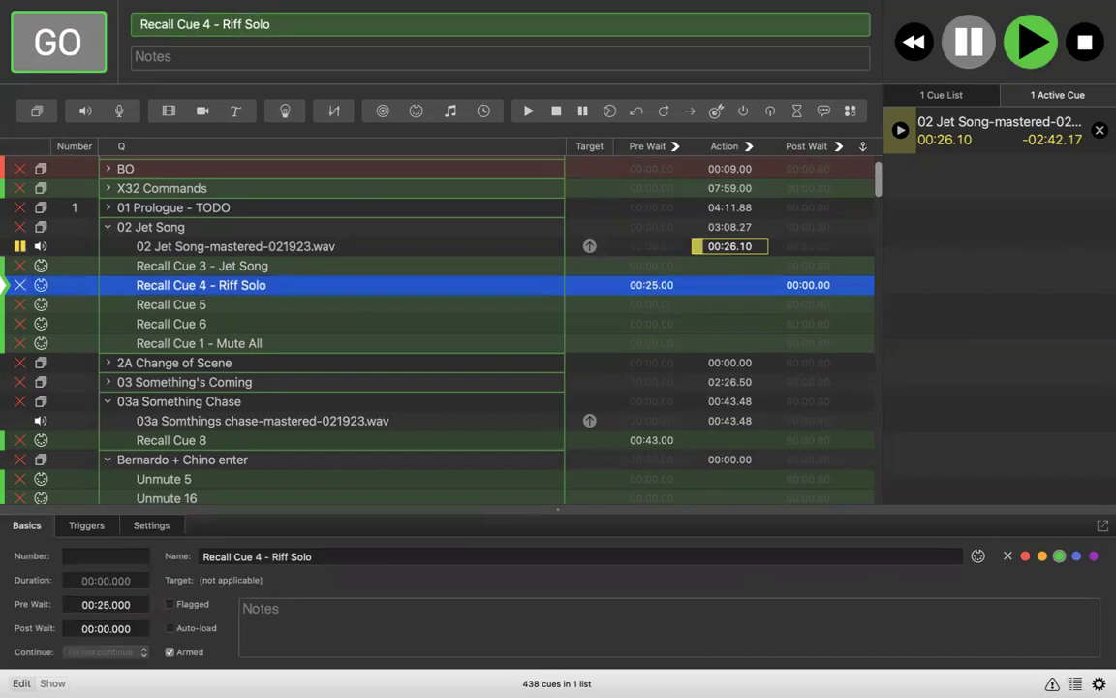
Step: Rename the Recall Cue 5 MIDI cue as "Recall Cue 5 - DIA insert m71"
click(329, 310)
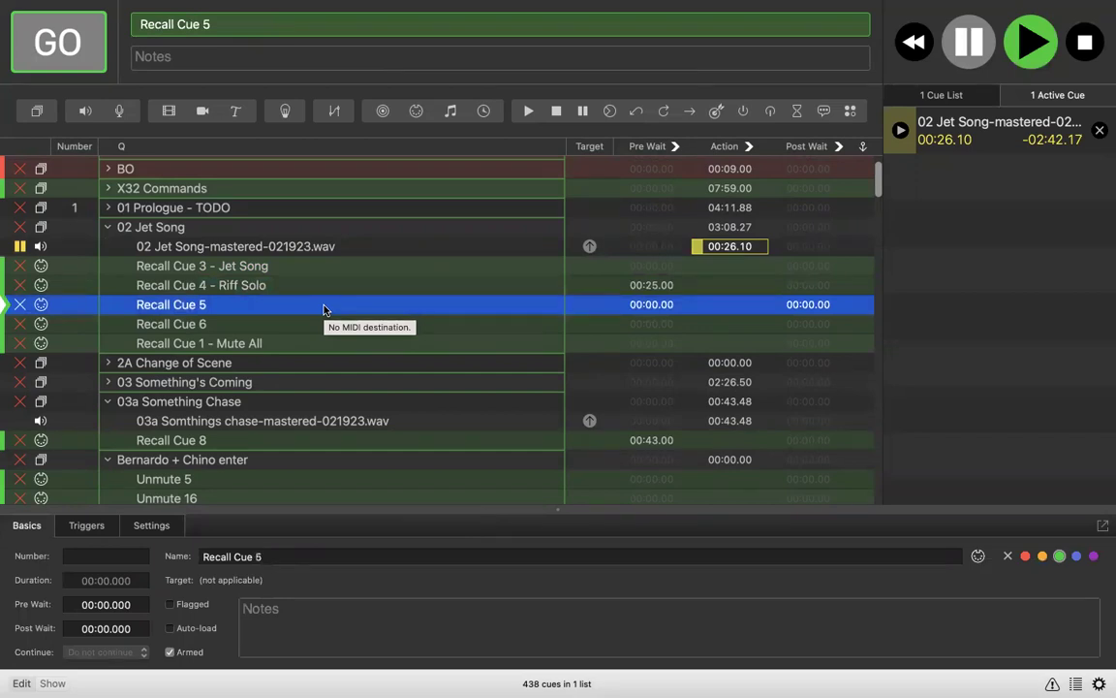
click(242, 306)
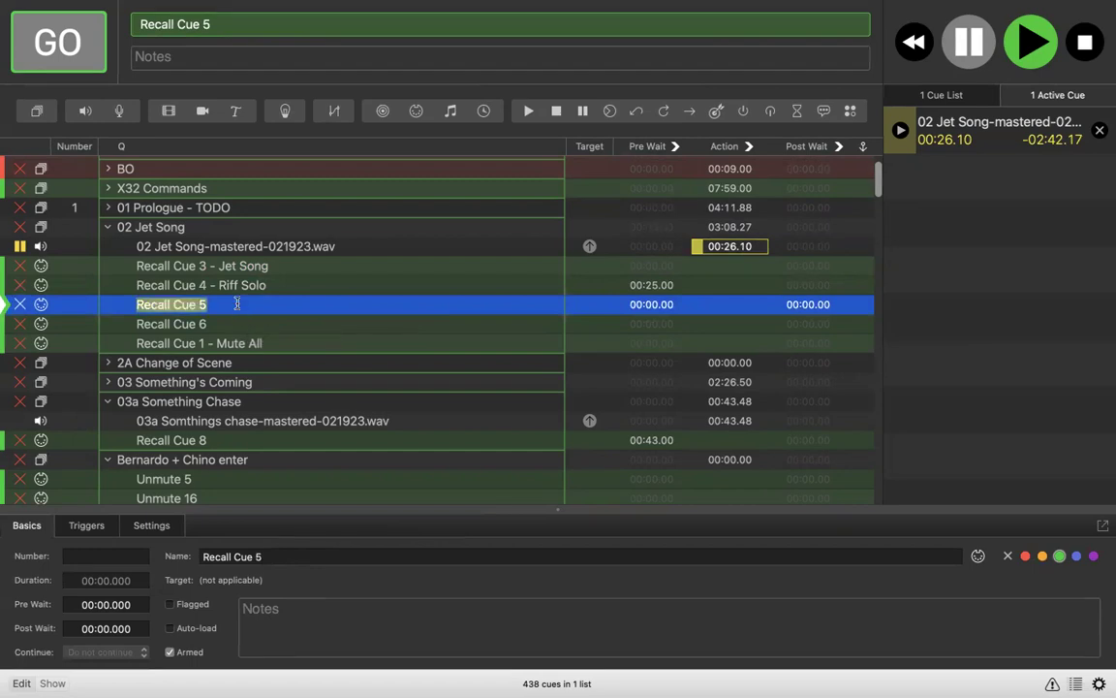
text(-)
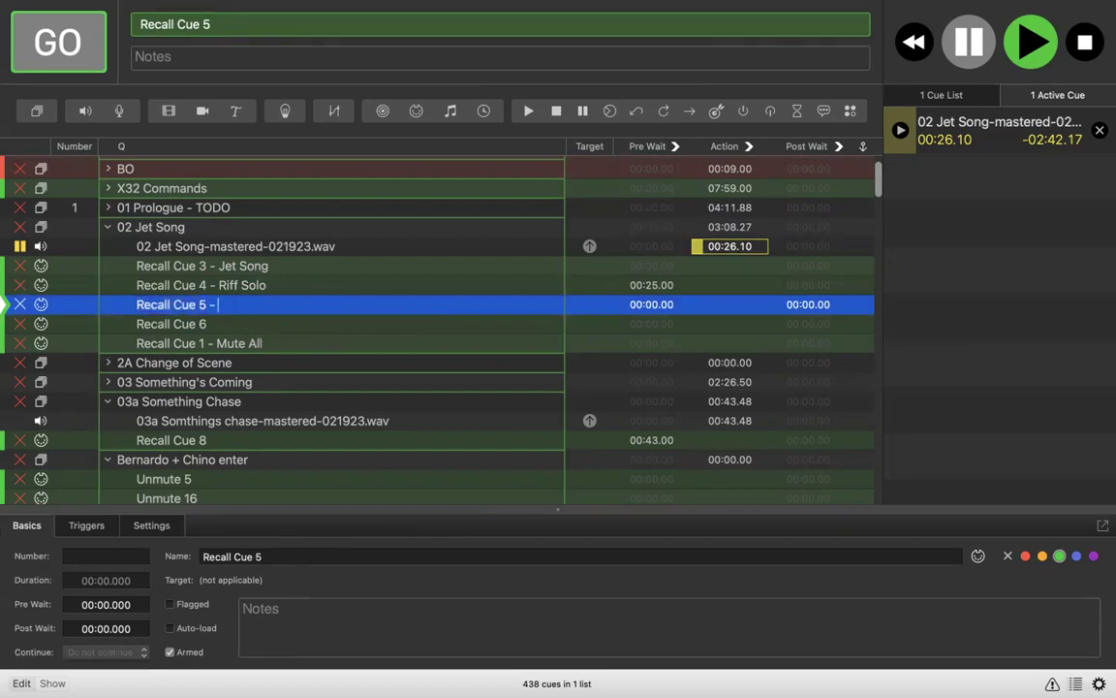
text( DIA insert m71)
key(Return)
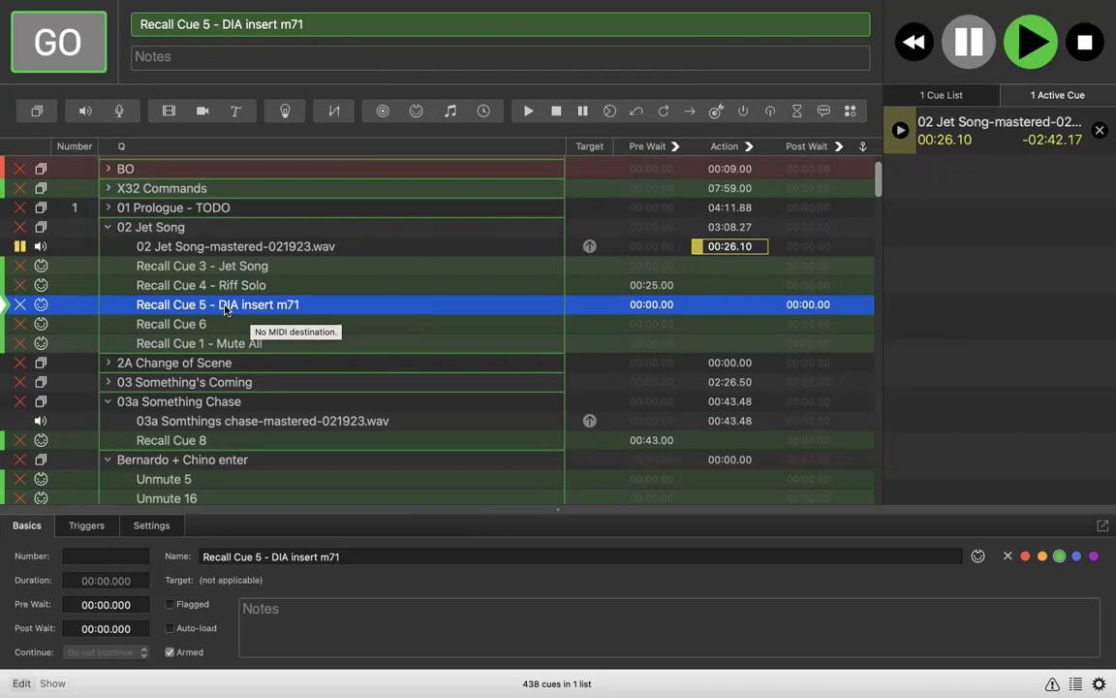
Step: Preview the 02 Jet Song audio from about 0:59 and pause at about 1:05 to locate the dialogue insert
click(288, 250)
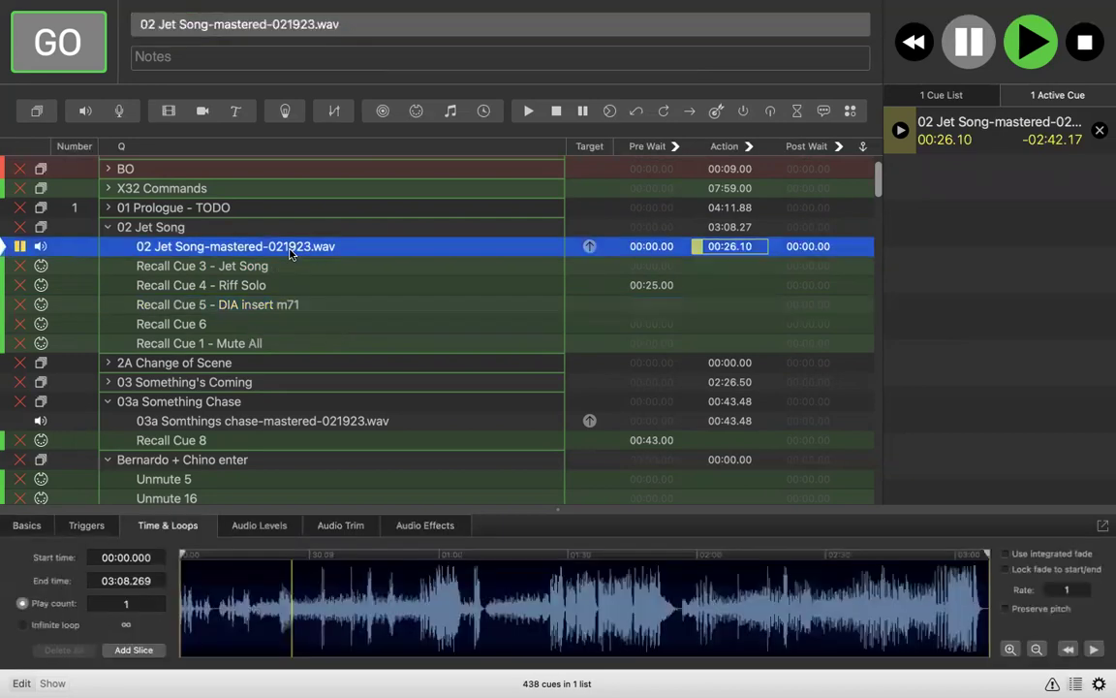
click(432, 584)
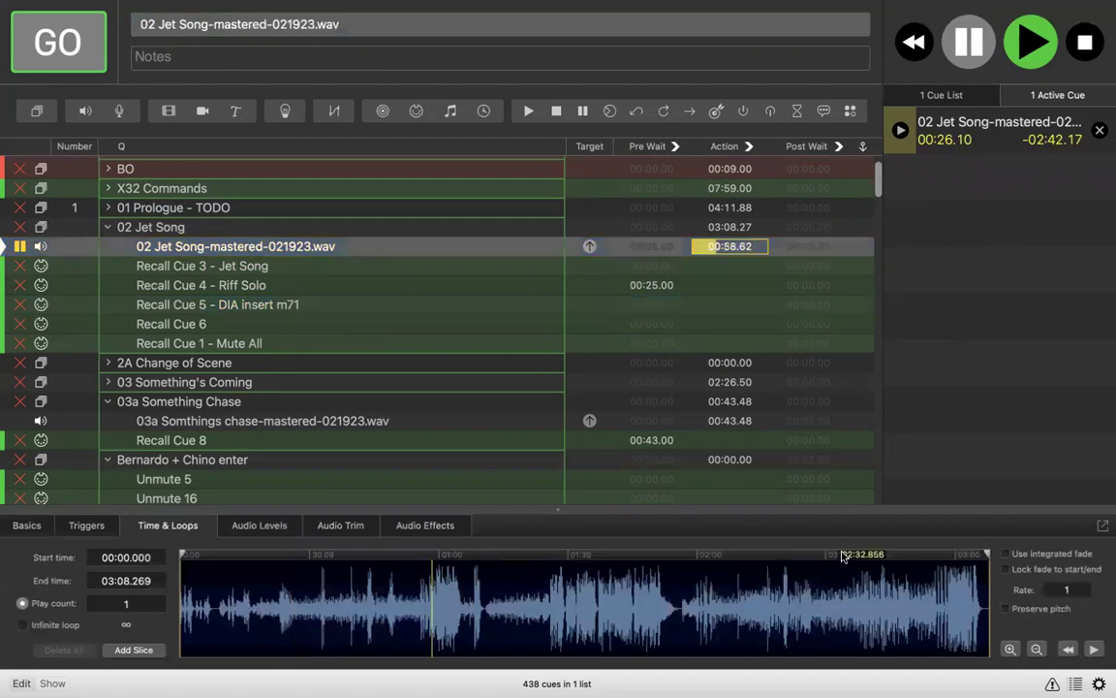
click(1094, 649)
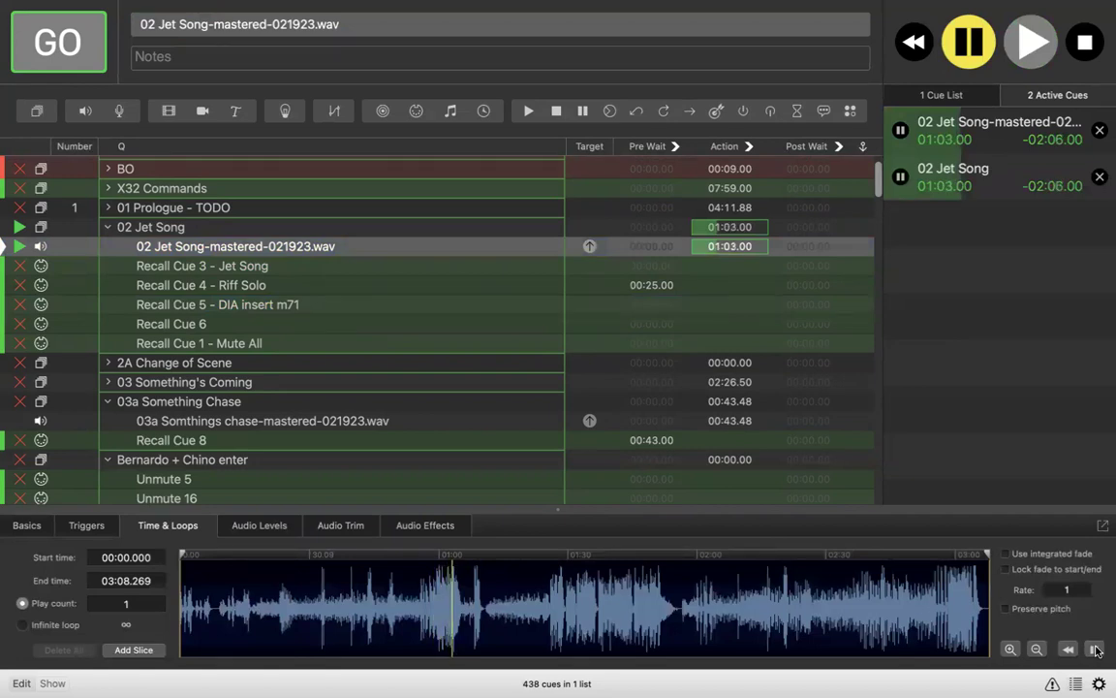
click(1094, 649)
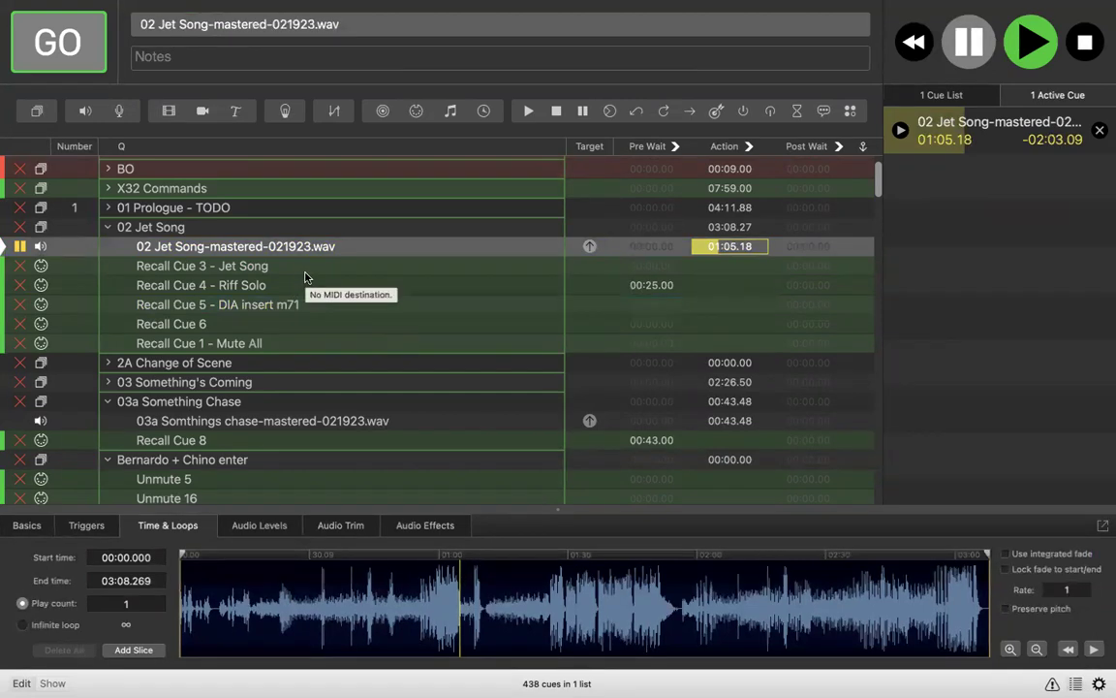
Step: Set the pre-wait of Recall Cue 5 - DIA insert m71 to 1:04
double_click(649, 304)
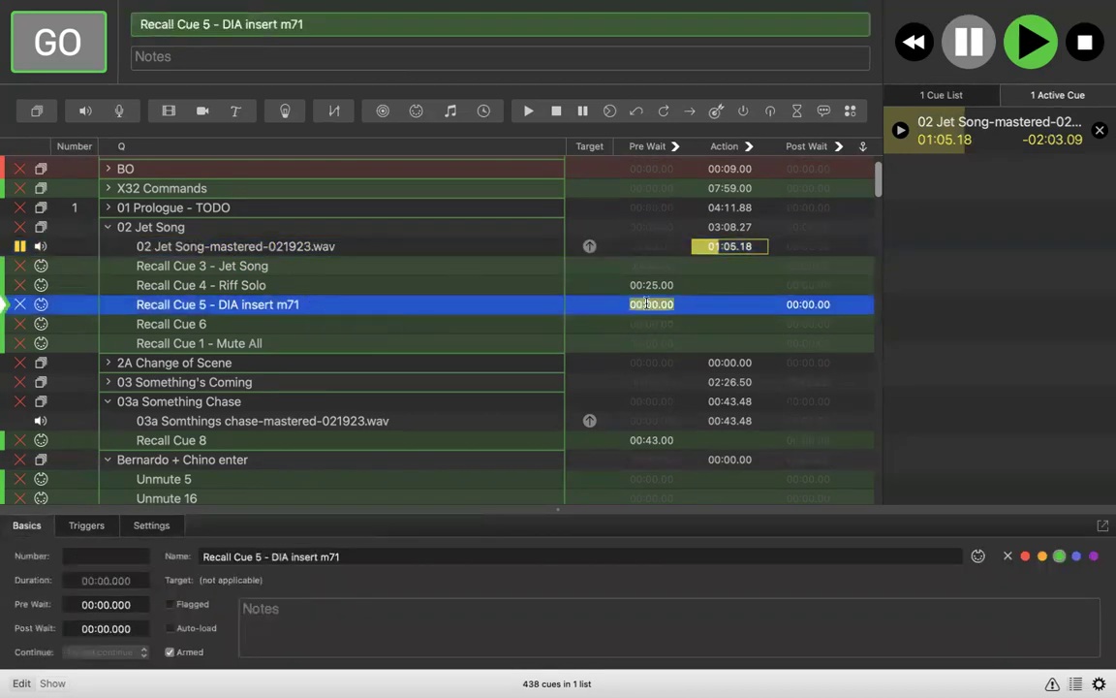
text(1:04)
key(Return)
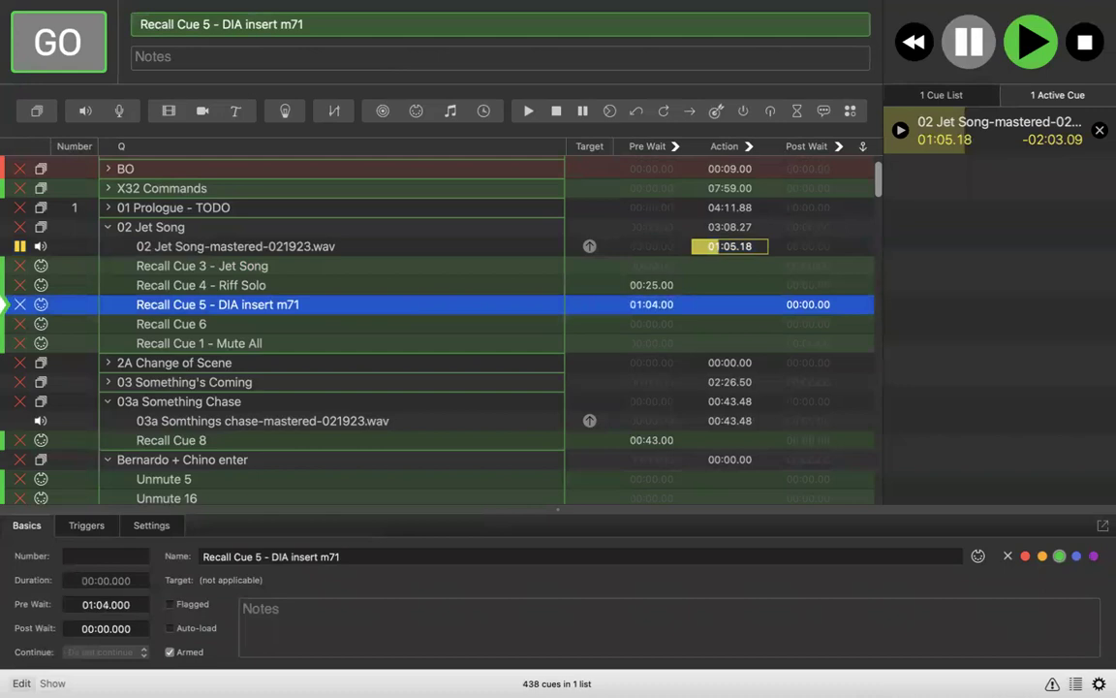
Step: Rename the Recall Cue 6 MIDI cue as Recall Cue 6 - "Oh when the Jets" m100
click(503, 330)
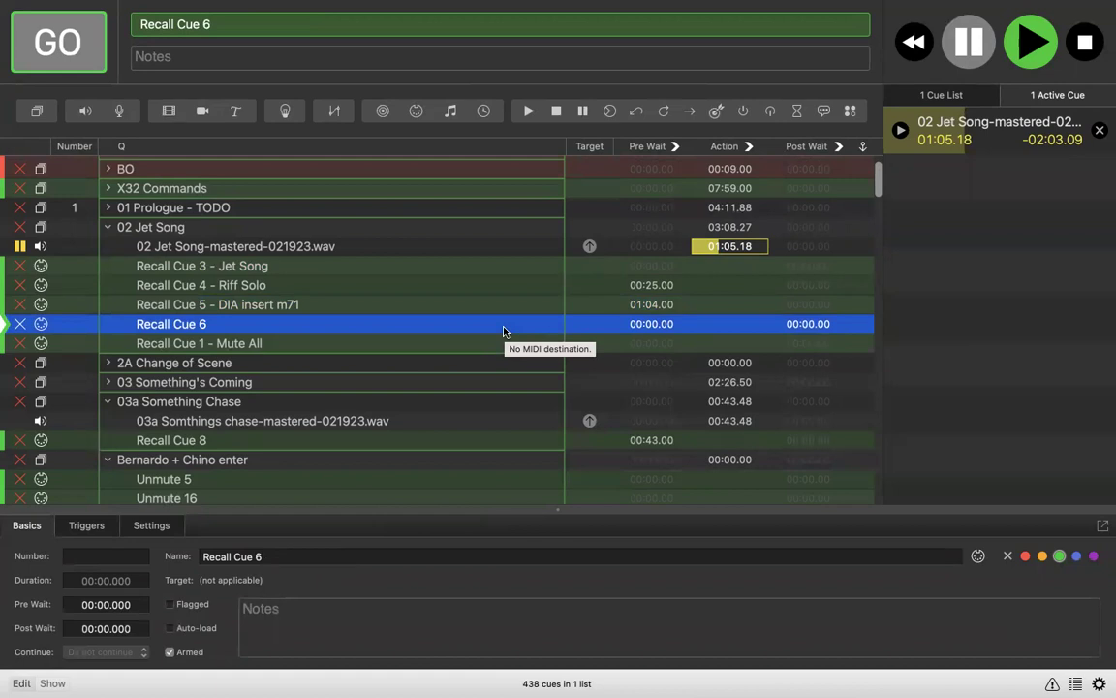
double_click(298, 325)
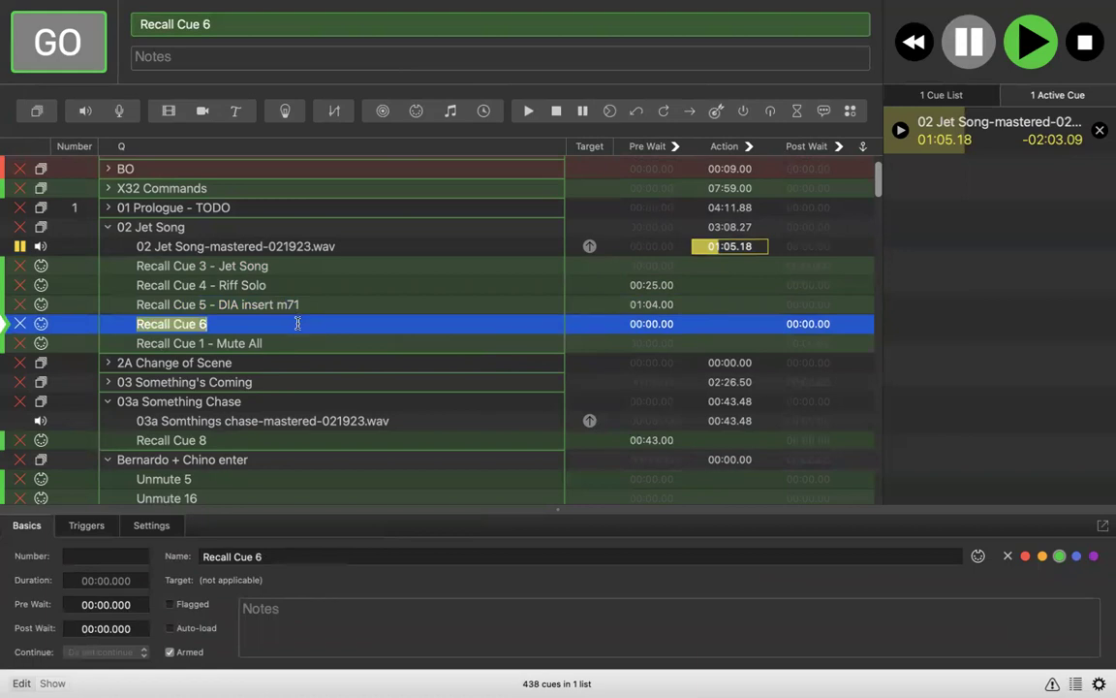
key(Right)
text(-)
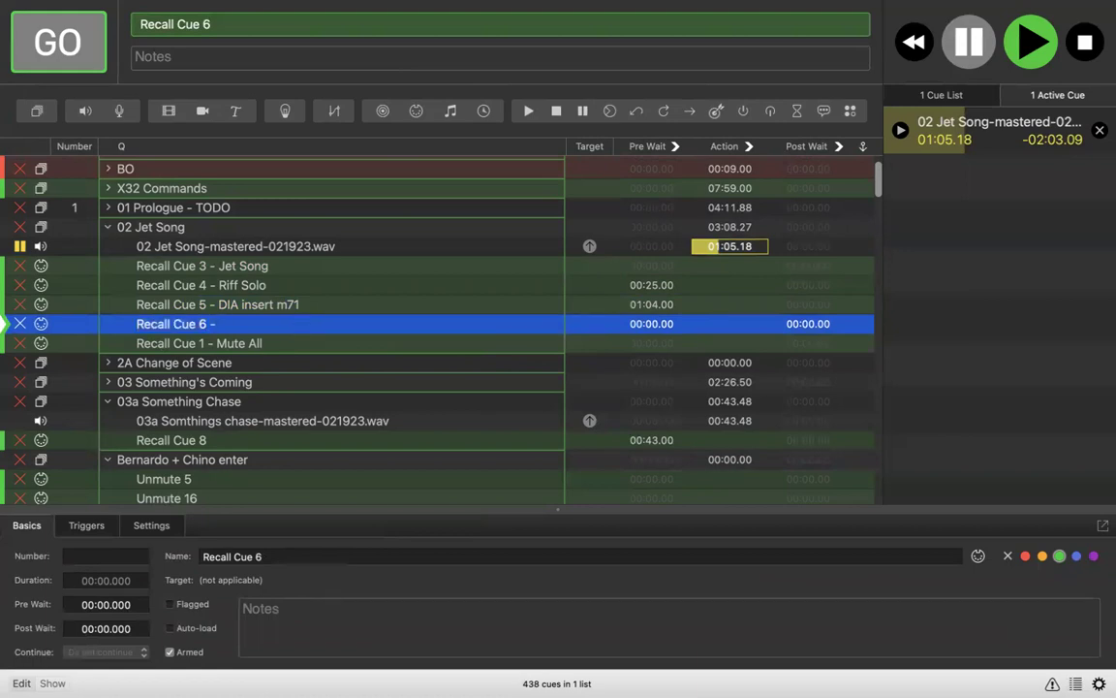
text( Oh when the Jets")
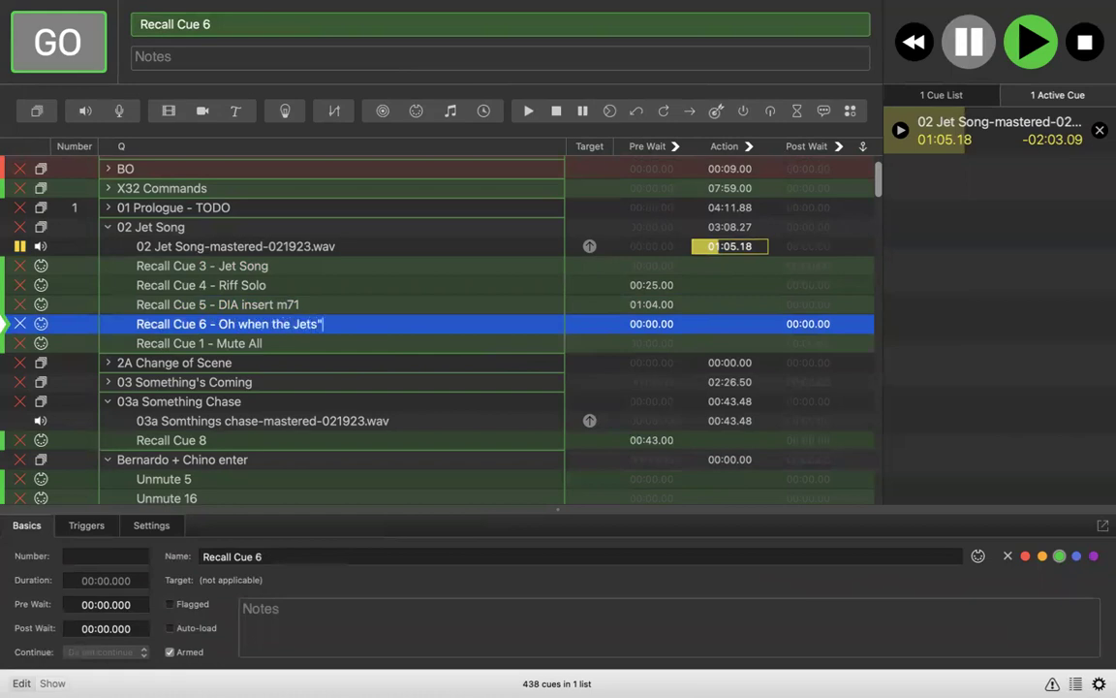
key(Left)
key(Left)
key(Left)
key(Left)
key(Left)
key(Left)
key(Left)
key(Left)
key(Left)
key(Left)
key(Left)
key(Left)
key(Left)
key(Left)
key(Left)
key(Left)
key(Left)
text(")
key(Right)
key(Right)
key(Right)
key(Right)
key(Right)
key(Right)
key(Right)
key(Right)
key(Right)
key(Right)
key(Right)
key(Right)
key(Right)
key(Right)
key(Right)
key(Right)
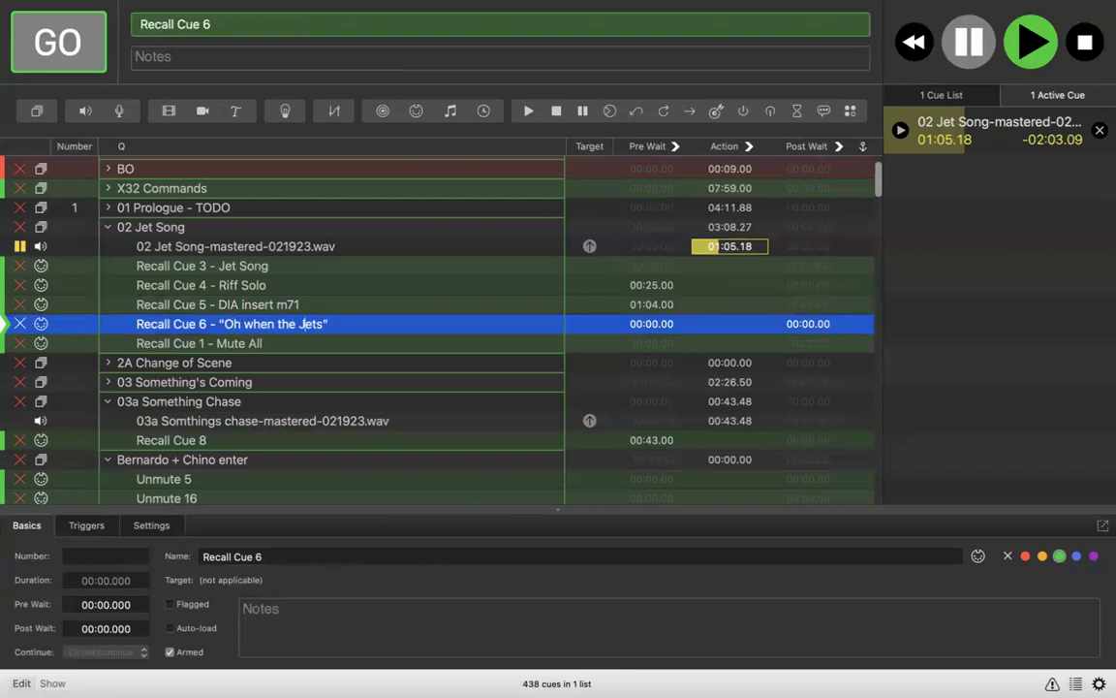
key(Right)
text(m100)
Step: Preview the 02 Jet Song audio from about 1:23 and pause at about 1:30 to locate measure 100
click(282, 250)
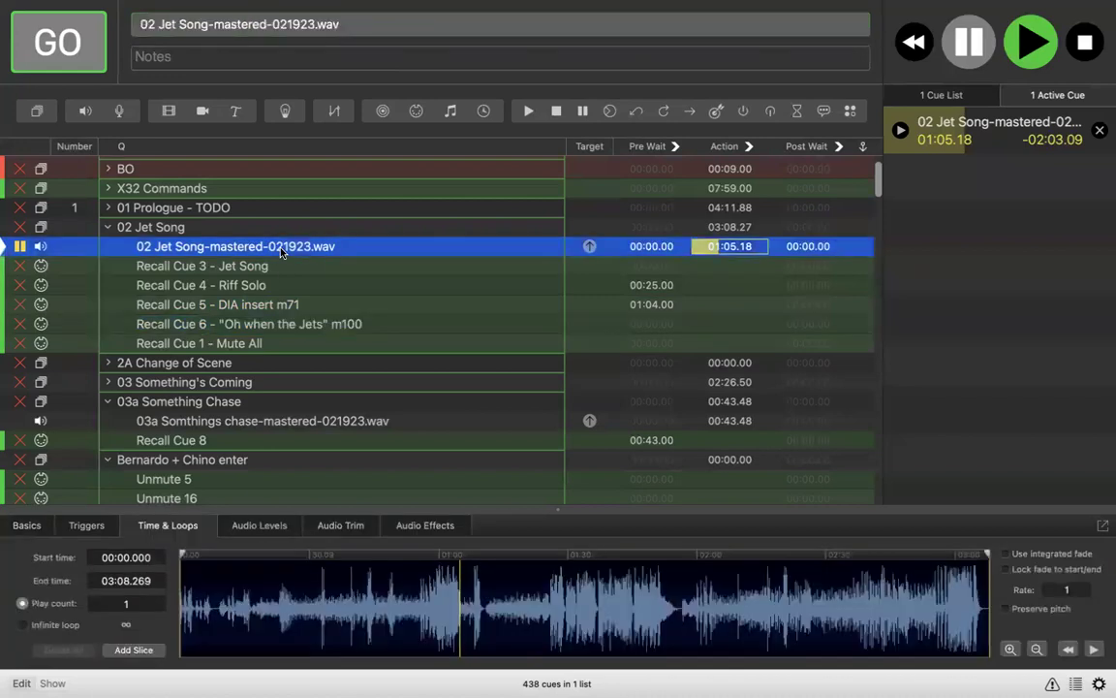
click(538, 604)
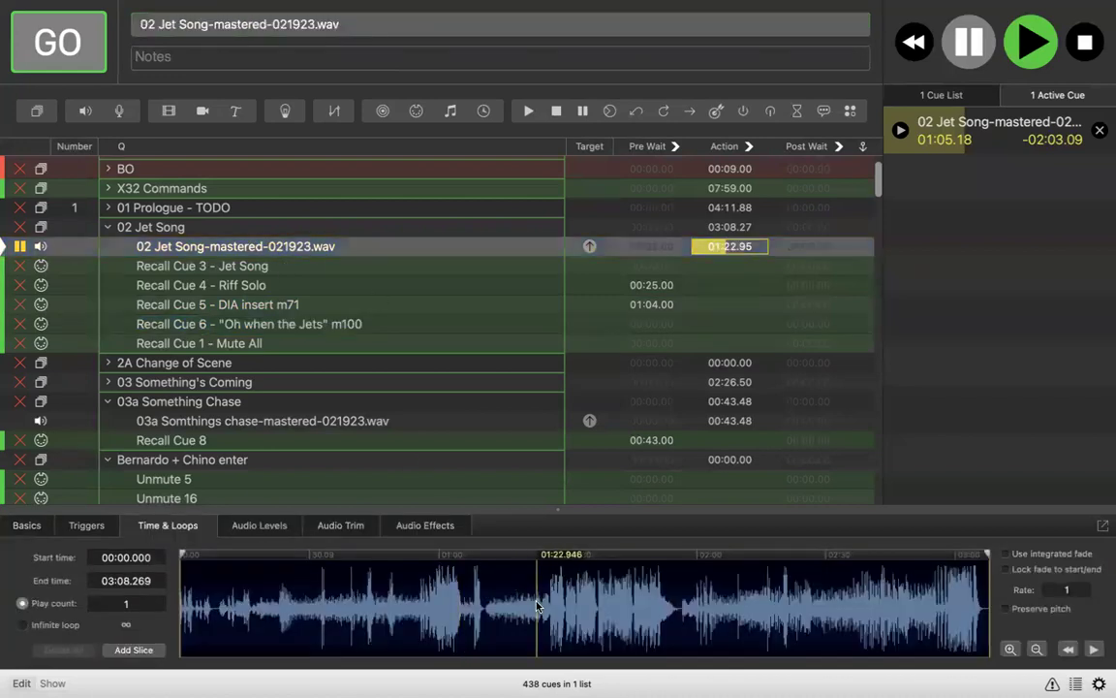
click(1095, 649)
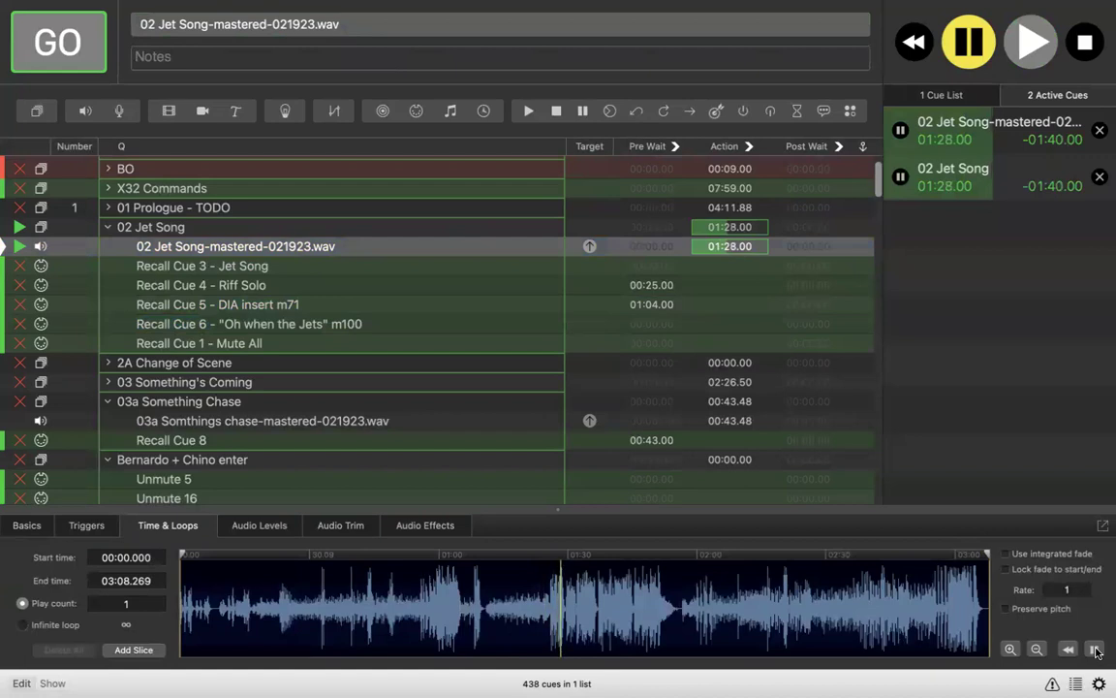
click(1096, 650)
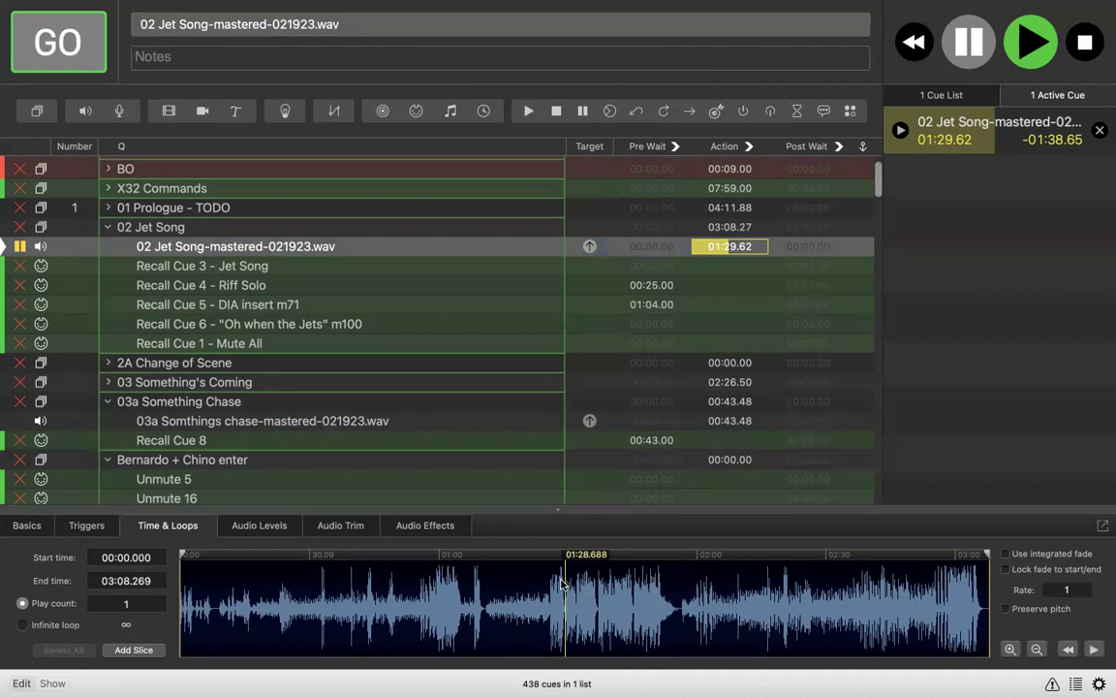
Step: Set the pre-wait of Recall Cue 6 - "Oh when the Jets" m100 to 1:28
click(374, 324)
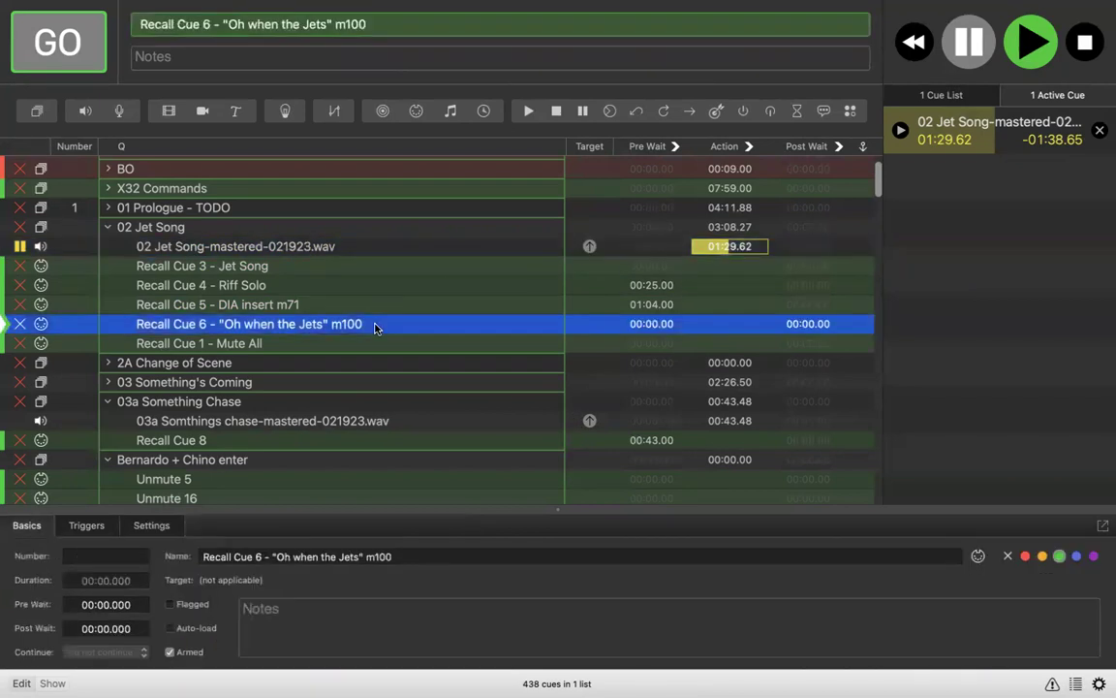
double_click(644, 326)
text(1:28)
key(Return)
Step: Stop the paused audio and set the pre-wait of the 02 Jet Song group's Recall Cue 1 - Mute All to 3:08
click(327, 344)
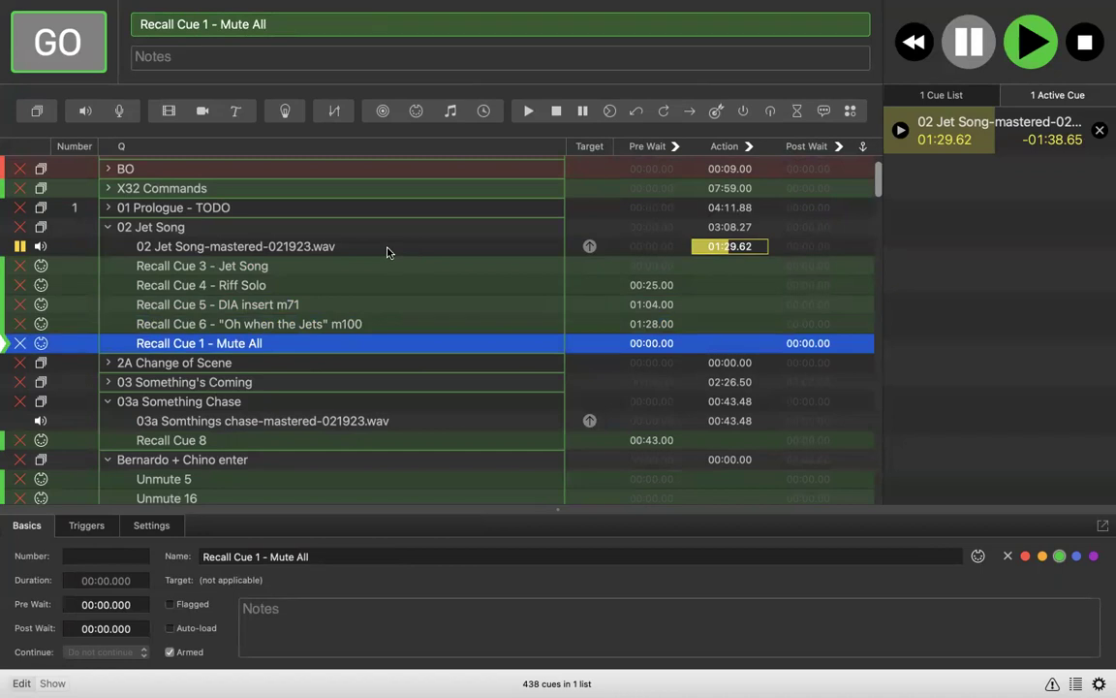
key(Escape)
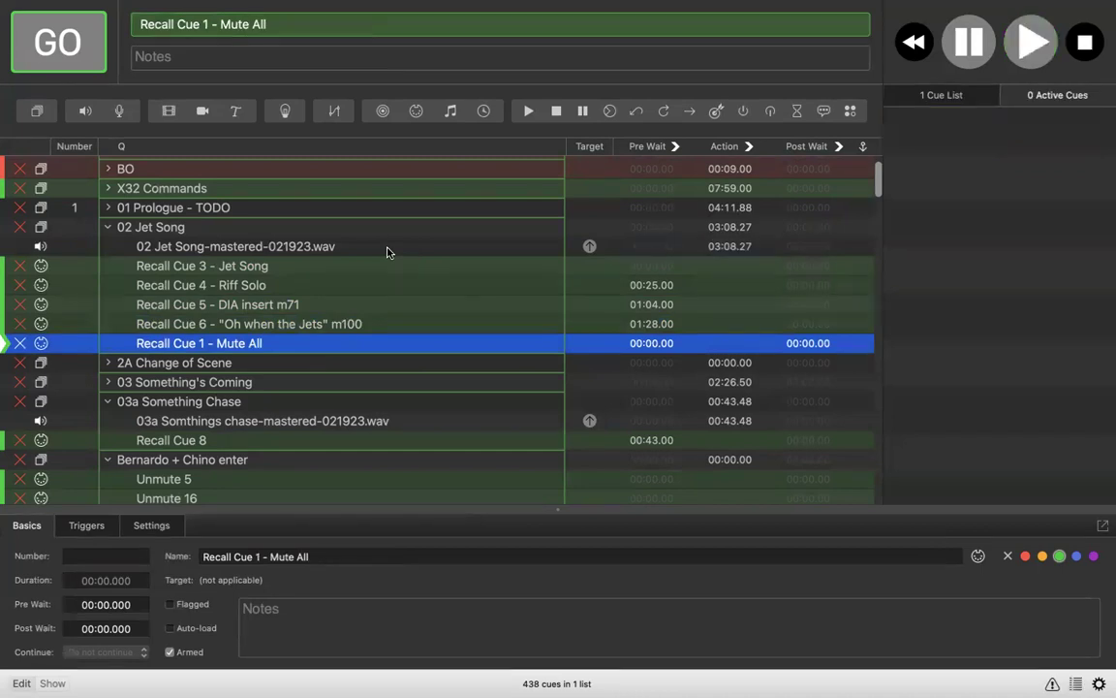
click(726, 249)
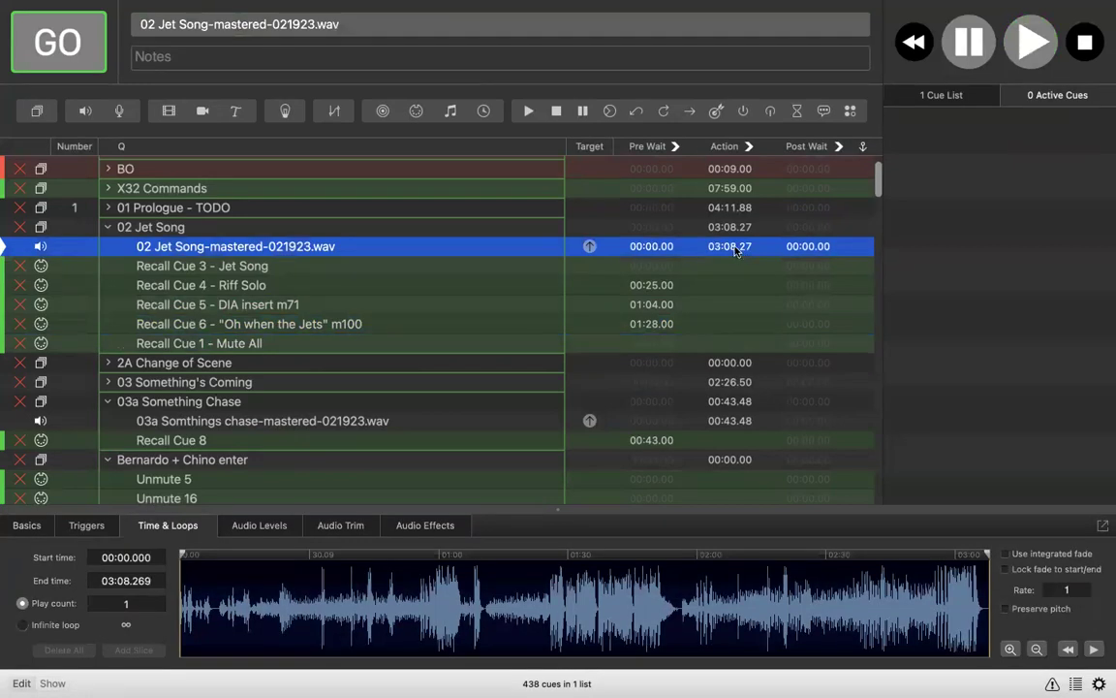
double_click(647, 343)
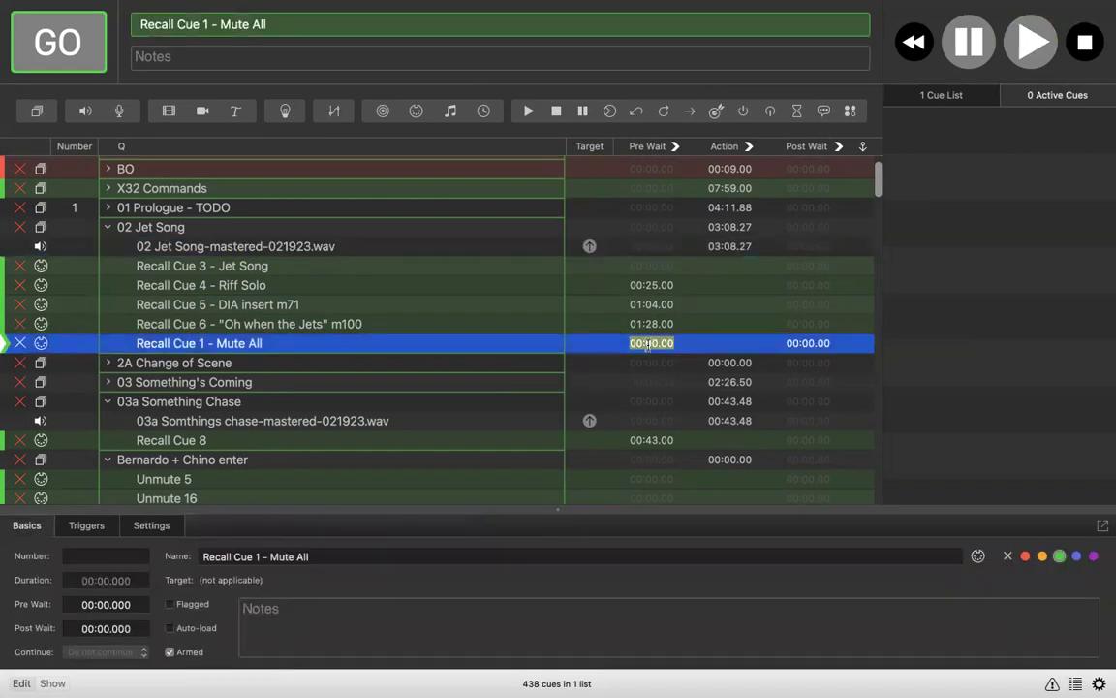
text(3:08)
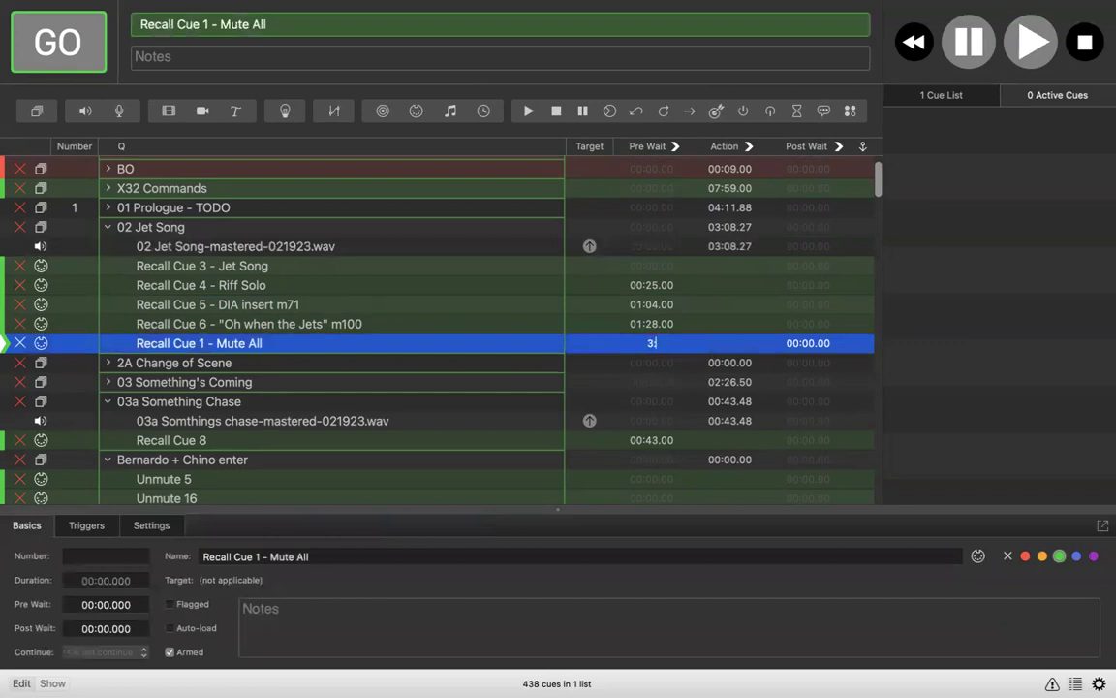
key(super+a)
key(Return)
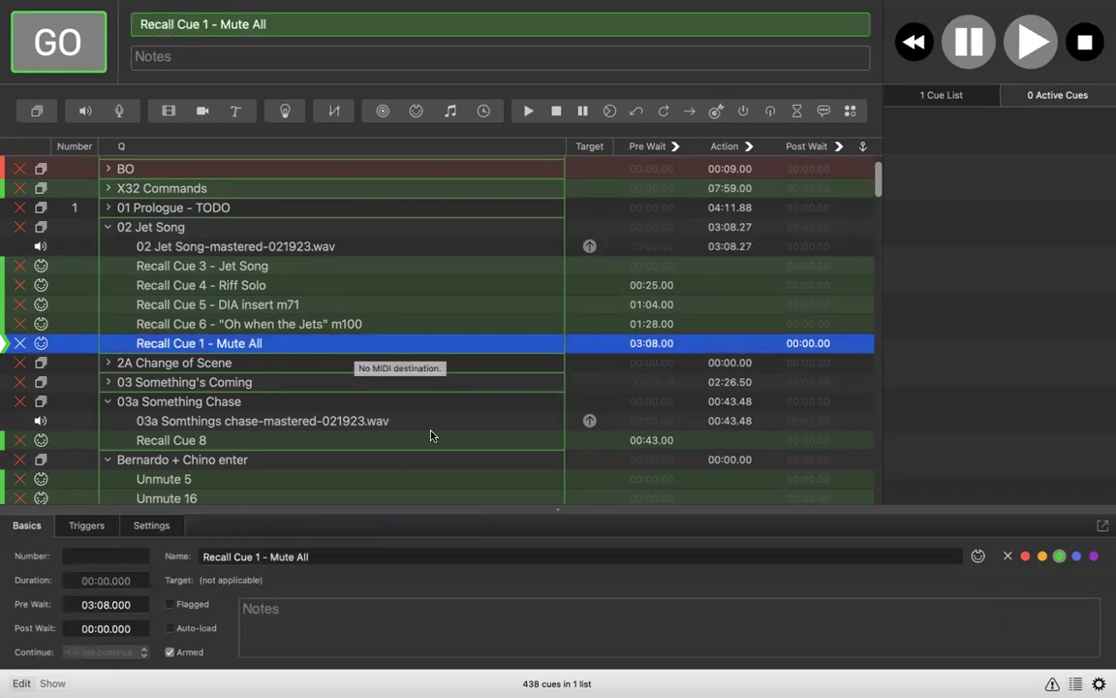
Step: Inspect the MIDI message settings of Recall Cue 6 and Recall Cue 1 - Mute All in the 02 Jet Song group
click(263, 326)
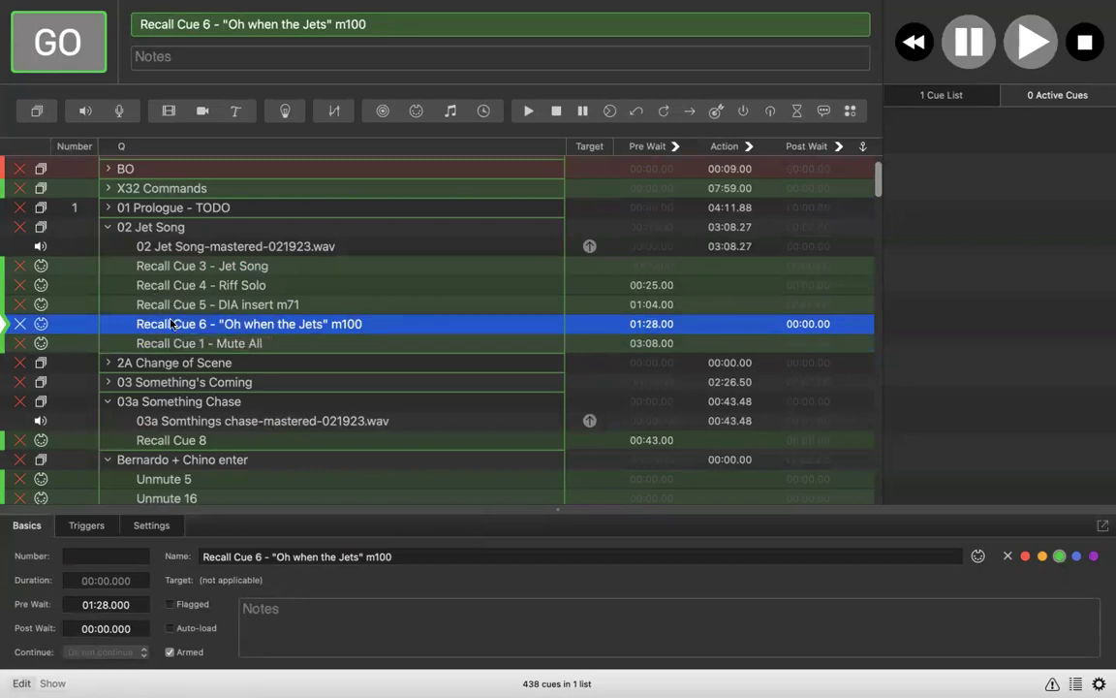
click(153, 527)
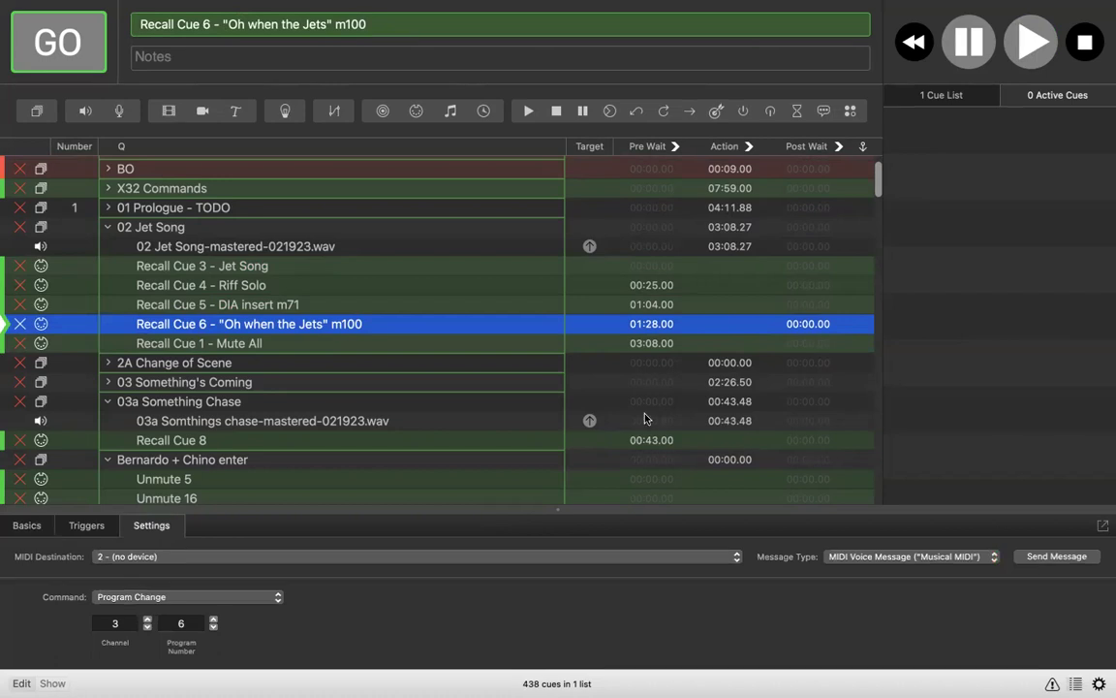
click(248, 349)
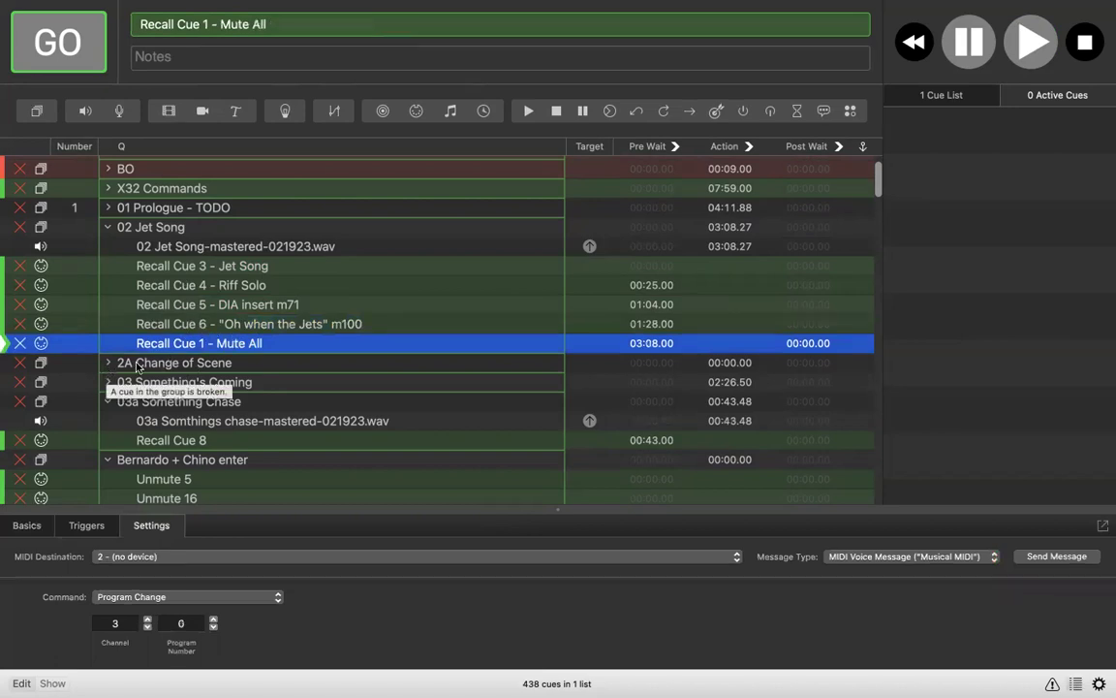
Step: Review the cues following 02 Jet Song, including the contents of the 2A Change of Scene and 03 Something's Coming groups
click(107, 363)
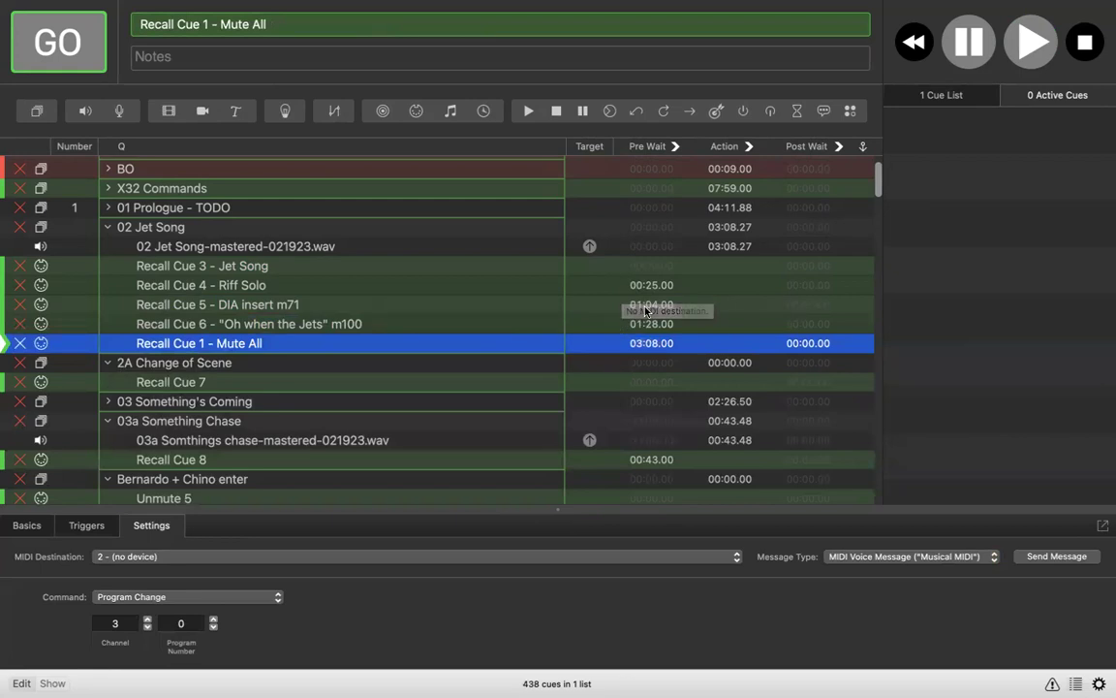
click(313, 246)
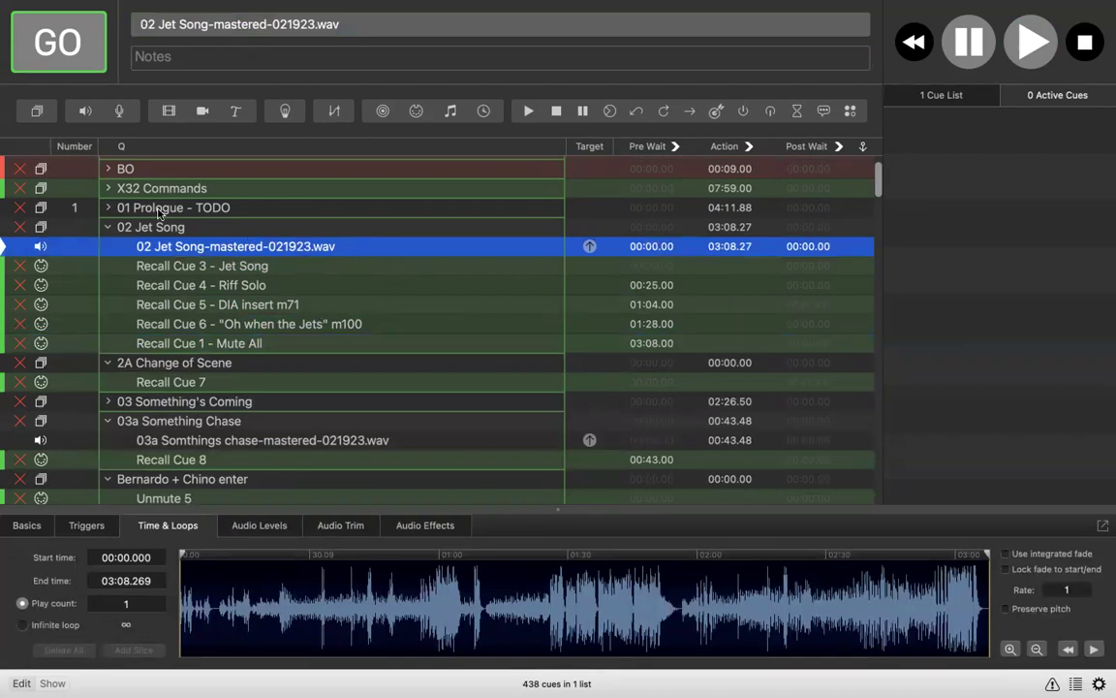
scroll(323, 241, up, 1)
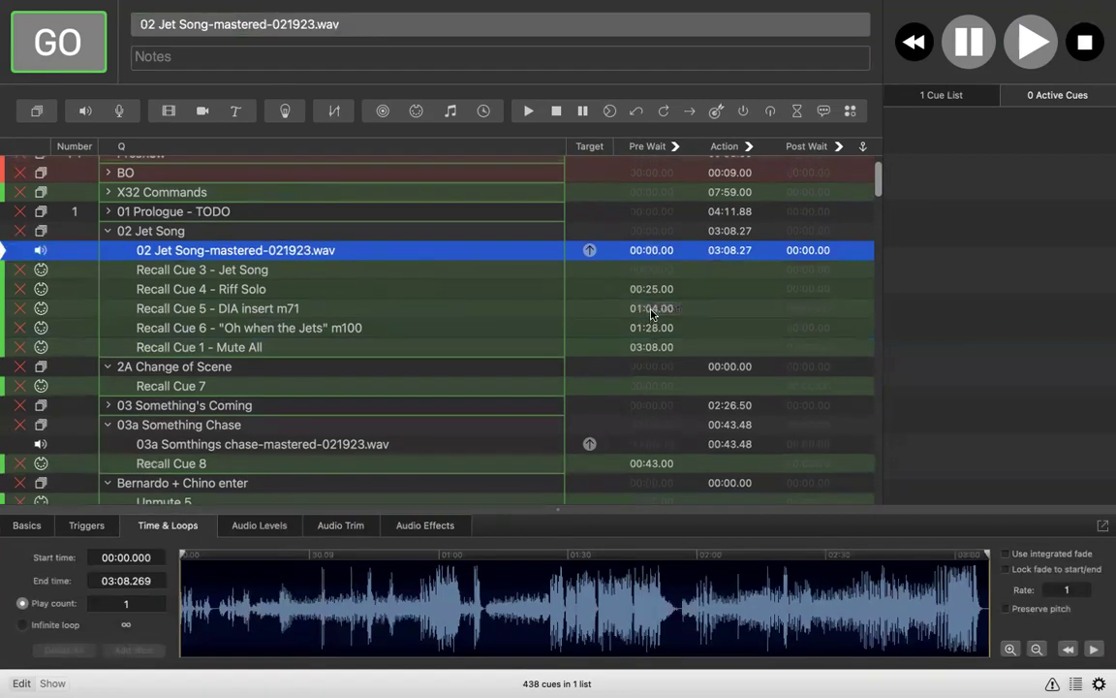
scroll(242, 295, down, 2)
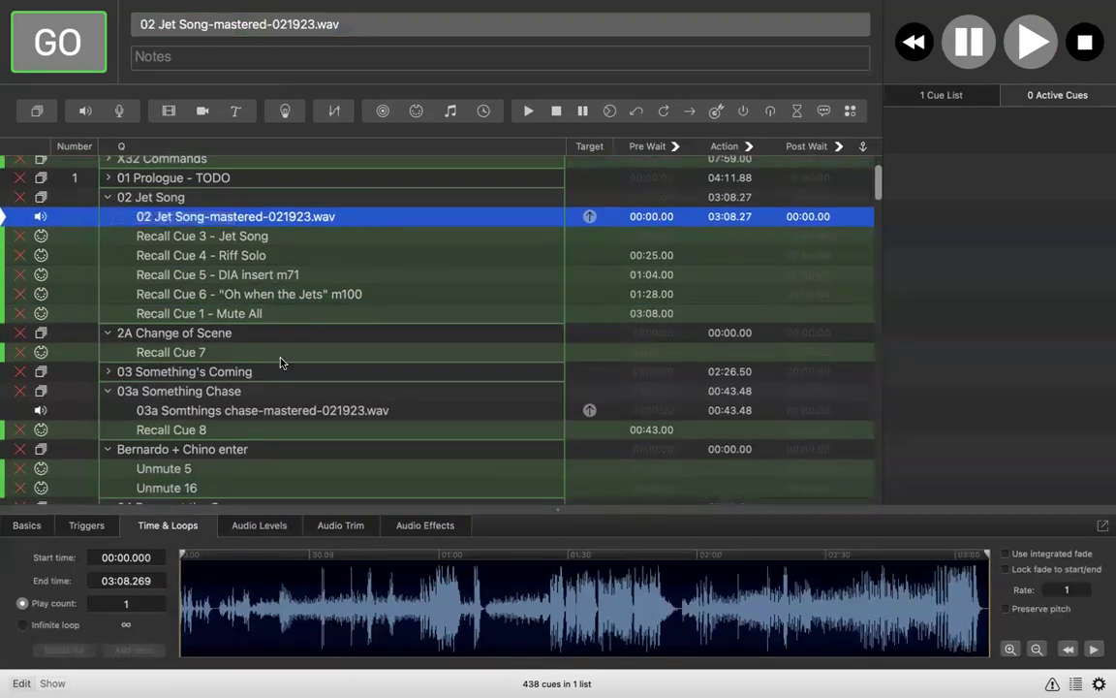
scroll(281, 362, down, 3)
scroll(281, 361, down, 1)
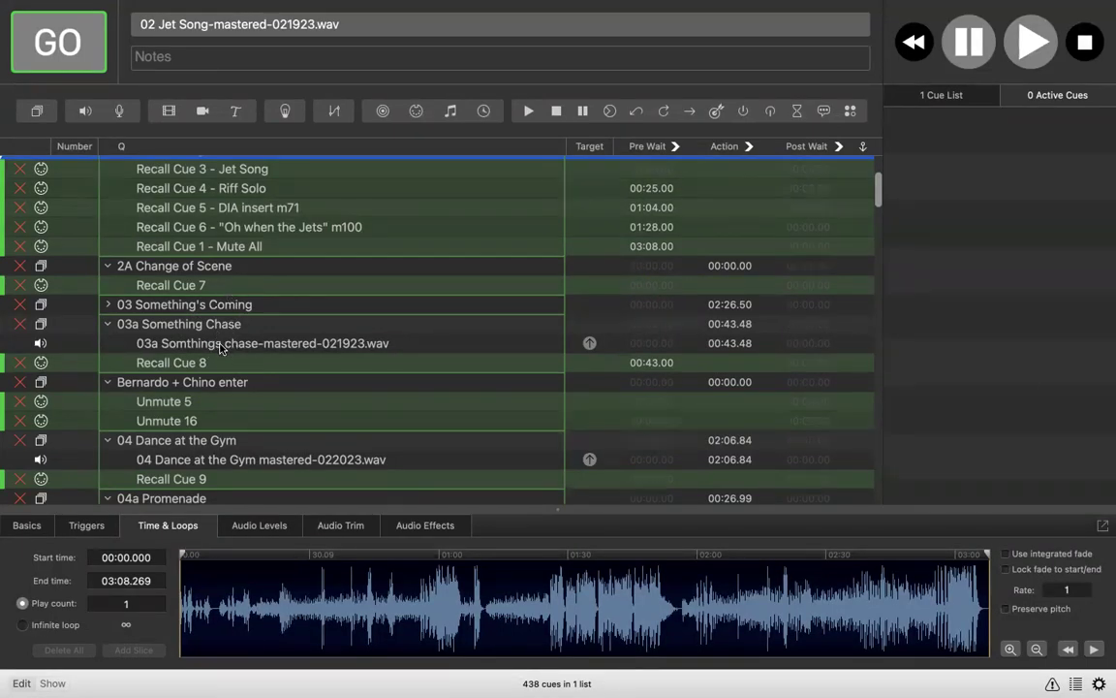
scroll(222, 432, down, 3)
scroll(222, 432, up, 3)
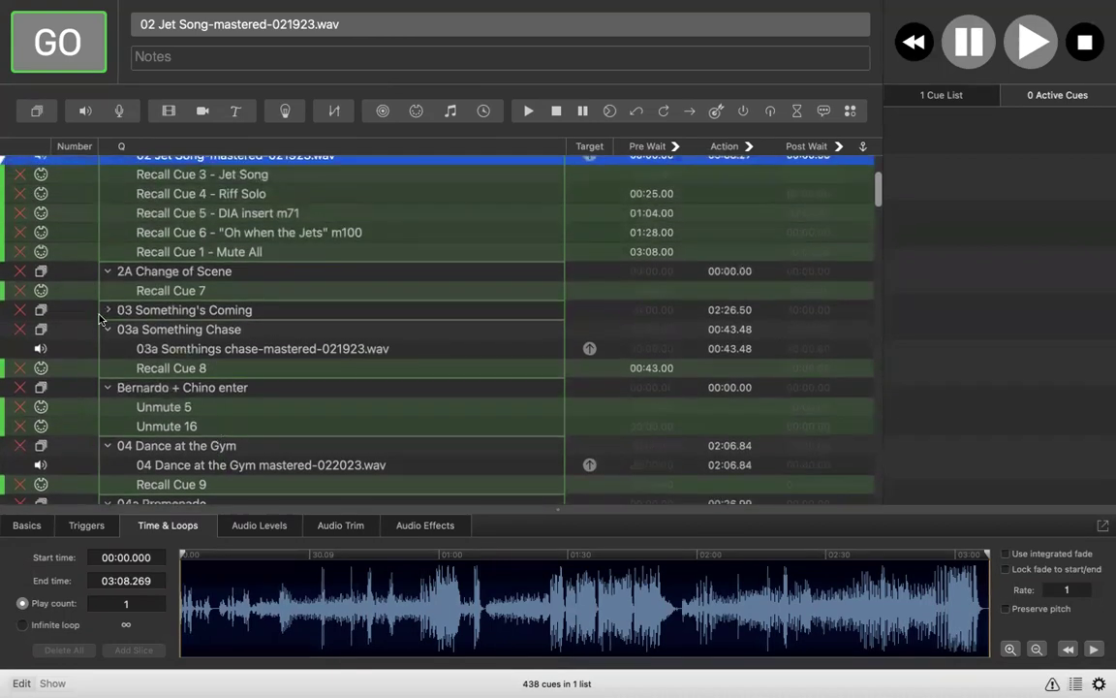
click(107, 310)
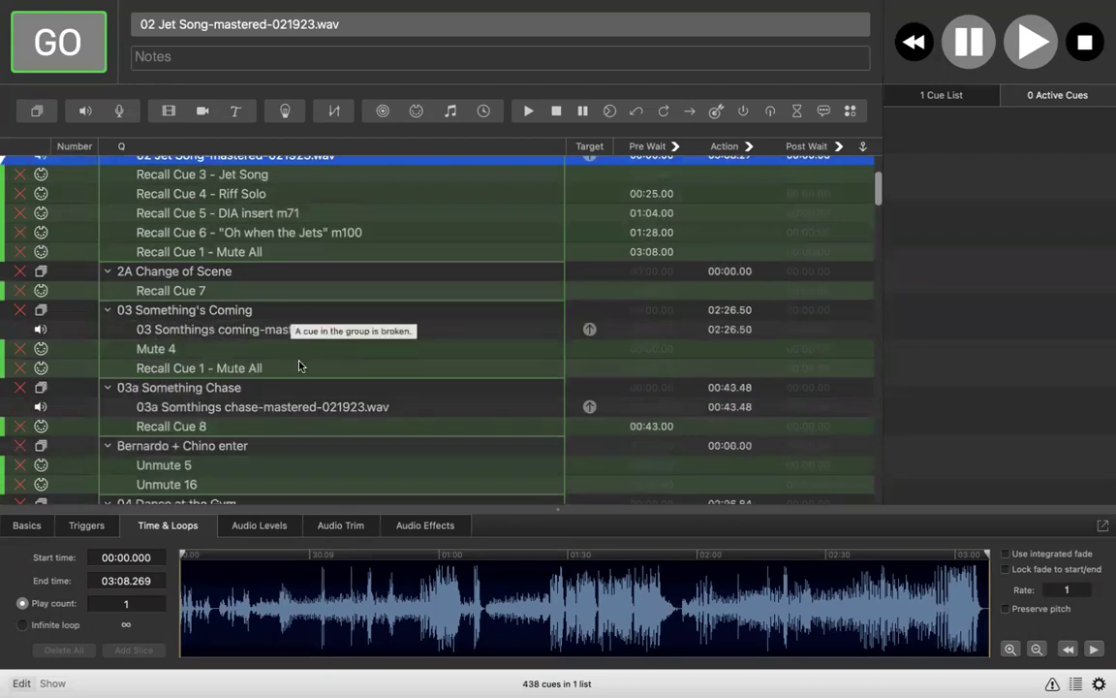
click(107, 310)
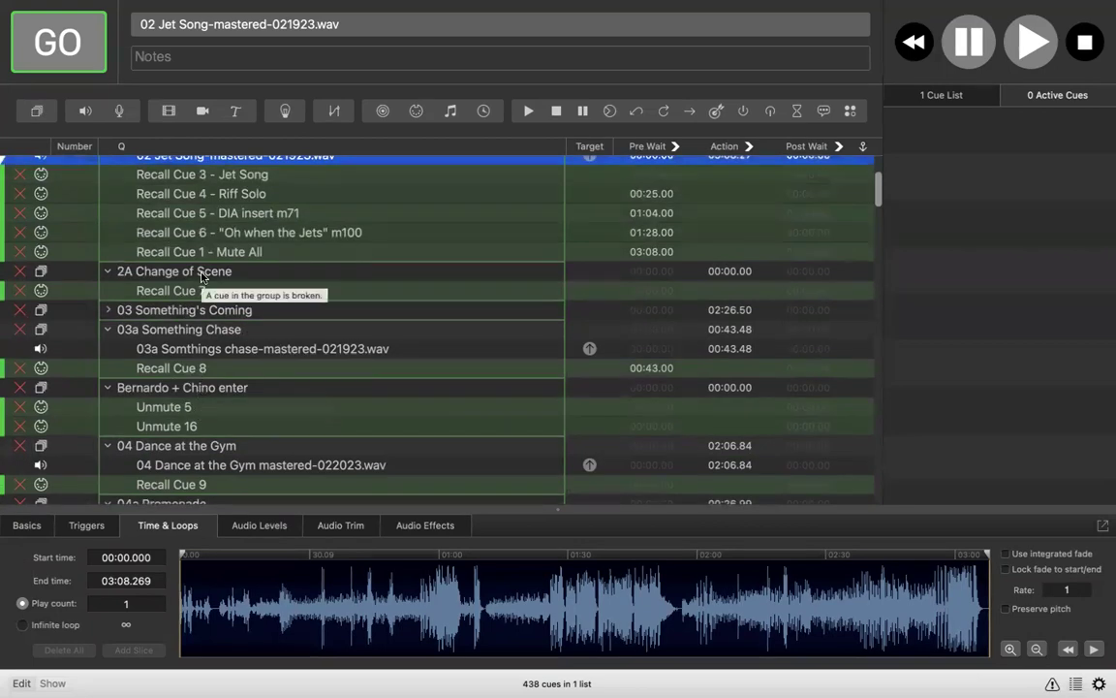
Step: Rename the 2A Change of Scene group as "2A Change of Scene - TODO" and collapse it
scroll(201, 278, up, 1)
scroll(202, 277, up, 1)
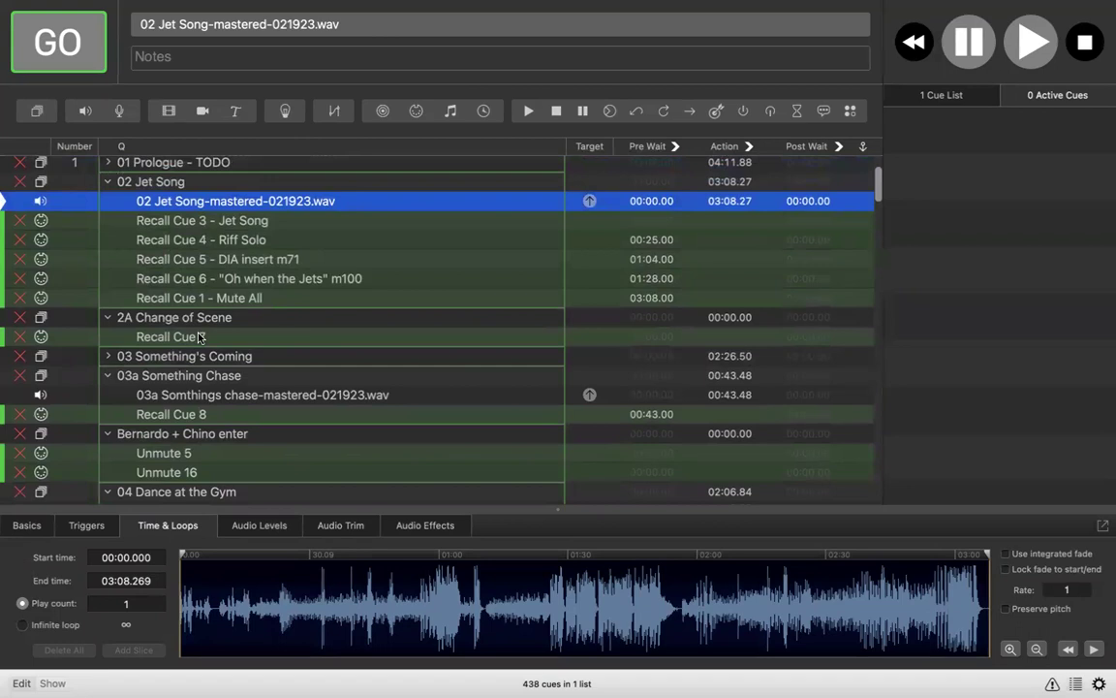
click(193, 321)
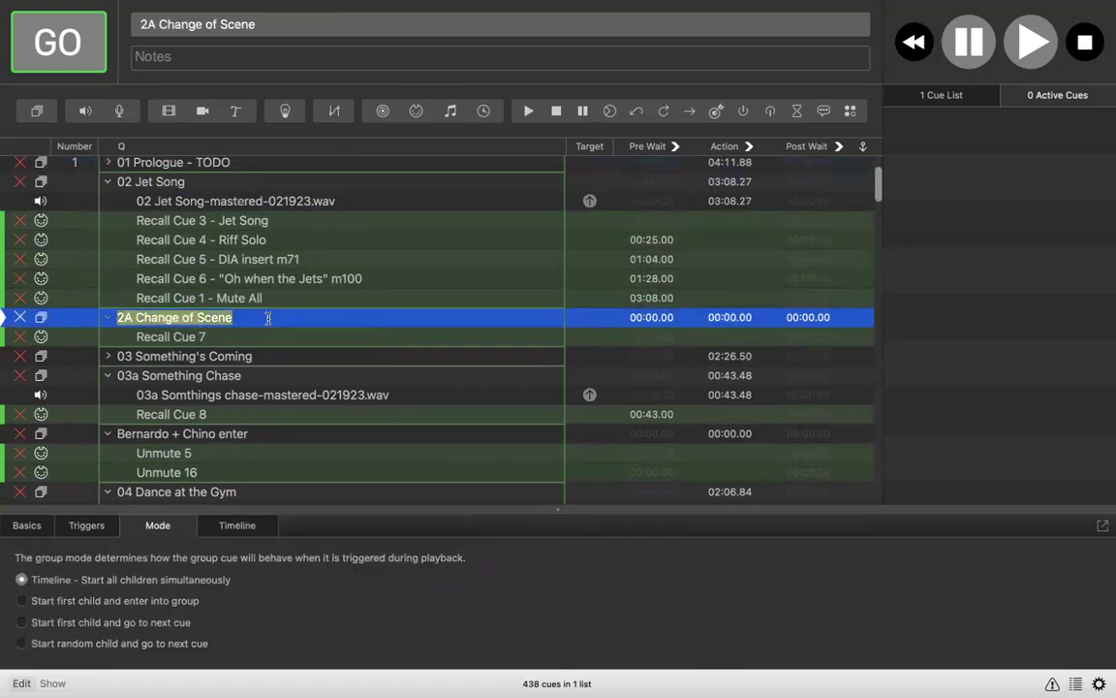
double_click(268, 318)
text(-)
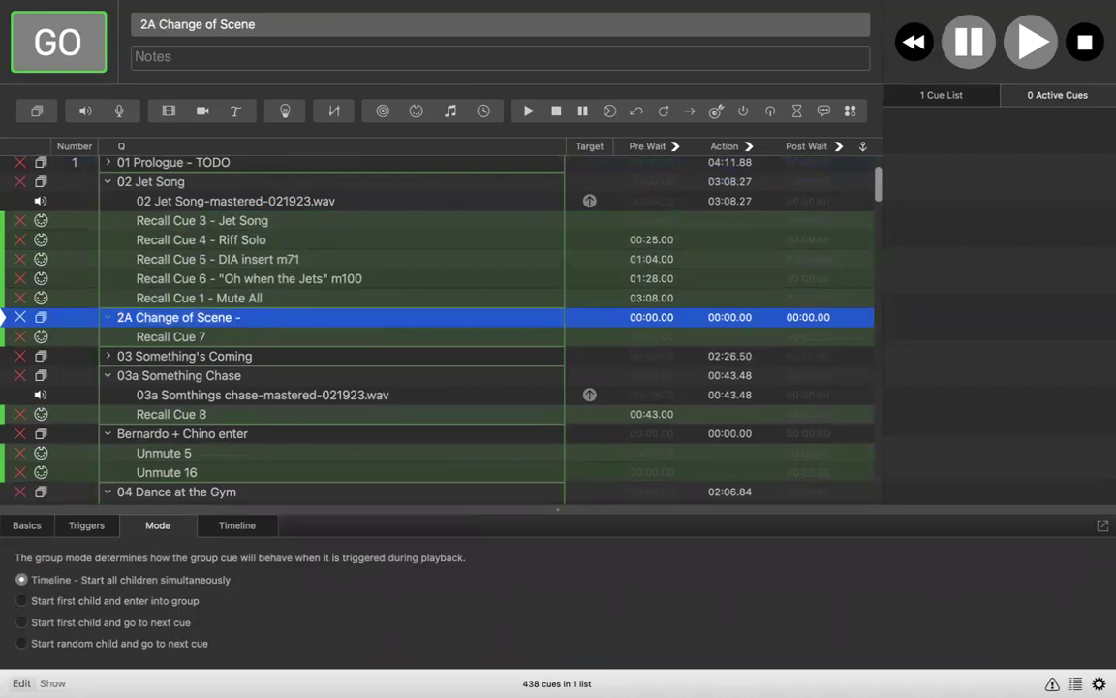
text( TODO)
key(Return)
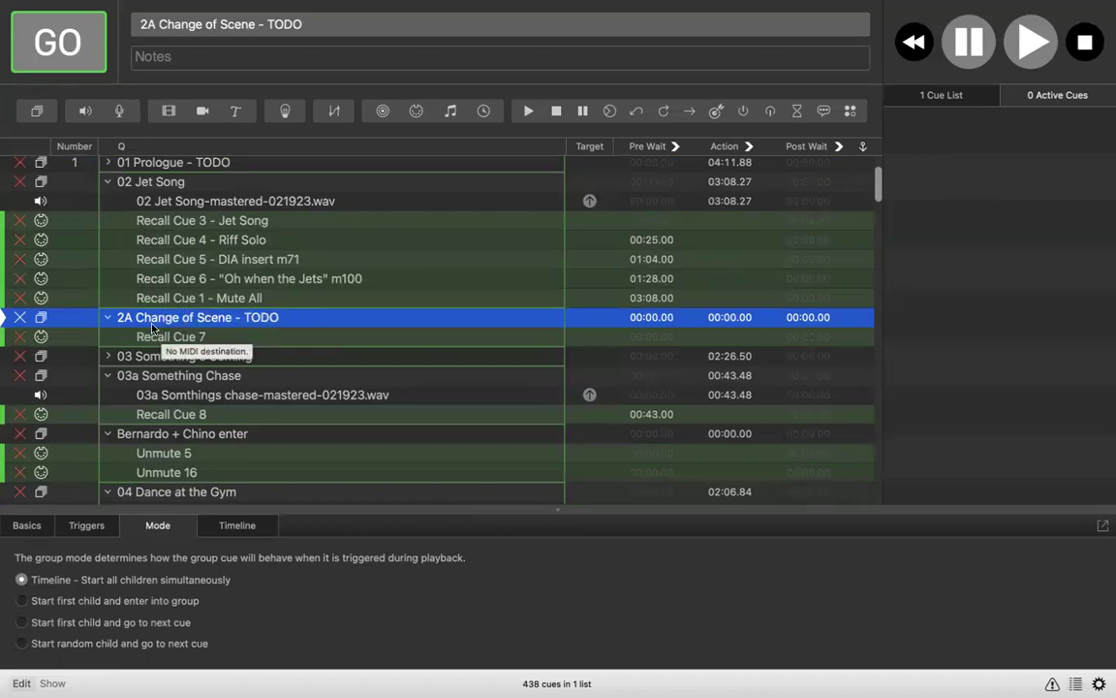
click(106, 318)
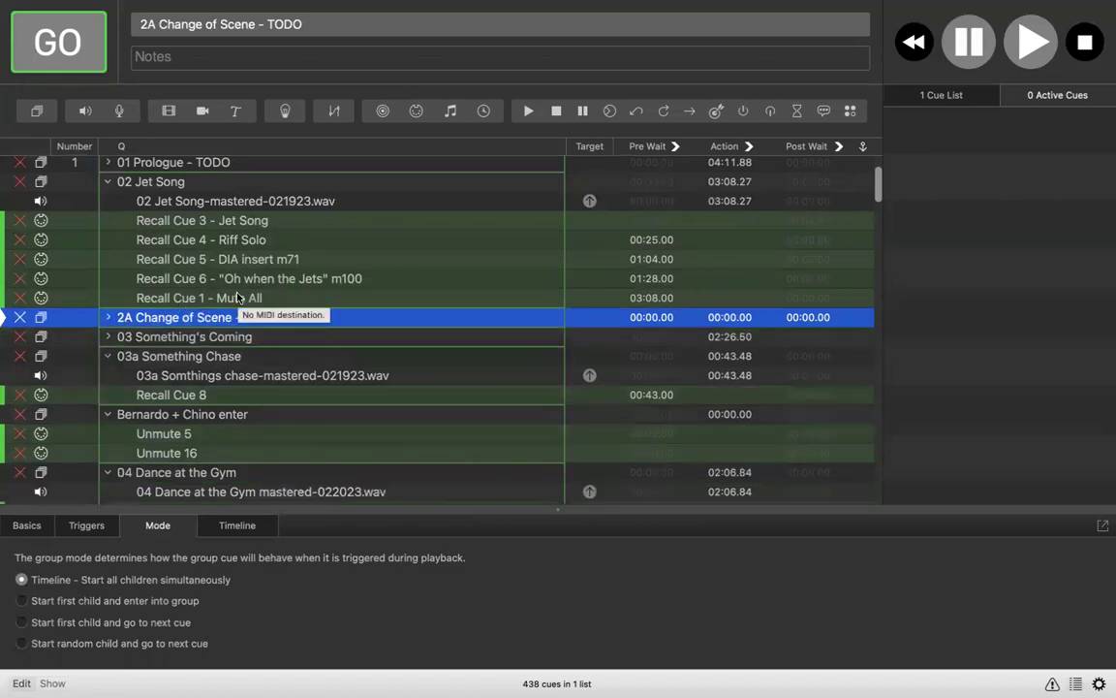
Step: Expand the 03 Something's Coming group and set the pre-wait of its Mute 4 cue to 2 seconds
scroll(237, 296, down, 4)
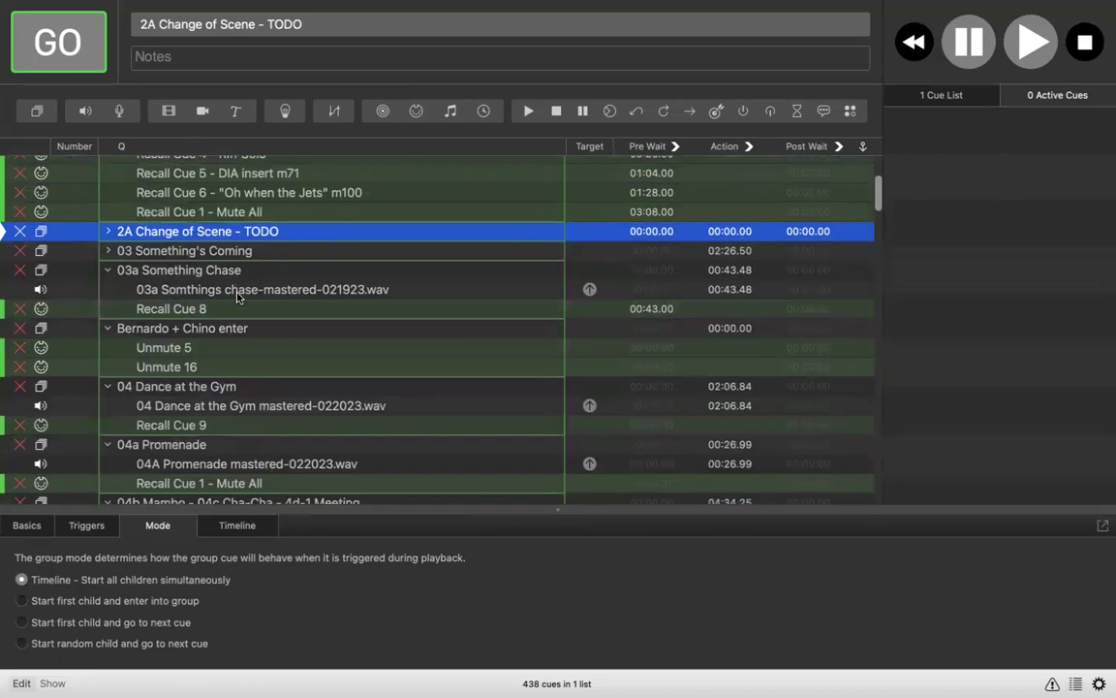
click(108, 252)
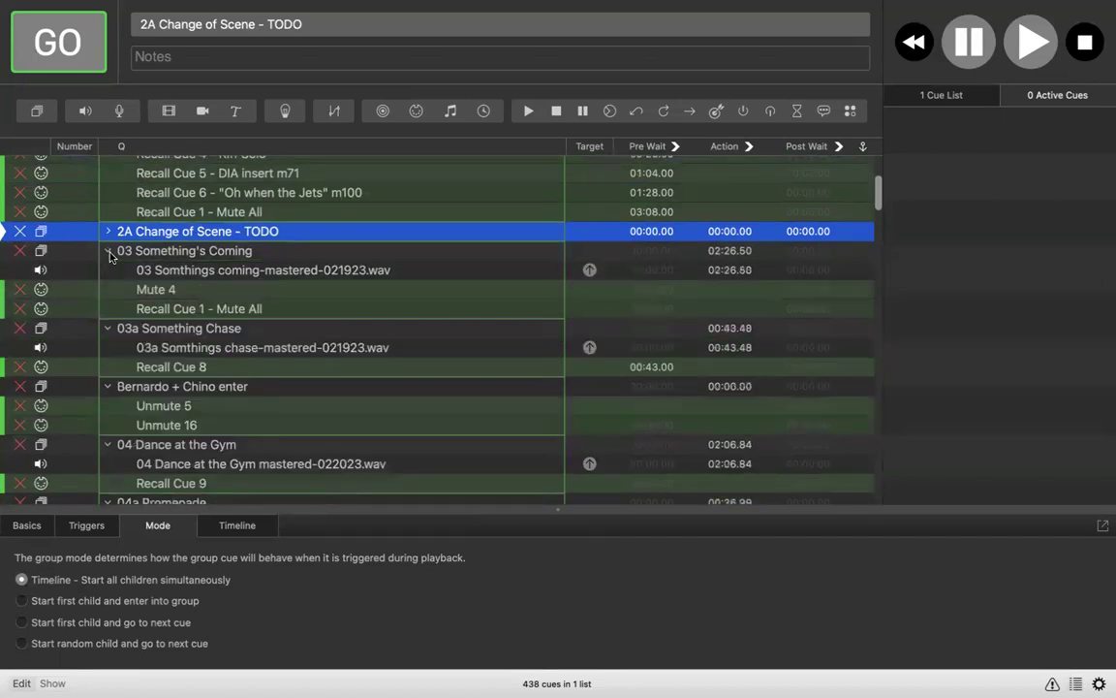
click(189, 251)
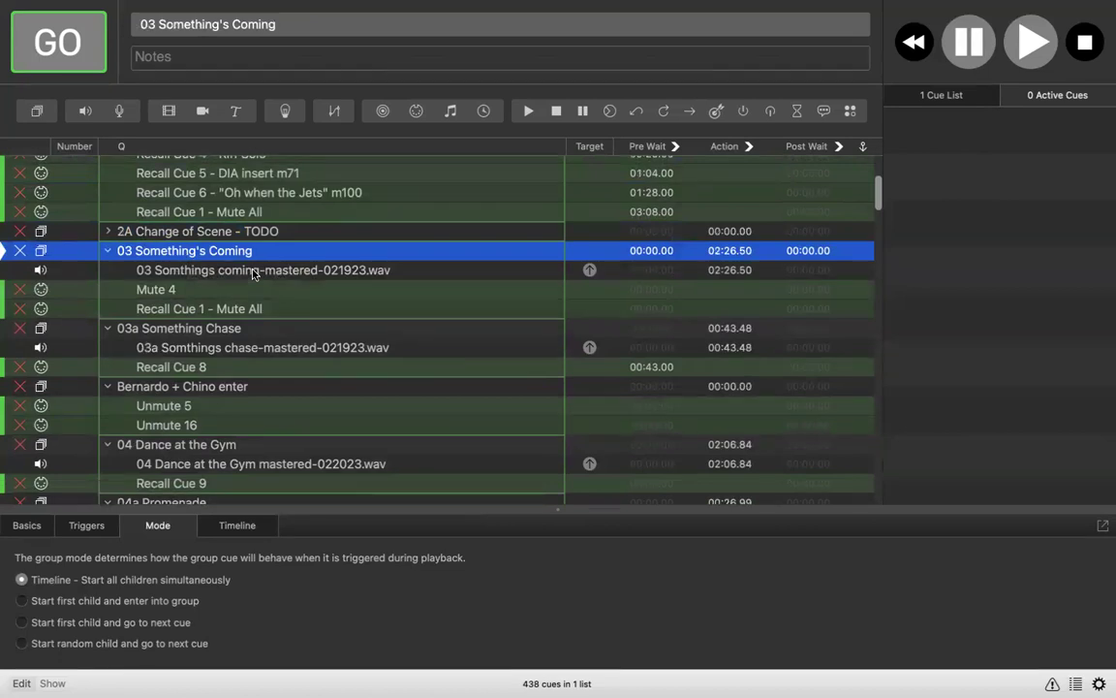
click(175, 291)
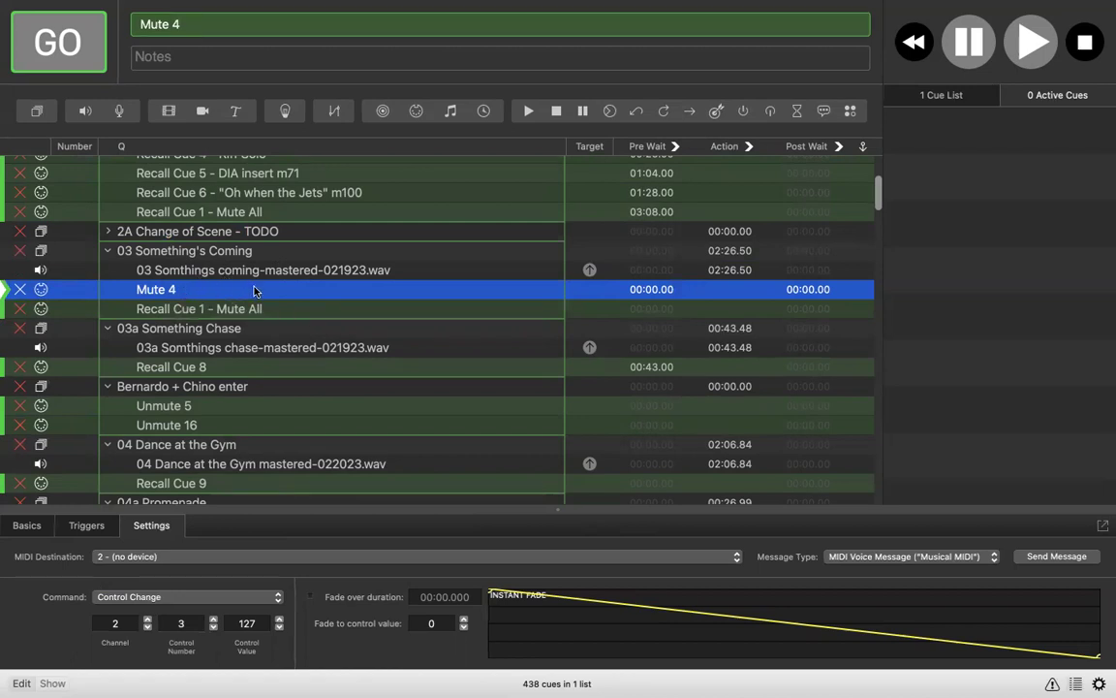
double_click(649, 288)
text(2)
key(Return)
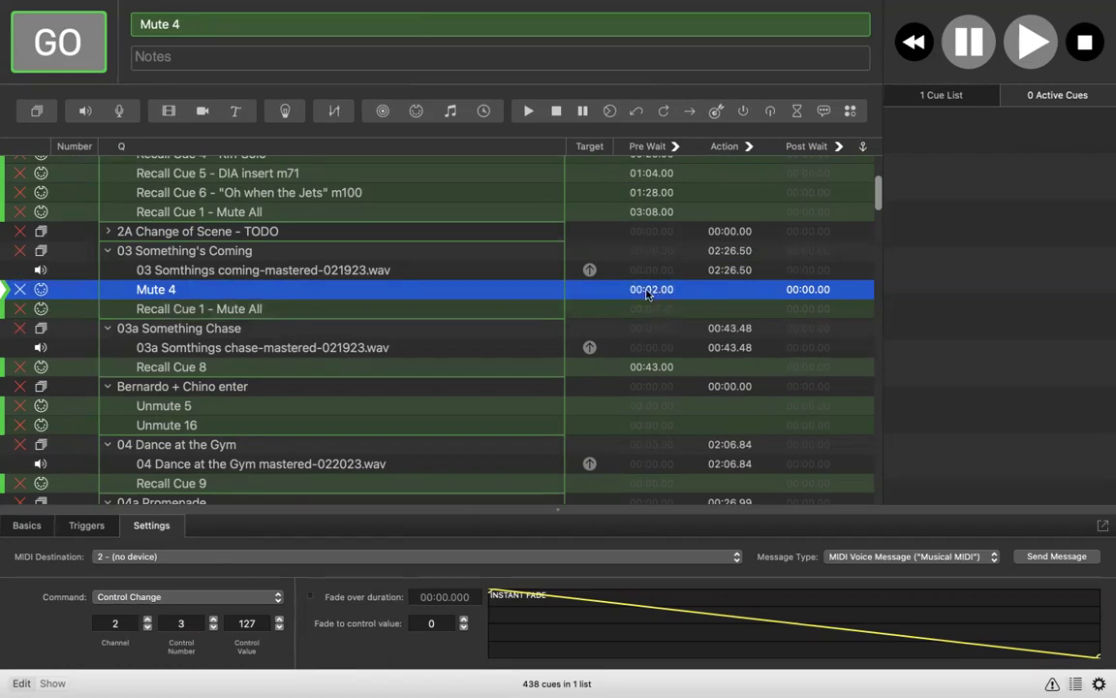
click(215, 271)
click(205, 249)
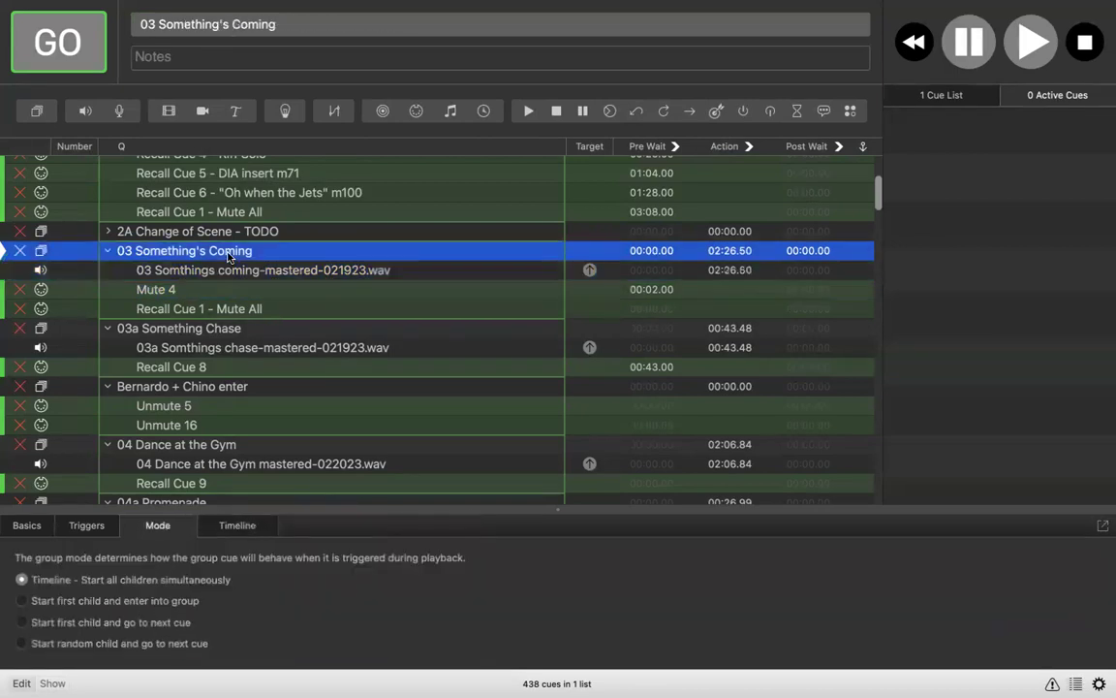
click(289, 291)
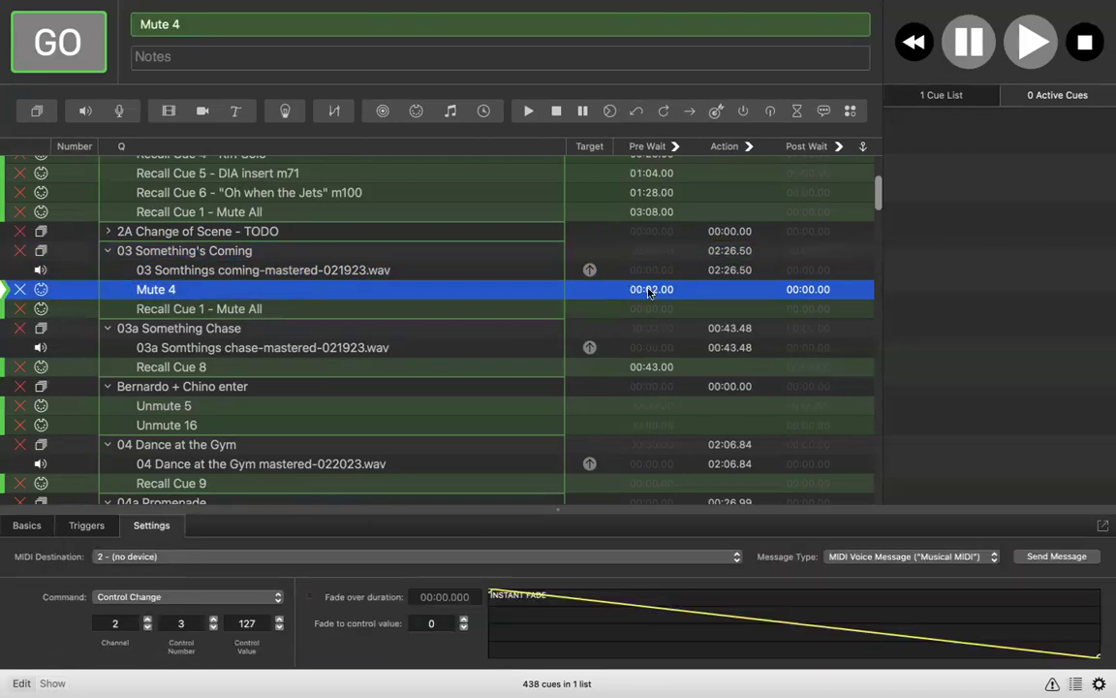
double_click(648, 289)
click(490, 275)
click(492, 294)
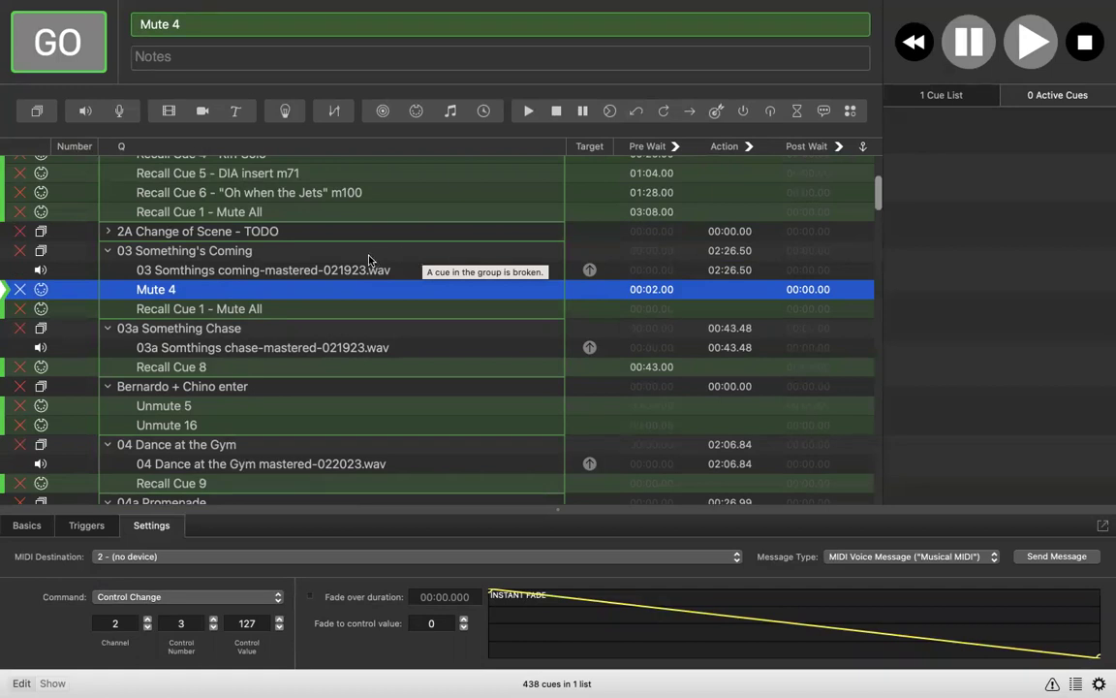
Step: Set the pre-wait of Mute 4 in the 03 Something's Coming group to 0 and check the group's audio cue
double_click(650, 290)
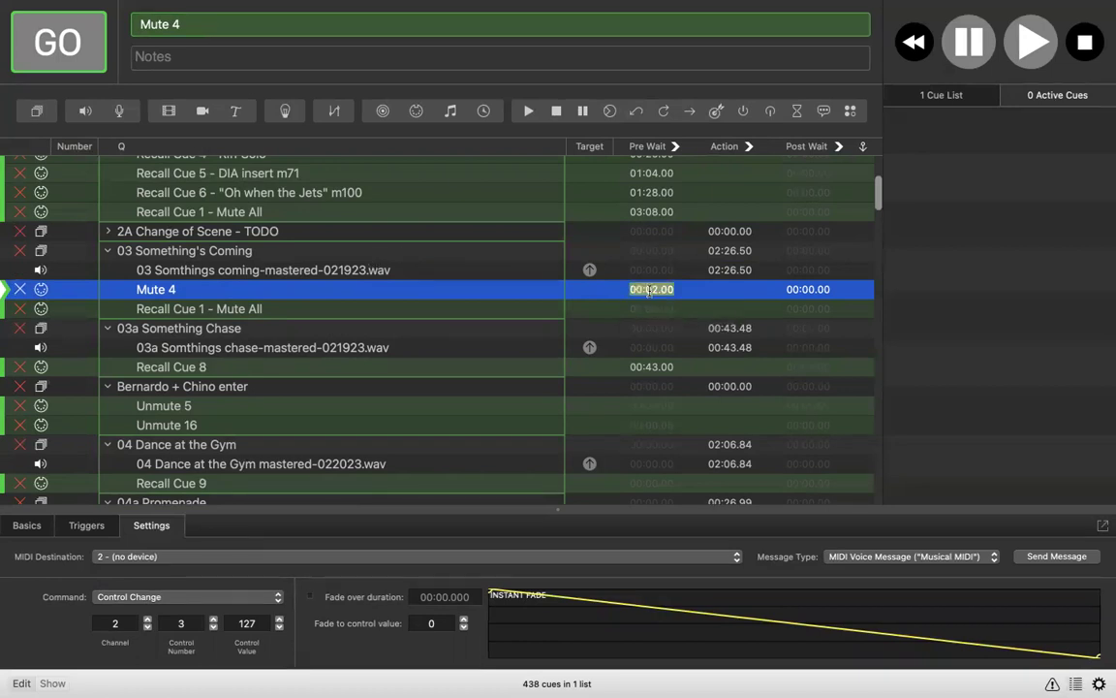
text(0)
key(Return)
click(393, 277)
click(399, 289)
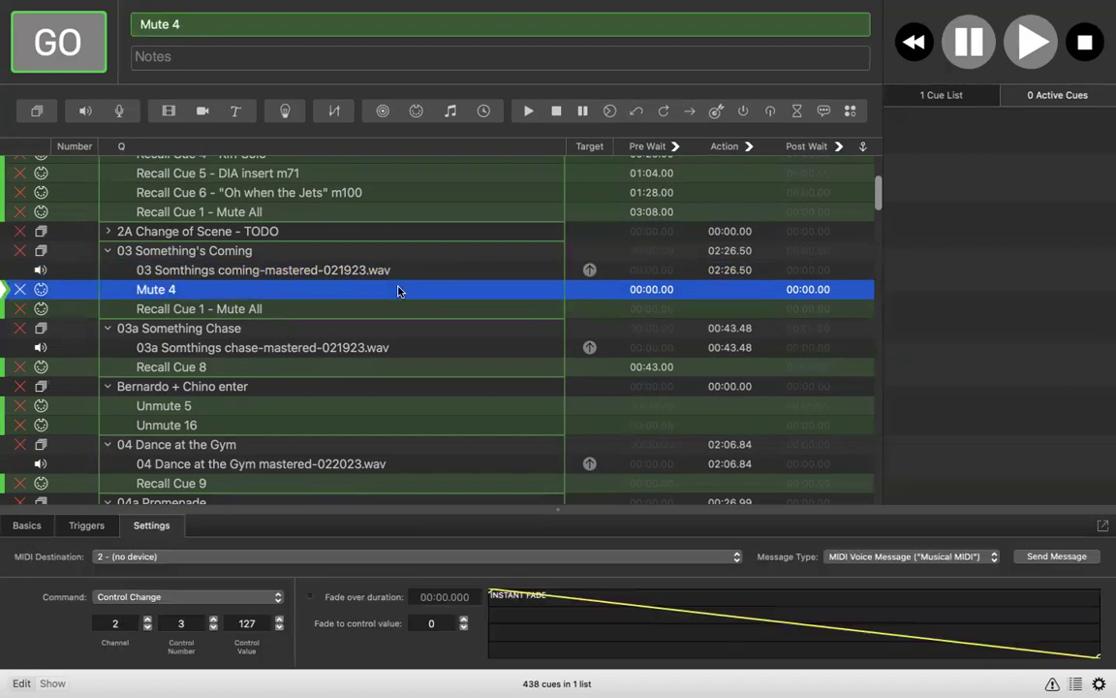
click(389, 276)
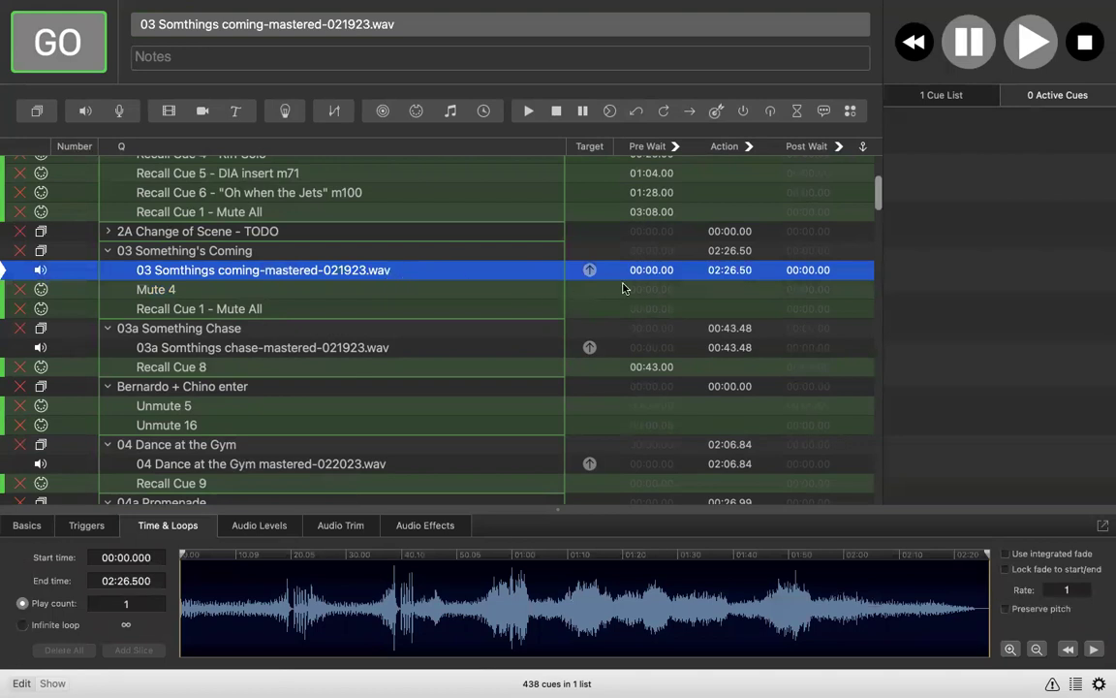
click(468, 291)
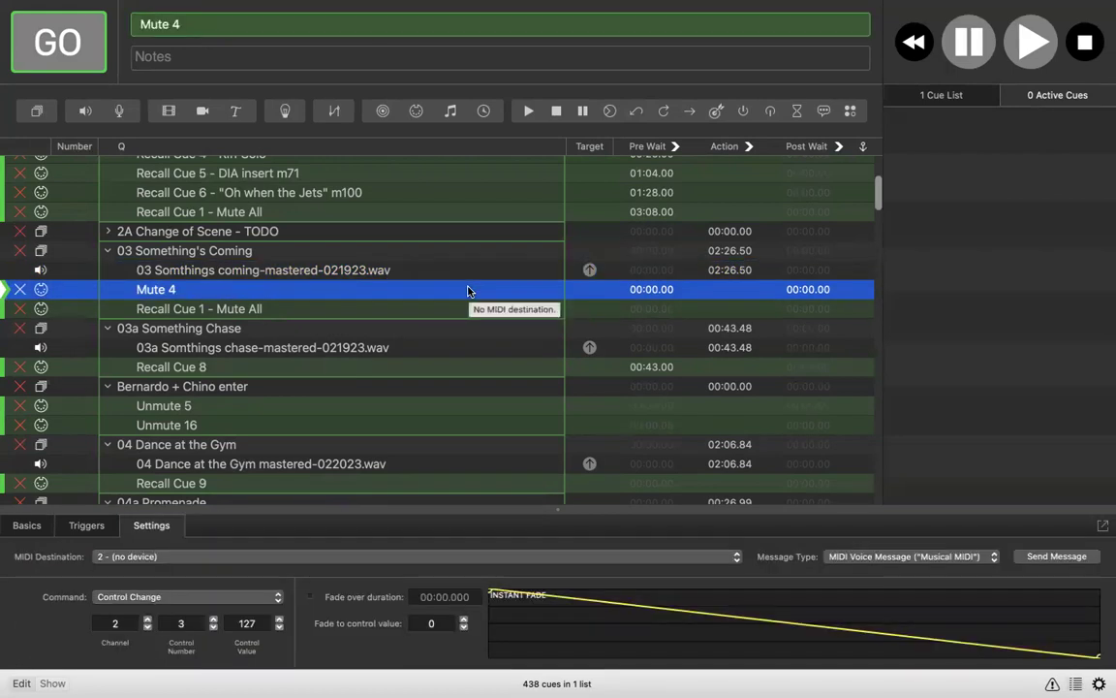
Step: Set the pre-wait of Recall Cue 1 - Mute All in the 03 Something's Coming group to 2:26
click(222, 310)
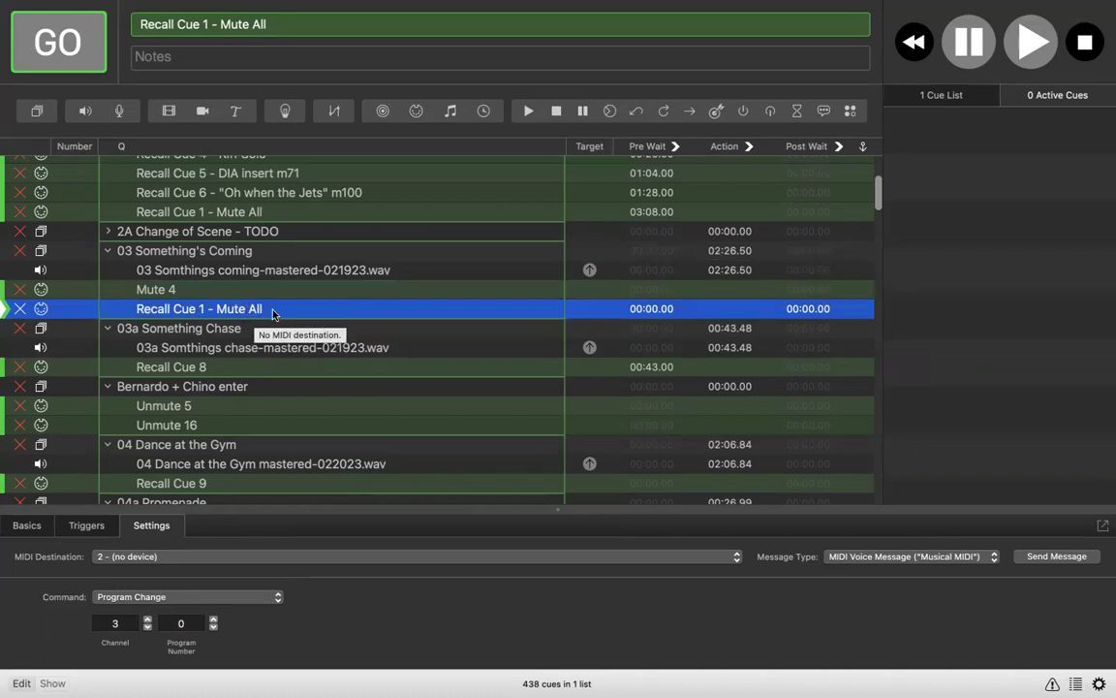
double_click(646, 310)
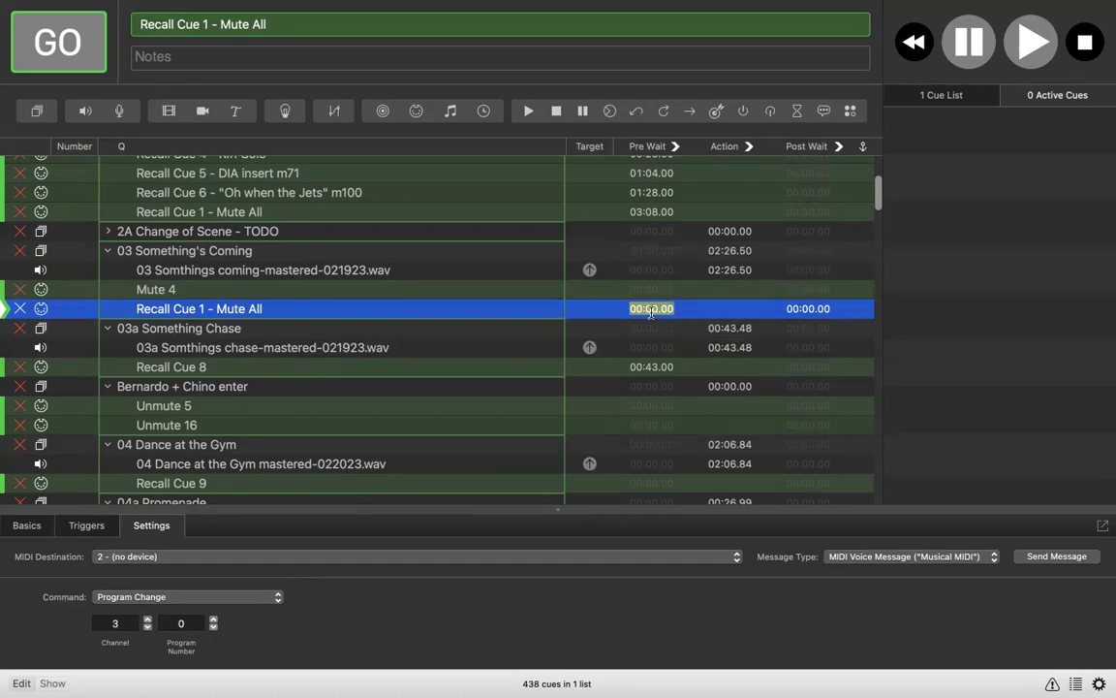
text(2:26)
key(Return)
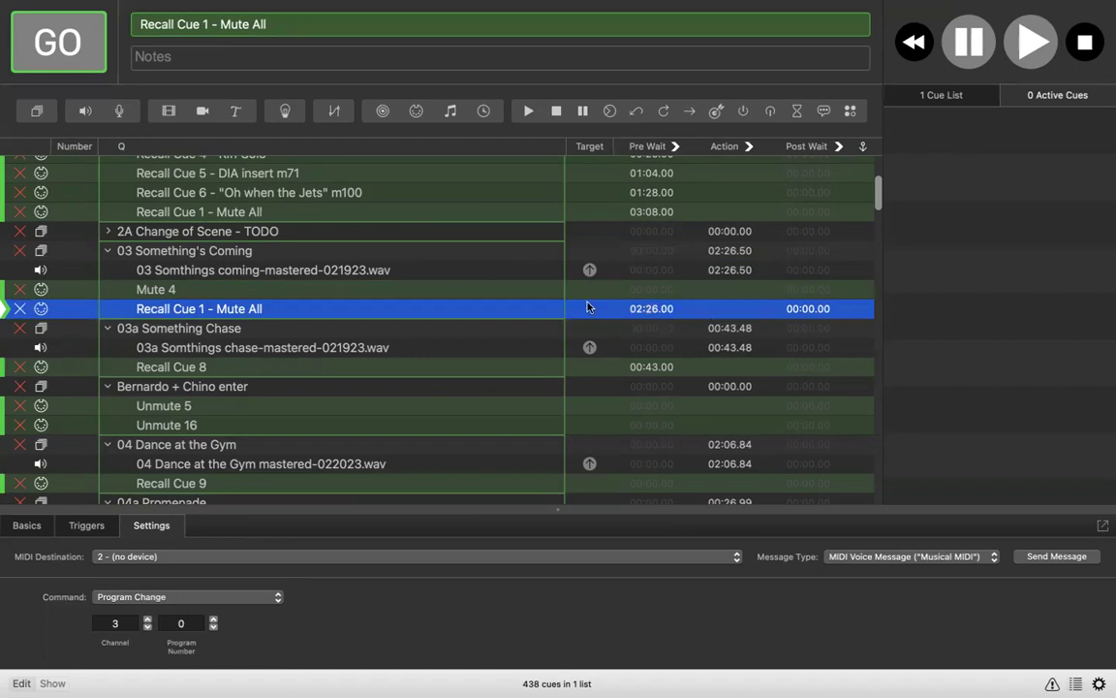
Step: Duplicate the 03a Something Chase group, keeping only the audio cue in the original and only Recall Cue 8 in the copy
click(219, 354)
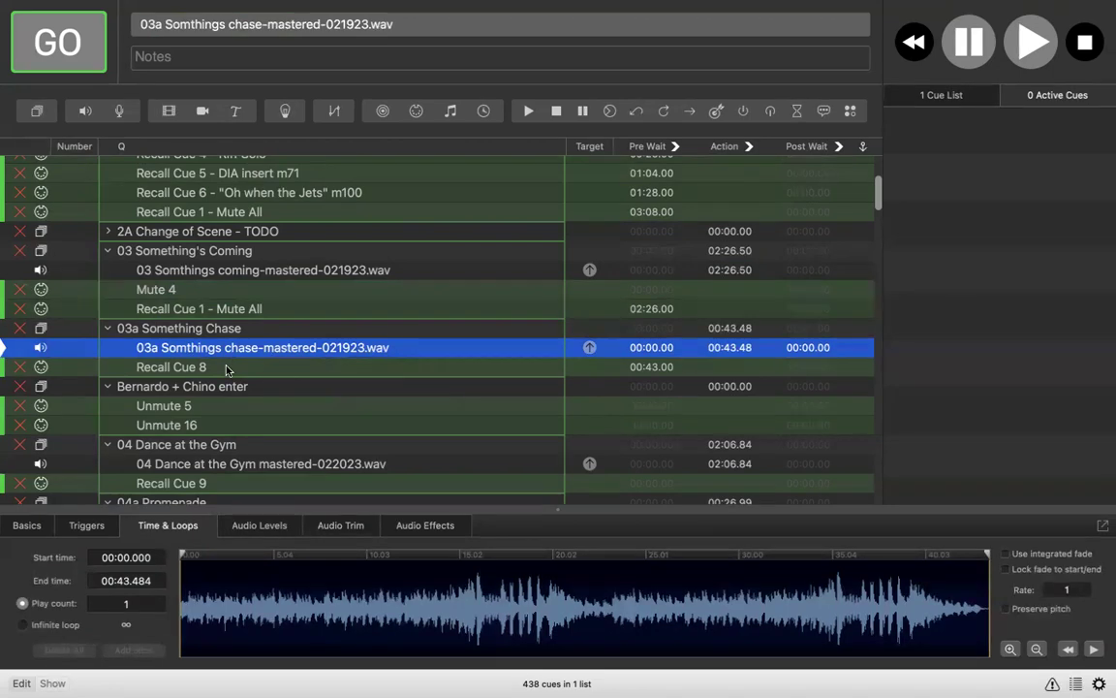
scroll(226, 370, down, 2)
scroll(226, 370, down, 2)
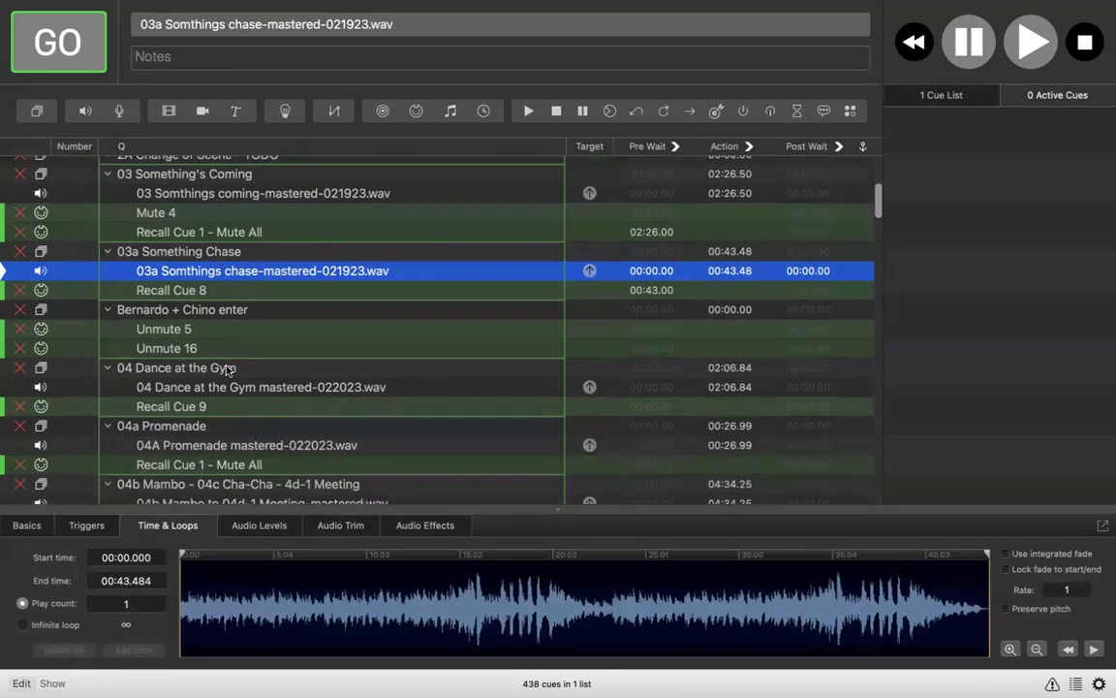
scroll(226, 370, up, 4)
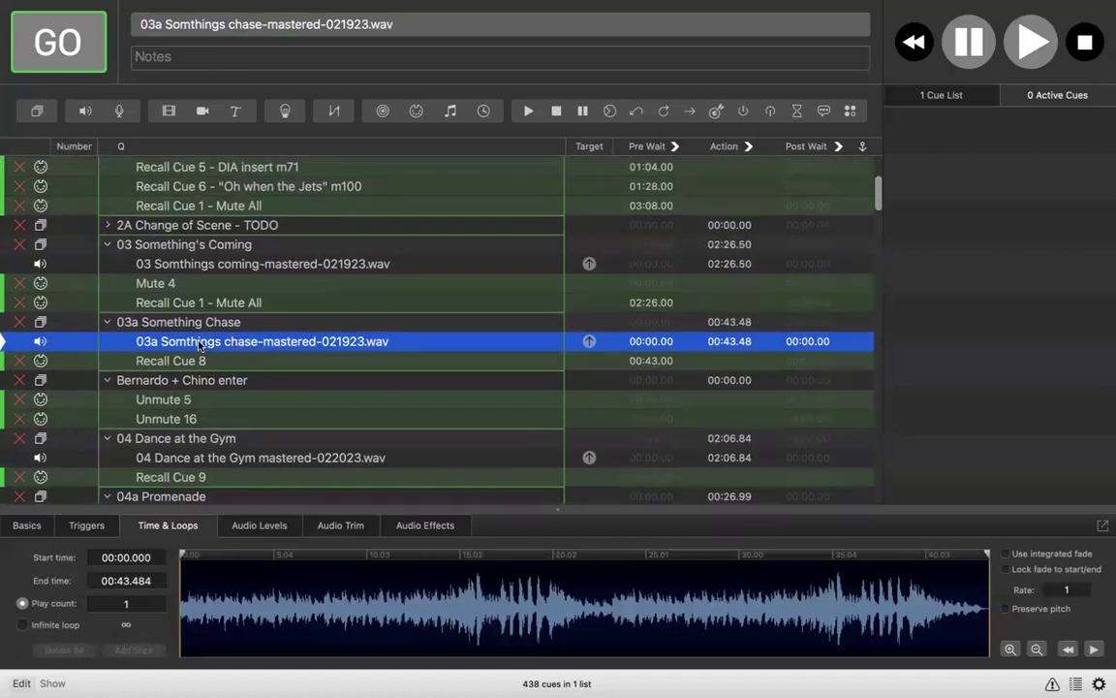
click(194, 323)
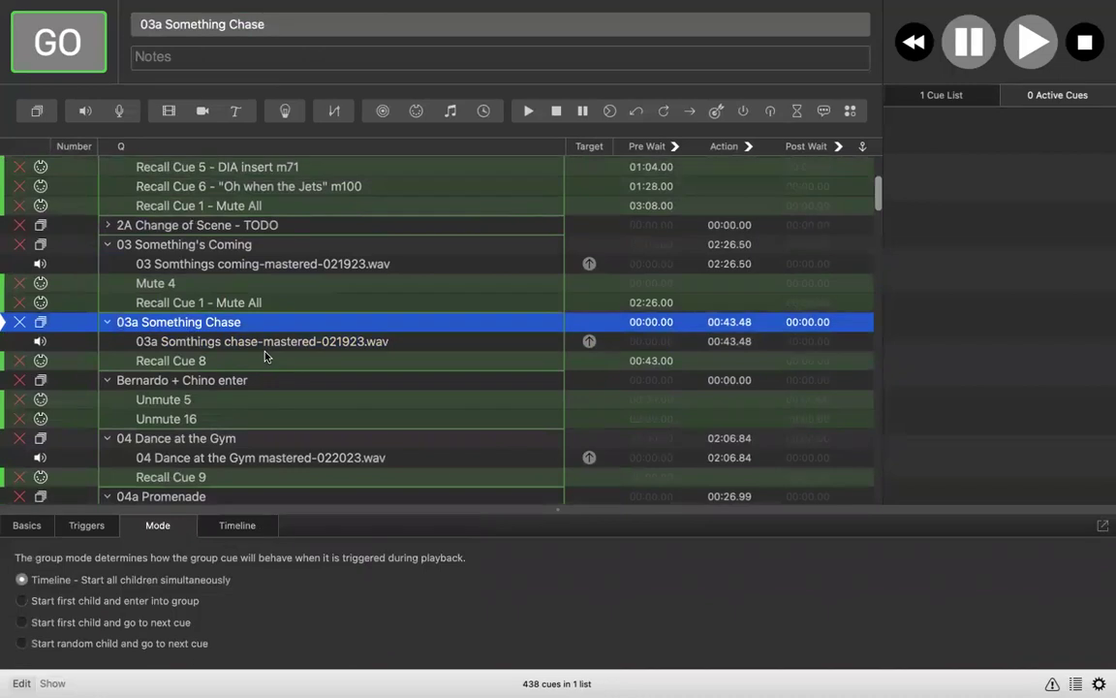
key(super+d)
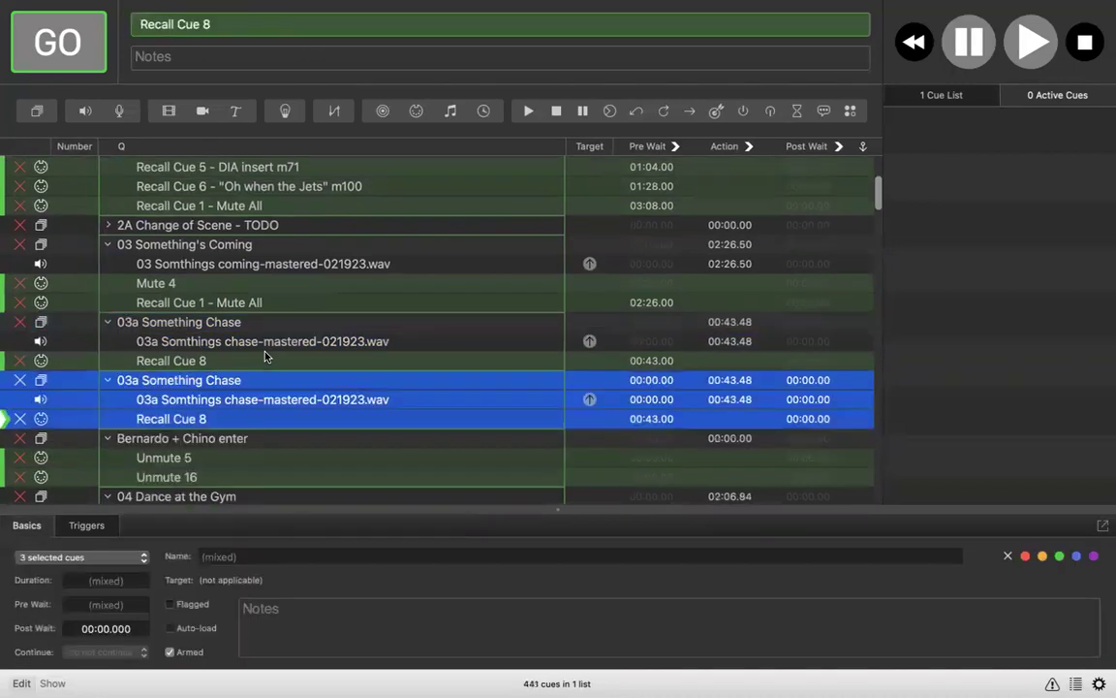
click(208, 407)
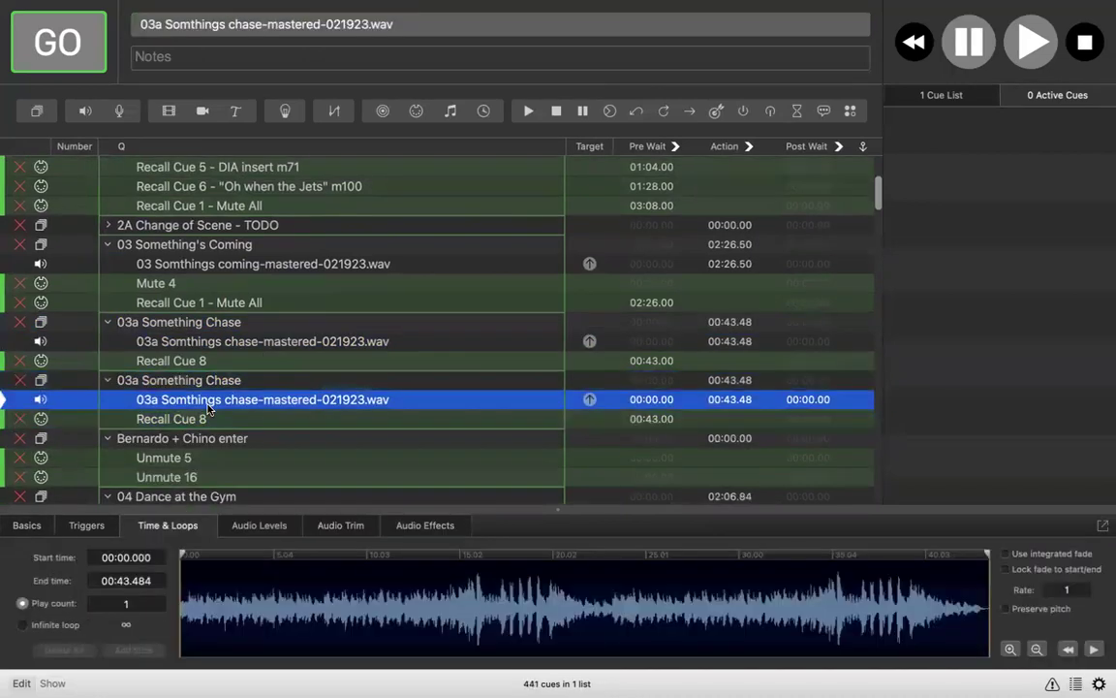
key(BackSpace)
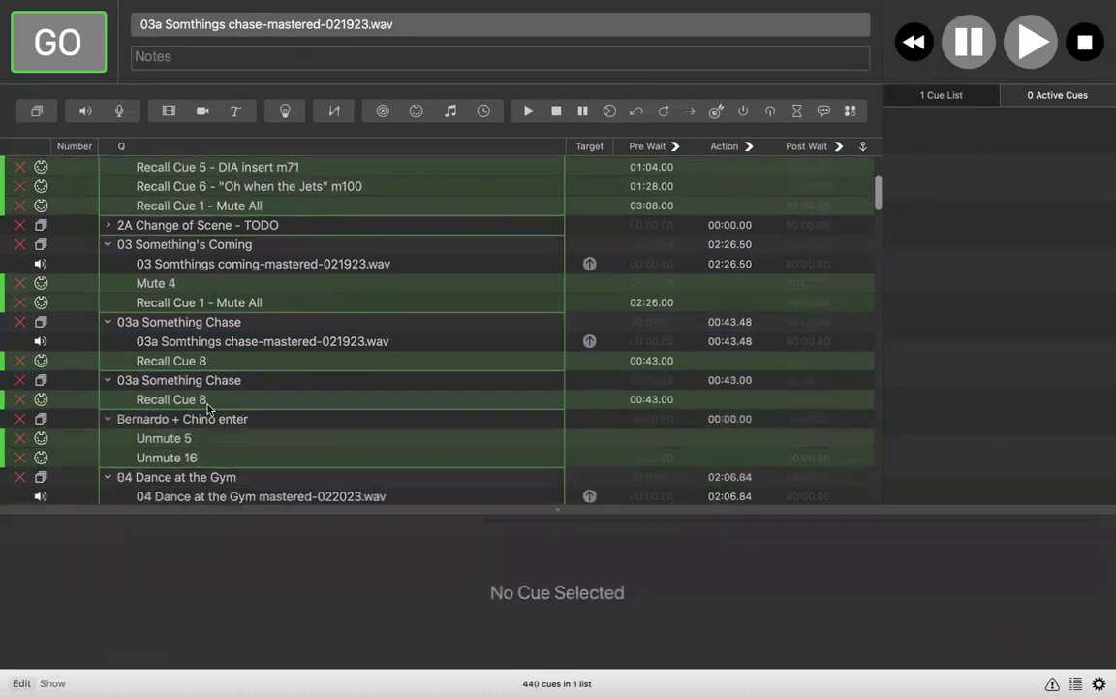
click(221, 364)
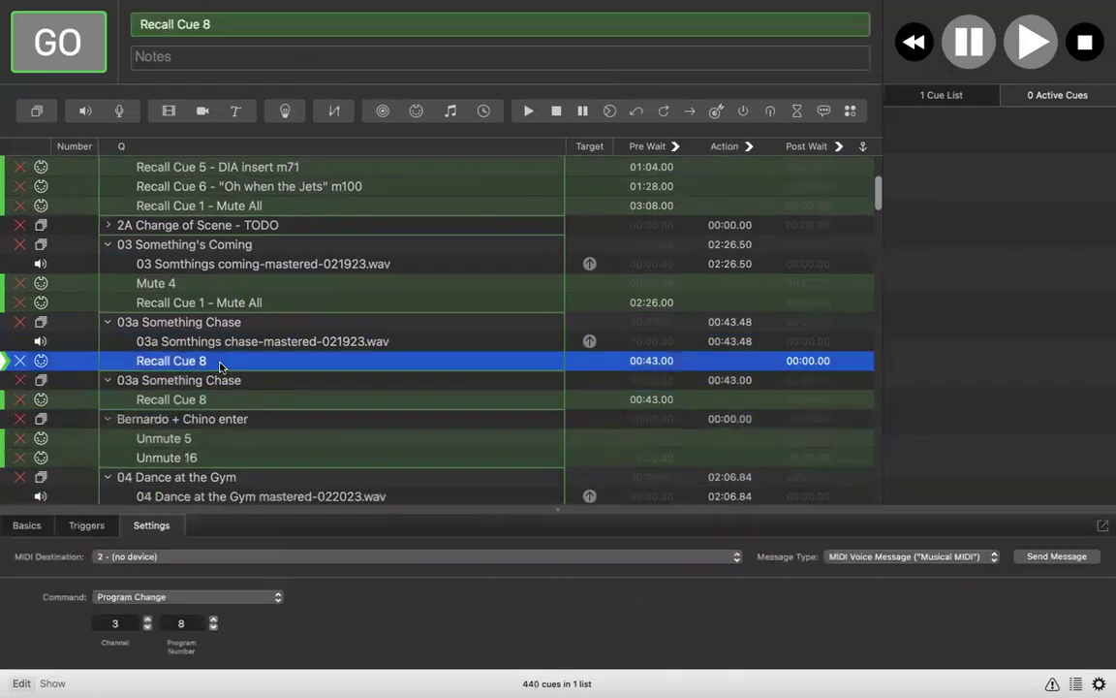
key(BackSpace)
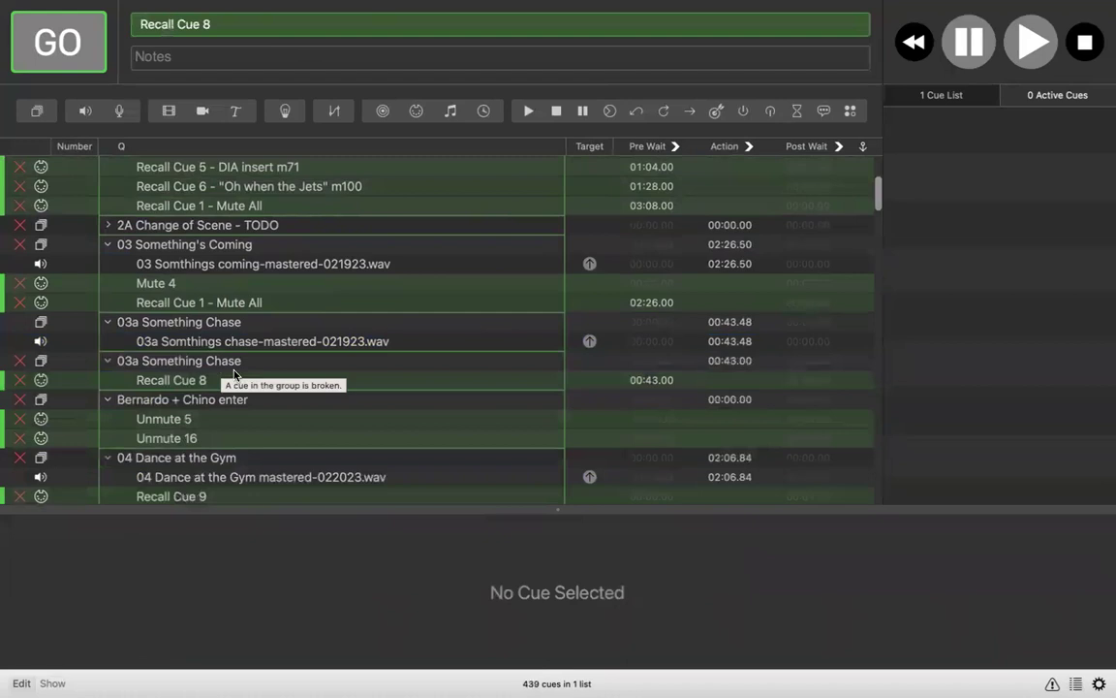
Step: Rename the duplicated 03a Something Chase group as "Scene 3: Lights Up when ready"
double_click(198, 360)
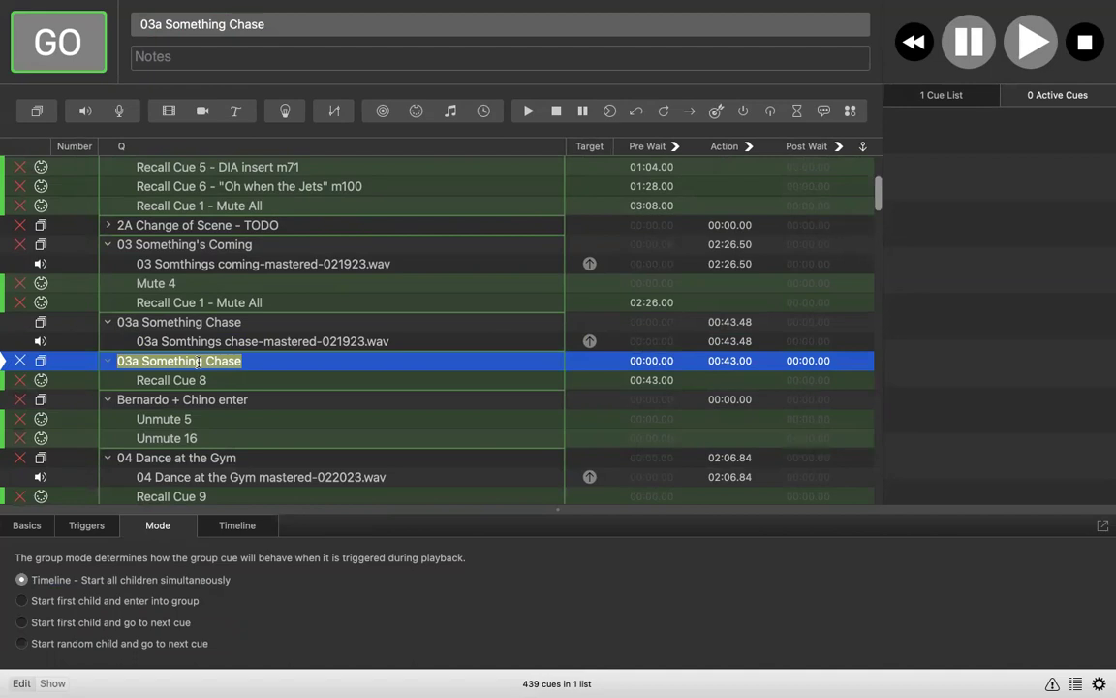
key(BackSpace)
text(Scene 3)
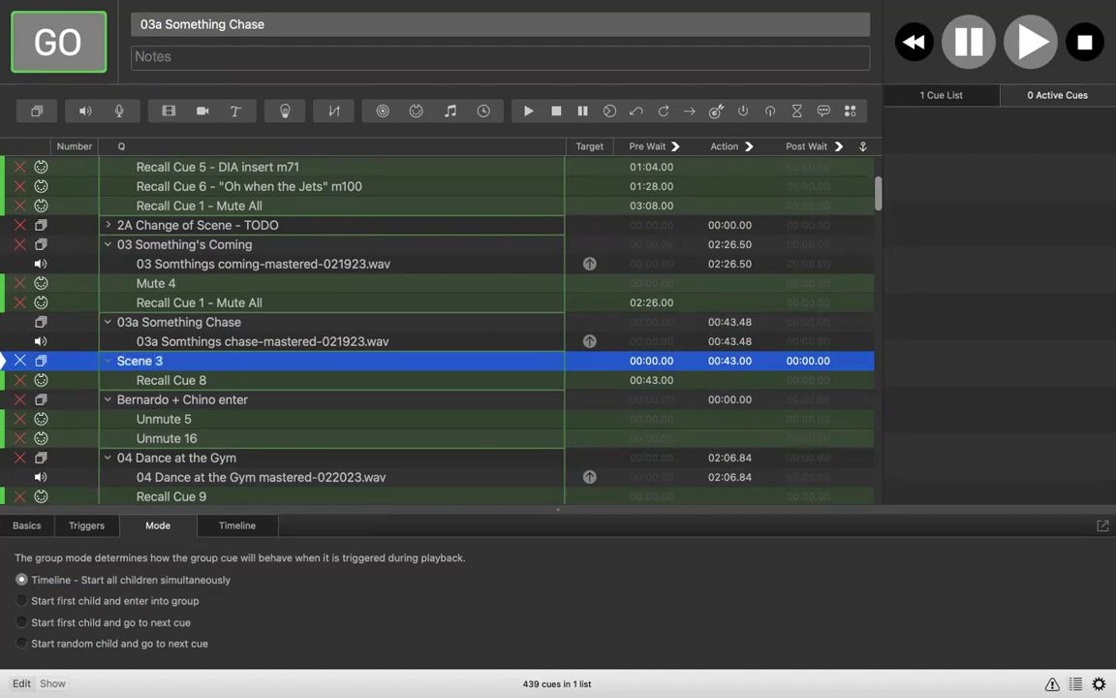
text(: Lights Up)
key(Return)
text(when ready)
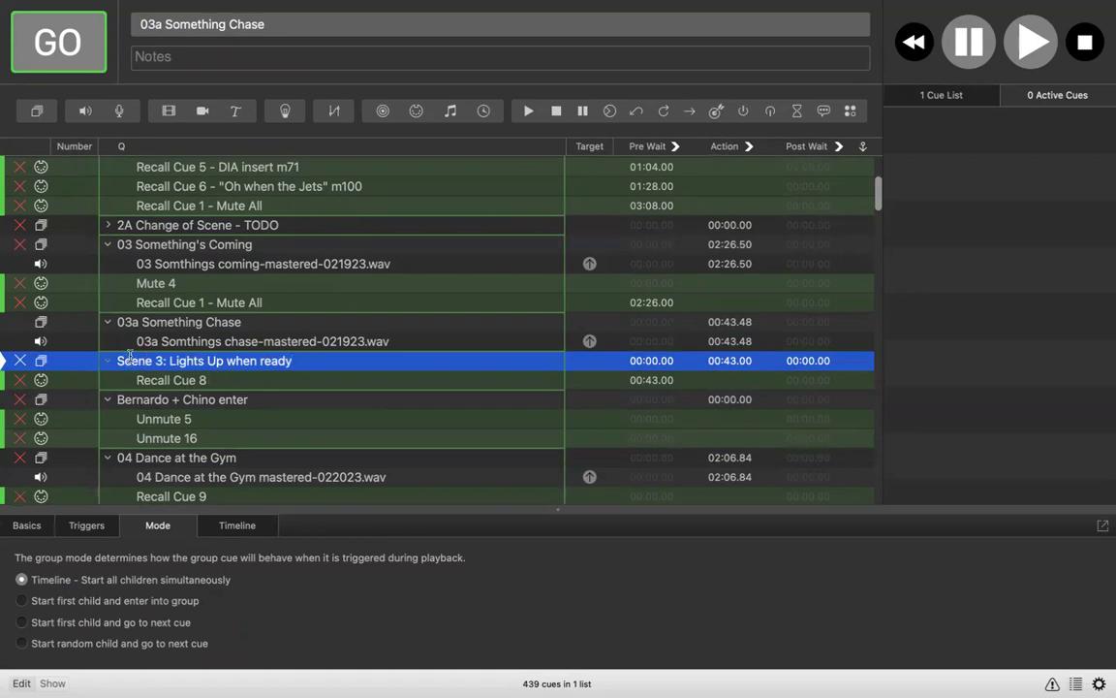
Step: Add "Bridal Shop" to the Scene 3 group's name, making it "Scene 3 Bridal Shop: Lights Up when ready"
click(172, 386)
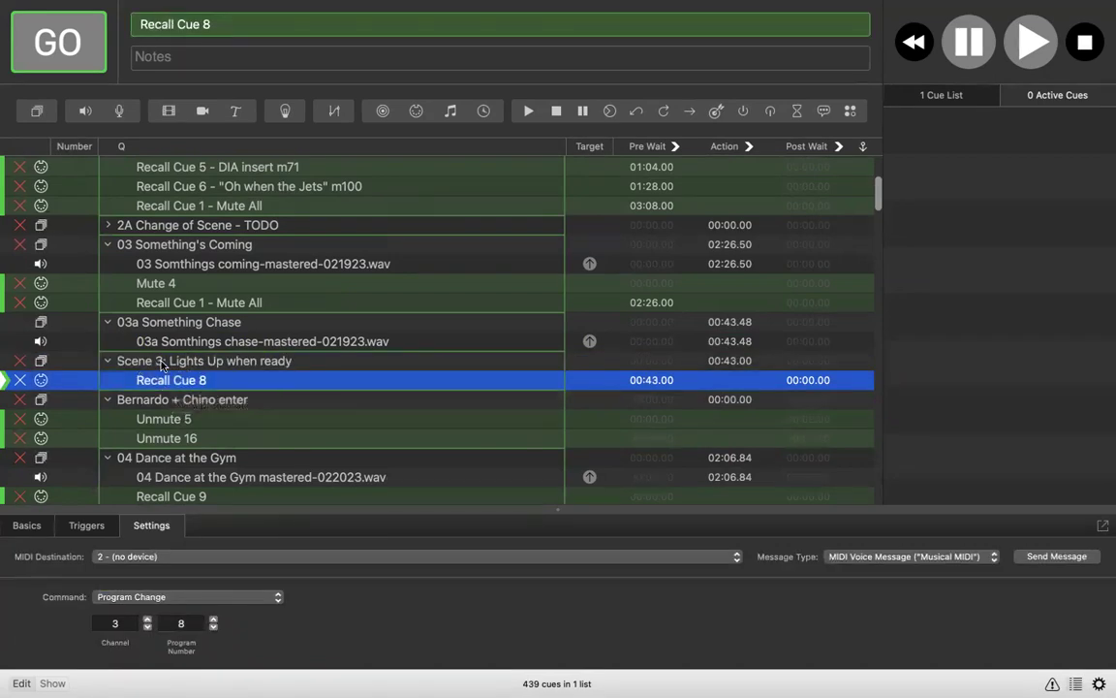
double_click(160, 361)
click(167, 360)
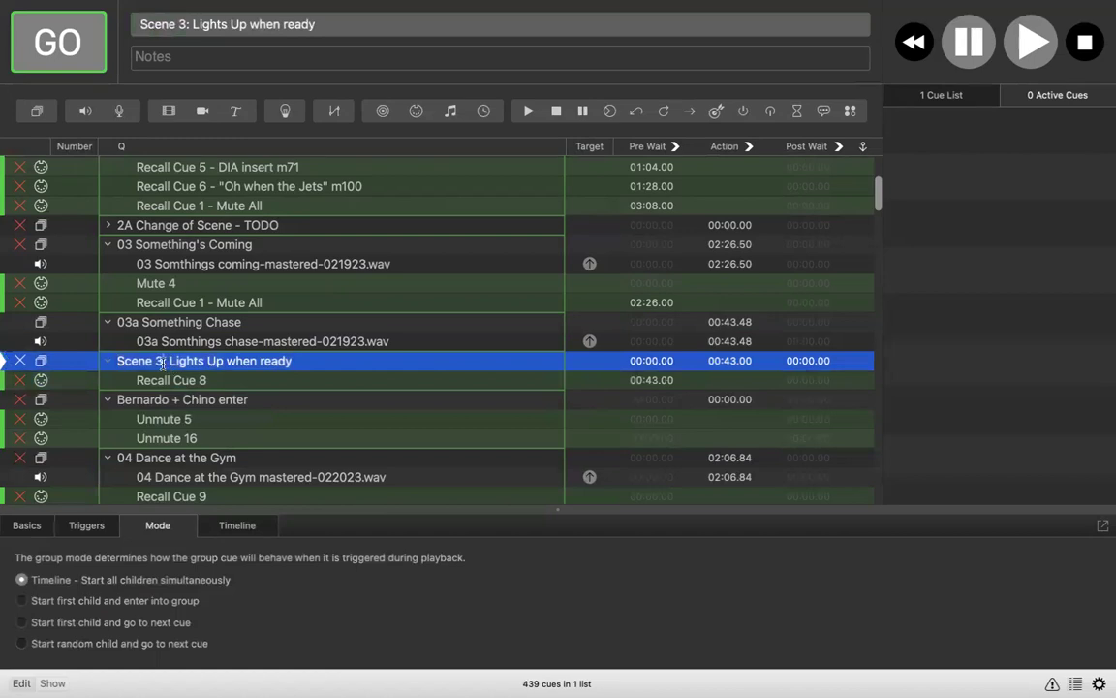
text(Bridal H)
key(BackSpace)
text(Shop)
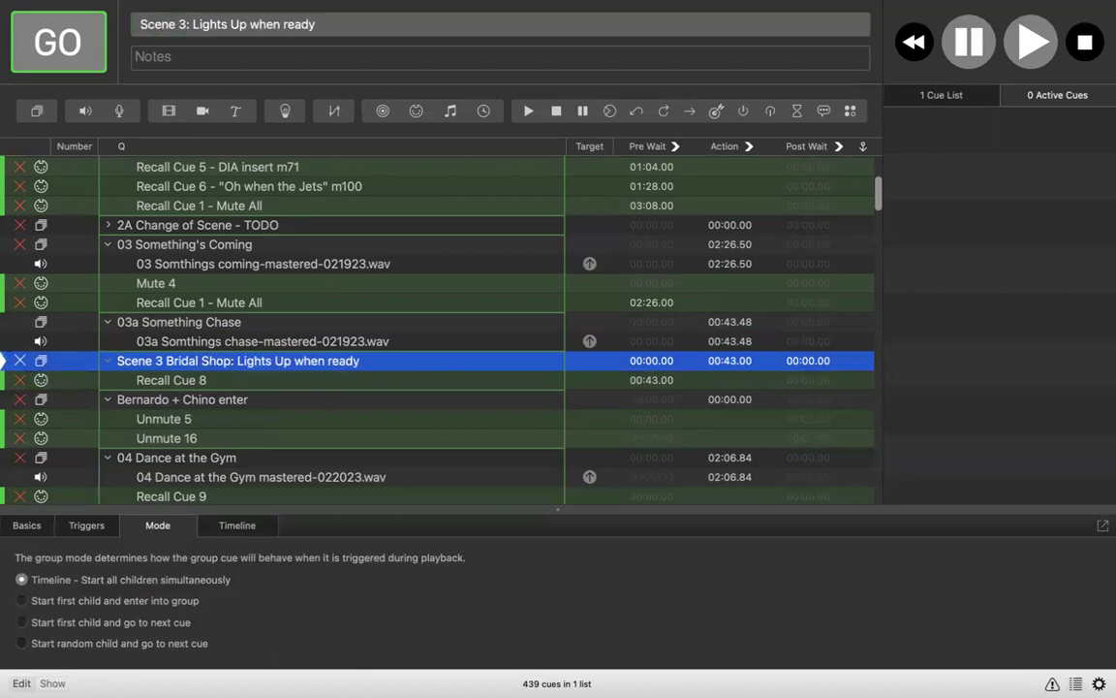
click(395, 357)
click(178, 381)
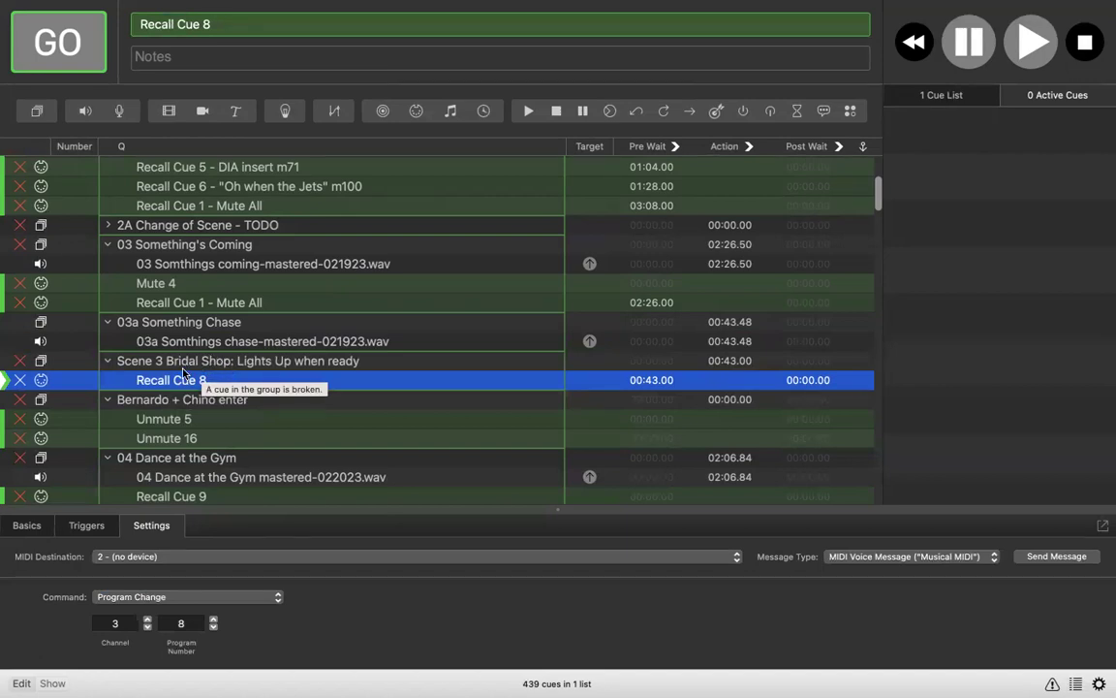
Step: Create a fade cue targeting the 03a Somthings chase audio, place it first in the Scene 3 Bridal Shop group, and set its master level to -INF
click(192, 345)
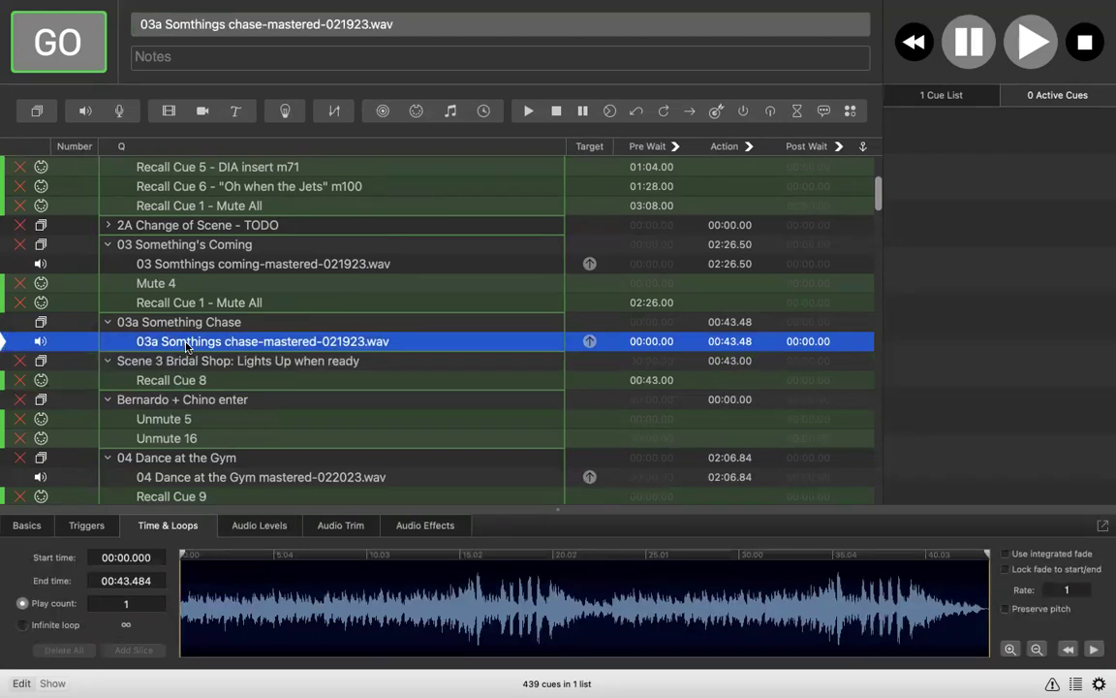
click(331, 112)
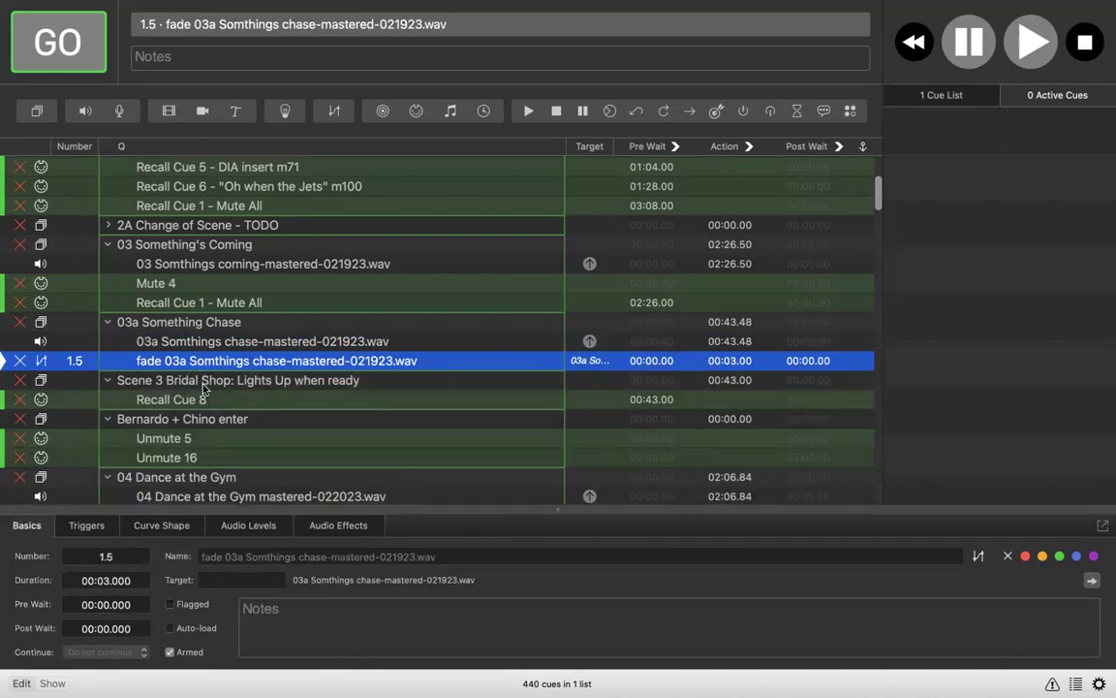
drag(203, 390, 203, 394)
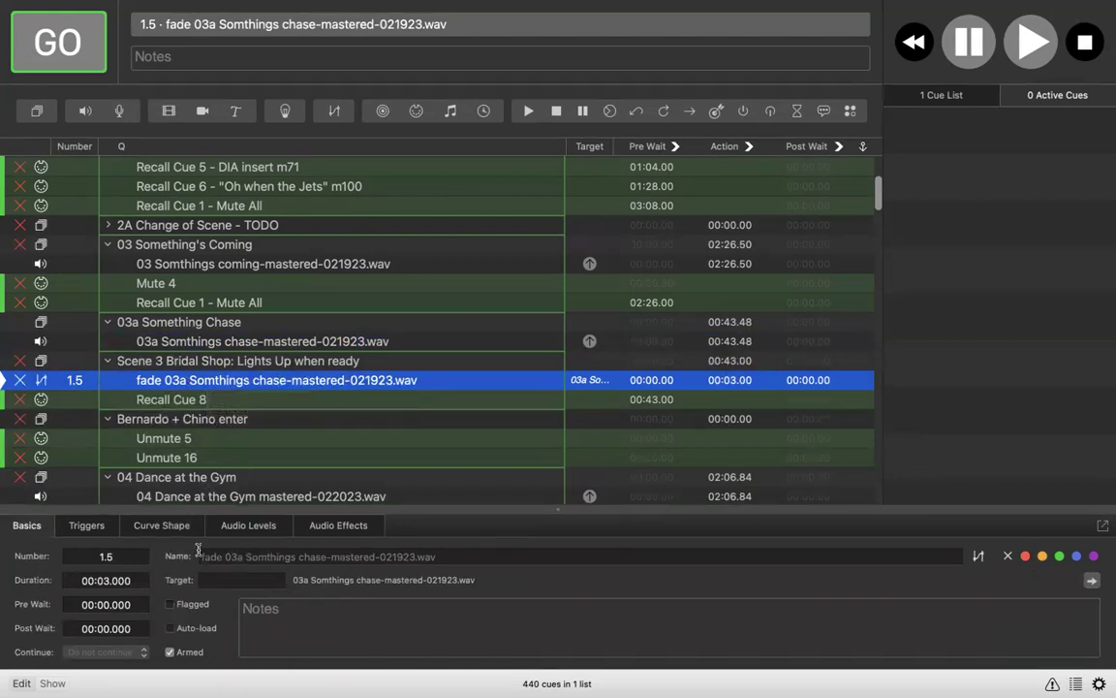
click(249, 528)
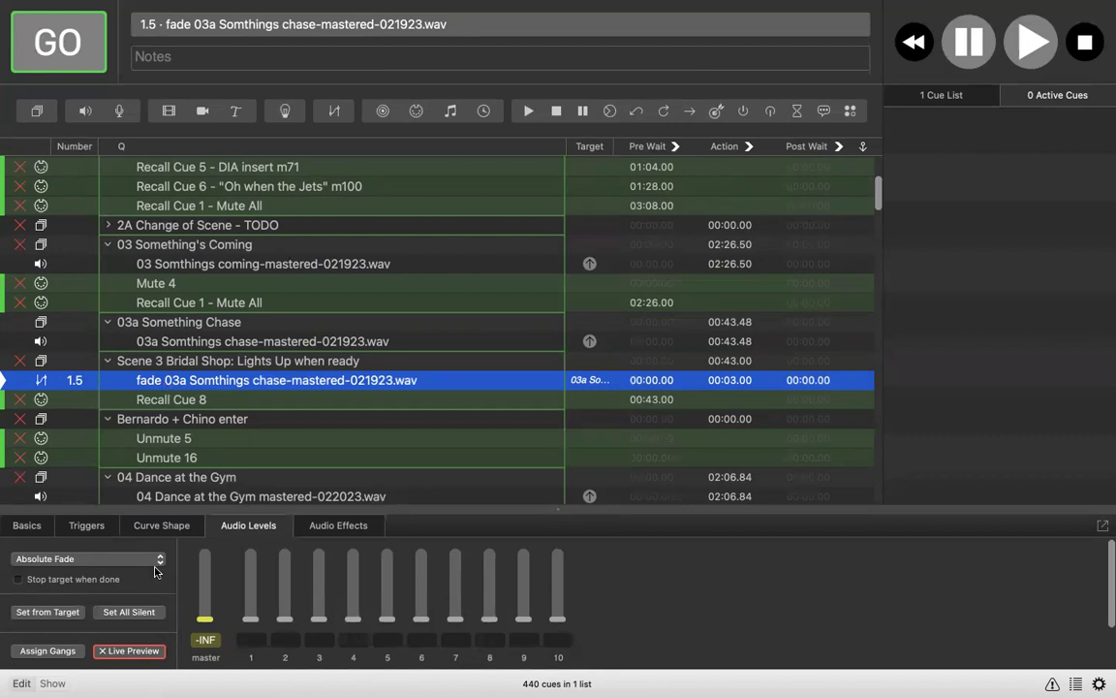
click(24, 526)
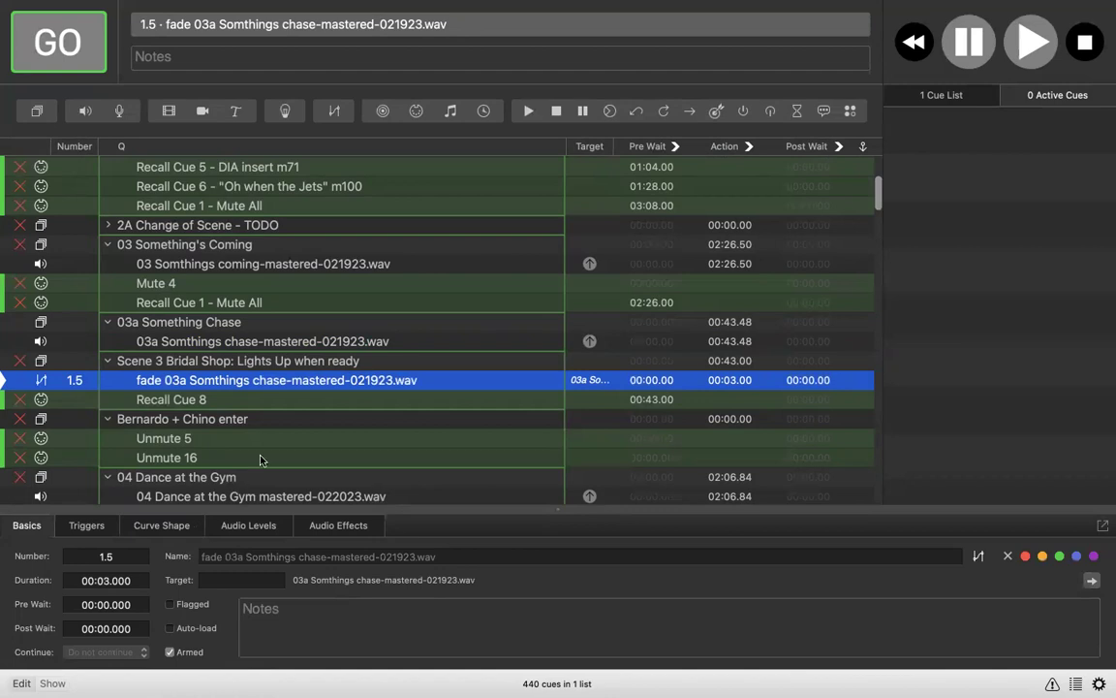
Step: Play the 03a Something Chase group and trigger the Scene 3 Bridal Shop group during playback to test the fade
click(212, 321)
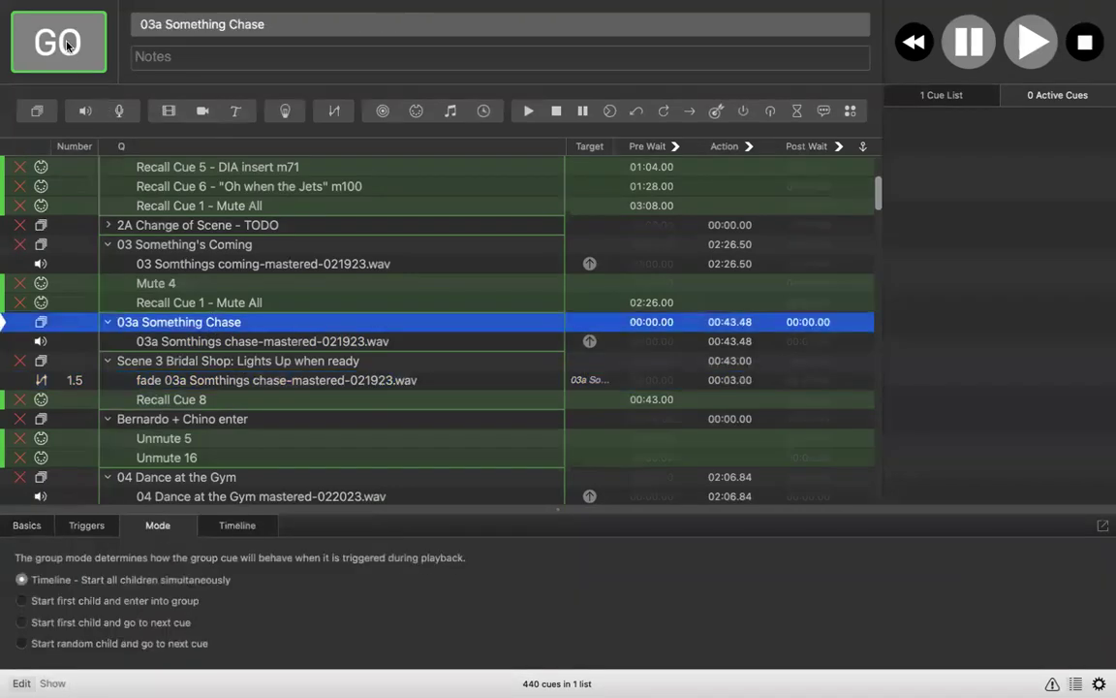
click(66, 44)
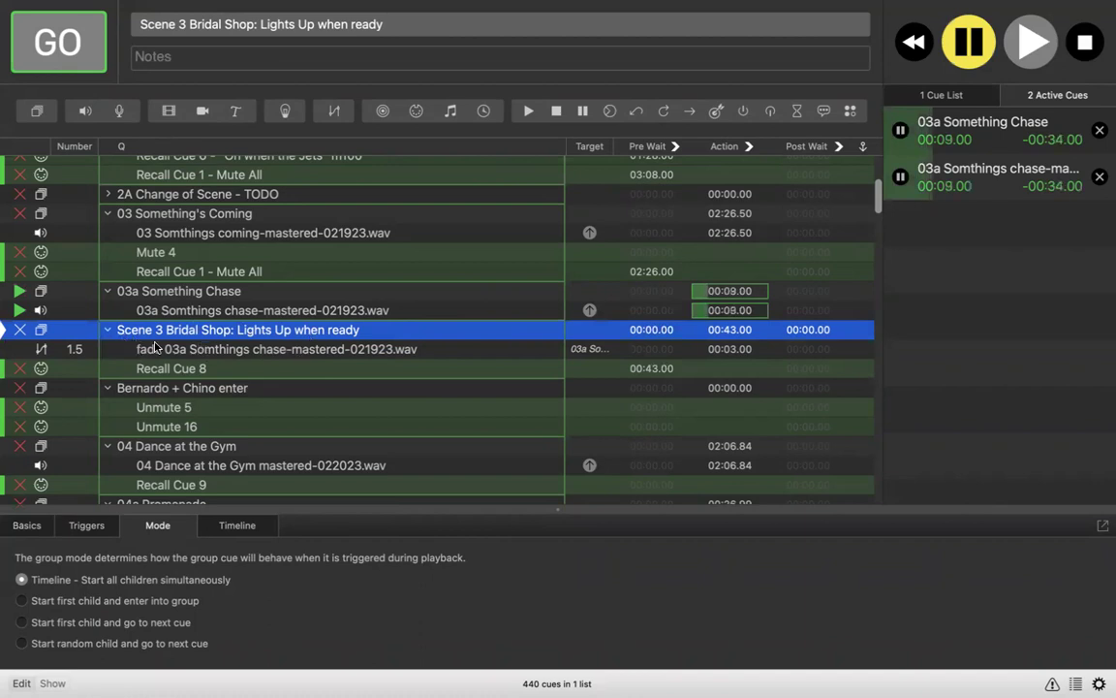
click(56, 53)
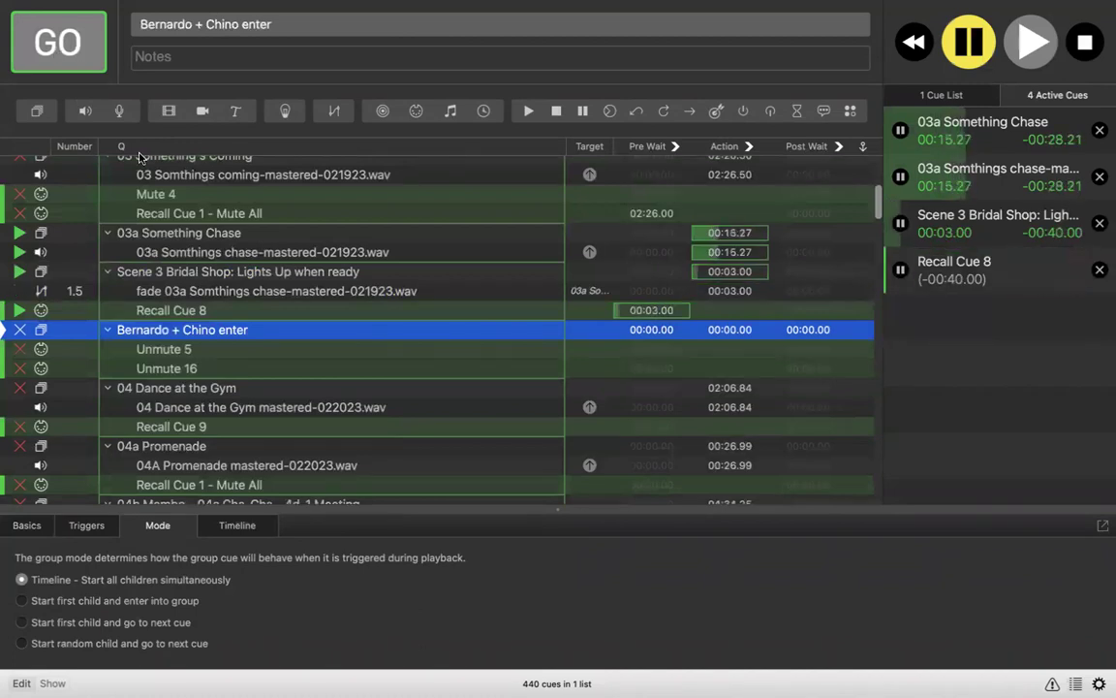
Step: Set the duration of the 03a Somthings chase fade cue to 5 seconds and select the playing audio cue
click(202, 287)
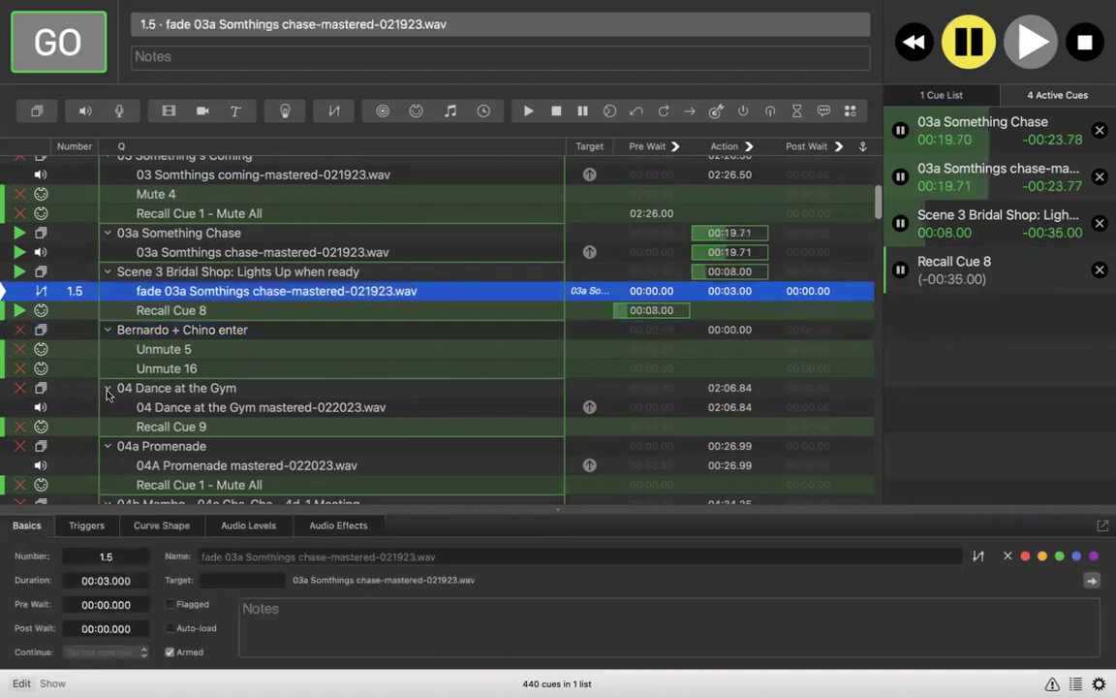
double_click(107, 582)
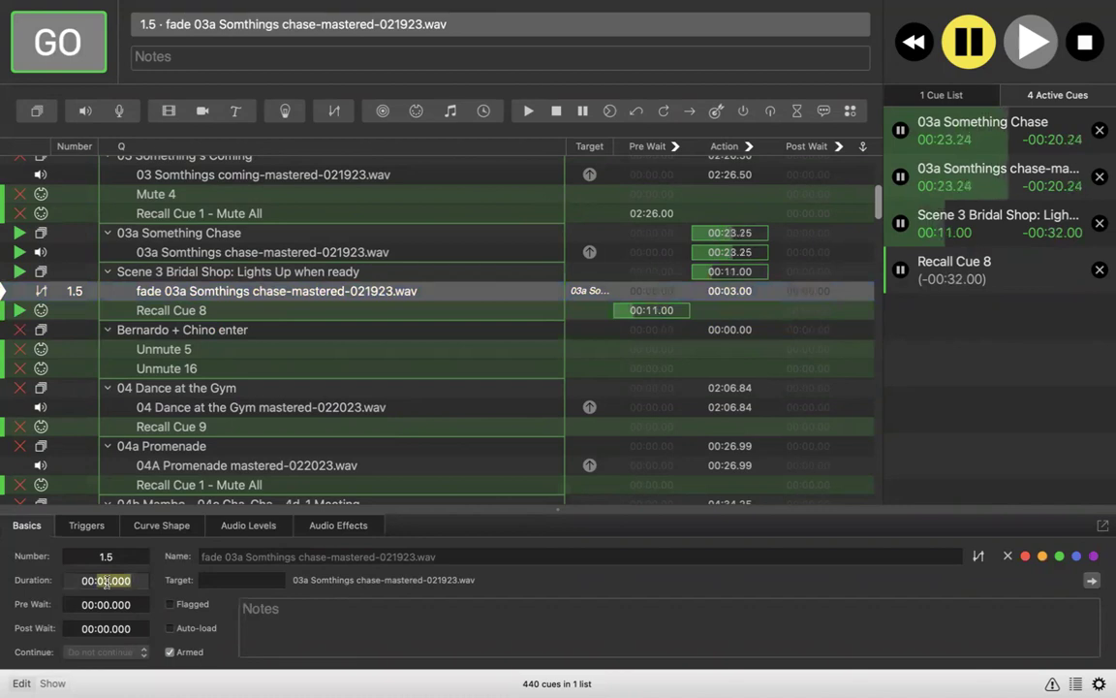
click(107, 584)
key(BackSpace)
text(5)
key(Return)
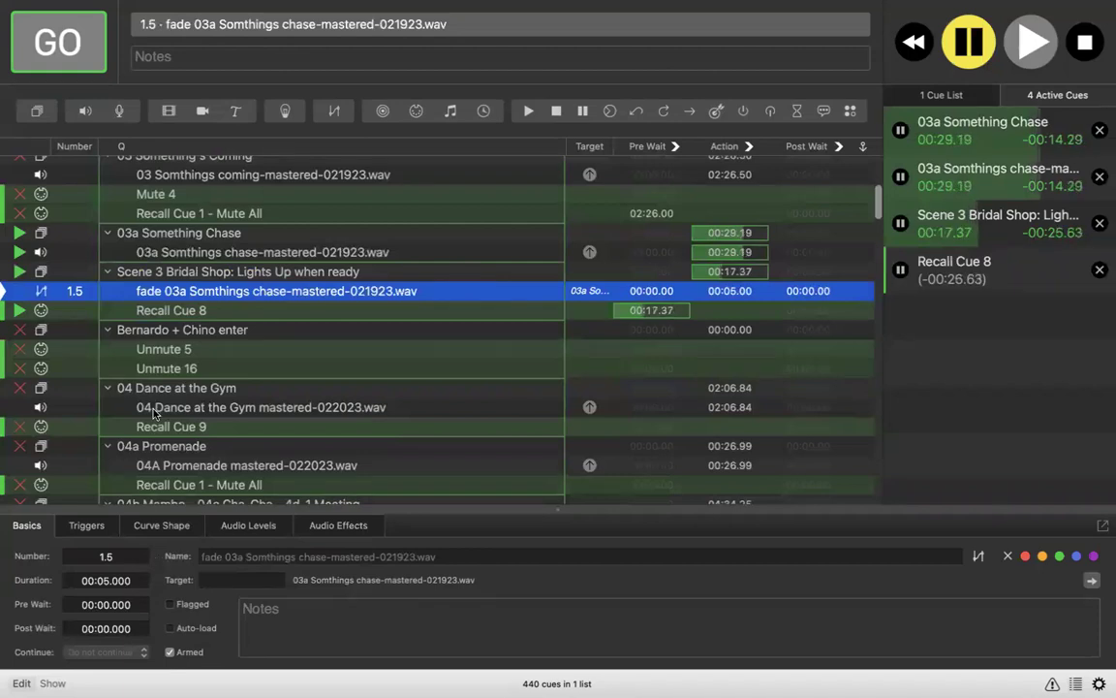
click(163, 254)
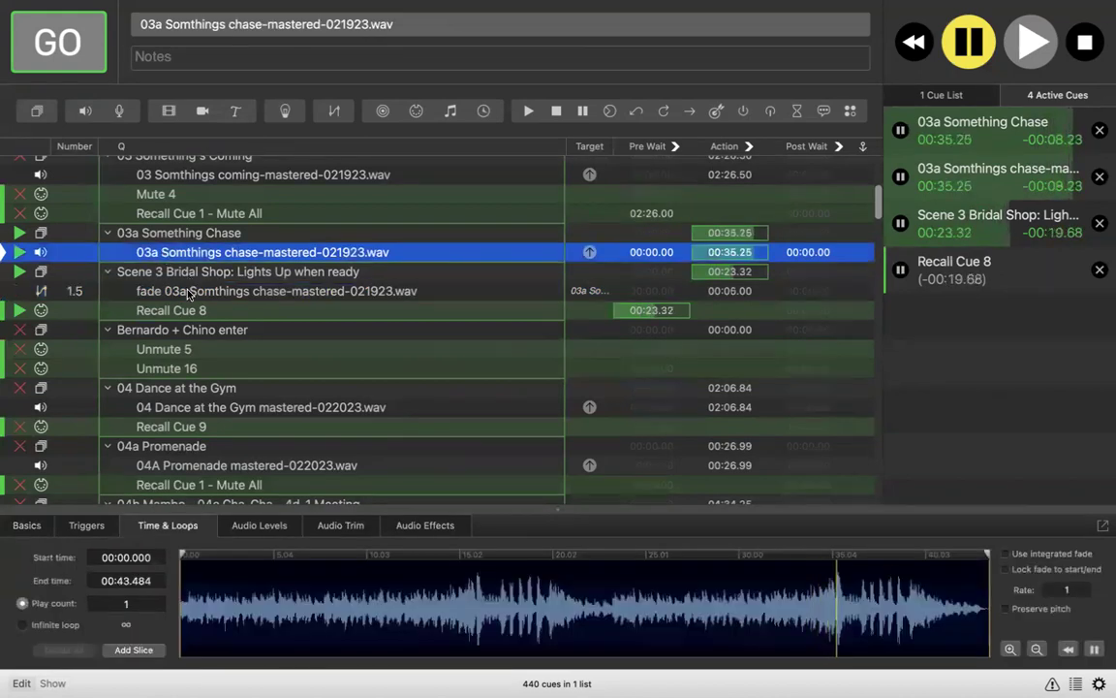
Step: Make the 03a Somthings chase fade cue stop its target when the fade is done
click(191, 292)
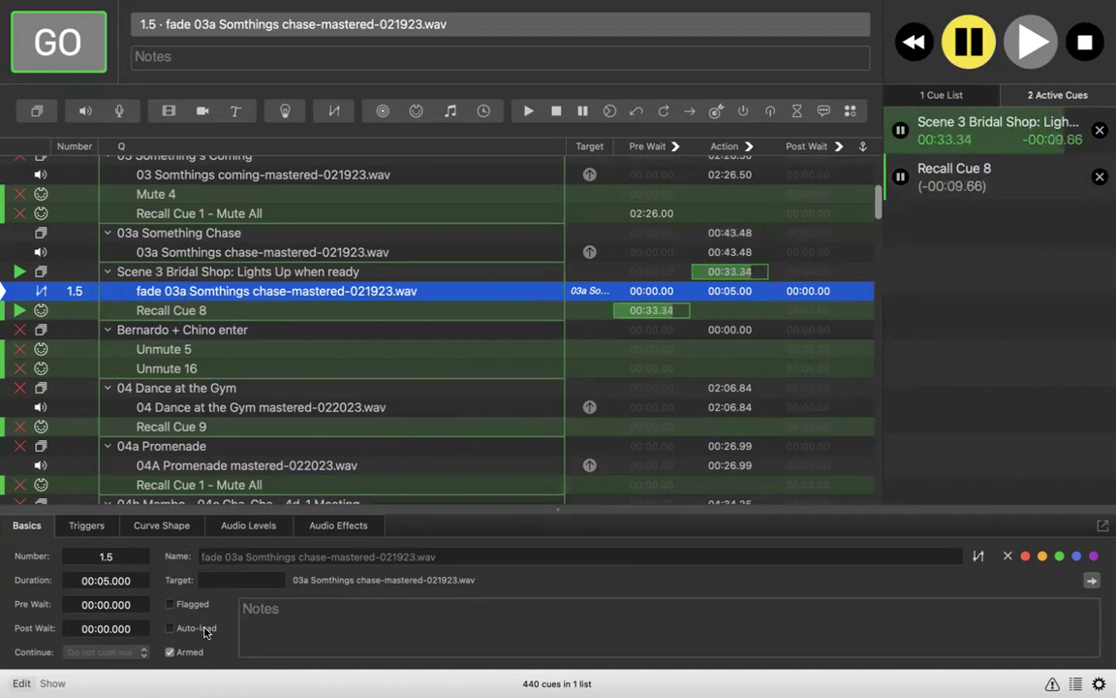
click(241, 532)
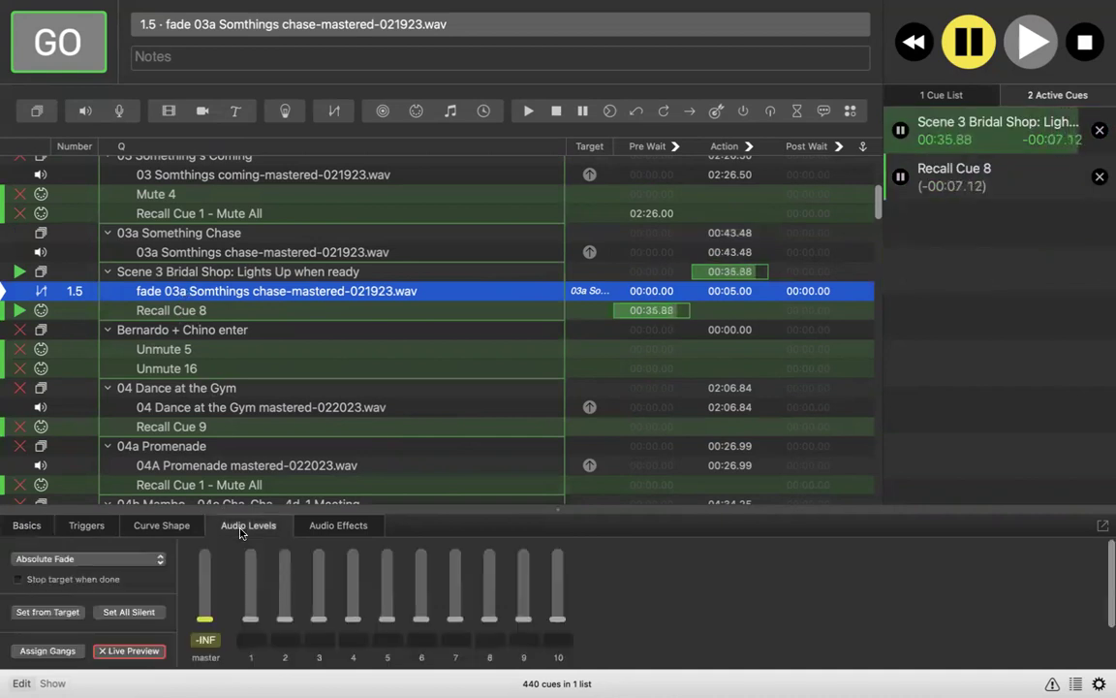
click(19, 580)
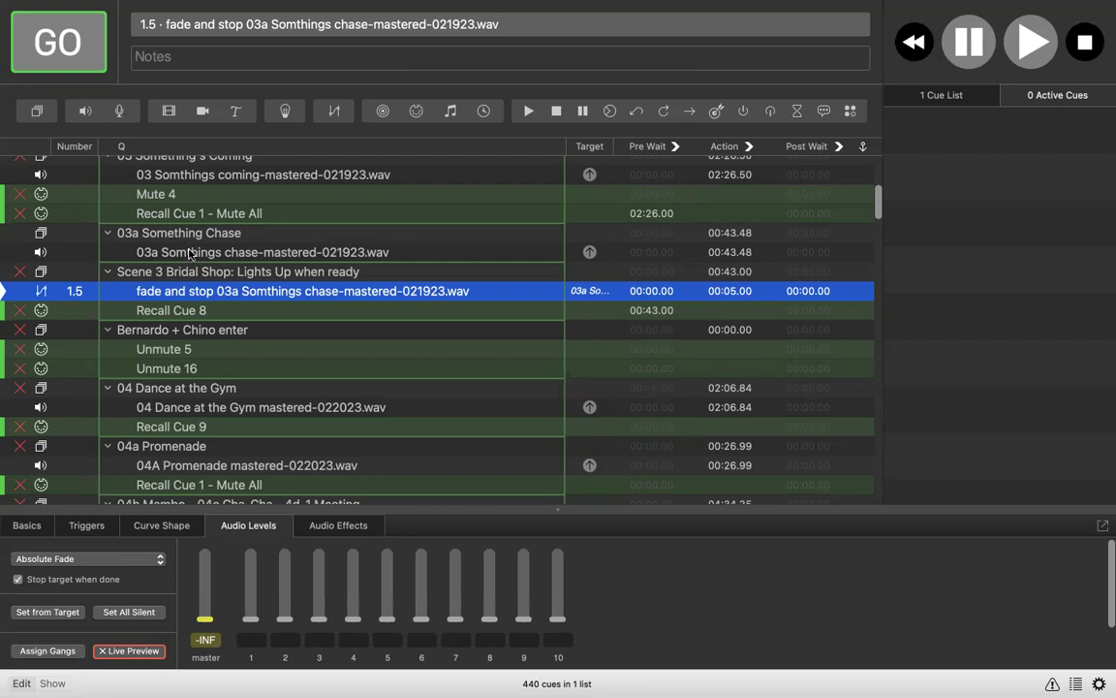
Step: Review the groups from 03a Something Chase through 04 Dance at the Gym, checking their modes, audio and the Recall Cue 8 and 9 settings
scroll(184, 233, down, 2)
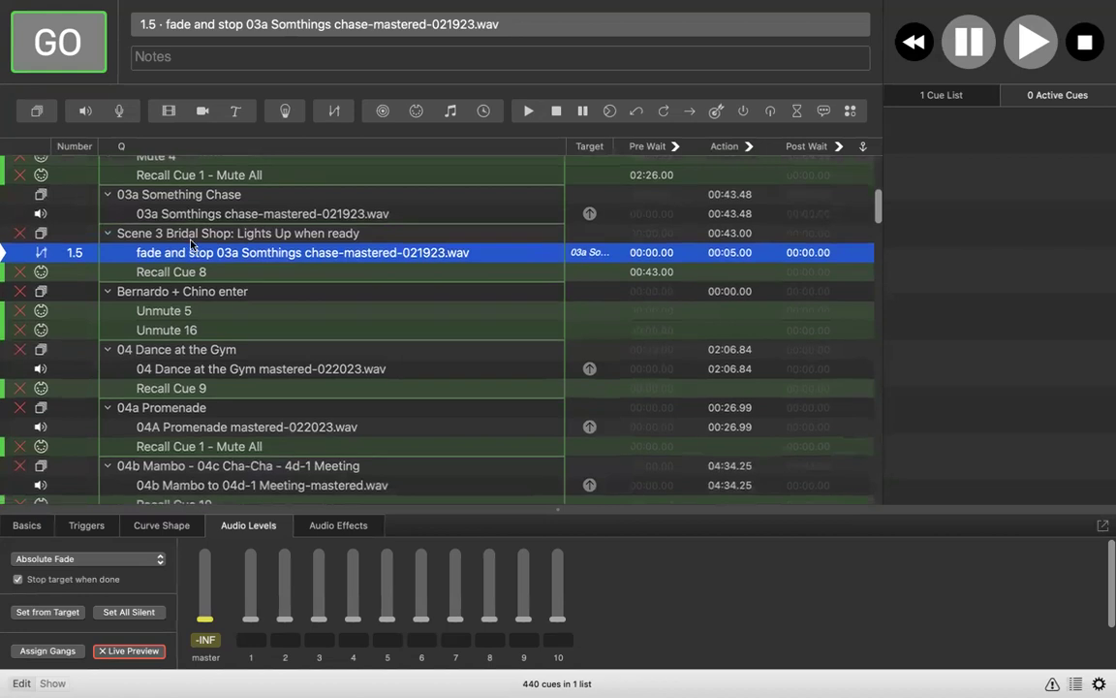
scroll(194, 221, down, 1)
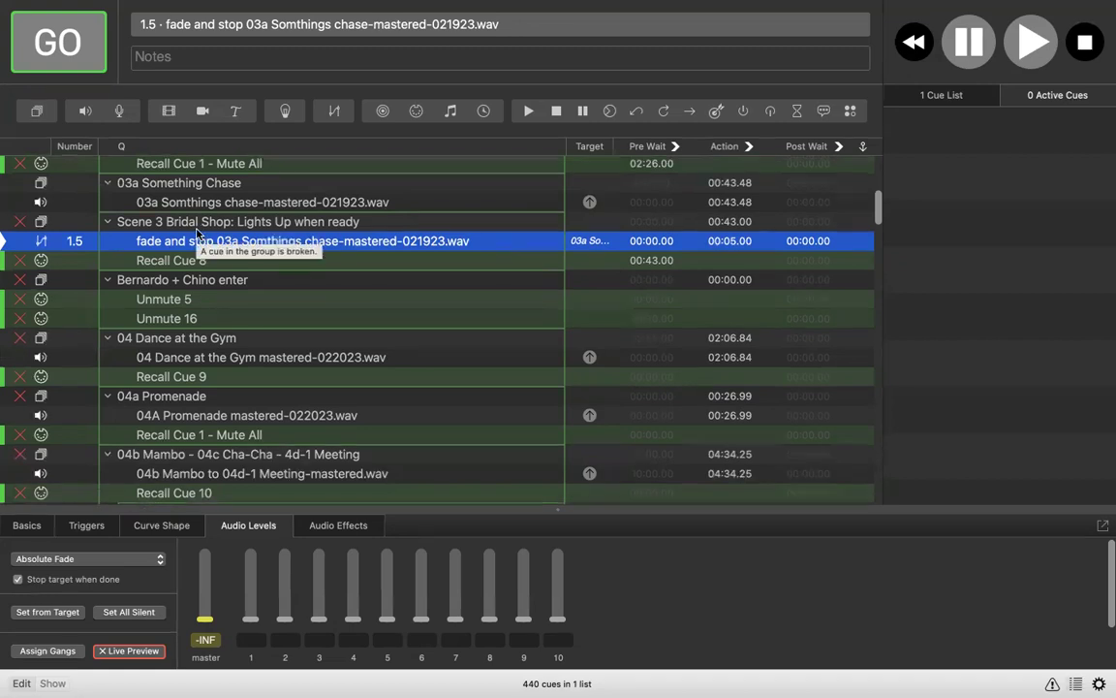
scroll(193, 238, up, 4)
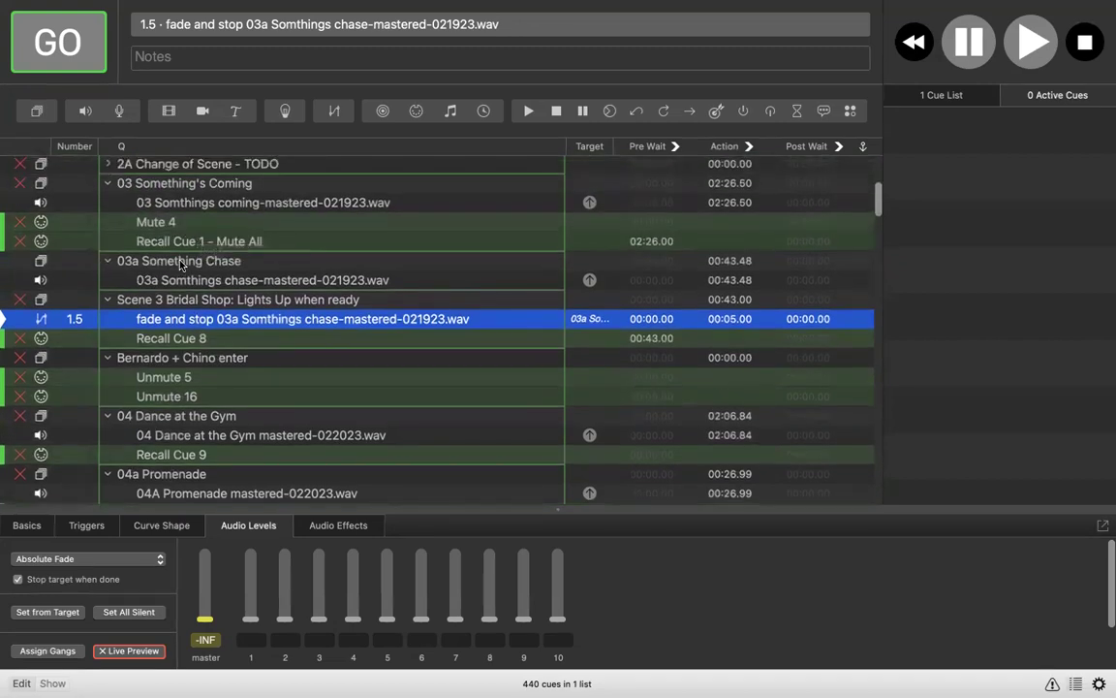
click(180, 262)
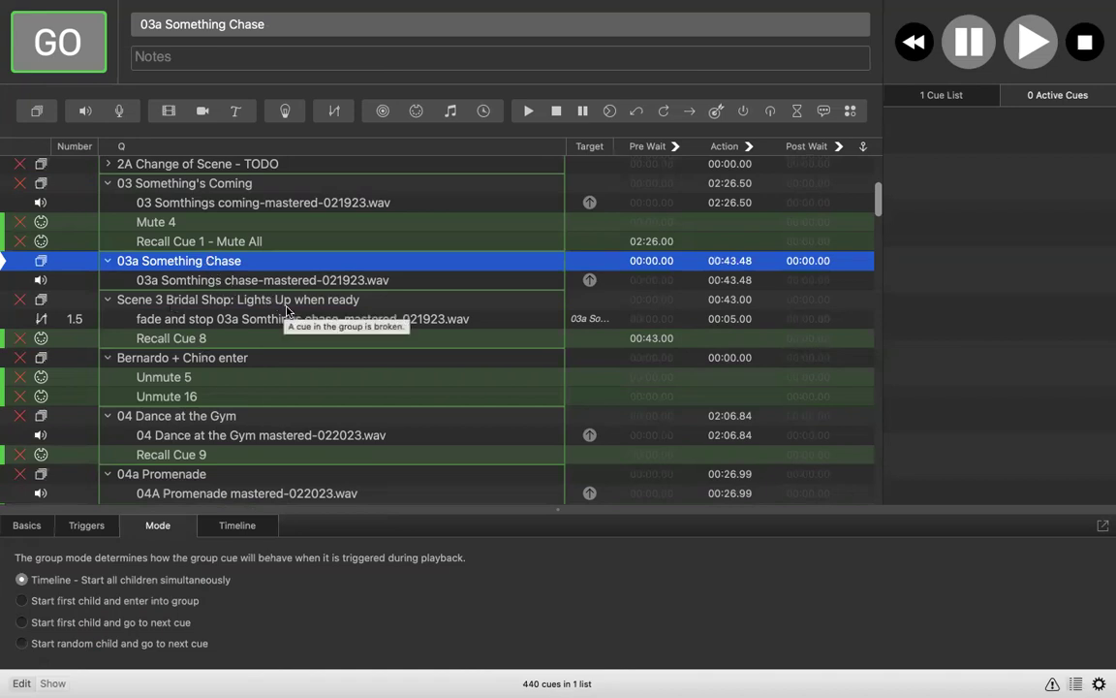
click(283, 308)
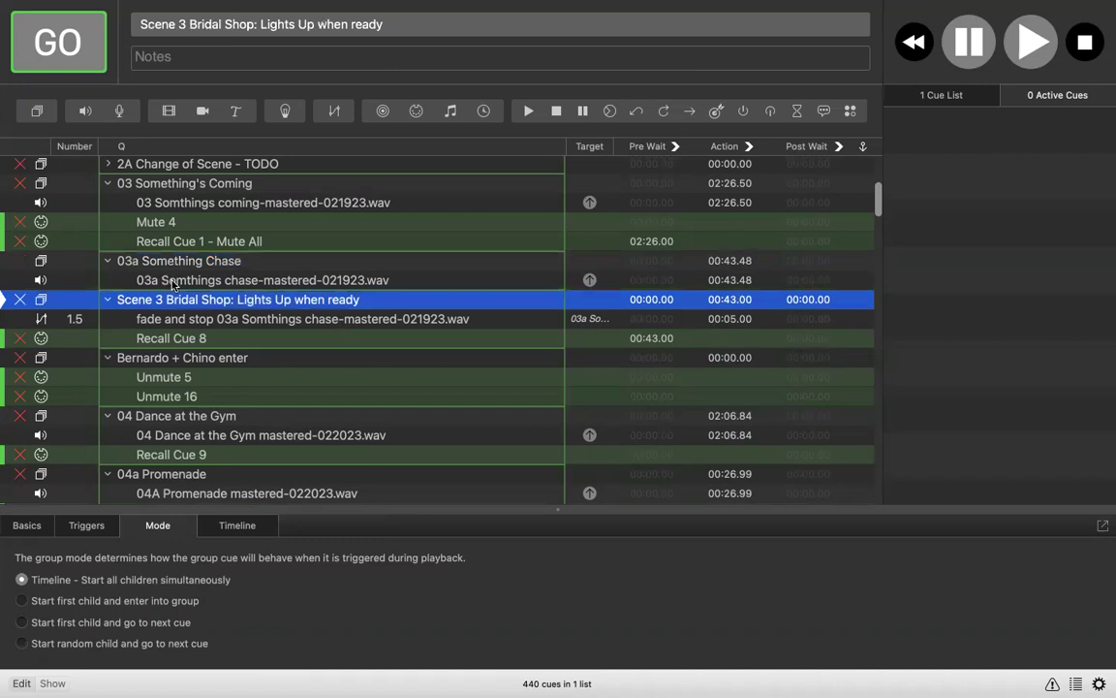
click(172, 338)
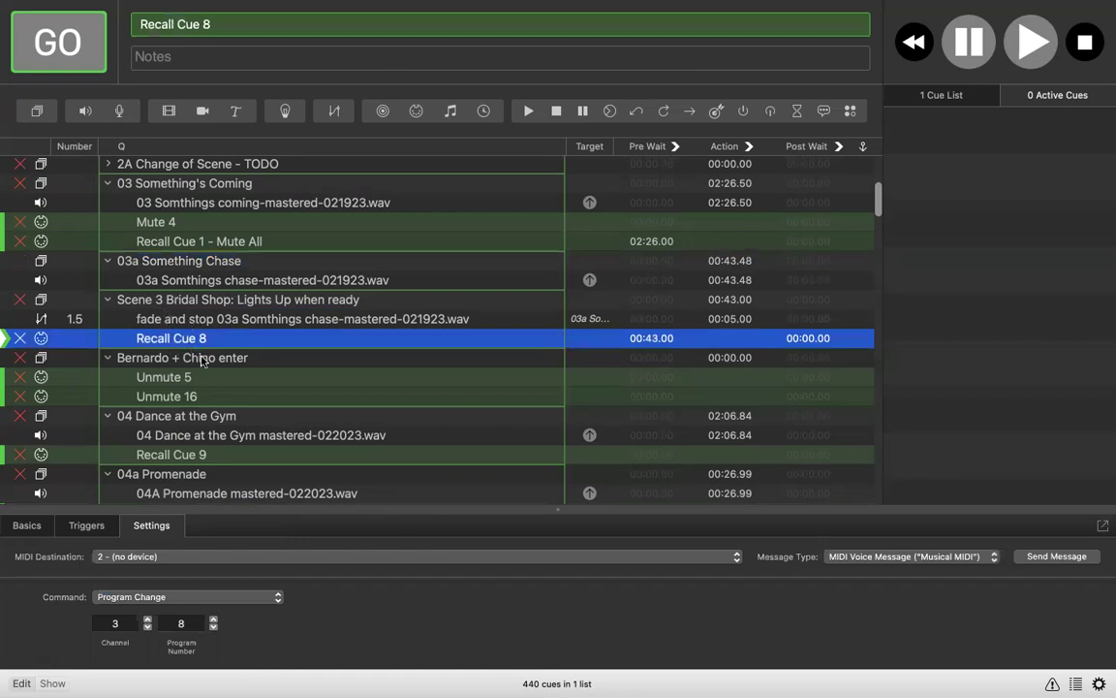
click(176, 303)
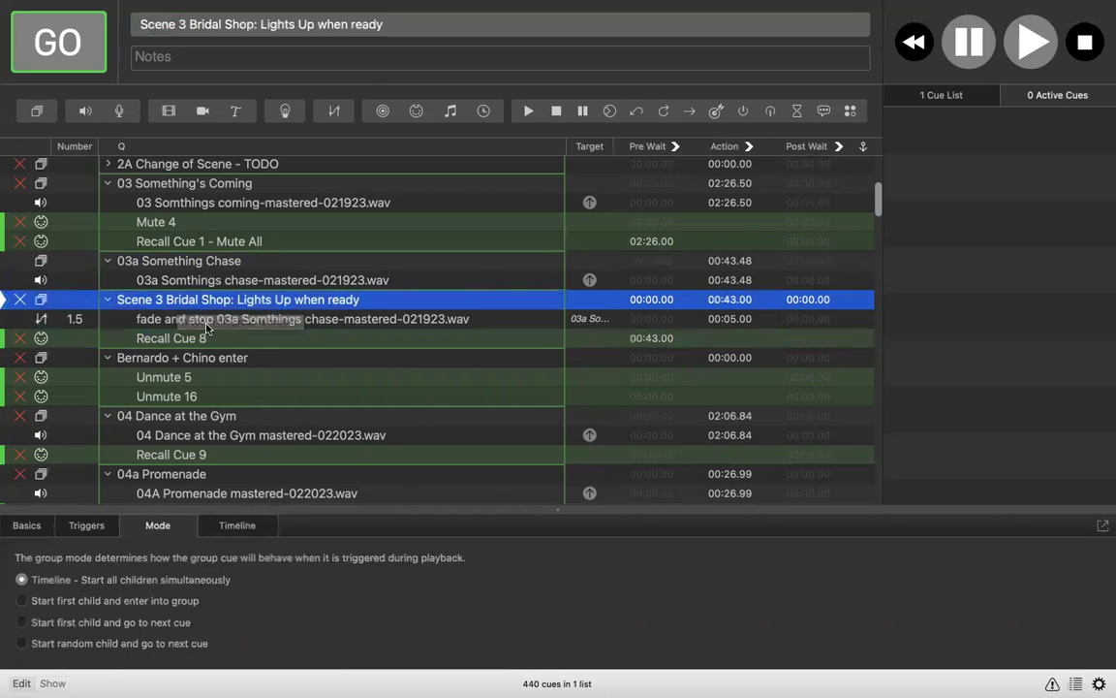
scroll(211, 308, down, 4)
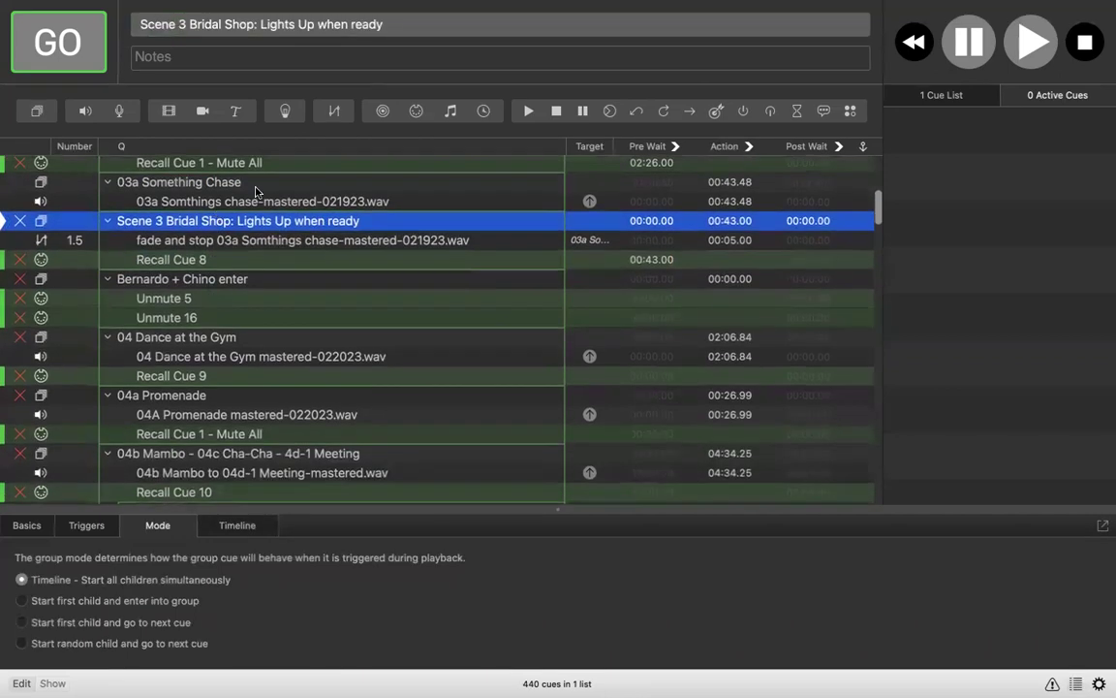
click(193, 280)
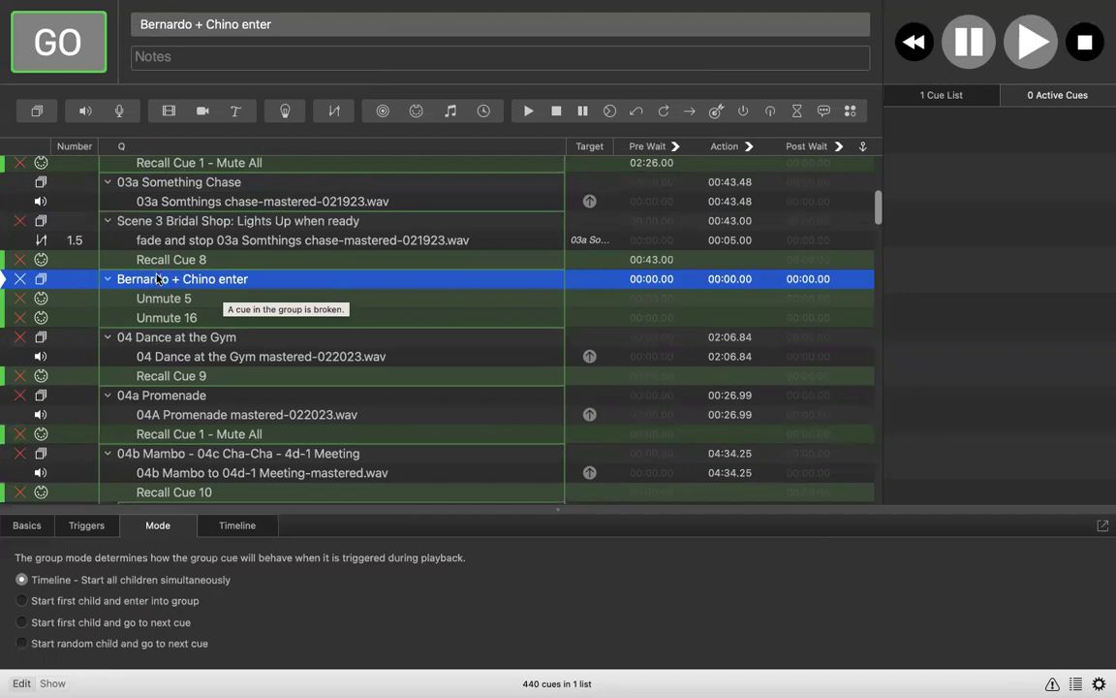
click(179, 342)
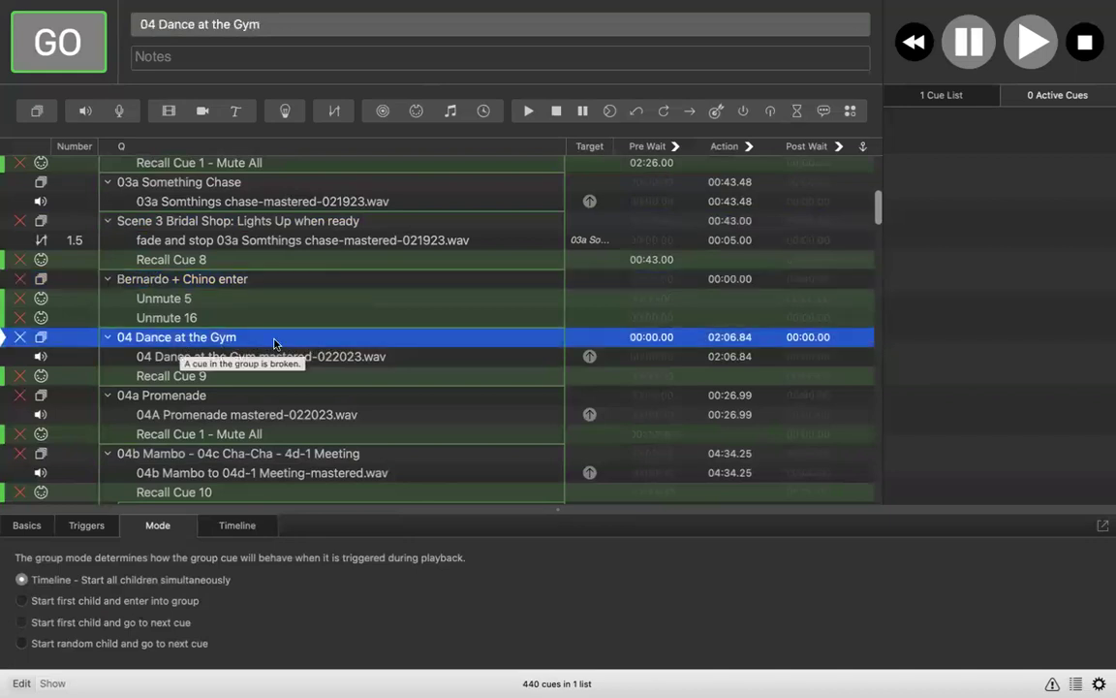
scroll(274, 344, down, 2)
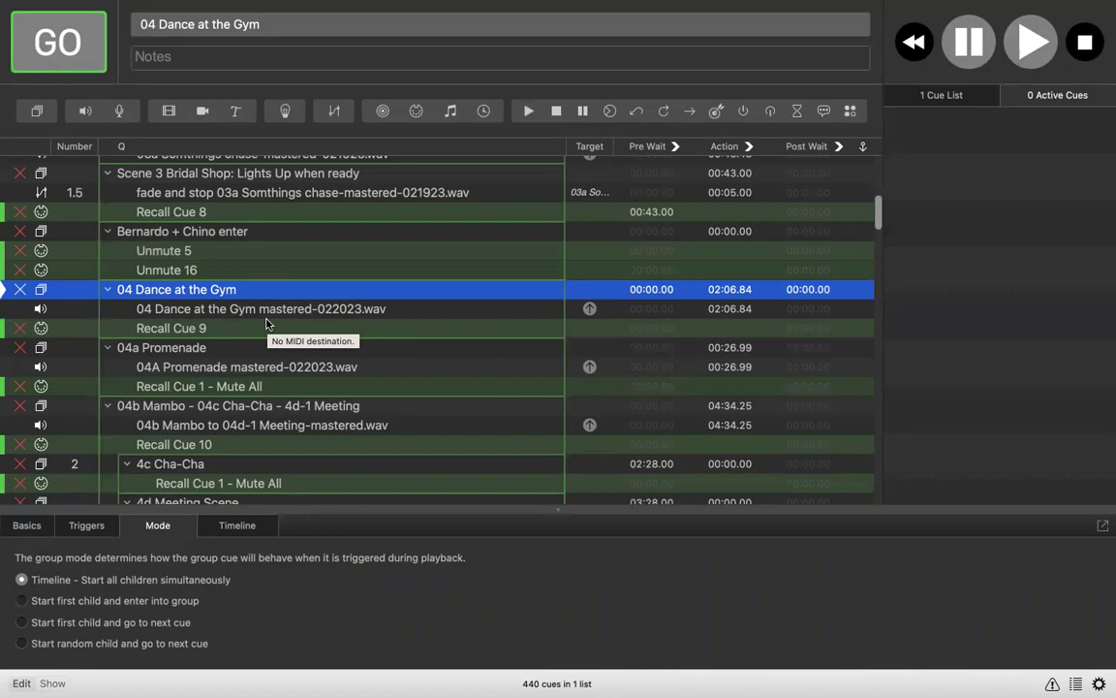
click(208, 310)
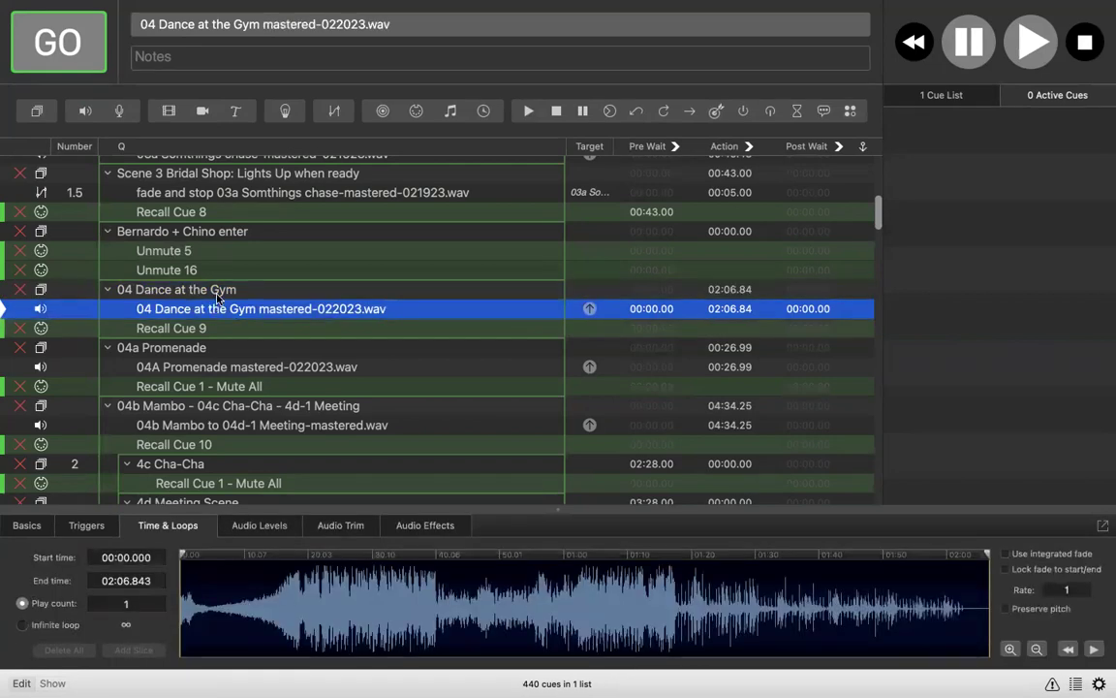
click(204, 329)
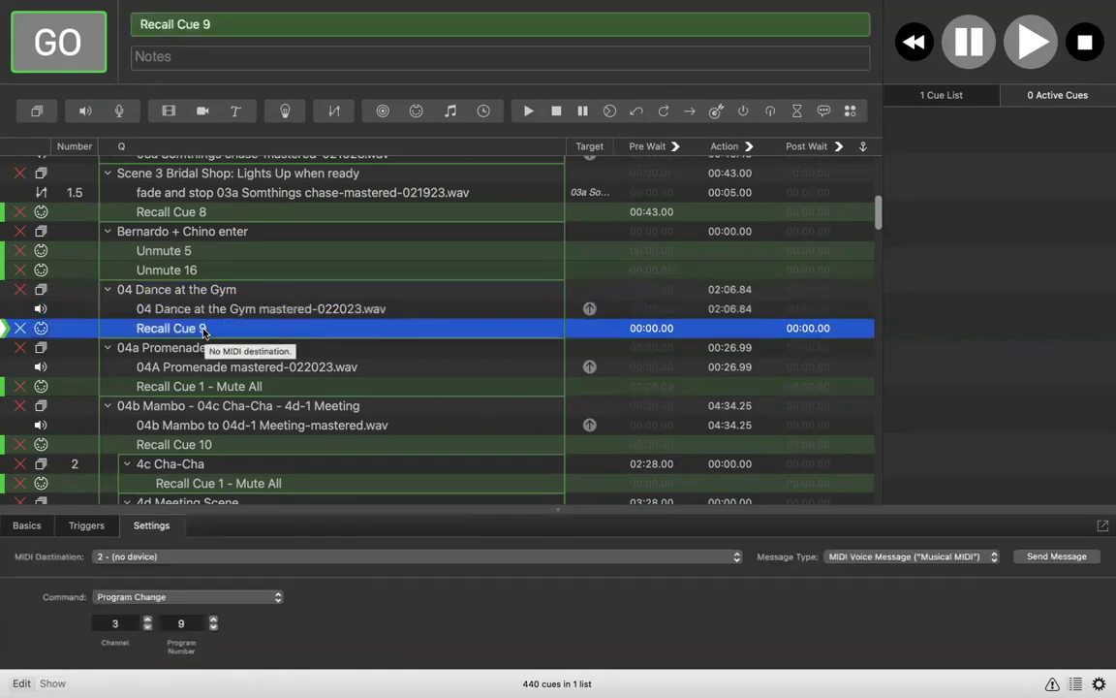
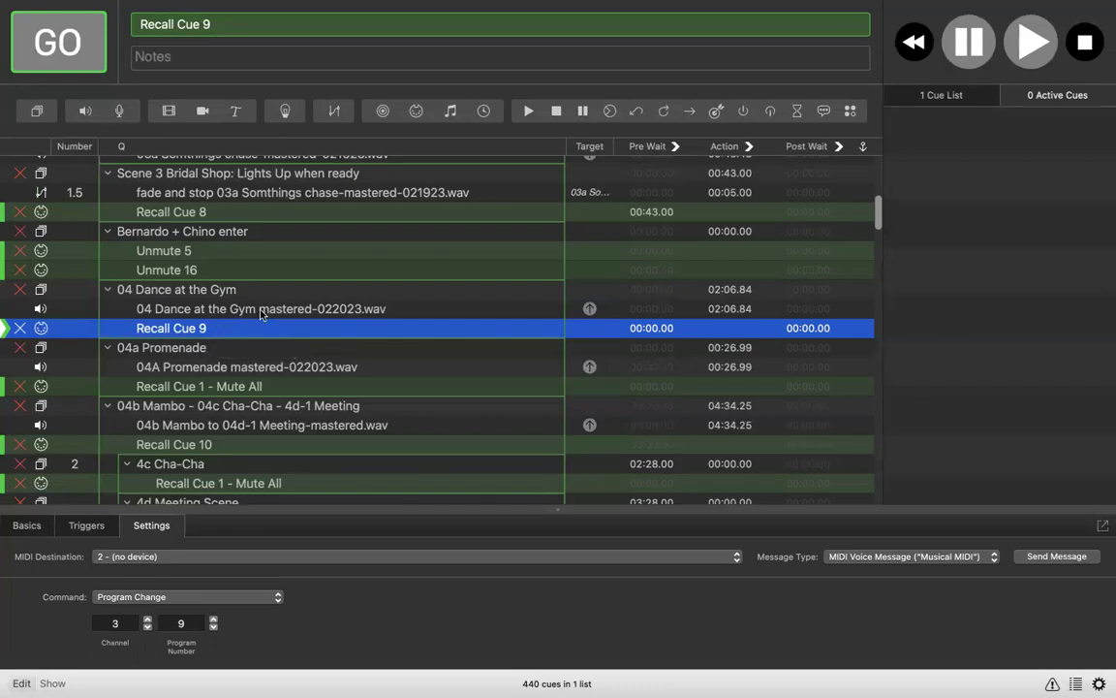
Step: Audition the closing part of the 04 Dance at the Gym audio from about 01:40, and again from about 01:57
click(260, 310)
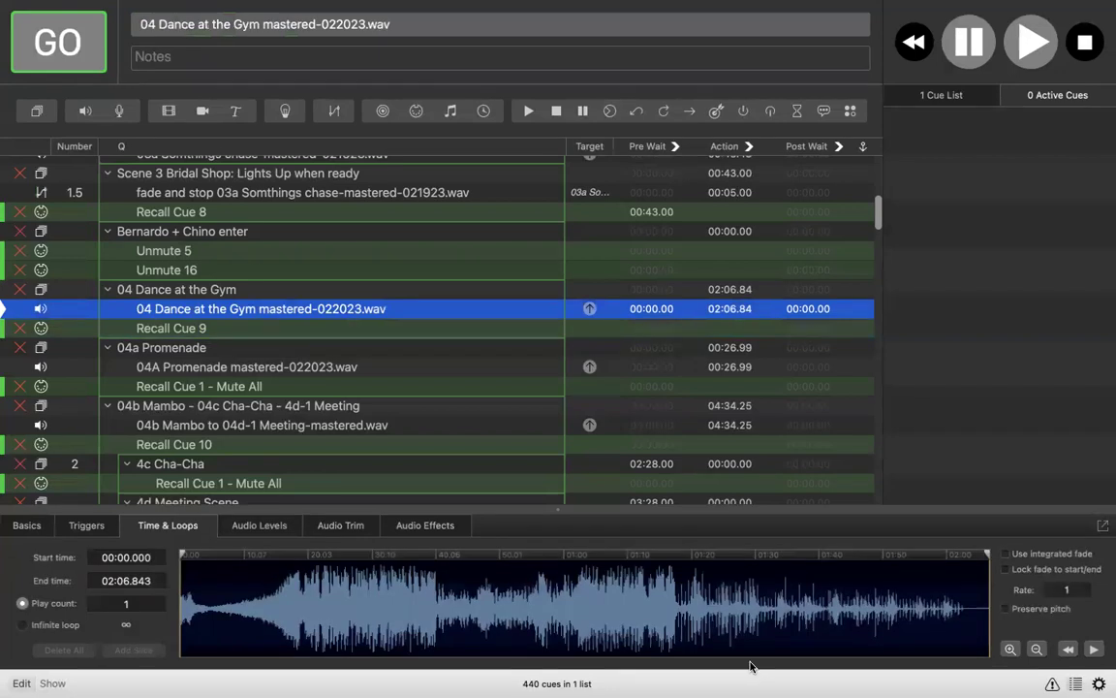
click(819, 602)
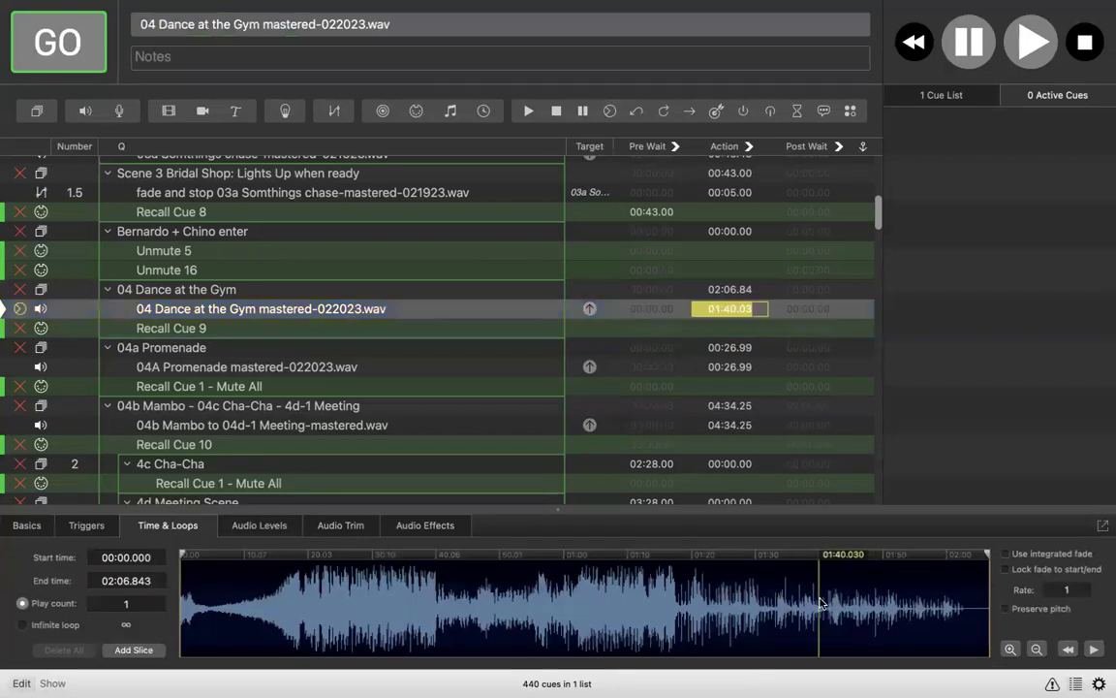
click(1095, 649)
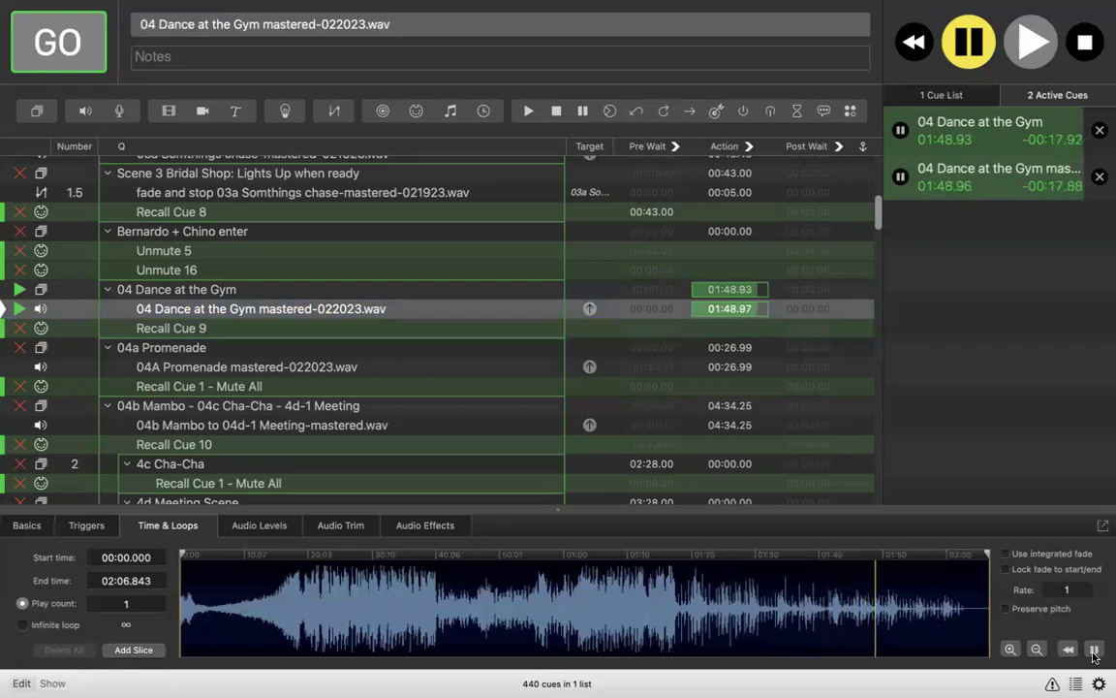
click(1094, 650)
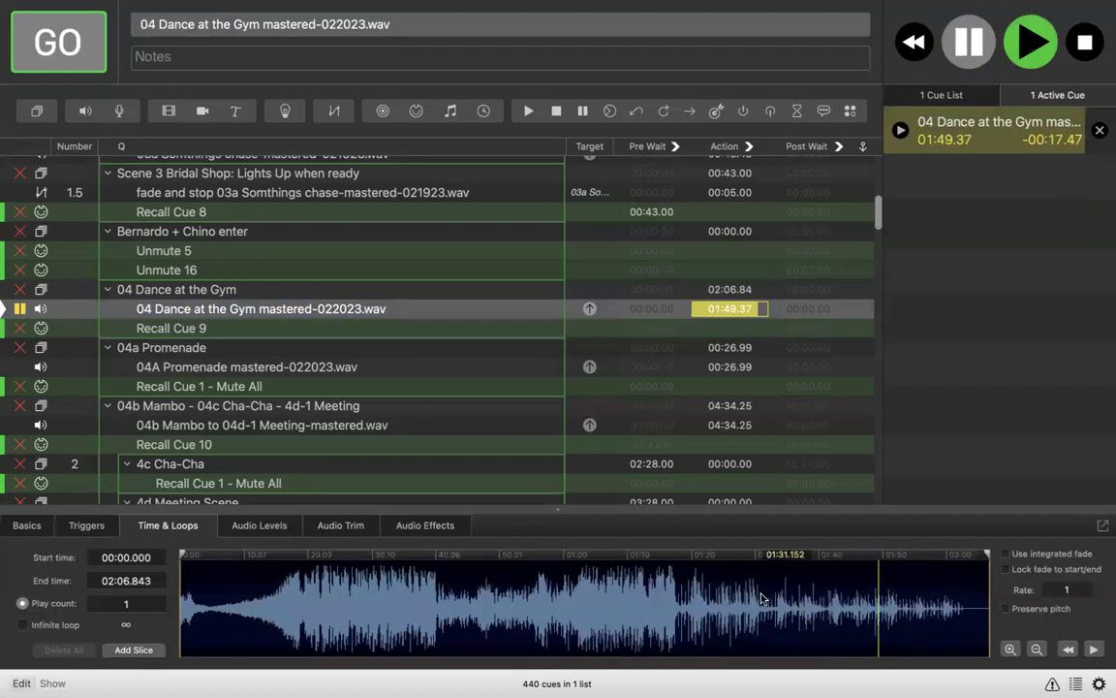
click(896, 623)
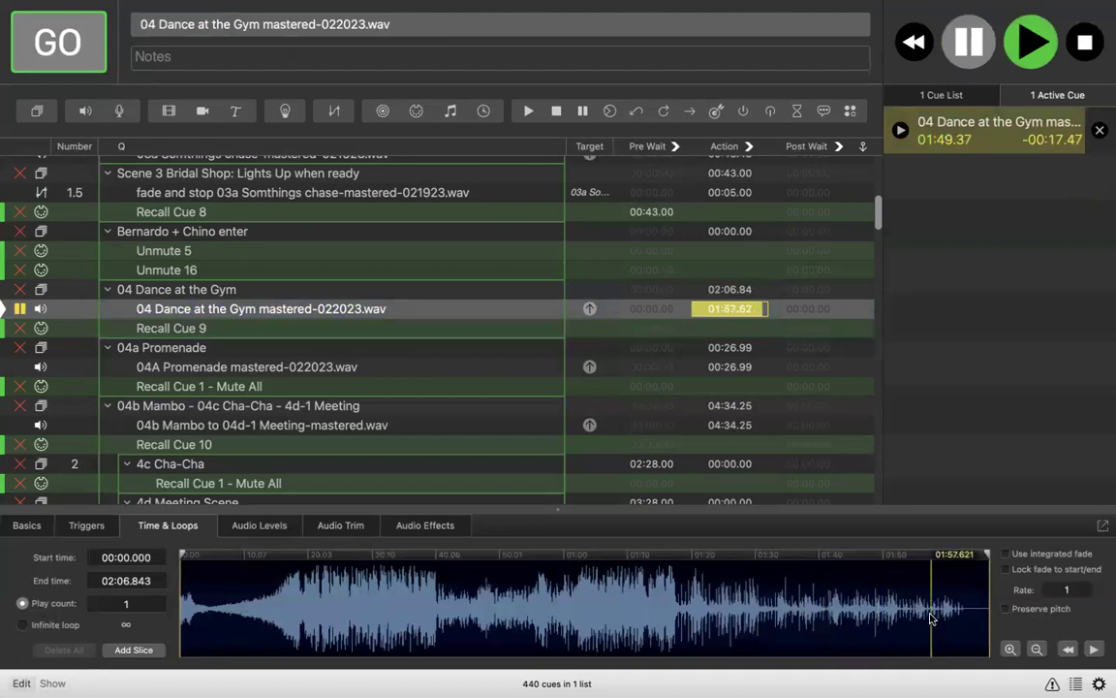
click(1094, 649)
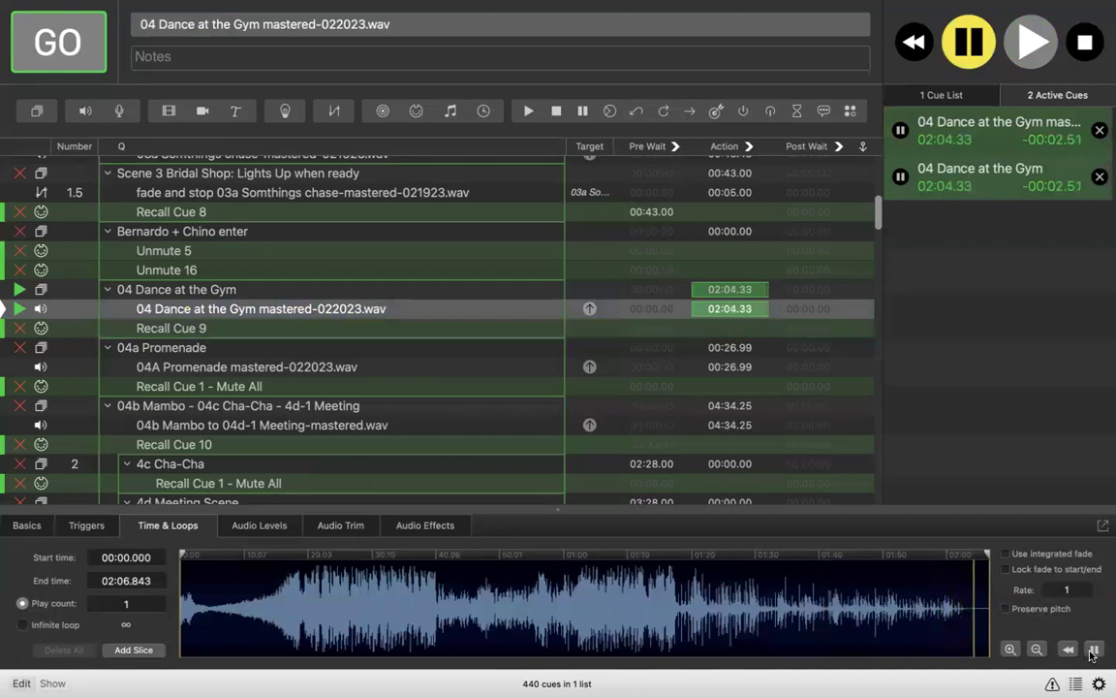
click(1093, 649)
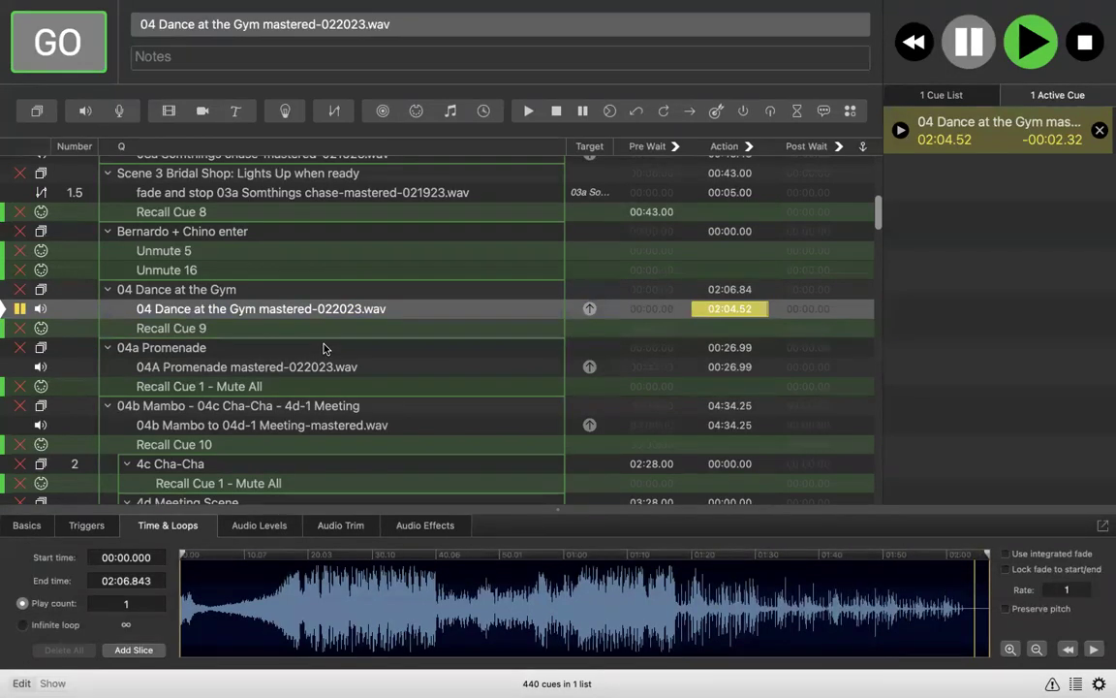
Step: Set the pre-wait of Recall Cue 9 in the 04 Dance at the Gym group to 2:02
click(258, 332)
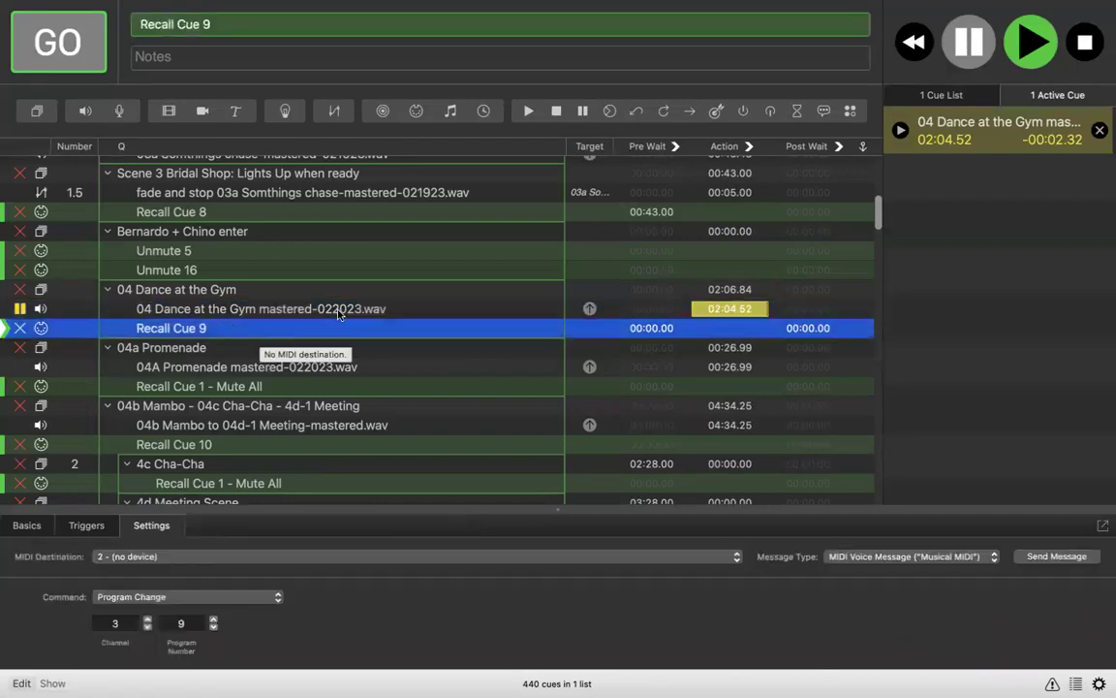
double_click(649, 328)
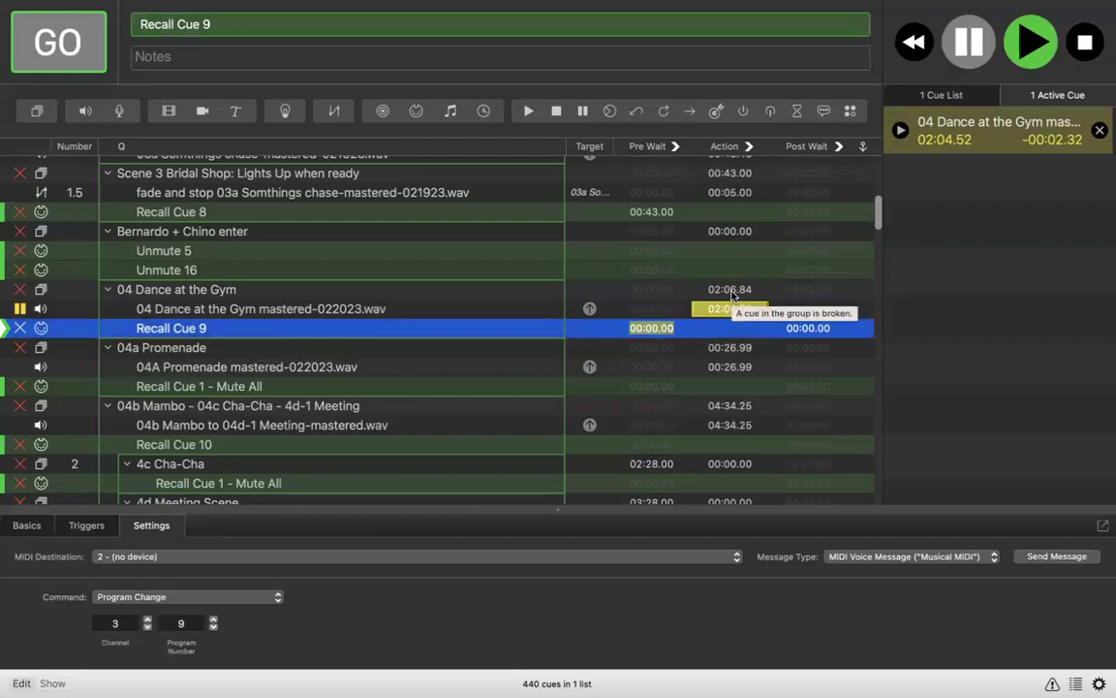
click(235, 309)
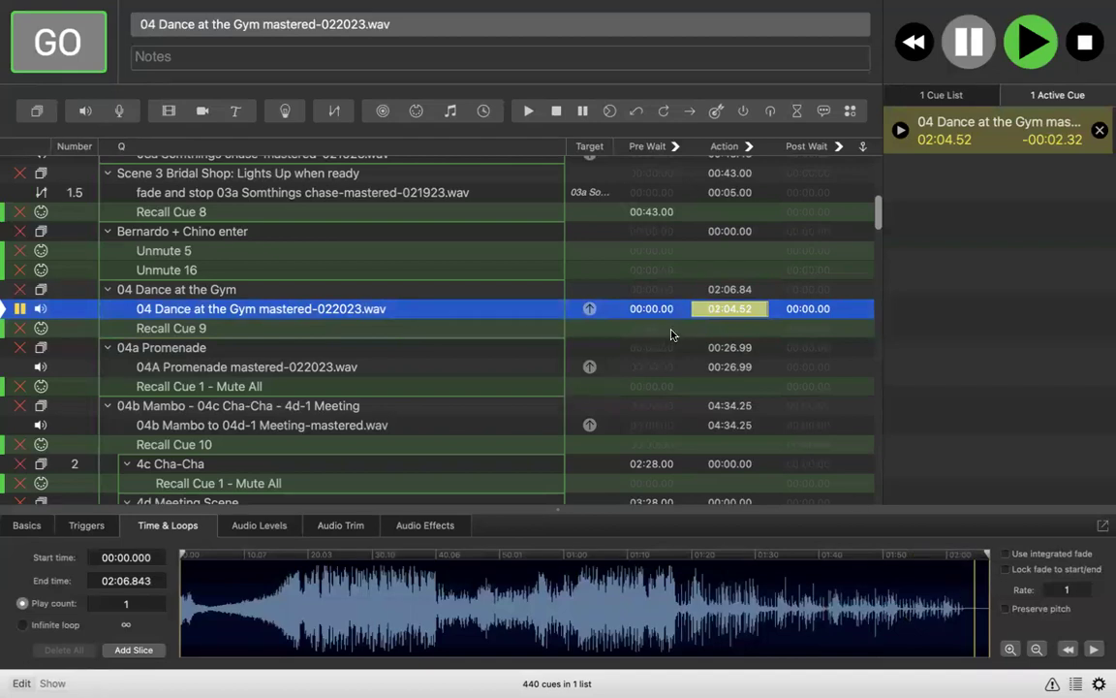
click(506, 328)
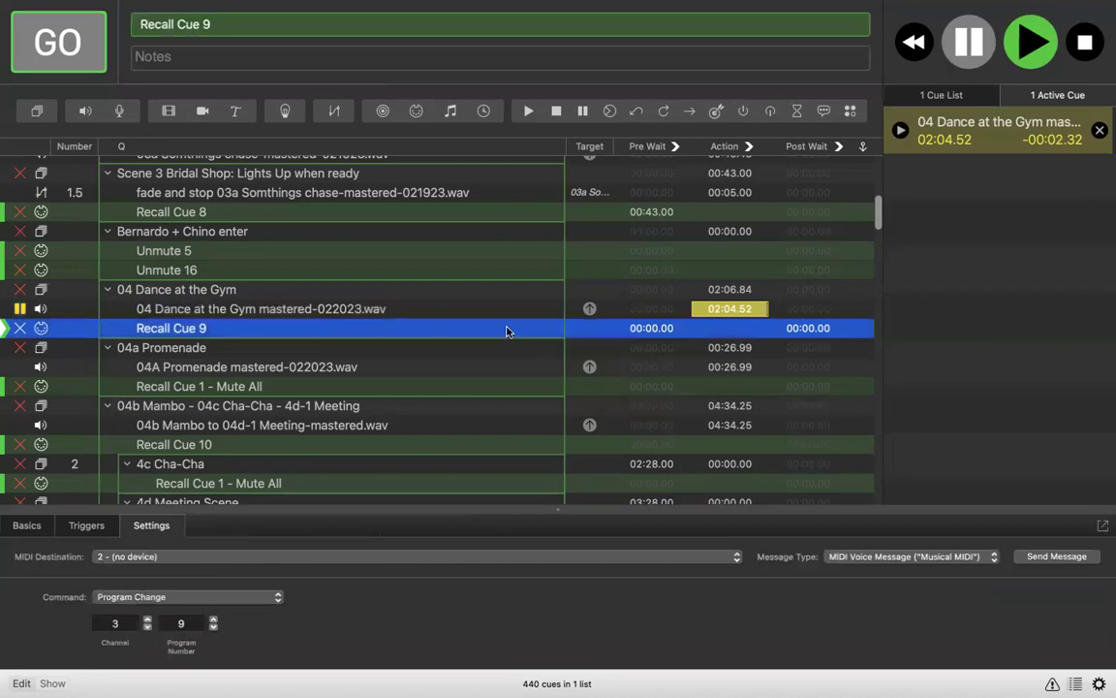
double_click(651, 328)
text(2)
key(Return)
double_click(649, 327)
text(2:02)
key(Return)
Step: Append "- TODO" to the 04 Dance at the Gym group's name
click(443, 288)
double_click(442, 289)
key(Right)
text(- TODO)
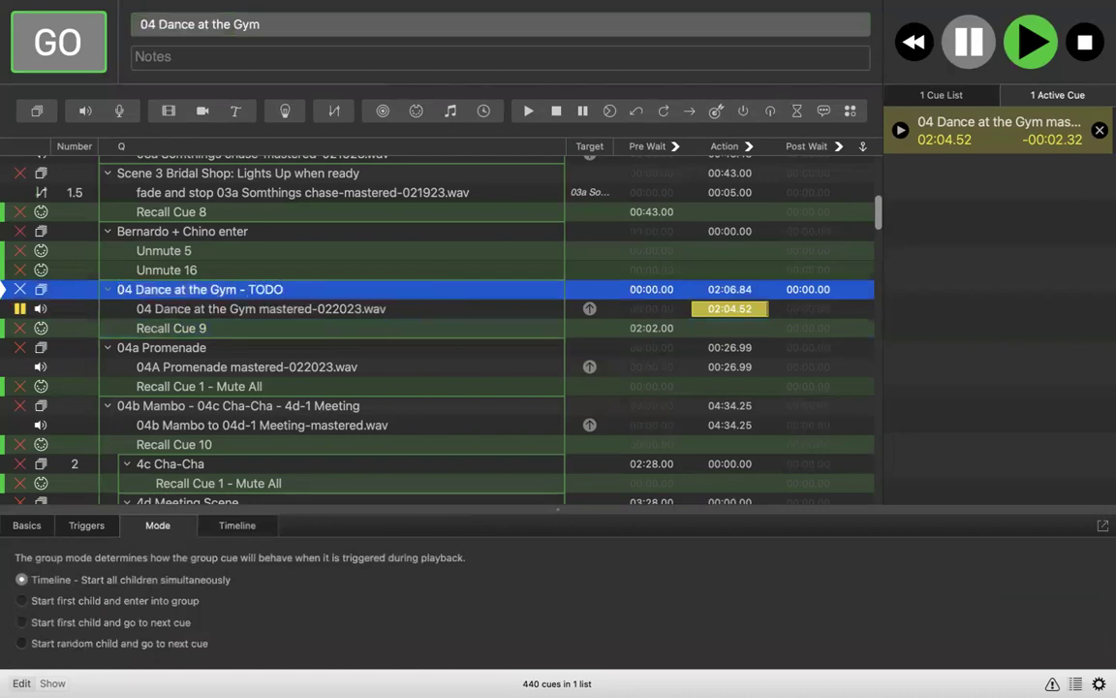
key(Return)
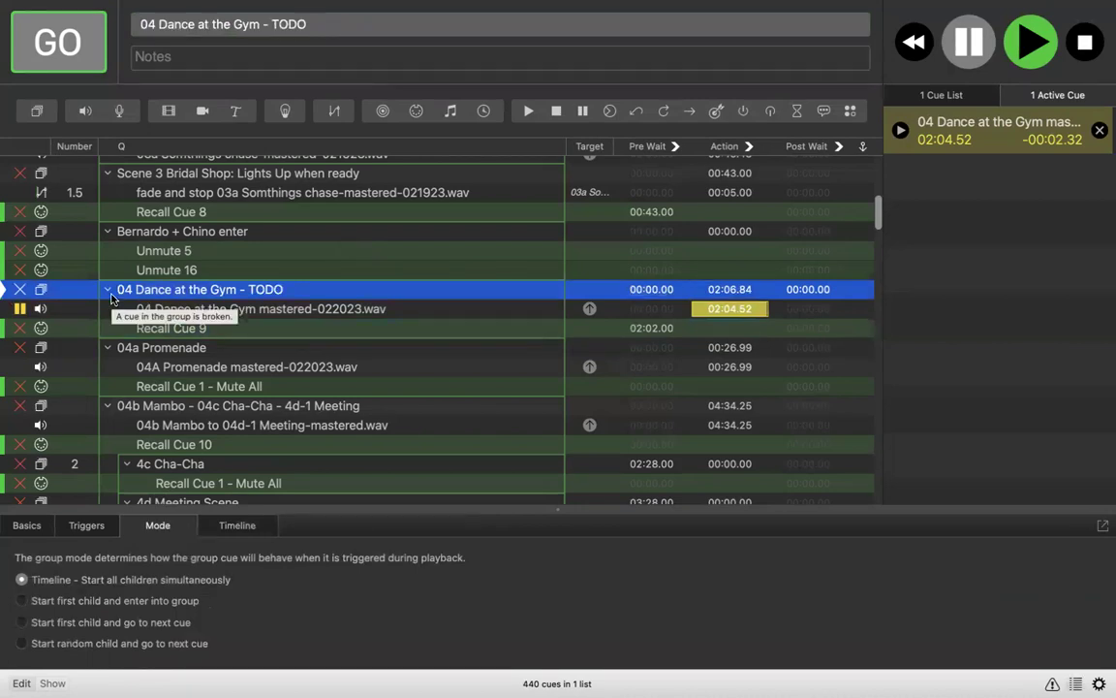
Step: Rename the 04a Promenade group as 04a Promenade - Cue: "All right, here we go!" and select its Recall Cue 1 - Mute All cue
click(179, 347)
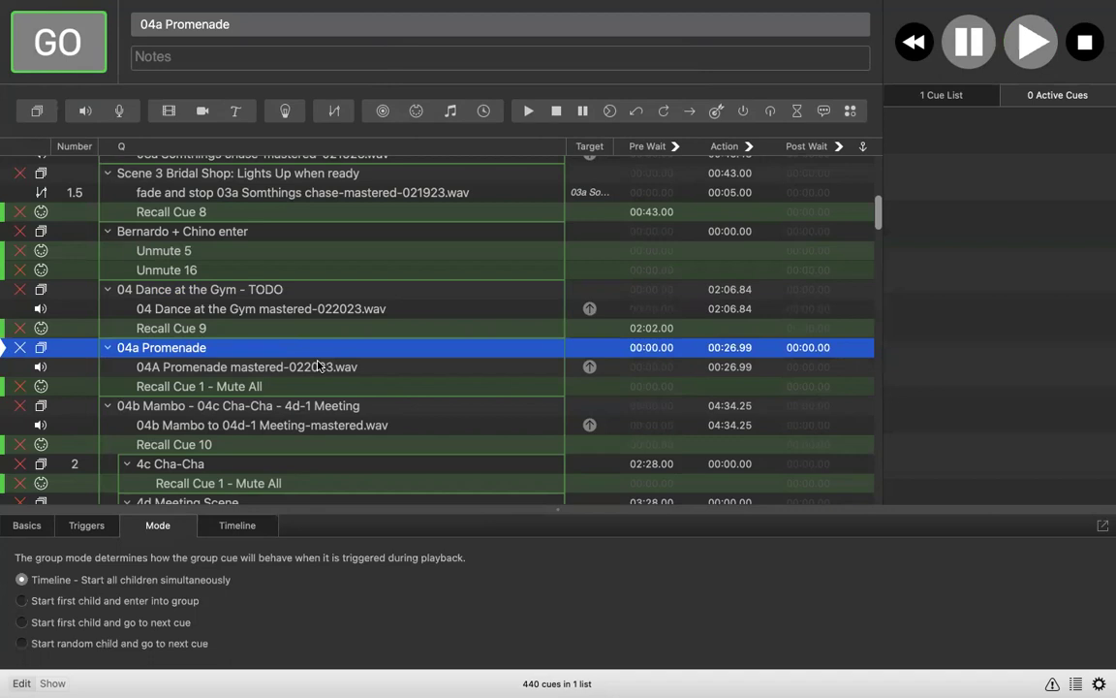
double_click(265, 347)
text(0 After)
key(BackSpace)
key(BackSpace)
key(BackSpace)
key(BackSpace)
key(BackSpace)
key(BackSpace)
key(BackSpace)
text(- Cue: "All)
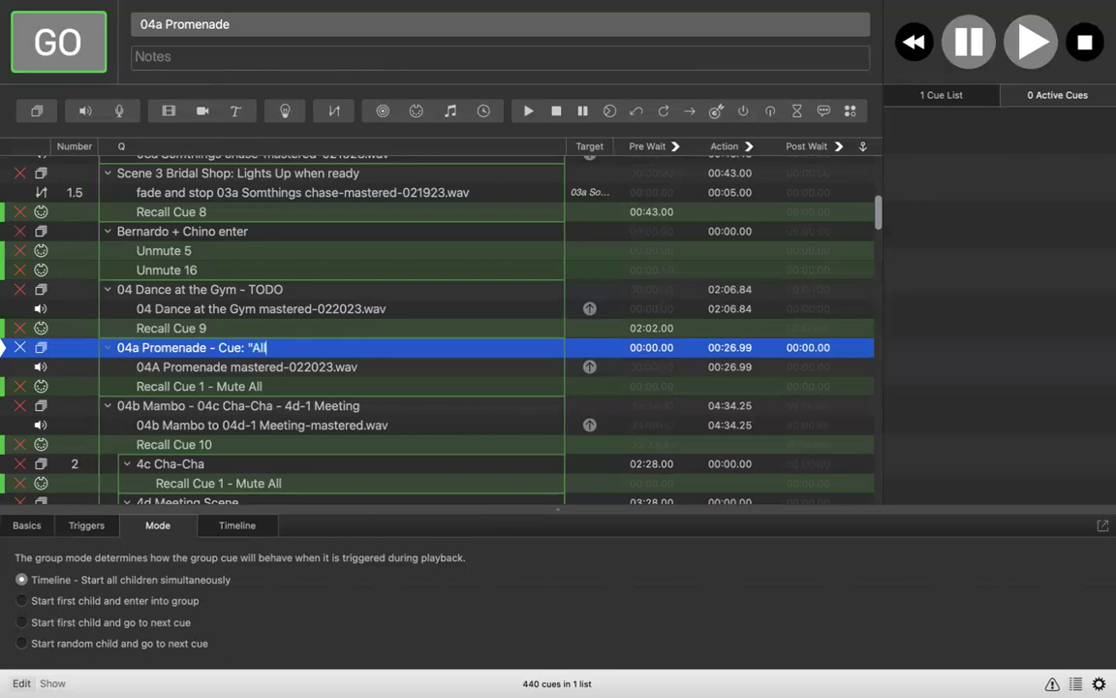
text( right, here we go)
text(!")
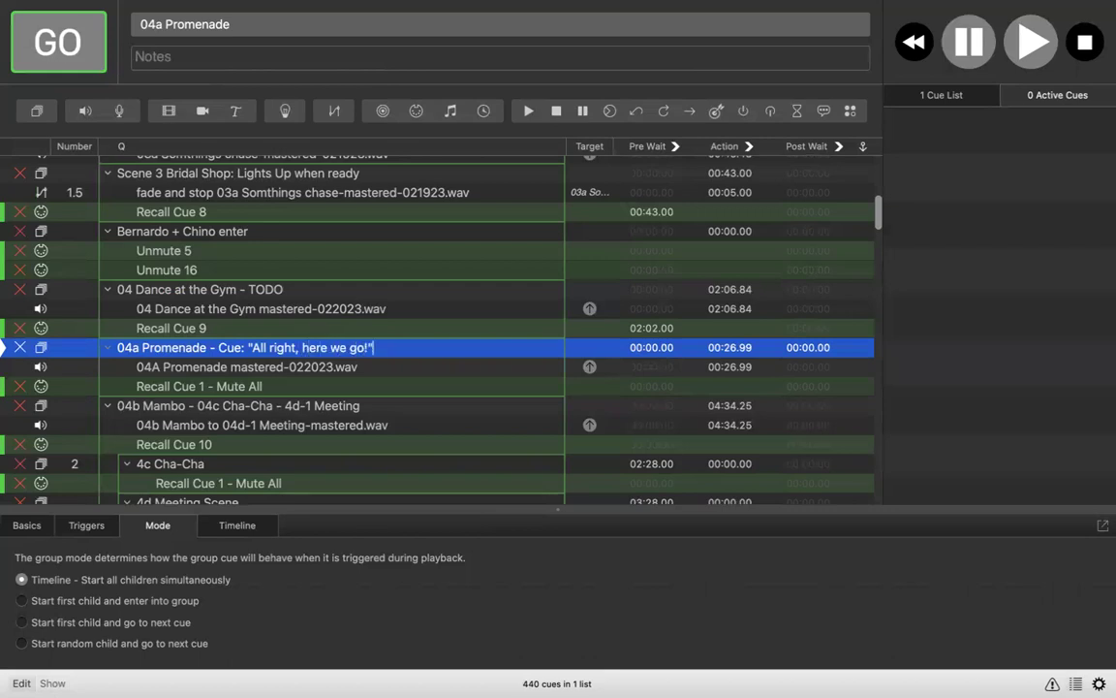
key(Return)
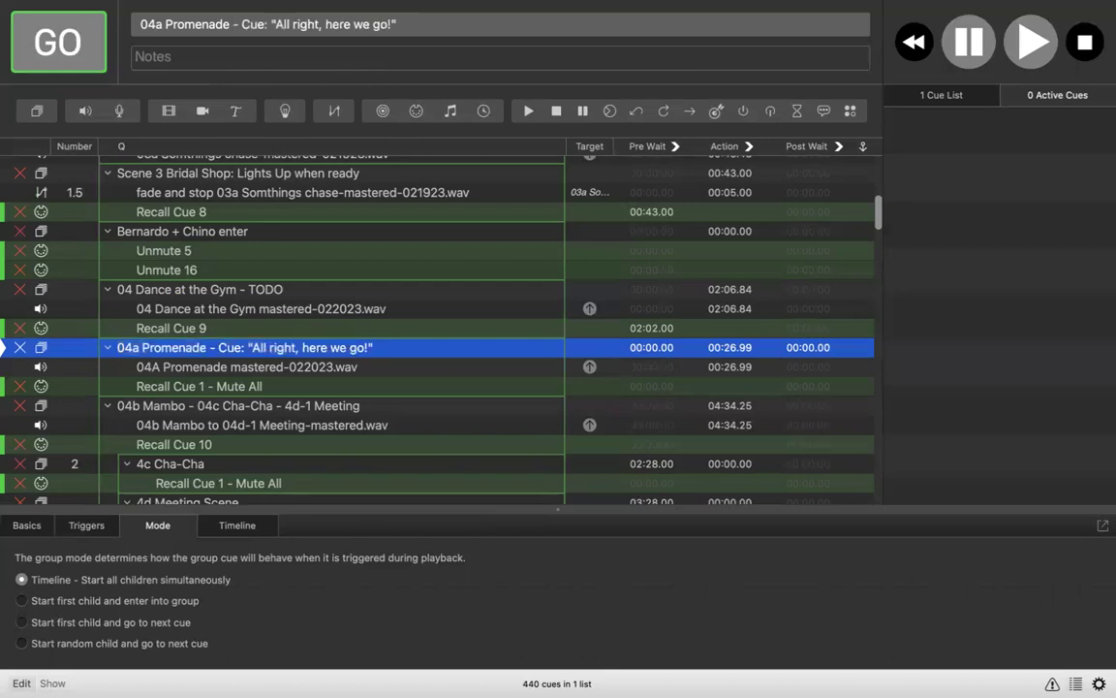
click(231, 387)
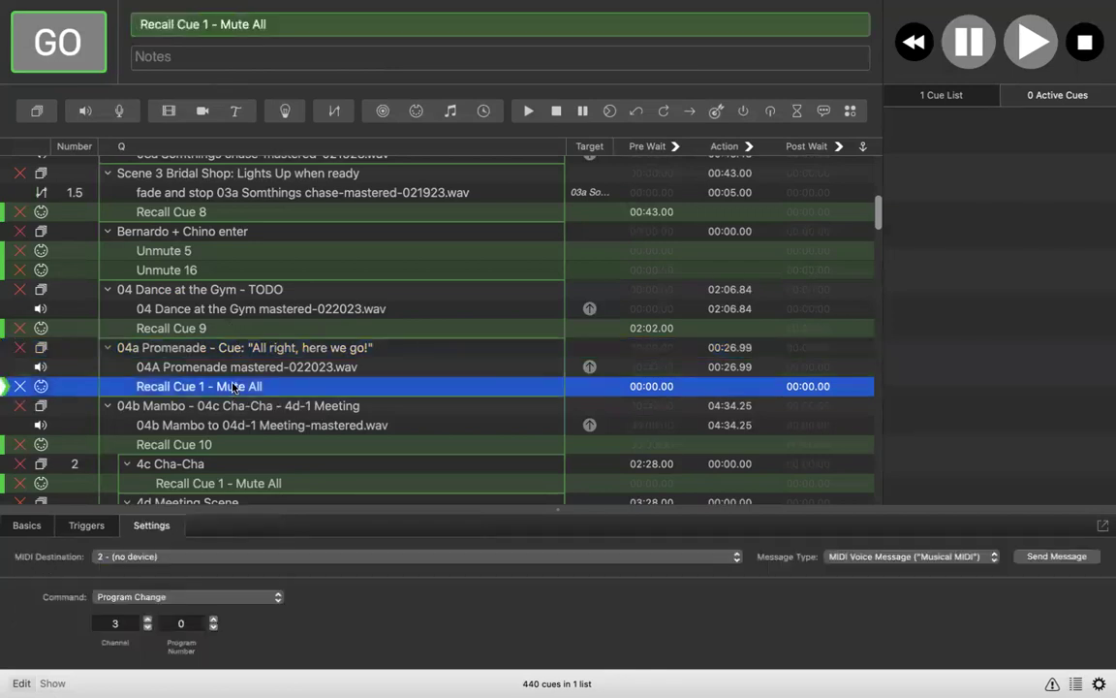
Step: Audition the end of the 04A Promenade audio from about 00:24
click(248, 368)
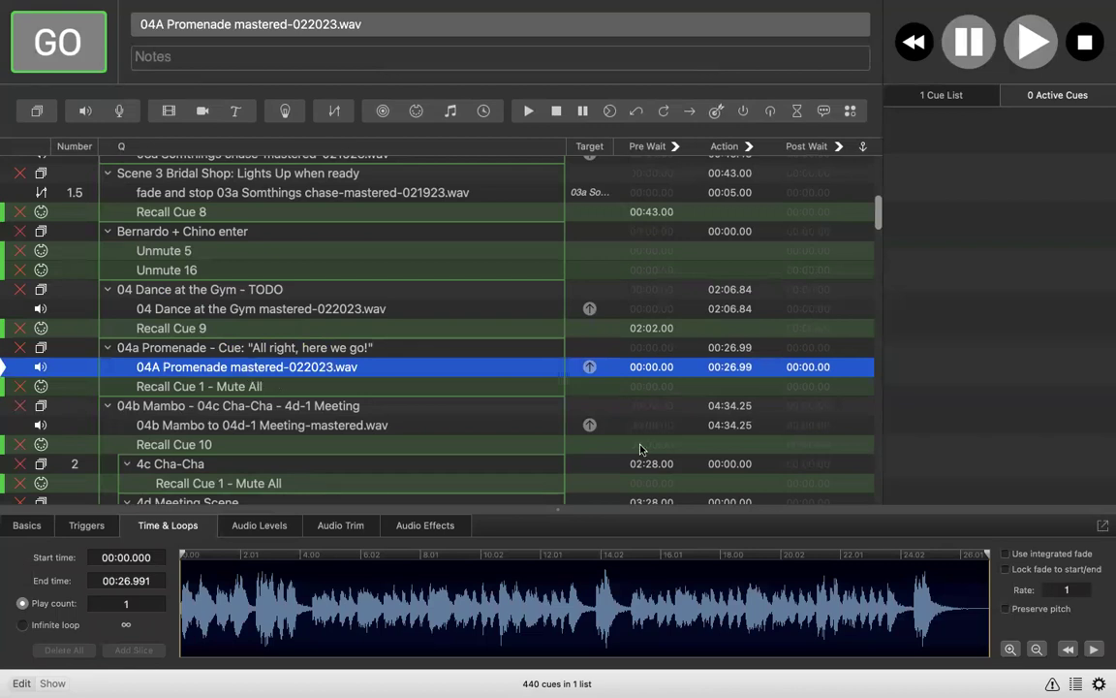
click(909, 616)
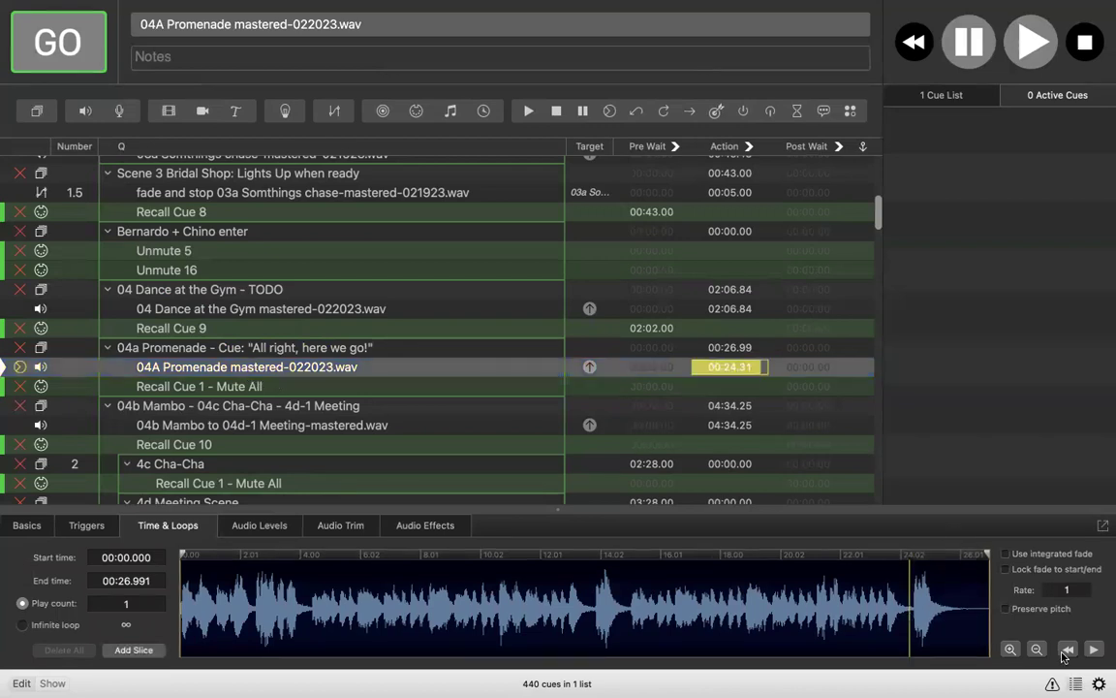
click(1093, 650)
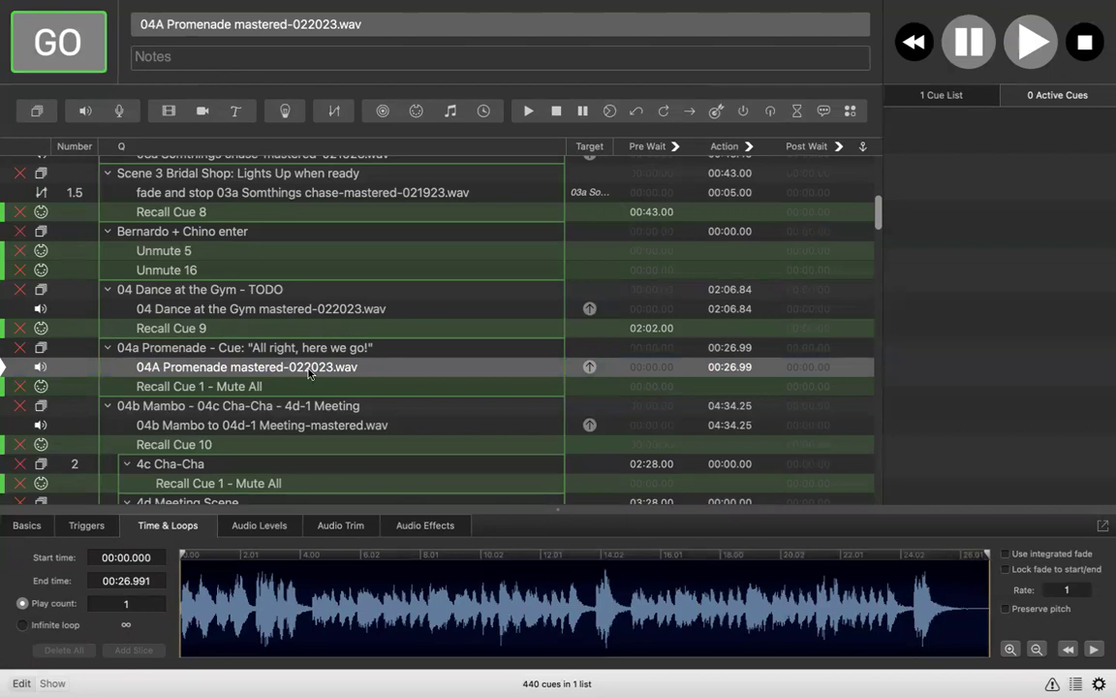
Step: Duplicate the 04a Promenade group and delete the audio cue and Recall Cue 1 - Mute All from the copy
scroll(333, 308, down, 3)
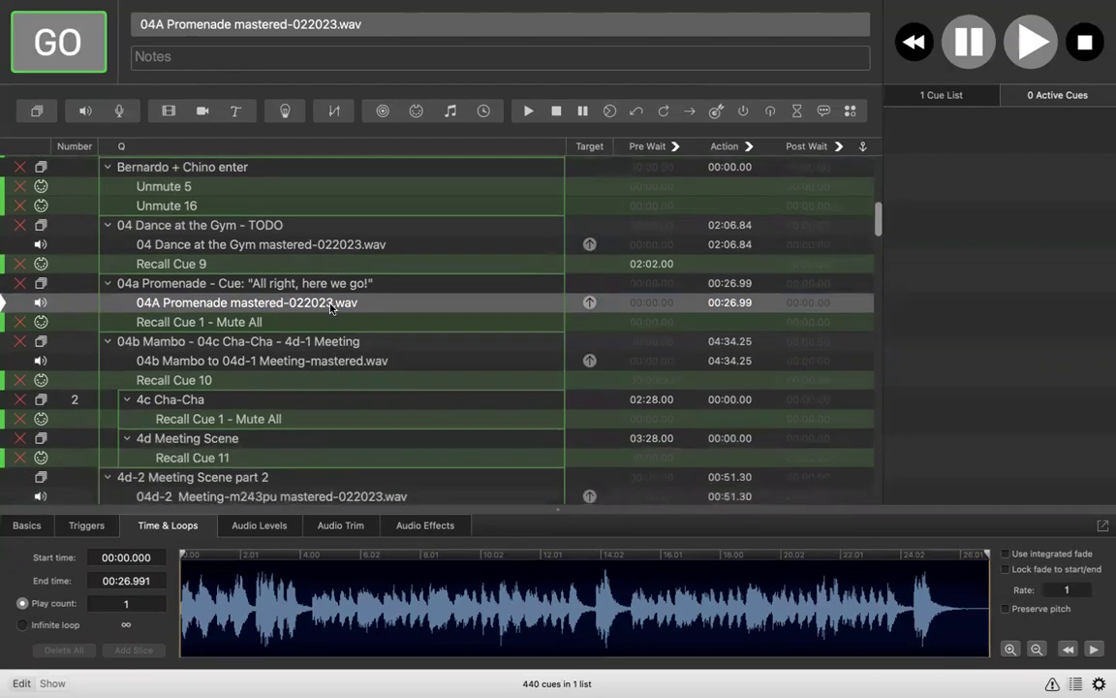
click(243, 288)
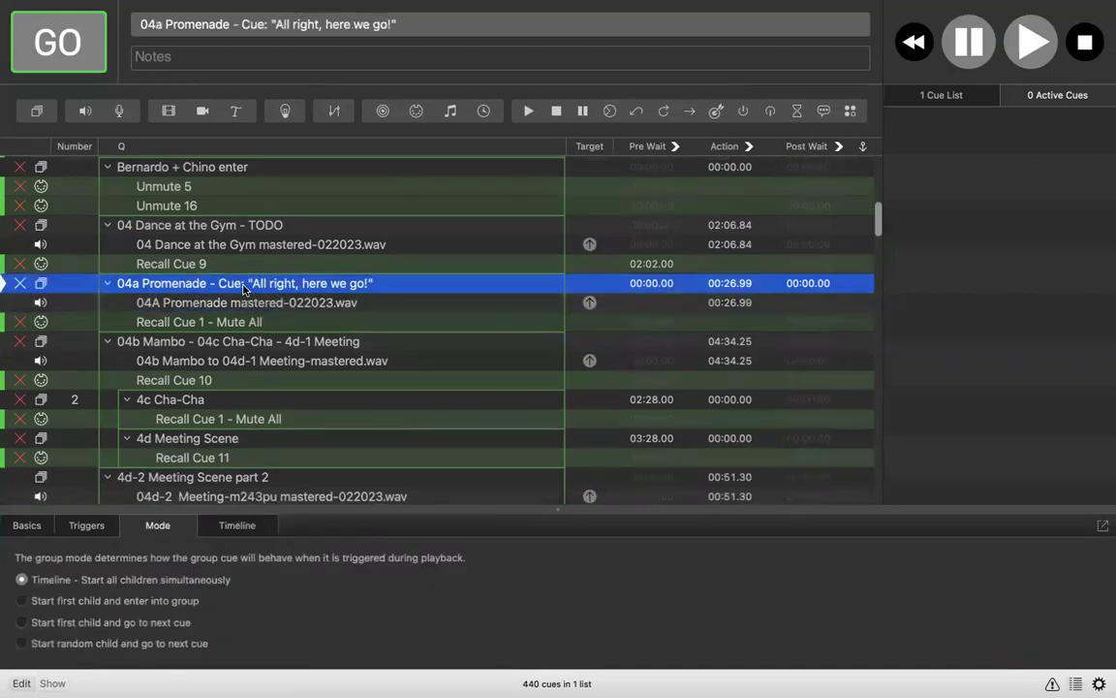
key(super+d)
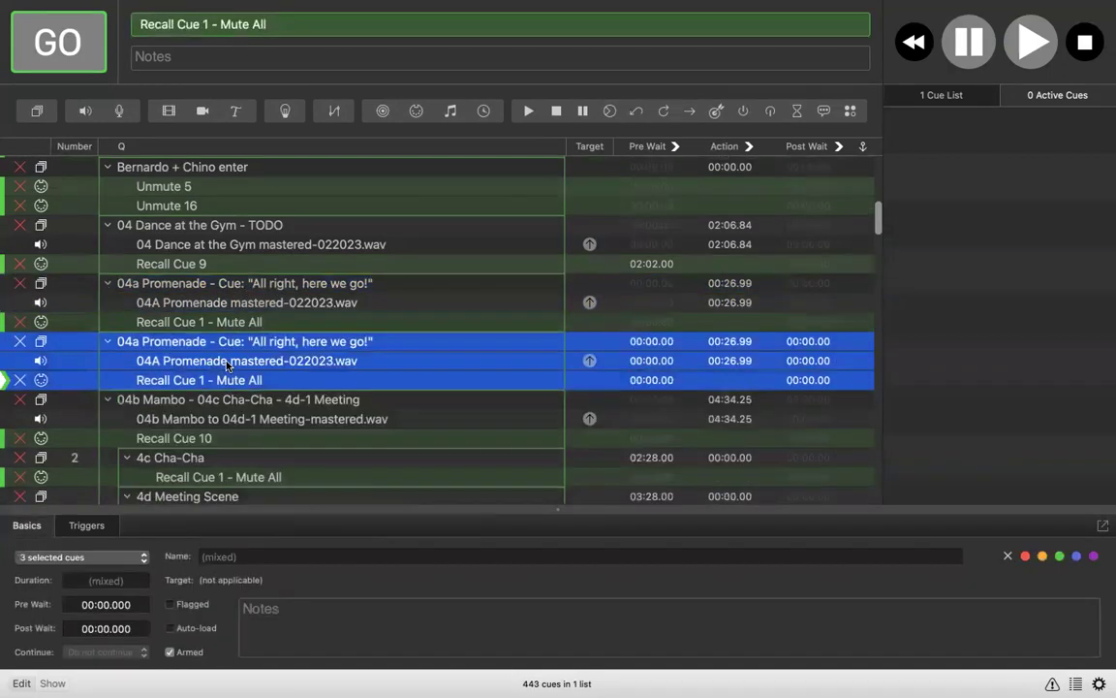
click(229, 364)
key(BackSpace)
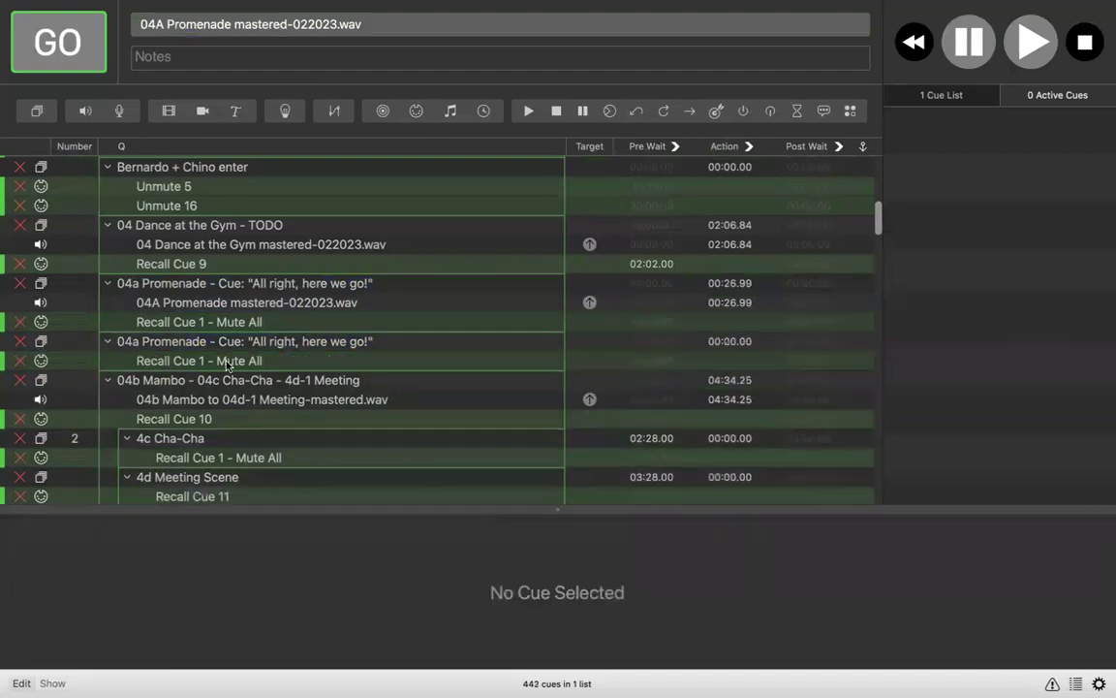
click(229, 362)
key(BackSpace)
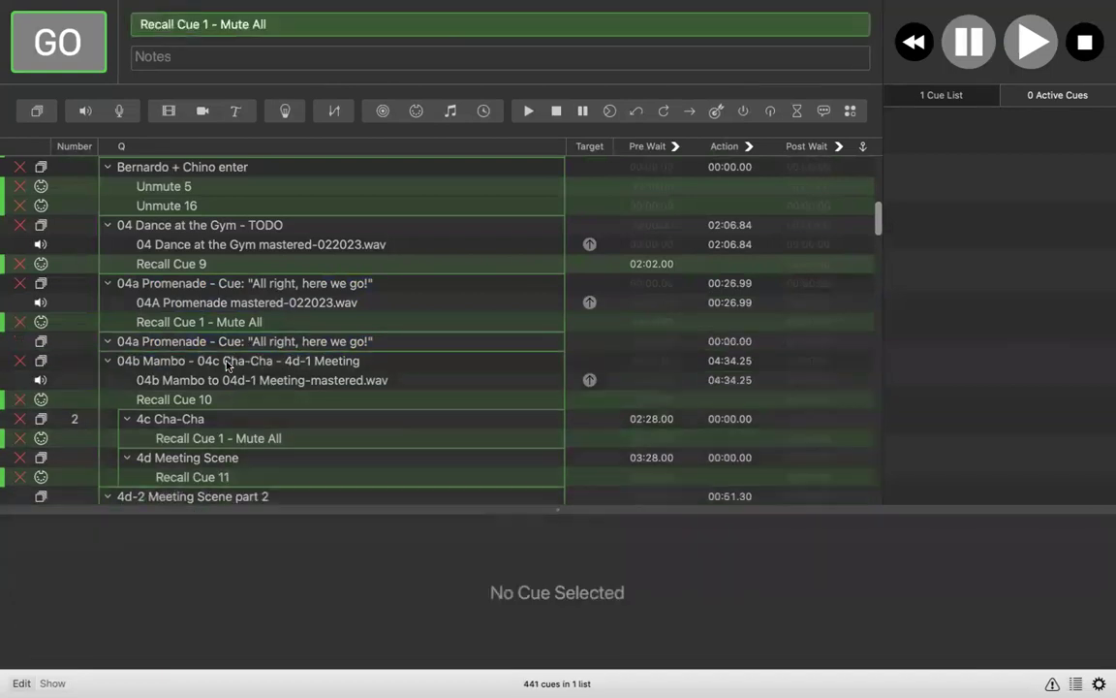
click(222, 345)
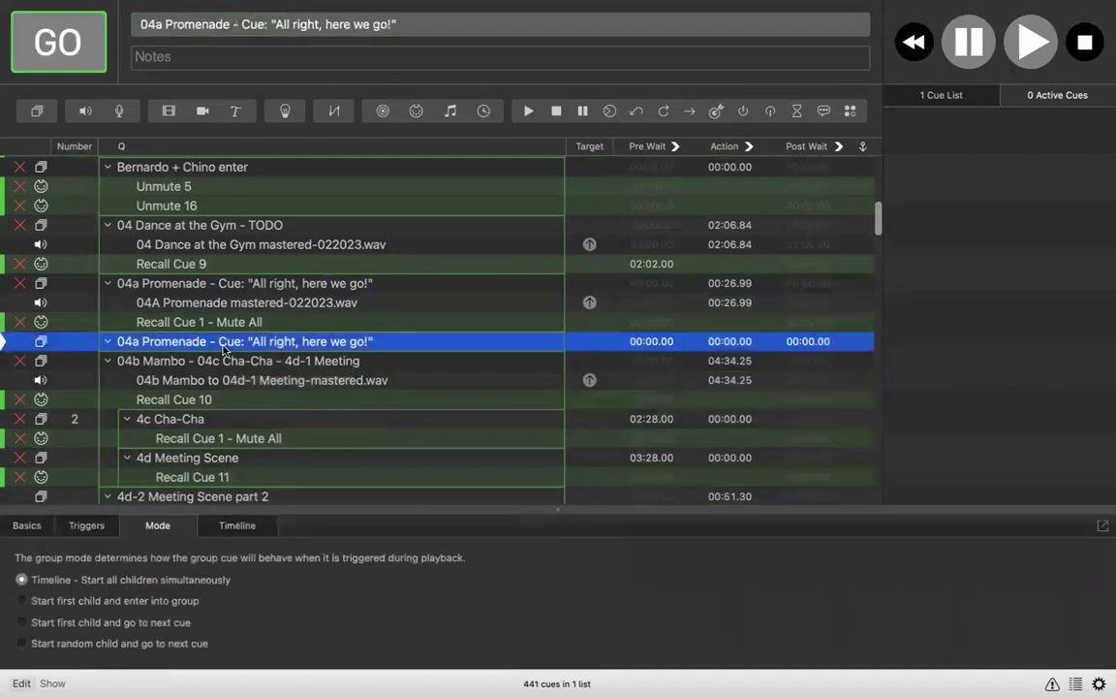
Step: Create a fade cue targeting the 04A Promenade audio and move it into the empty duplicate group
click(180, 304)
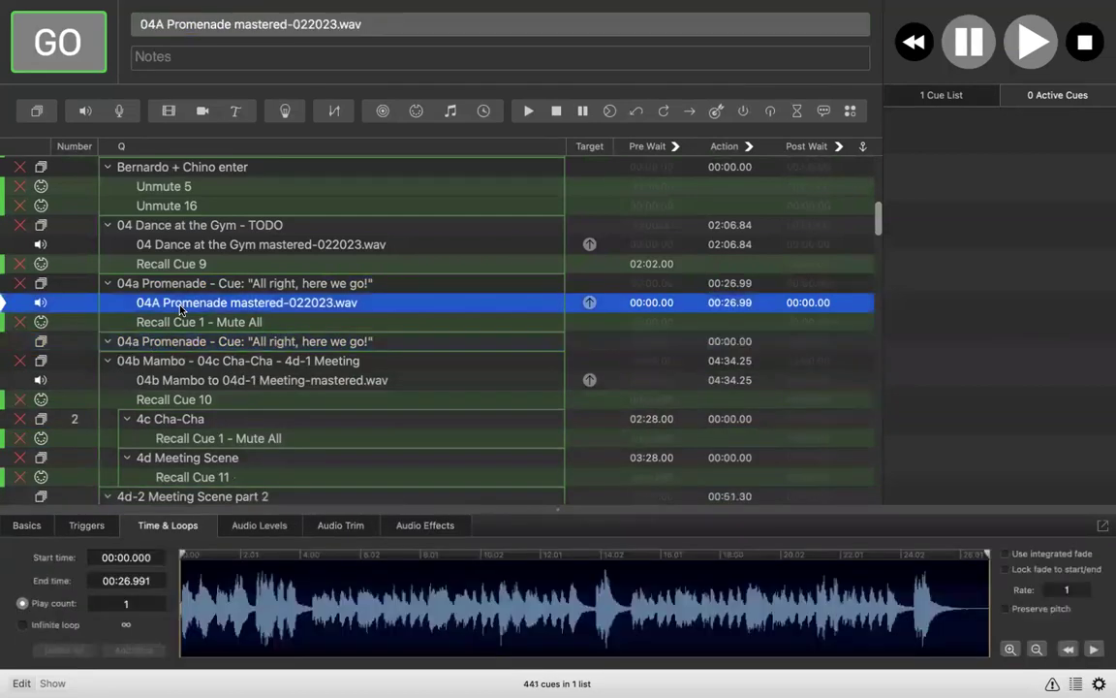
click(335, 110)
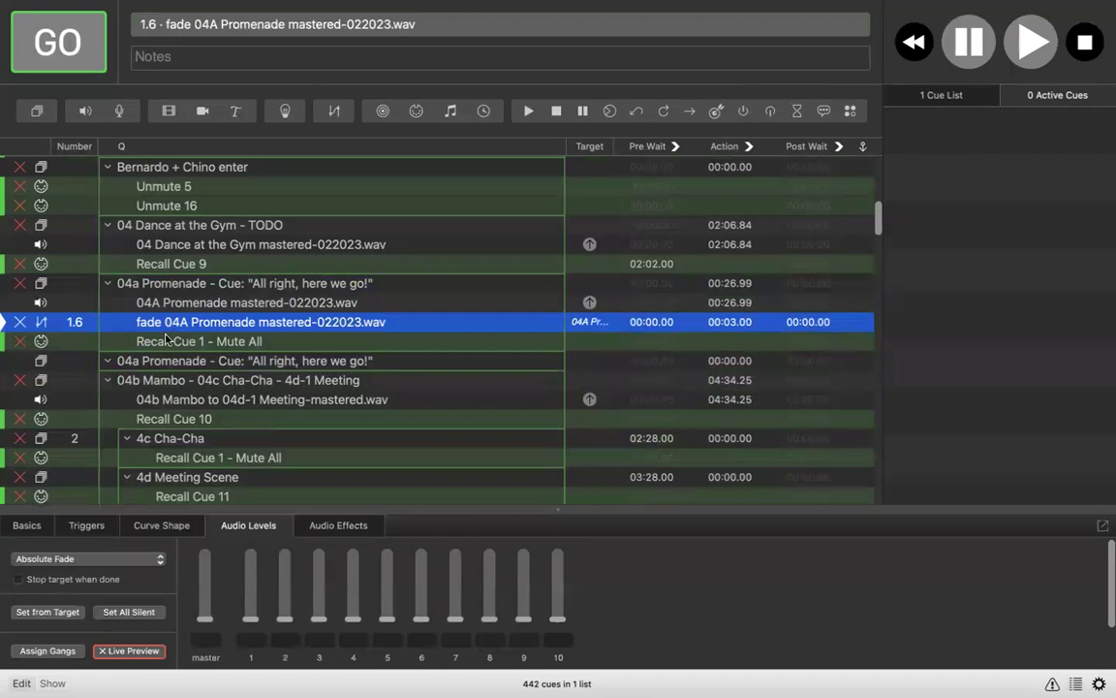
drag(148, 323, 161, 372)
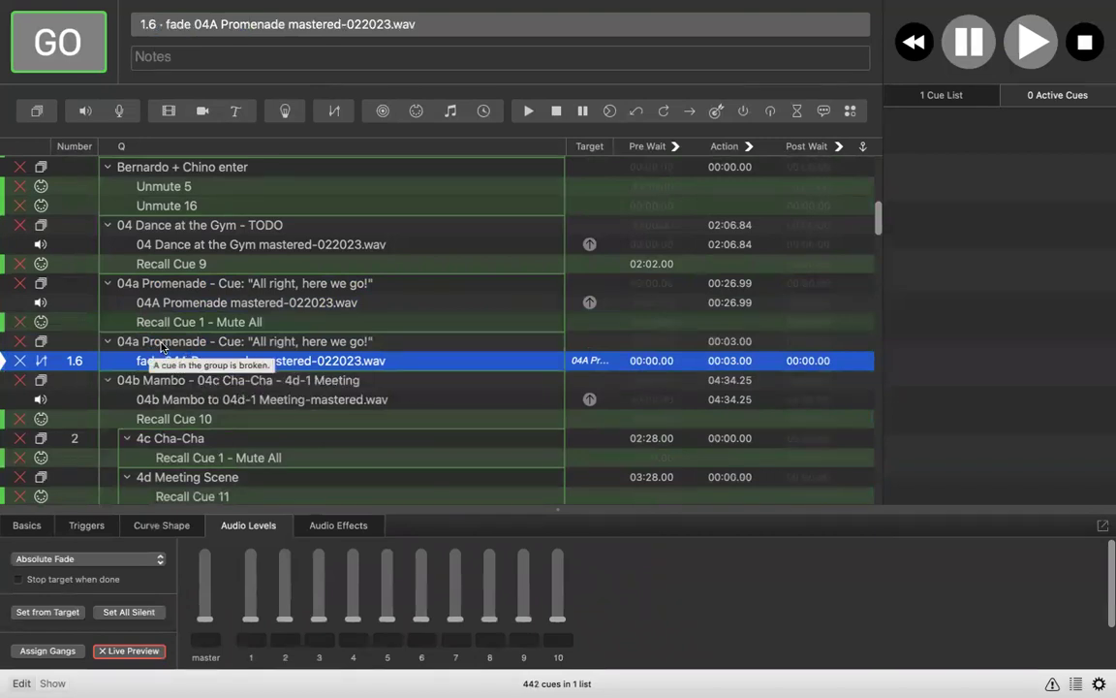
Step: Rename the duplicate 04a Promenade group as Stop Cue on Glad Hand's whistle
double_click(158, 341)
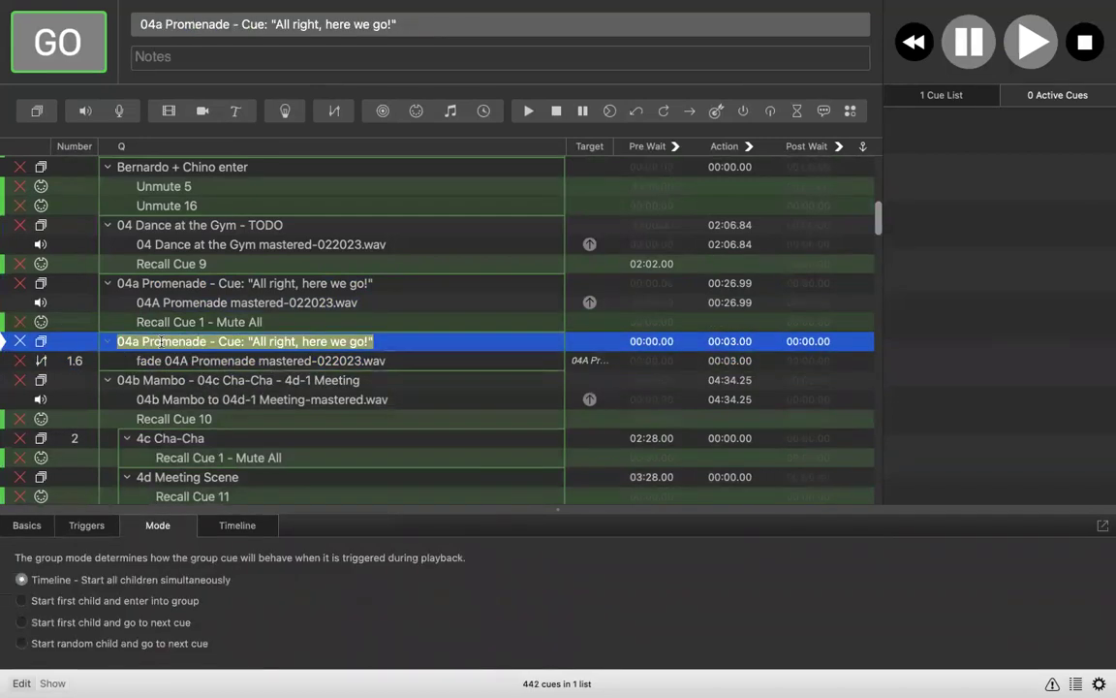
text(Stoop Cue on Glad Hand's whistle)
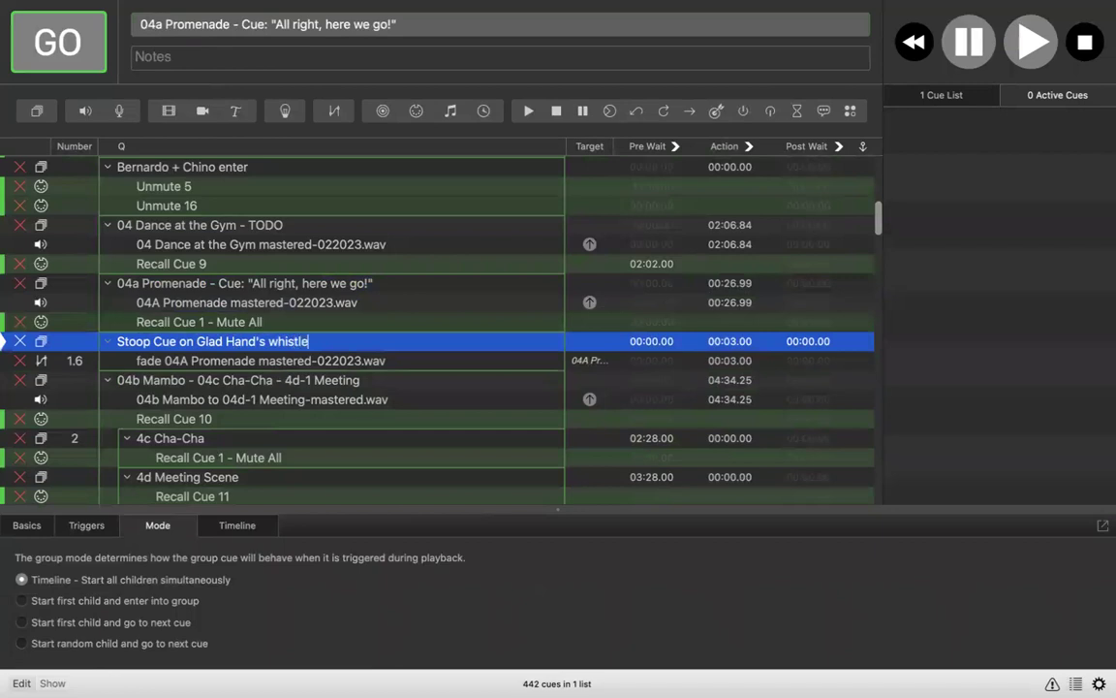
key(Return)
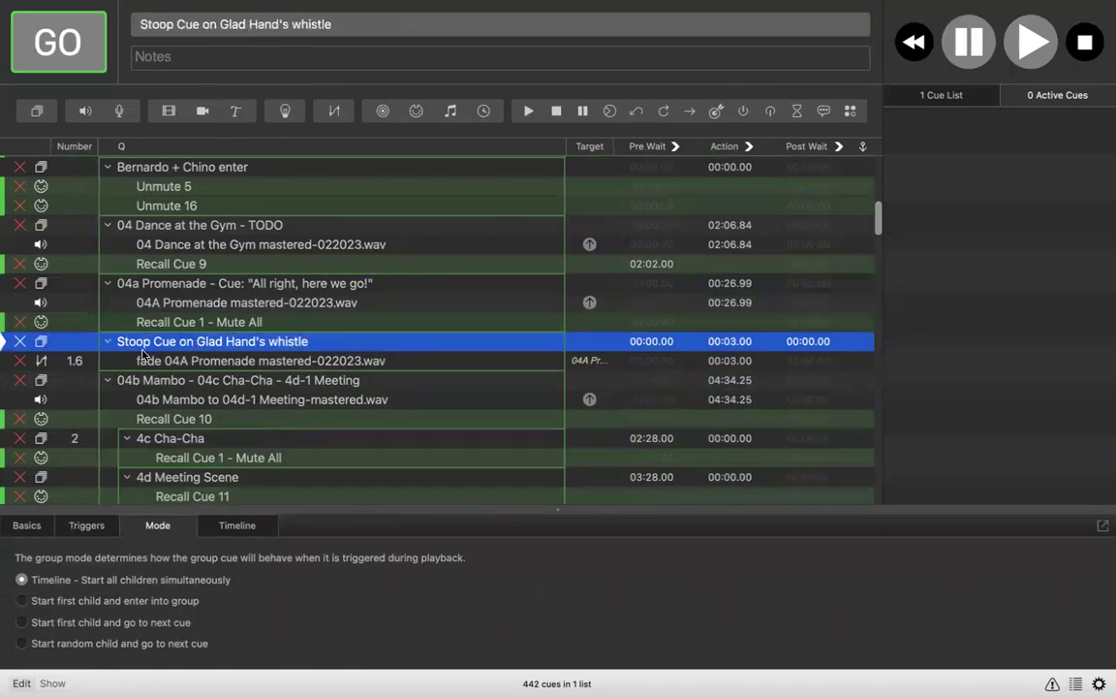
double_click(134, 343)
click(134, 343)
key(BackSpace)
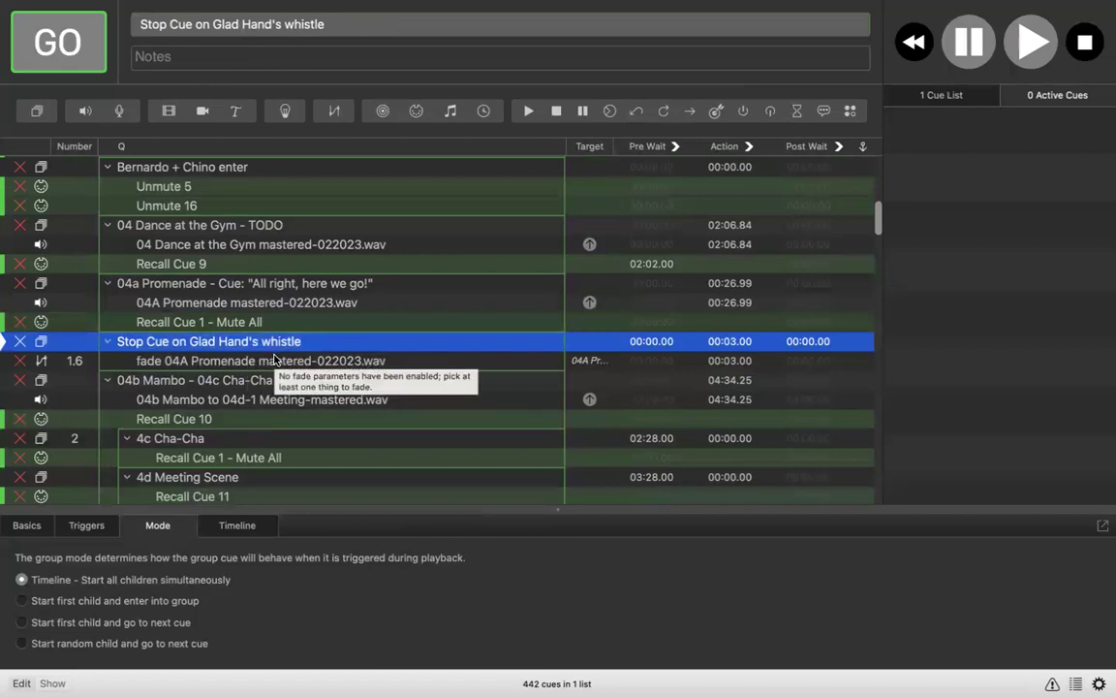
Step: Set the 04A Promenade fade cue's master level to -INF and its duration to 1 second
click(206, 362)
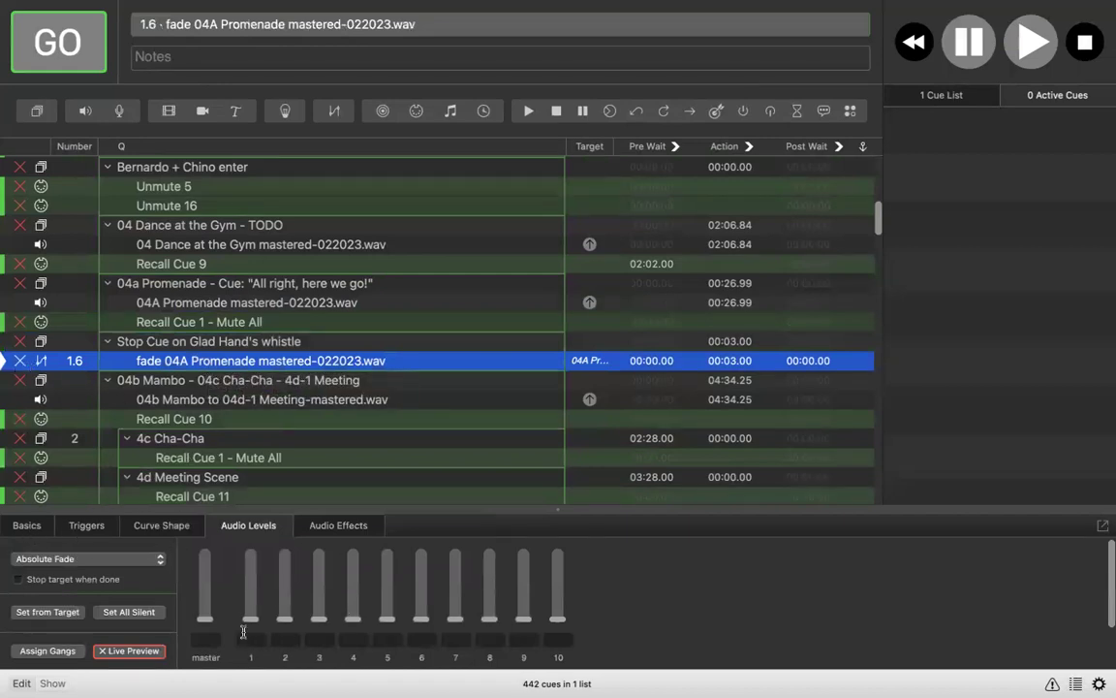
drag(205, 620, 207, 652)
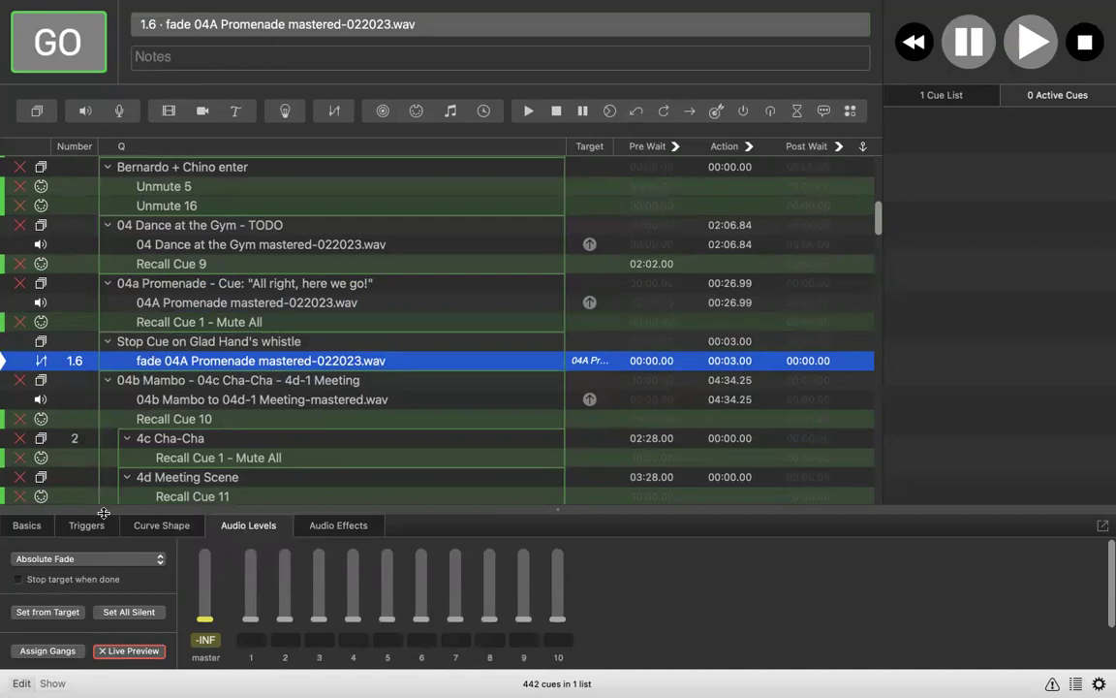
click(37, 530)
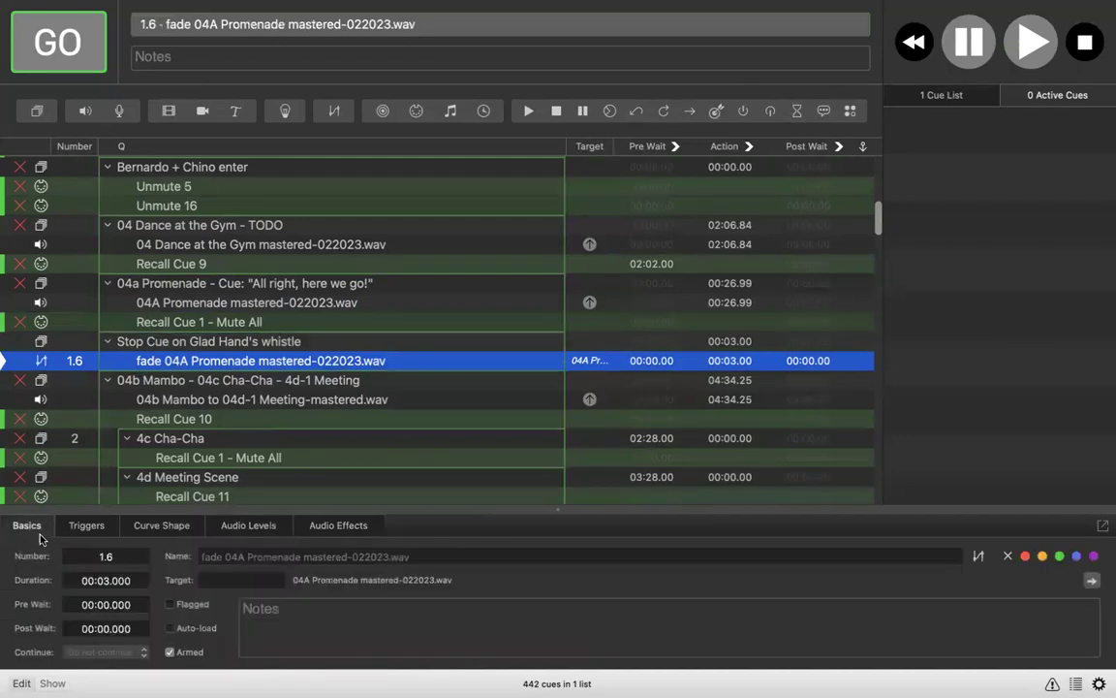
click(102, 581)
click(101, 582)
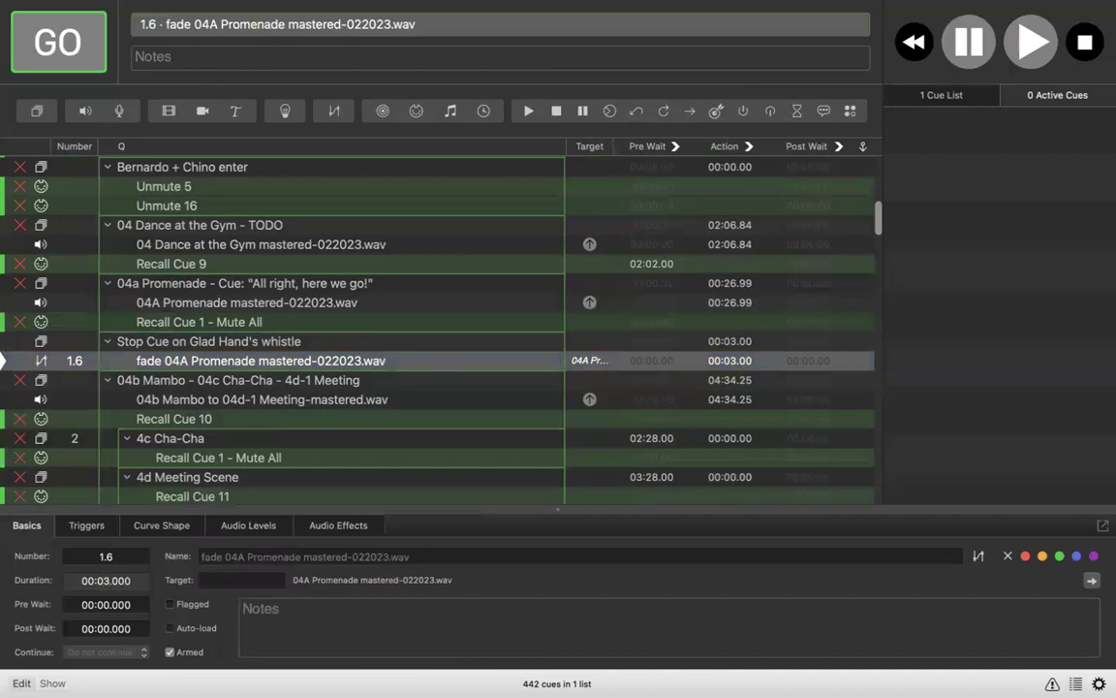
key(Delete)
text(1)
key(Return)
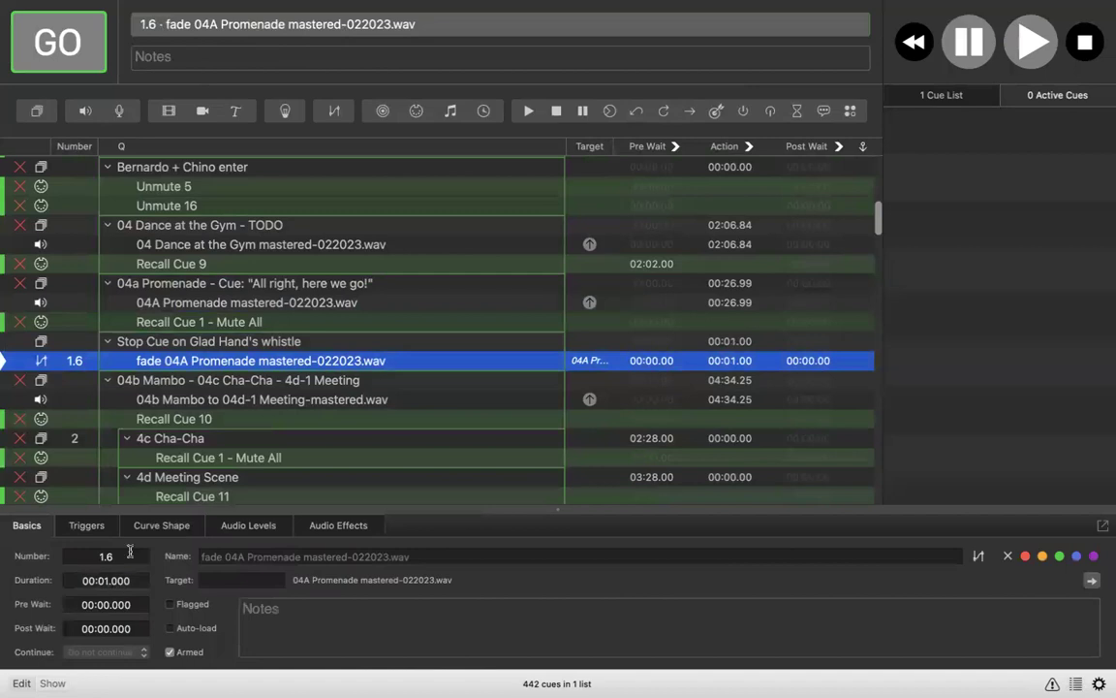
Step: Test the whistle stop by playing the 04a Promenade group and triggering the stop group, then check its fade cue
click(223, 288)
key(space)
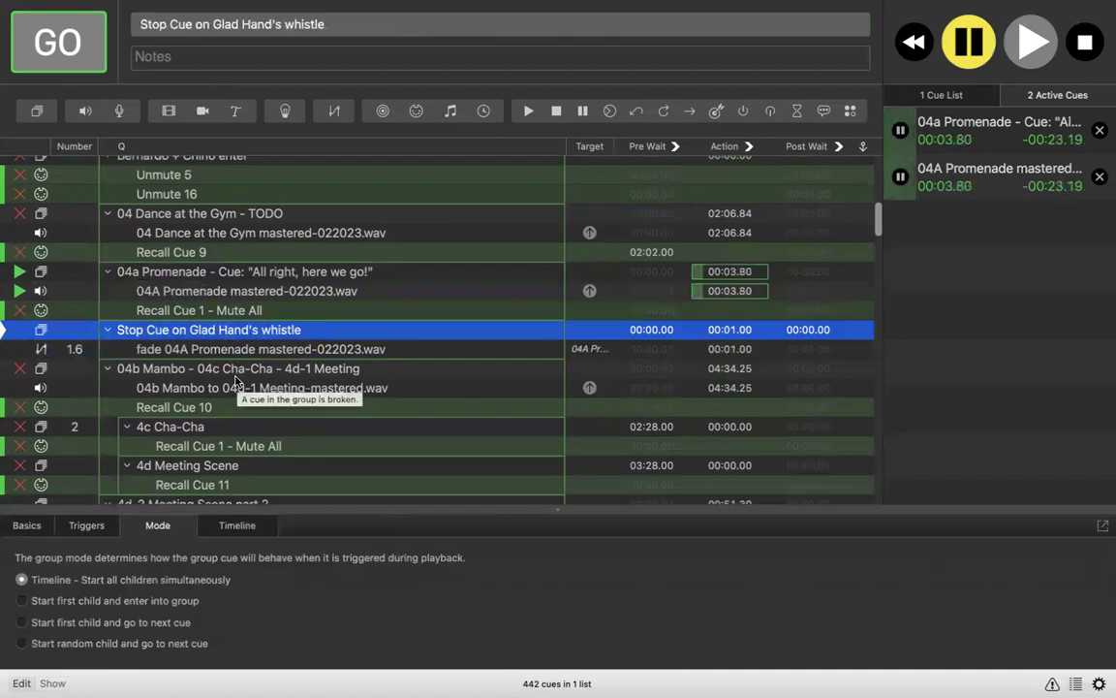
click(64, 44)
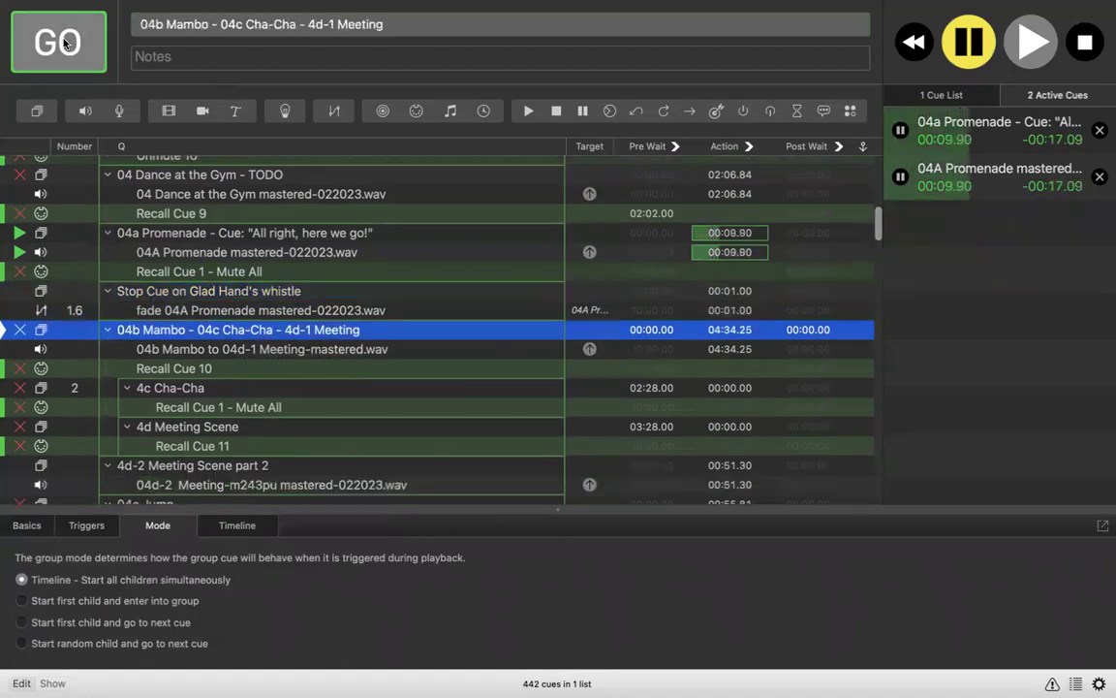
click(221, 295)
click(239, 314)
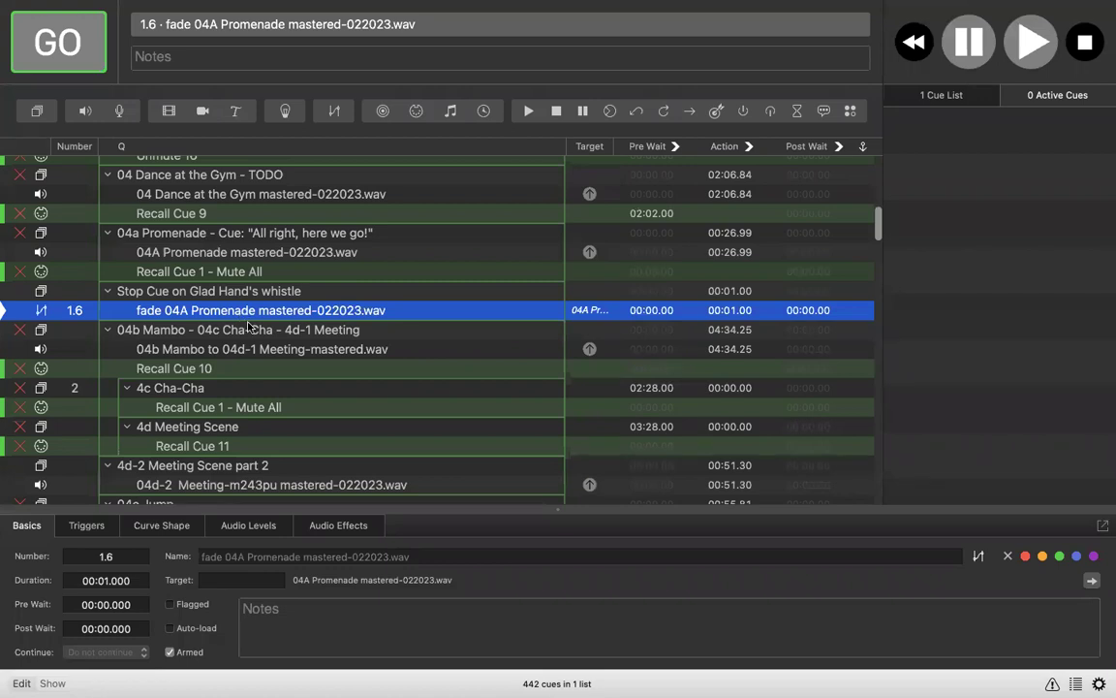
Step: Check Recall Cue 10 in the 04b Mambo group and audition the first 15 seconds or so of the Mambo audio with its waveform enlarged
click(211, 335)
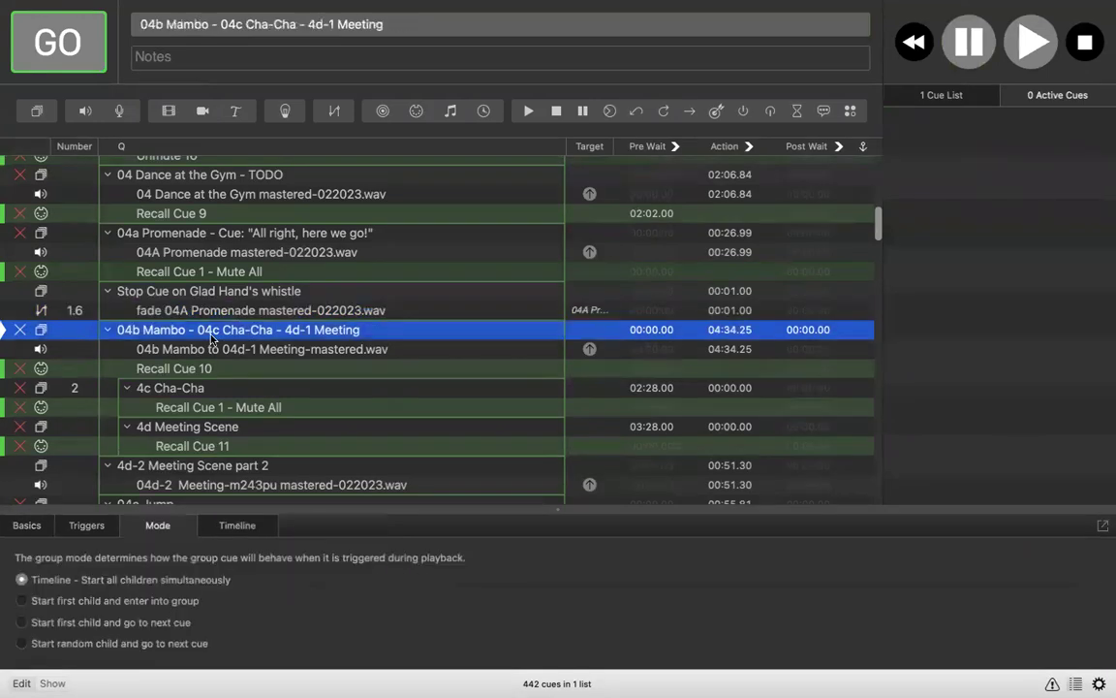
scroll(184, 335, down, 4)
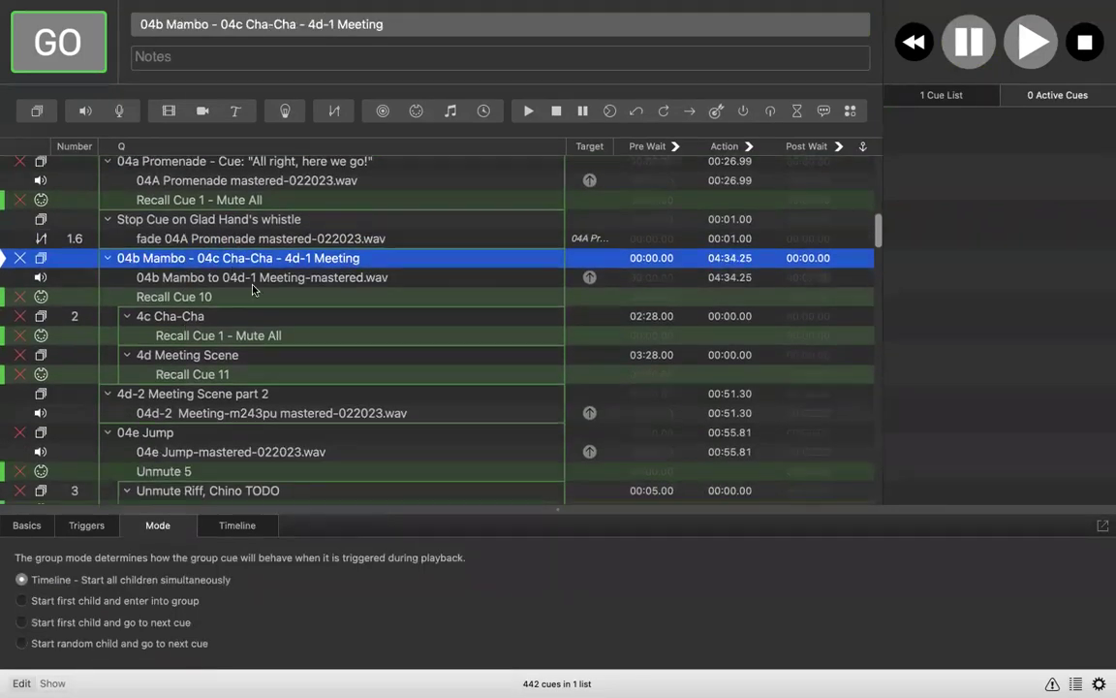
click(176, 296)
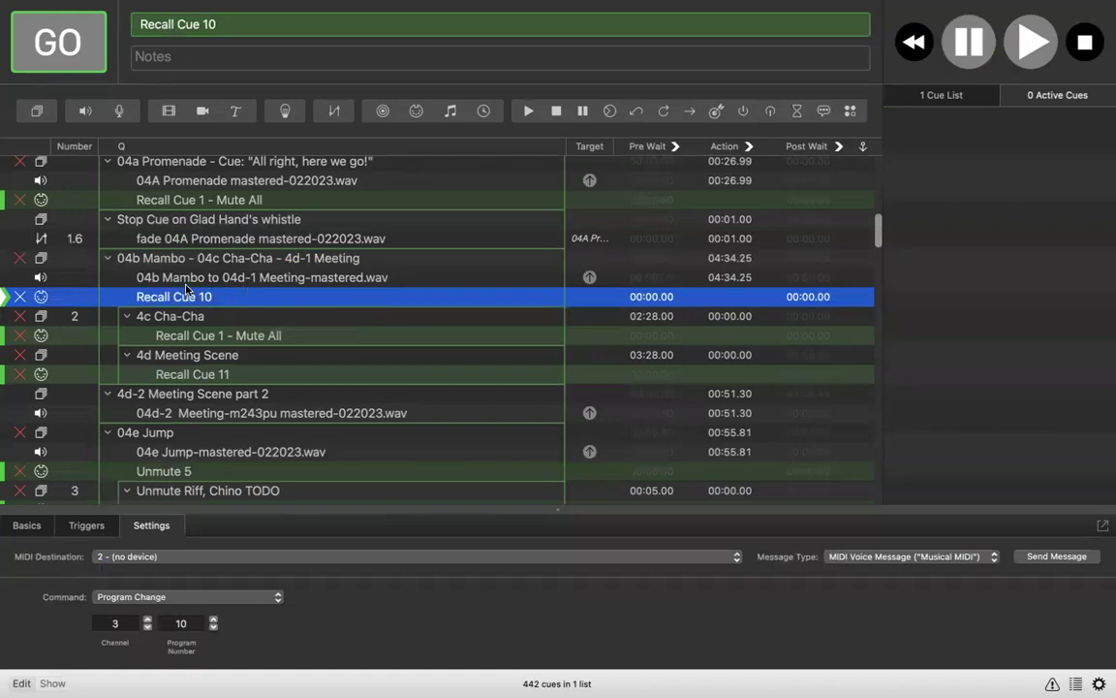
click(340, 280)
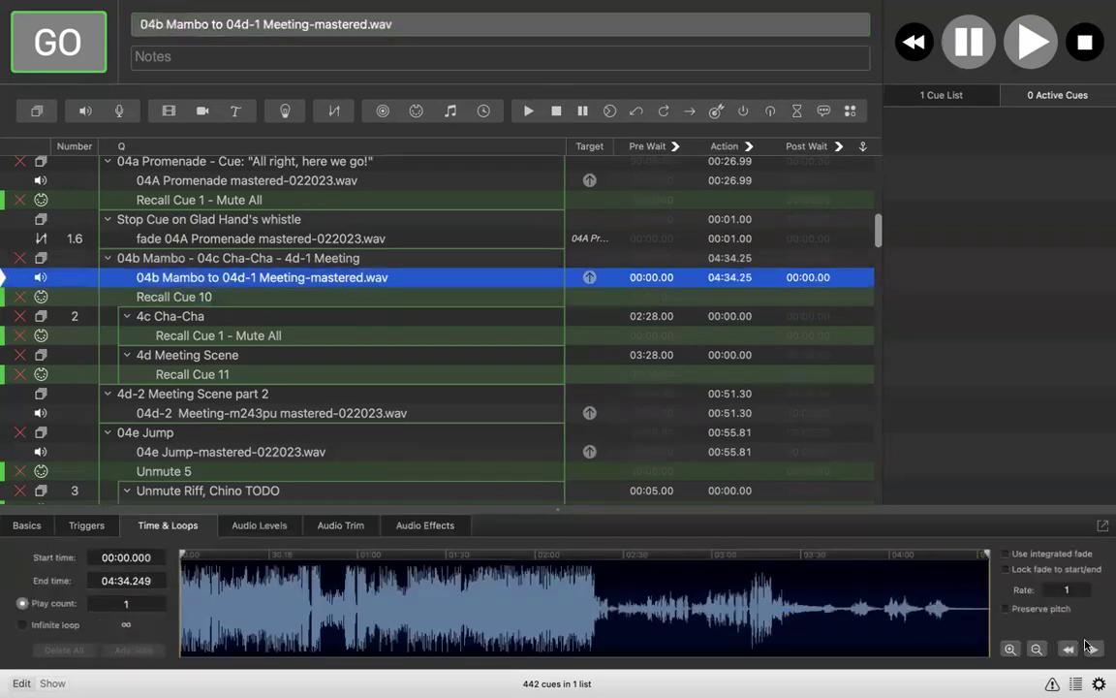
click(1011, 649)
click(1011, 649)
click(1011, 650)
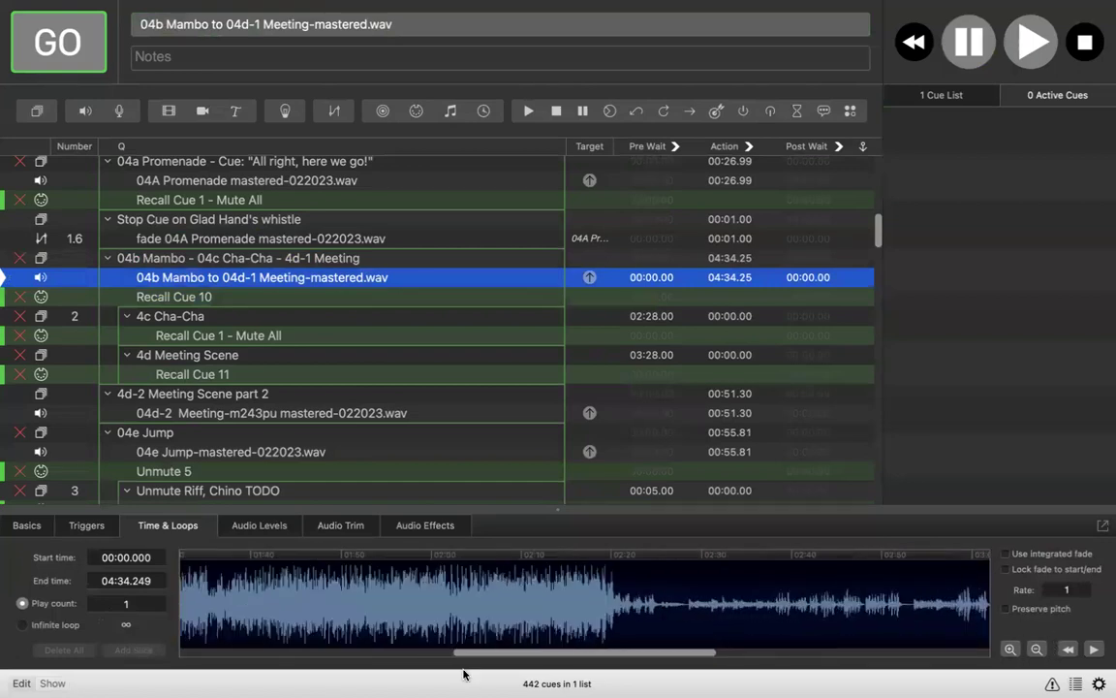
drag(479, 657, 211, 652)
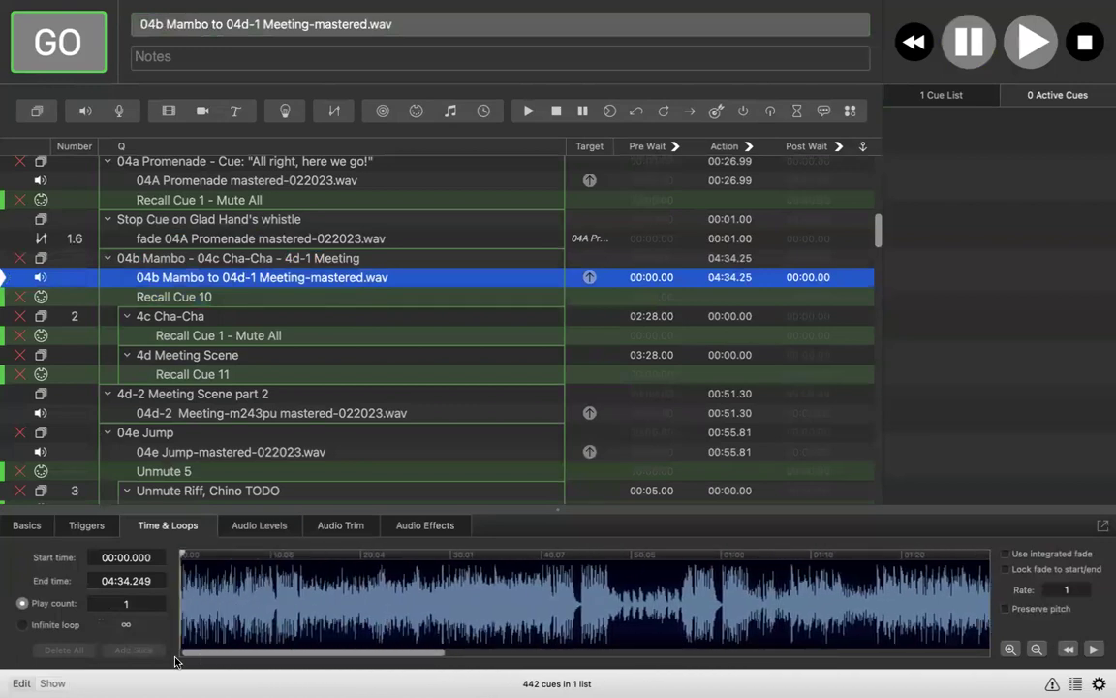
click(1093, 649)
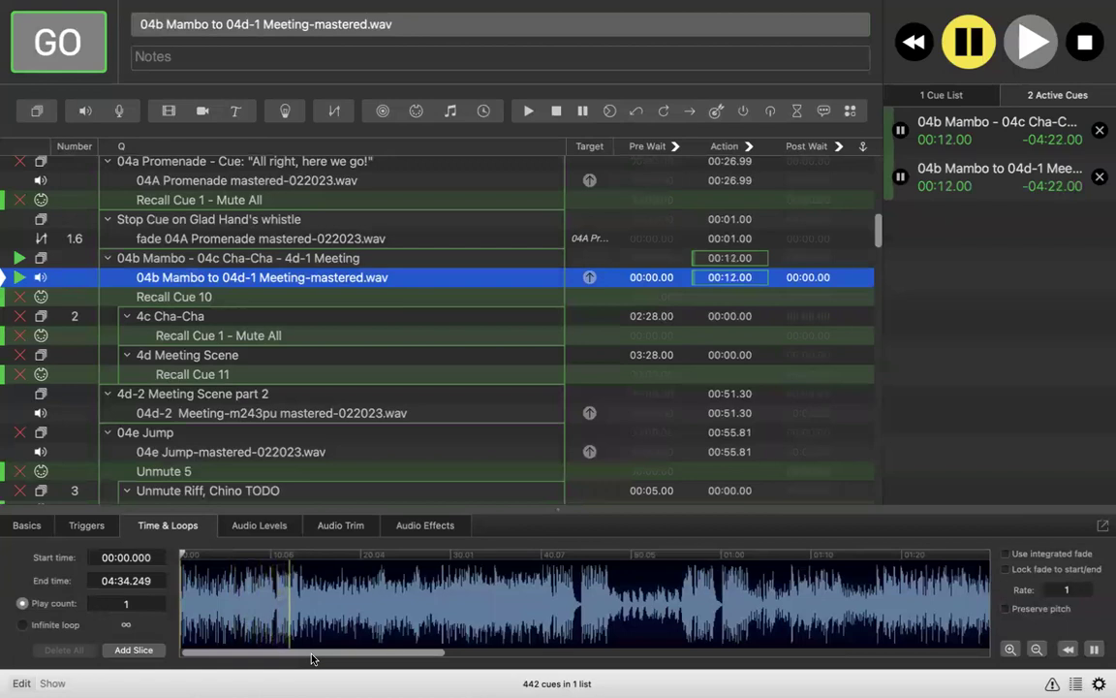
click(1094, 650)
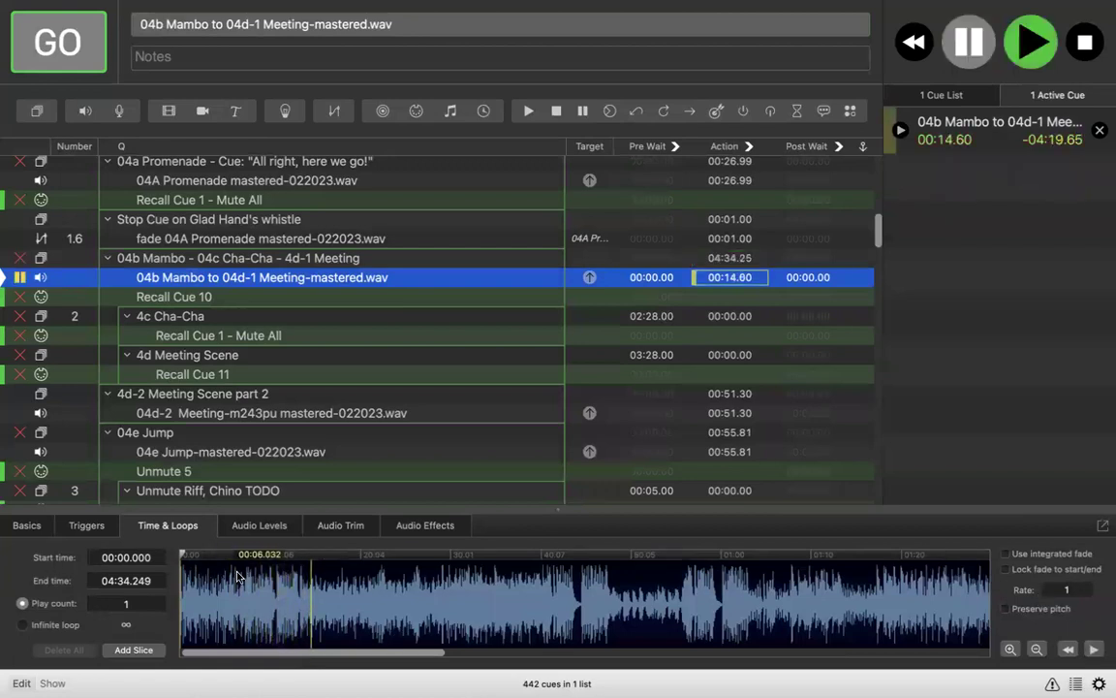
Step: Locate the Mambo audio at about 6.8 seconds and set Recall Cue 10's pre-wait to 6 seconds
click(245, 580)
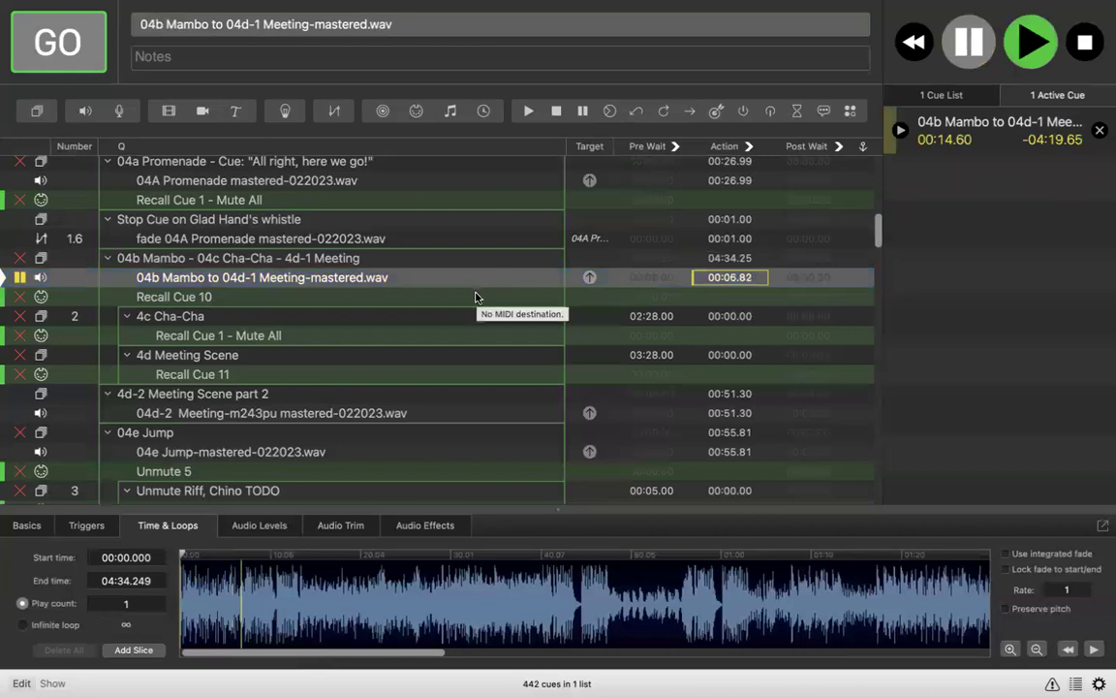
click(477, 298)
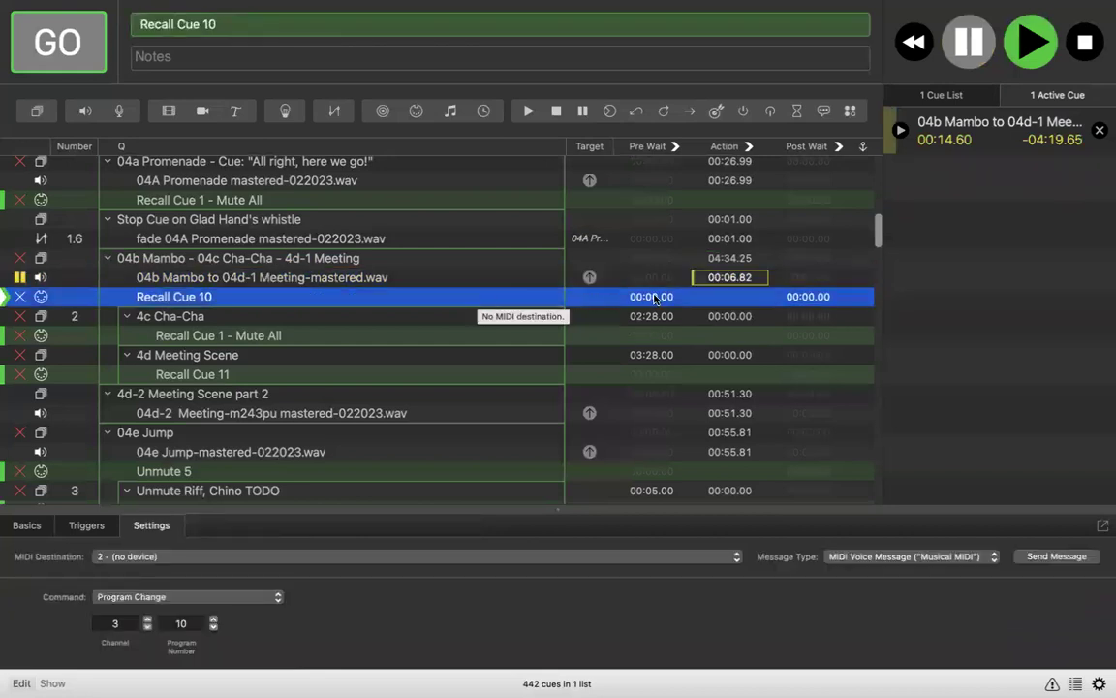
double_click(655, 296)
text(6)
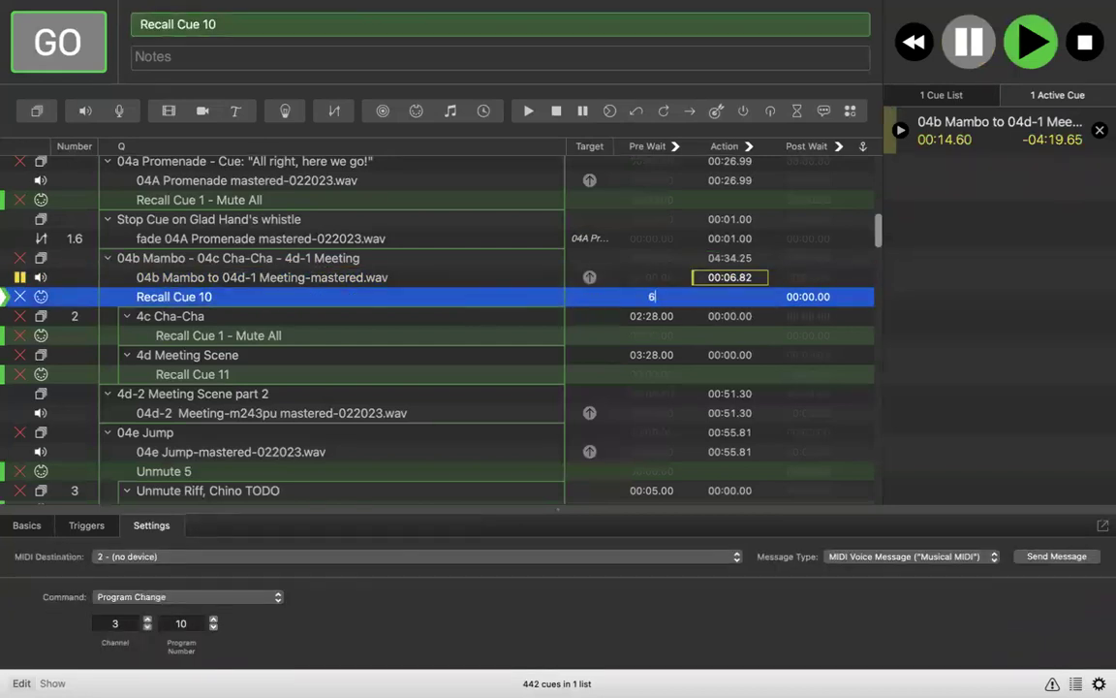
key(Return)
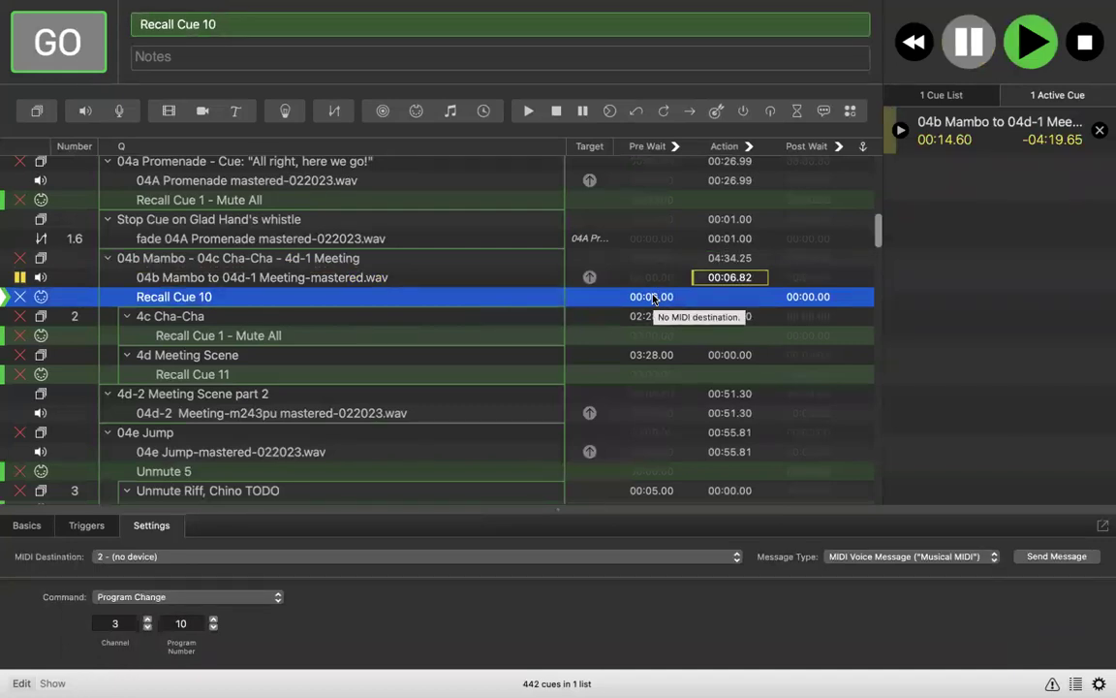
Step: Stop the paused Mambo audio and audition it from about 9 to 14 seconds, pausing at the end of the passage
click(402, 281)
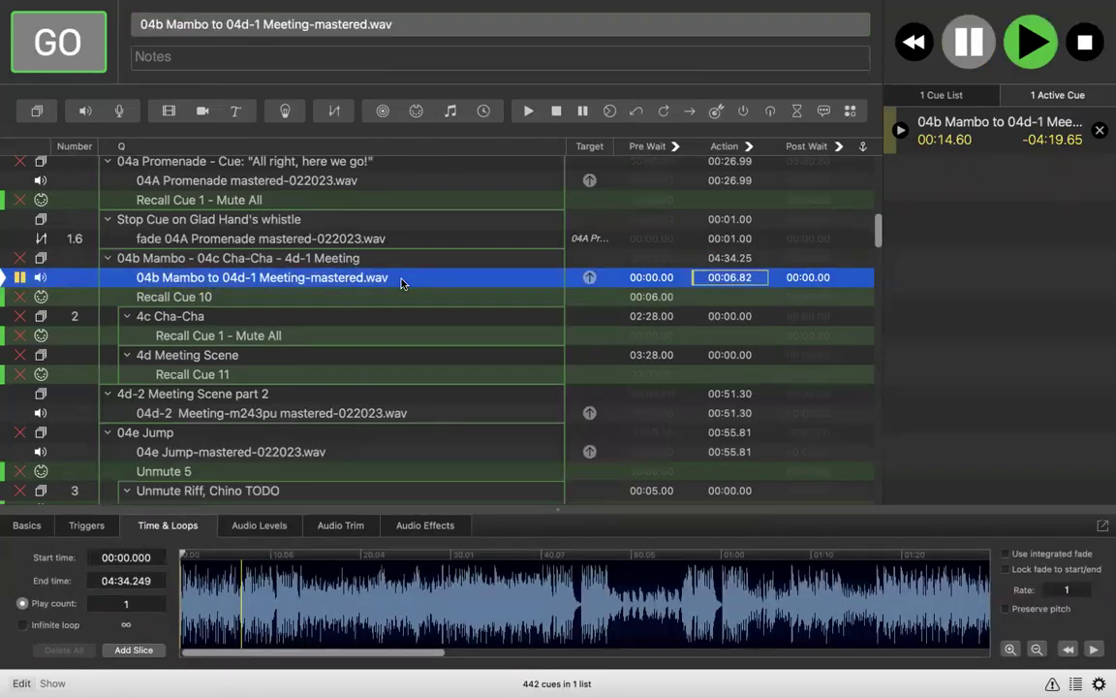
key(Escape)
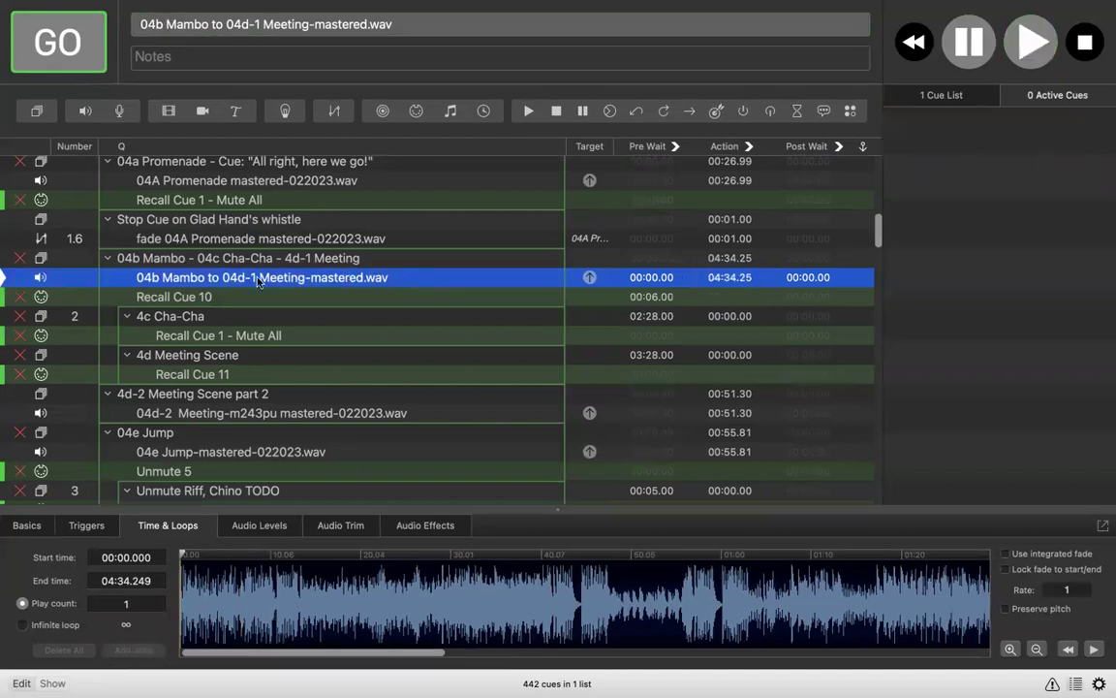
click(230, 296)
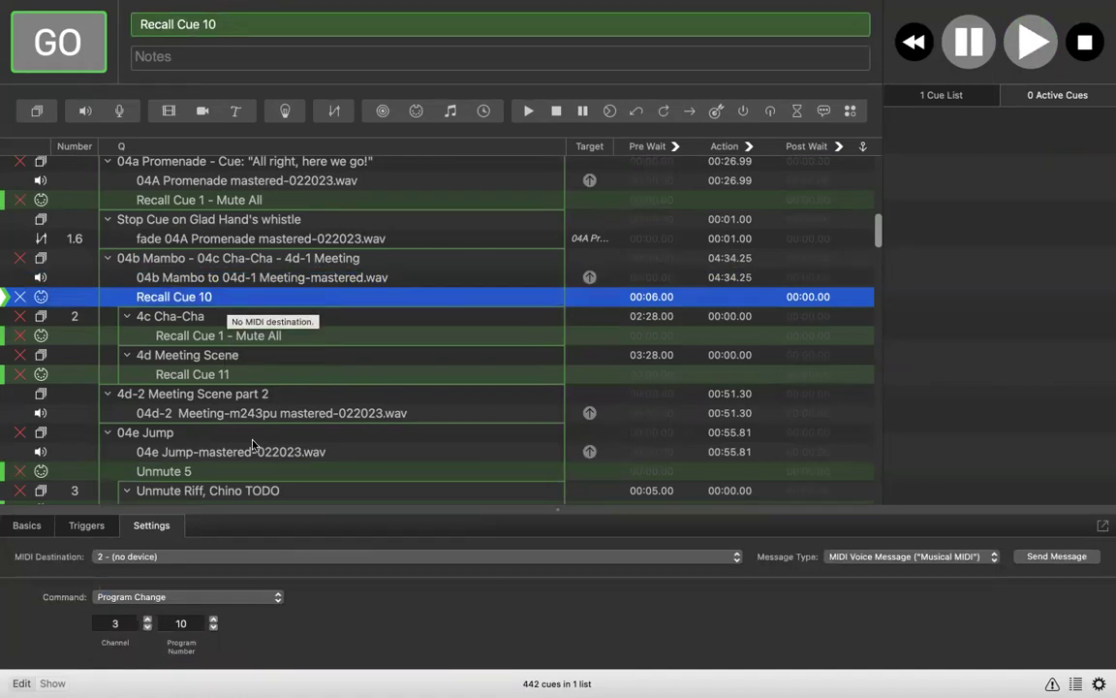
click(248, 278)
click(260, 590)
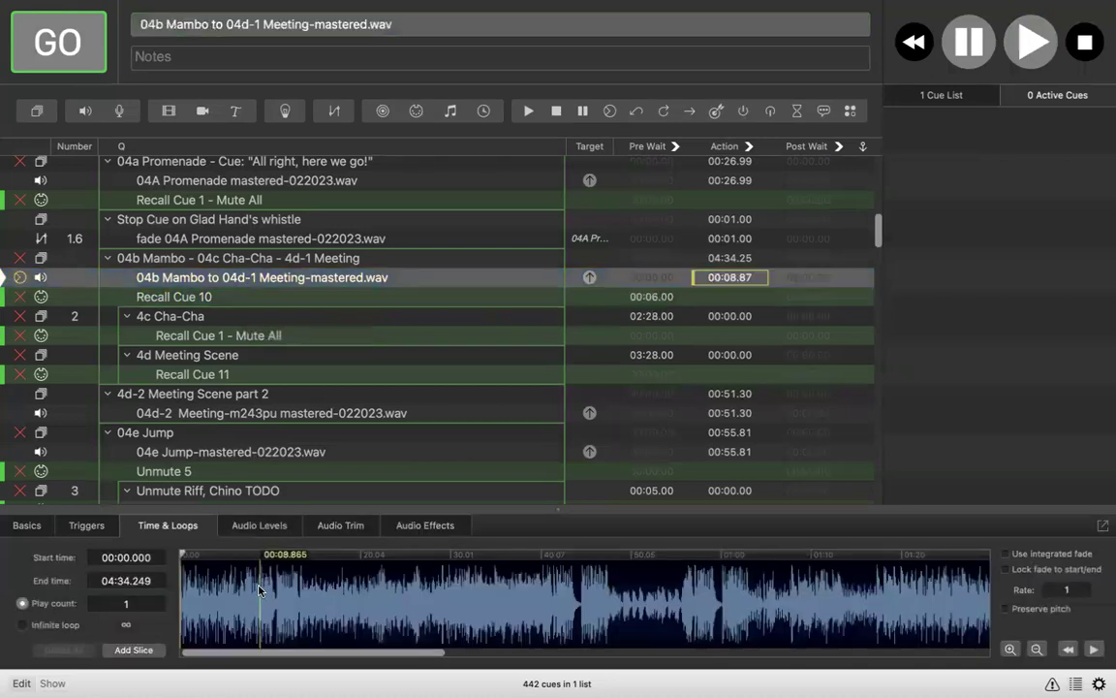
click(1093, 649)
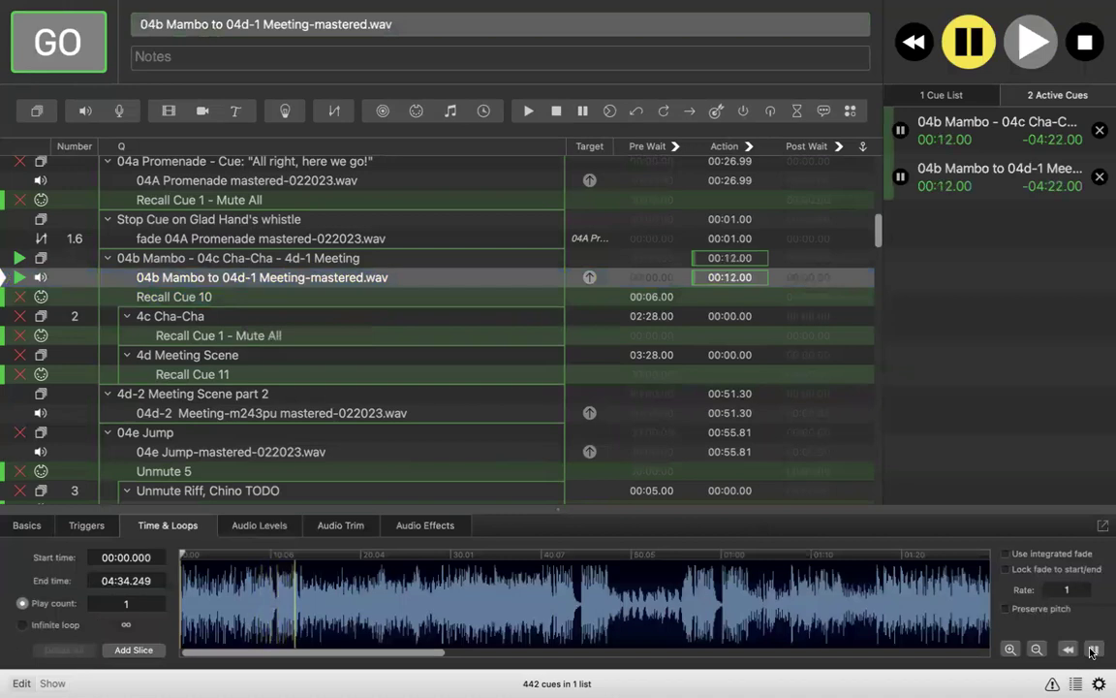
click(1092, 649)
click(1092, 649)
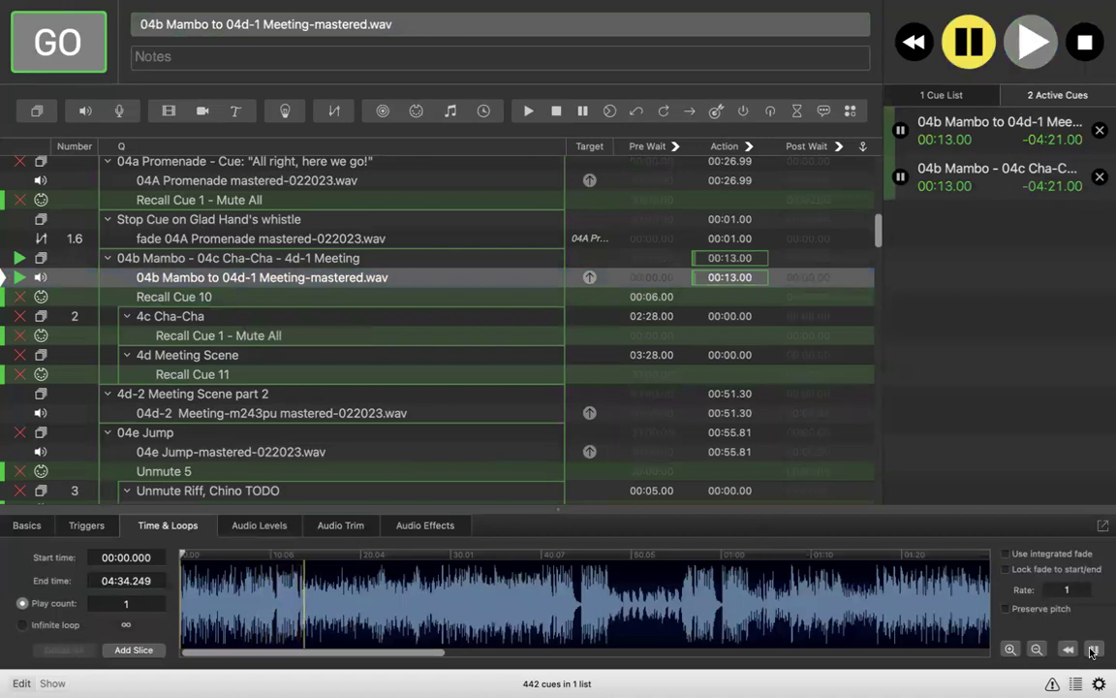
click(1092, 649)
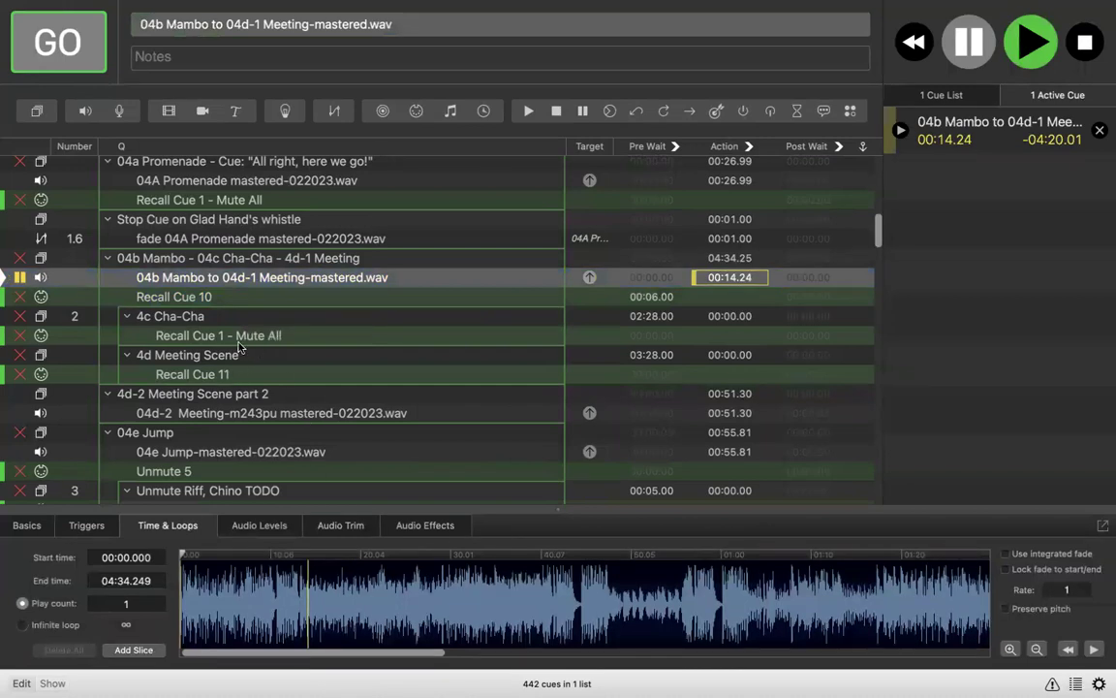
Step: Copy Recall Cue 1 - Mute All from the 4c Cha-Cha group to below Recall Cue 10 and set its pre-wait to 13 seconds
click(244, 337)
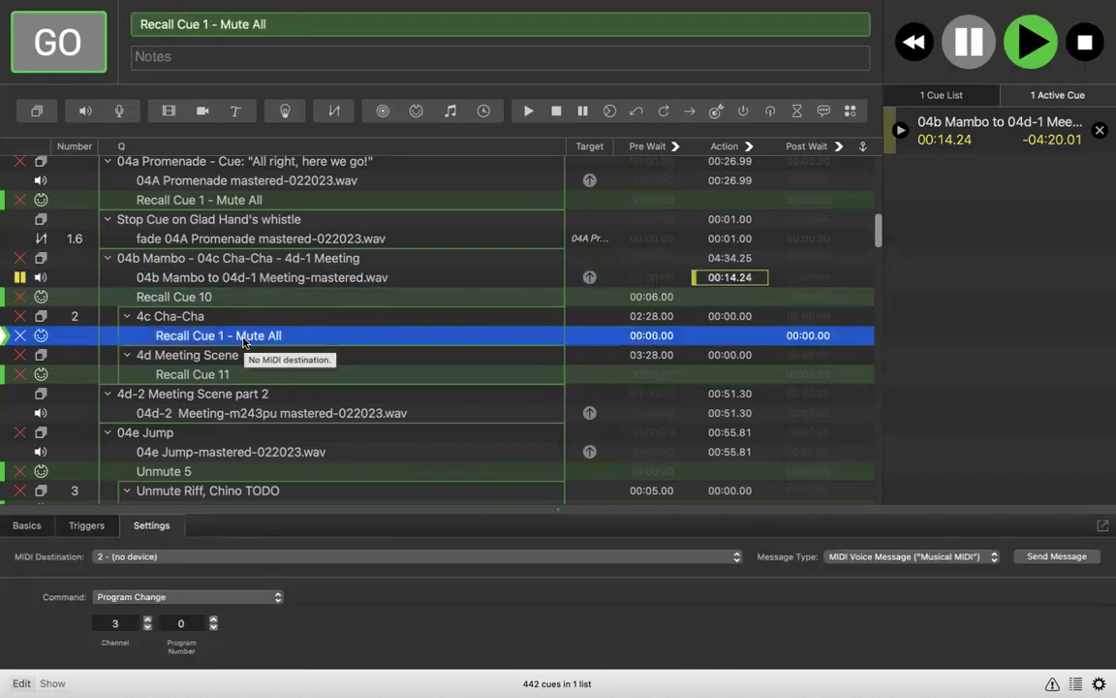
click(242, 299)
key(super+v)
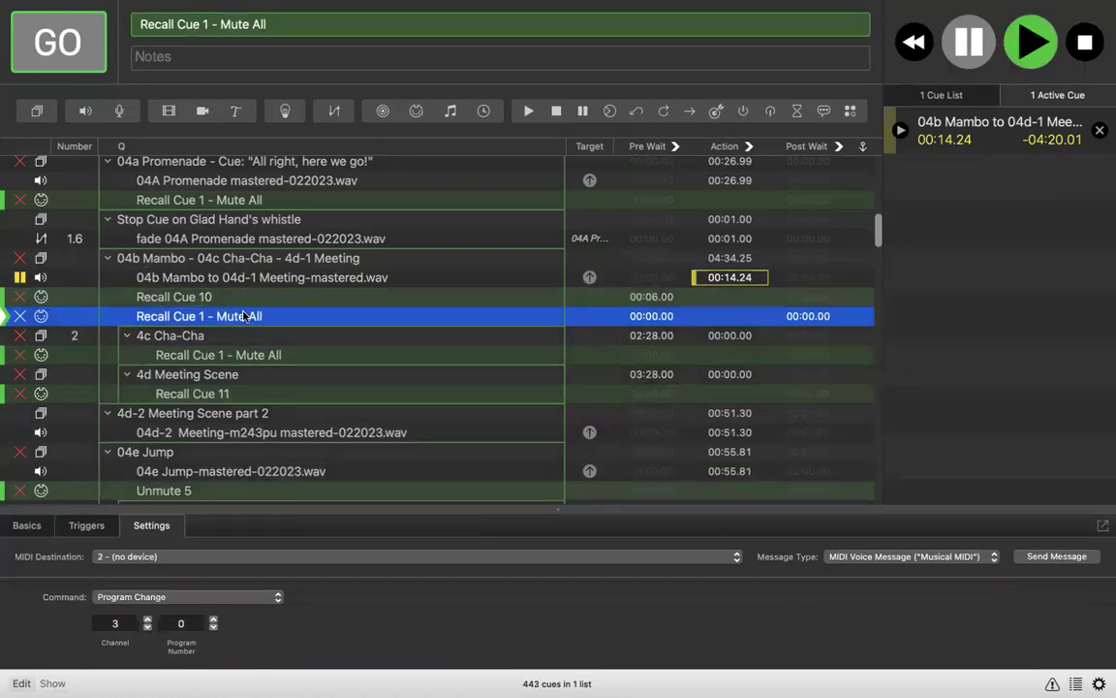
double_click(650, 317)
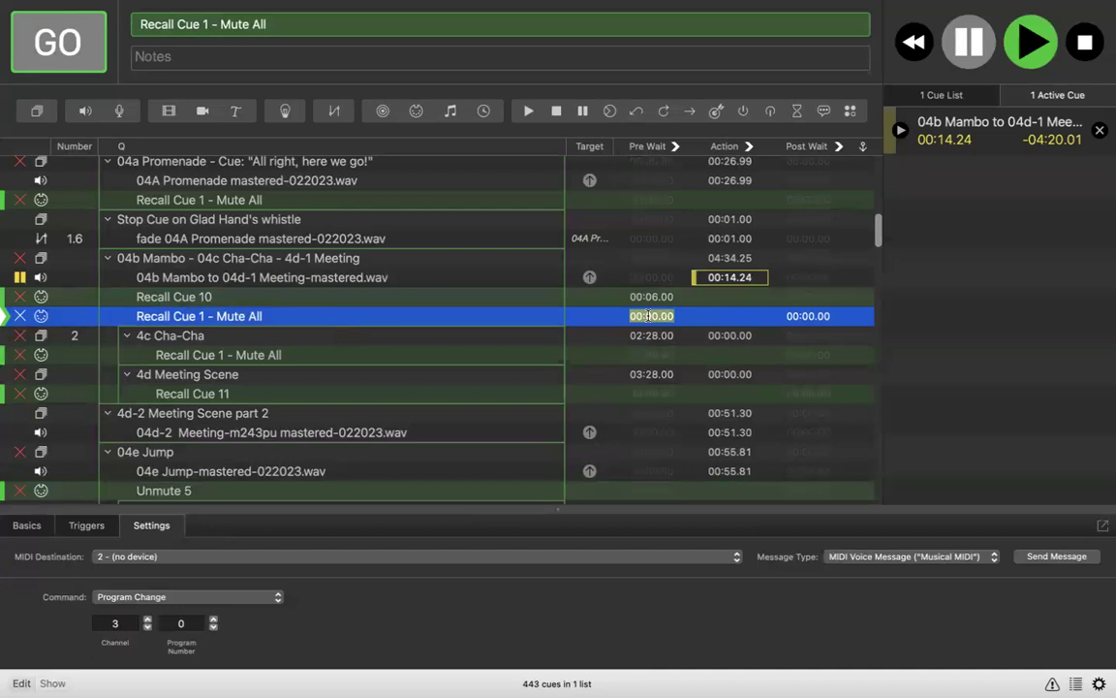
text(13)
key(Return)
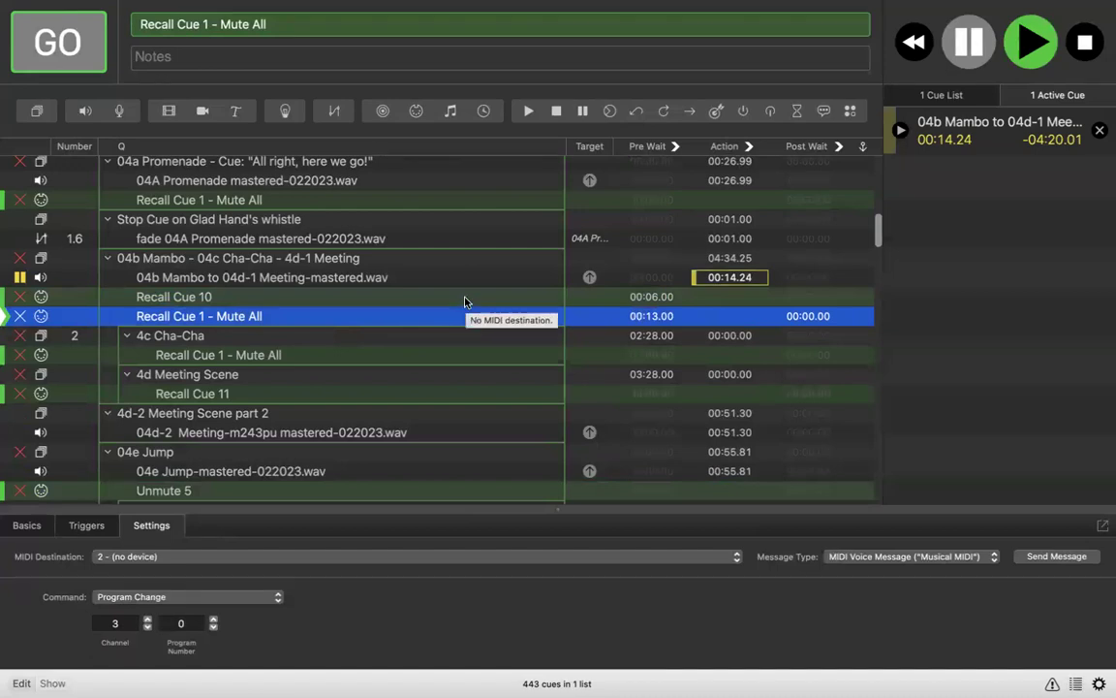
Step: Paste a copy of the Mambo group's Recall Cue 10 below its Recall Cue 1 - Mute All cue, keeping the same name
scroll(464, 301, down, 2)
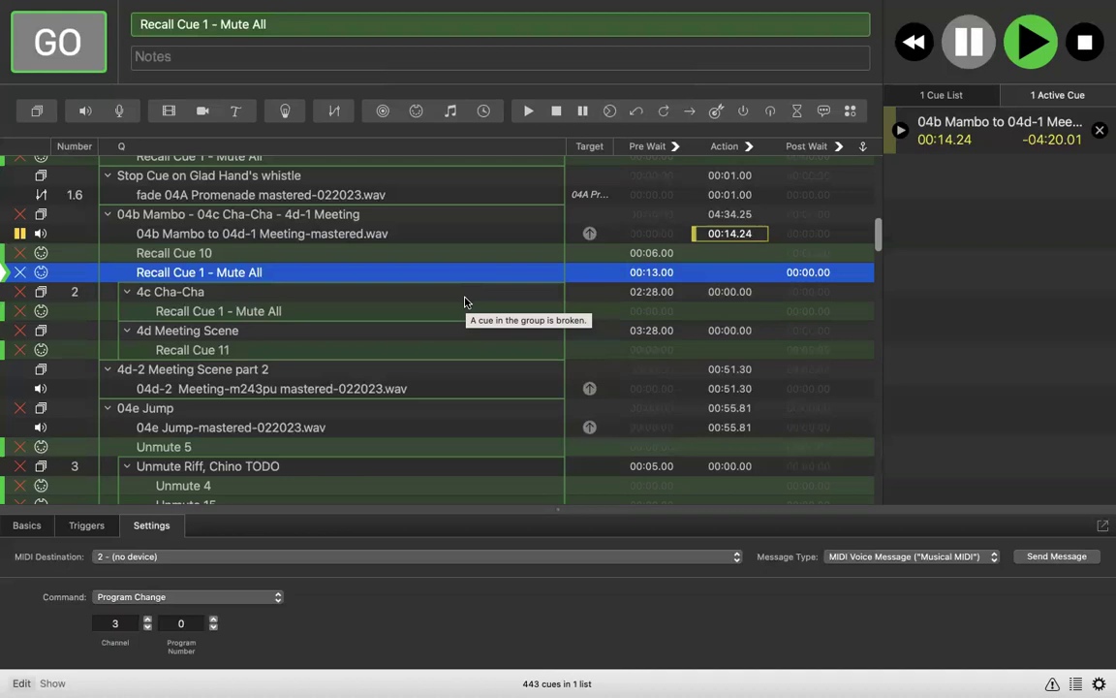
click(269, 257)
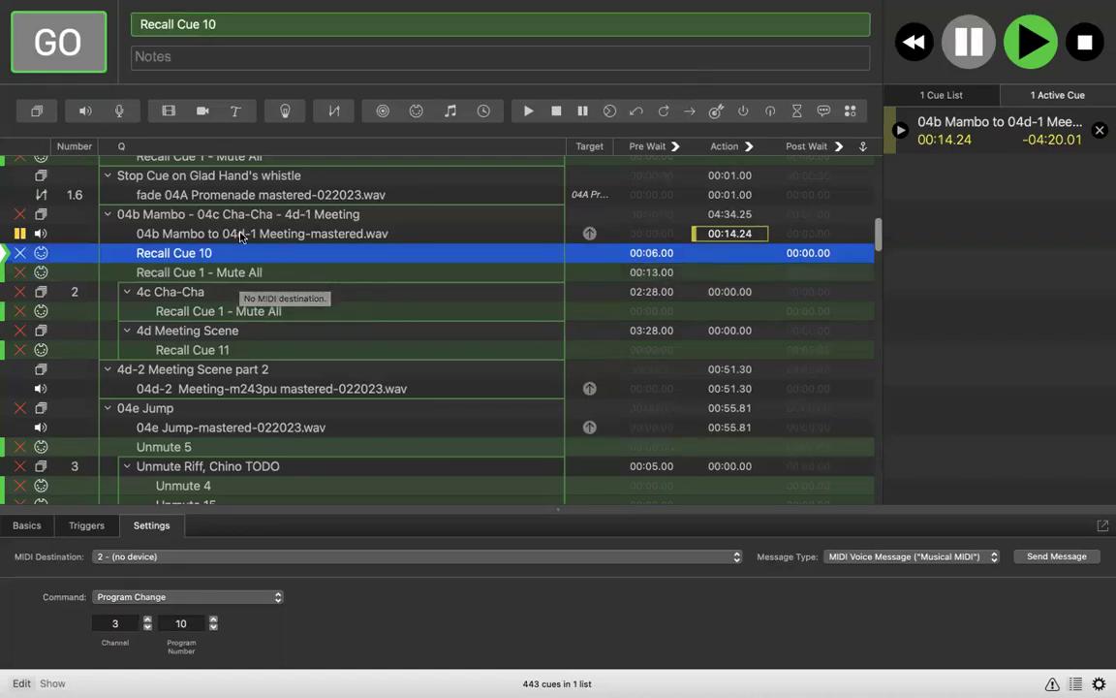
click(242, 235)
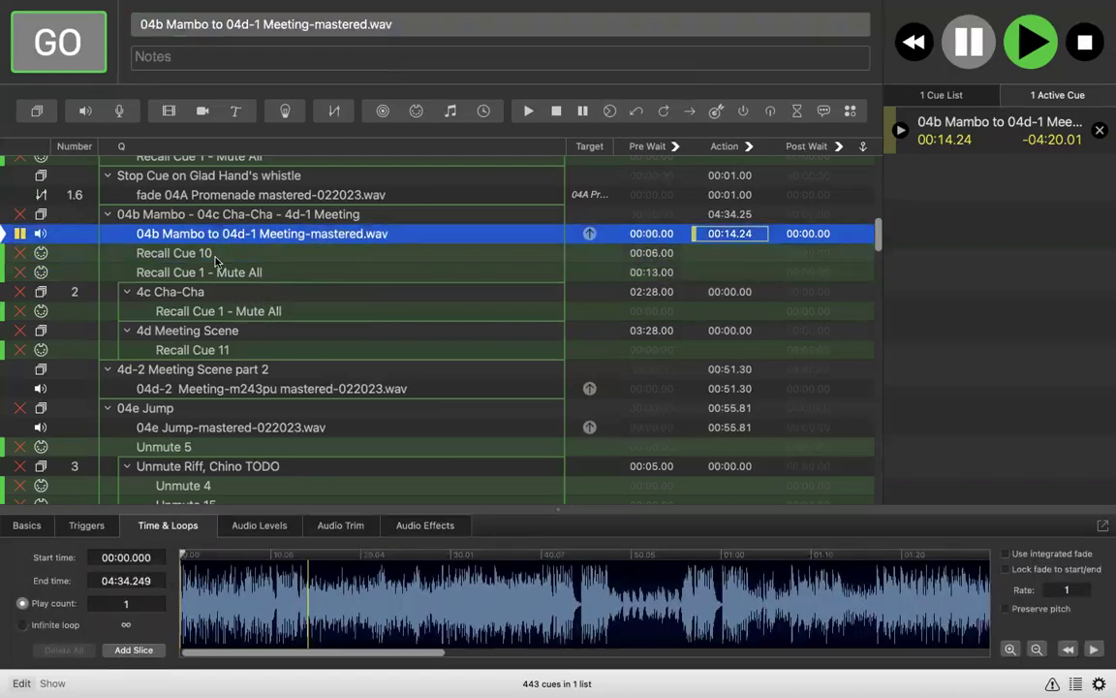
click(216, 257)
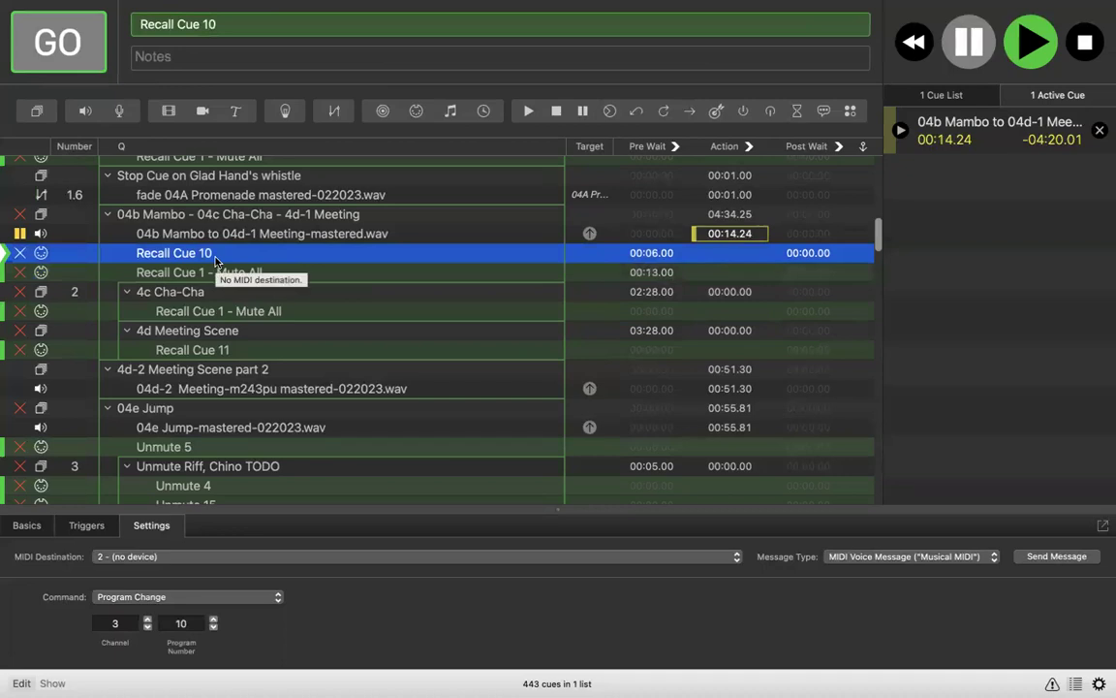
click(221, 272)
key(super+v)
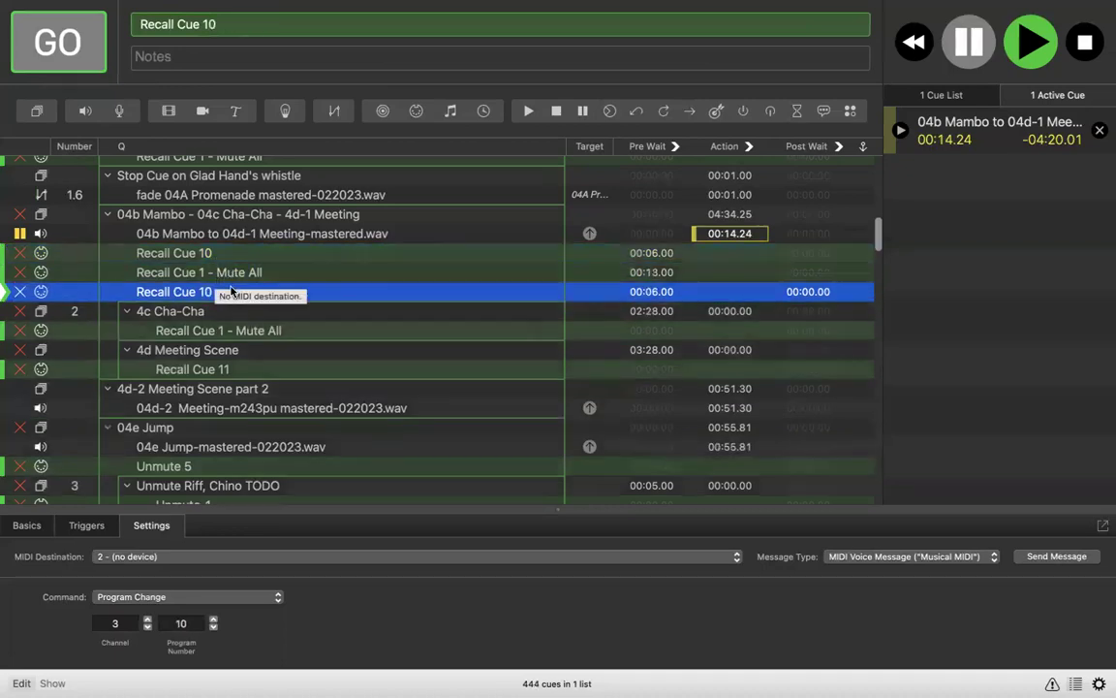
double_click(231, 290)
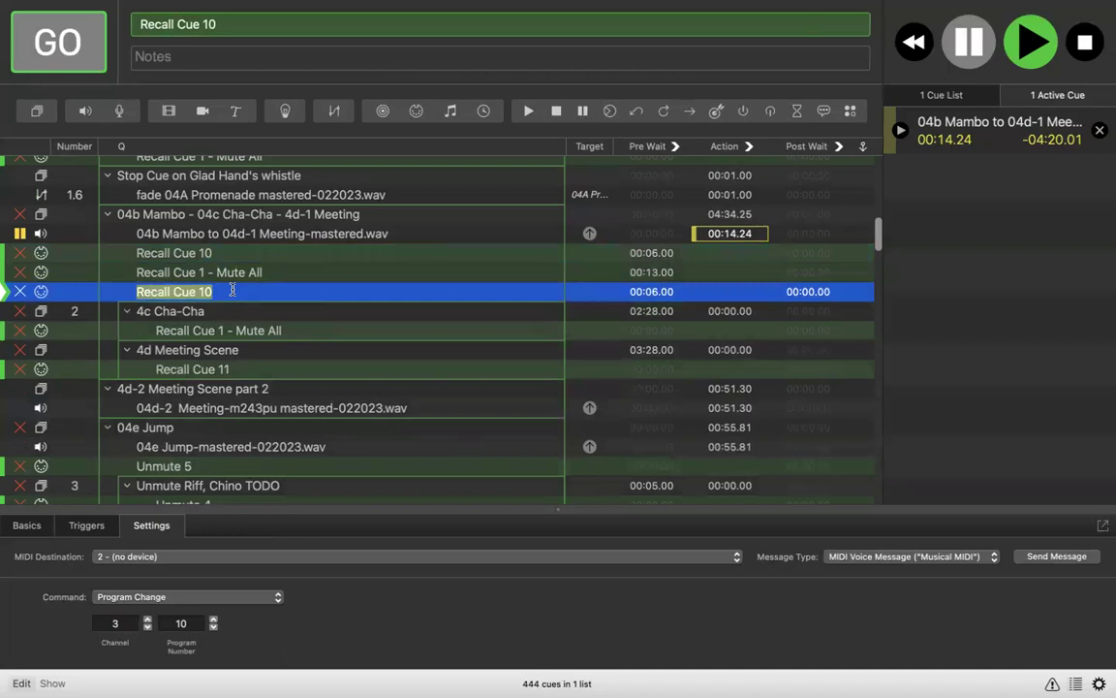
key(Up)
key(Down)
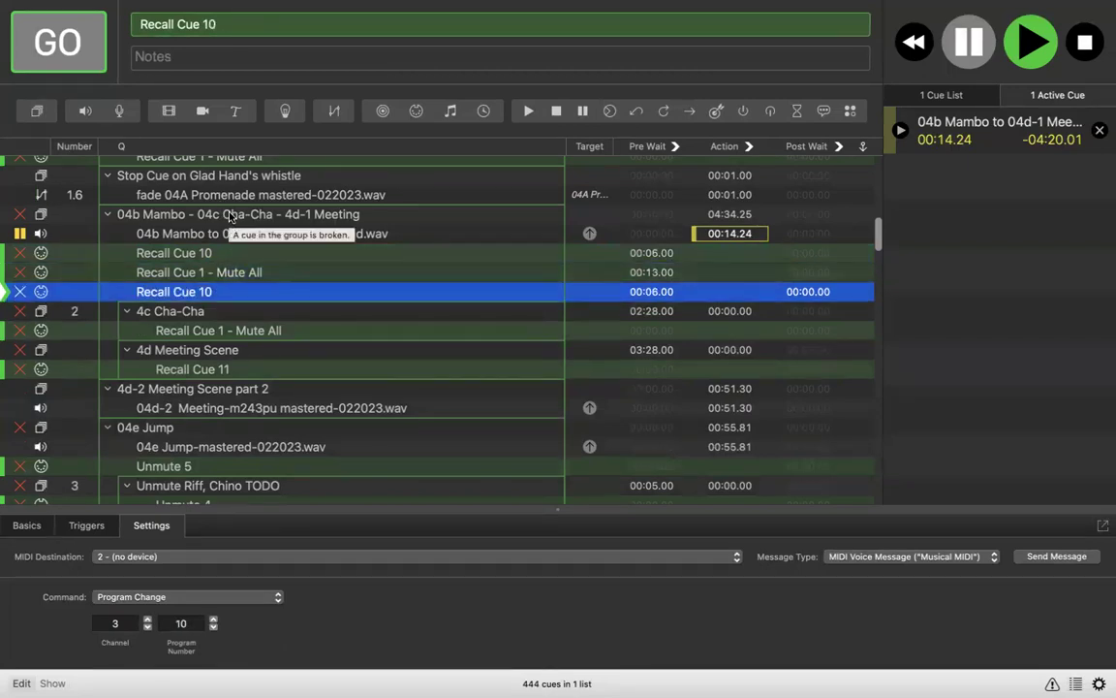
Step: Audition the Mambo audio from about 20 seconds and pause it at about 43 seconds
click(205, 234)
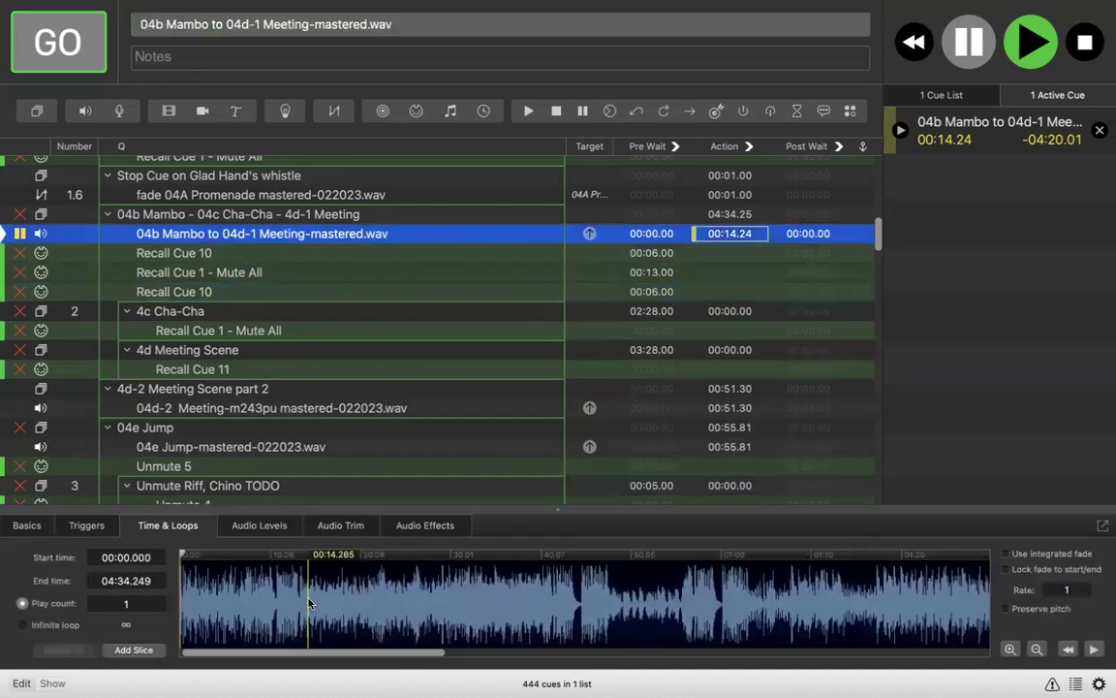
drag(310, 605, 386, 607)
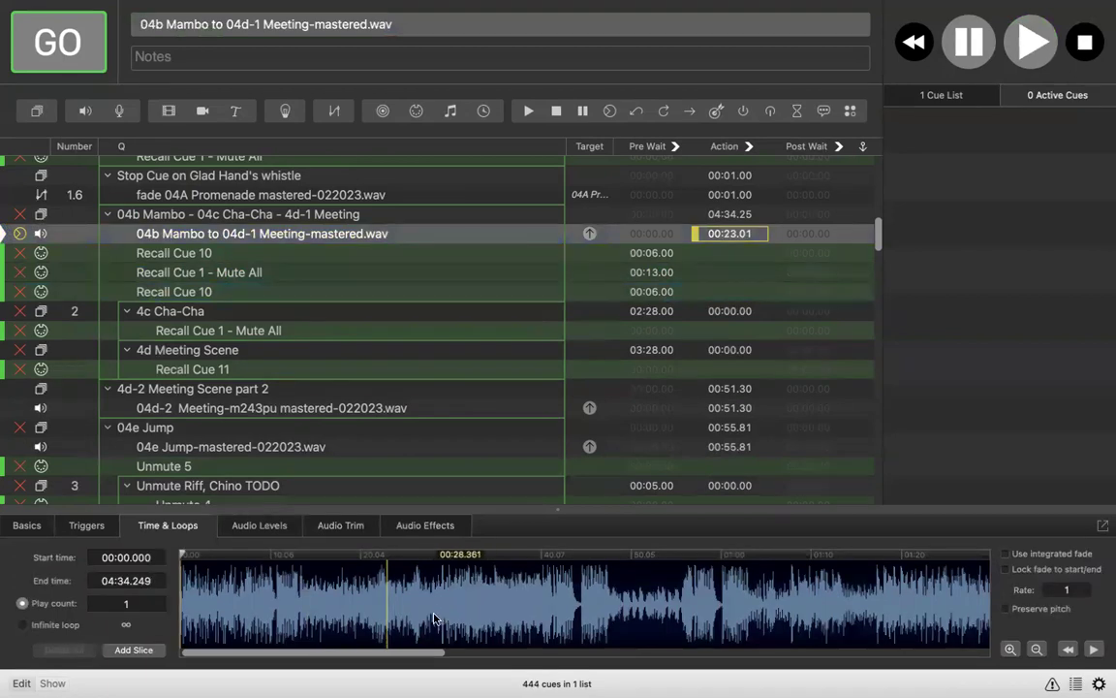
click(363, 609)
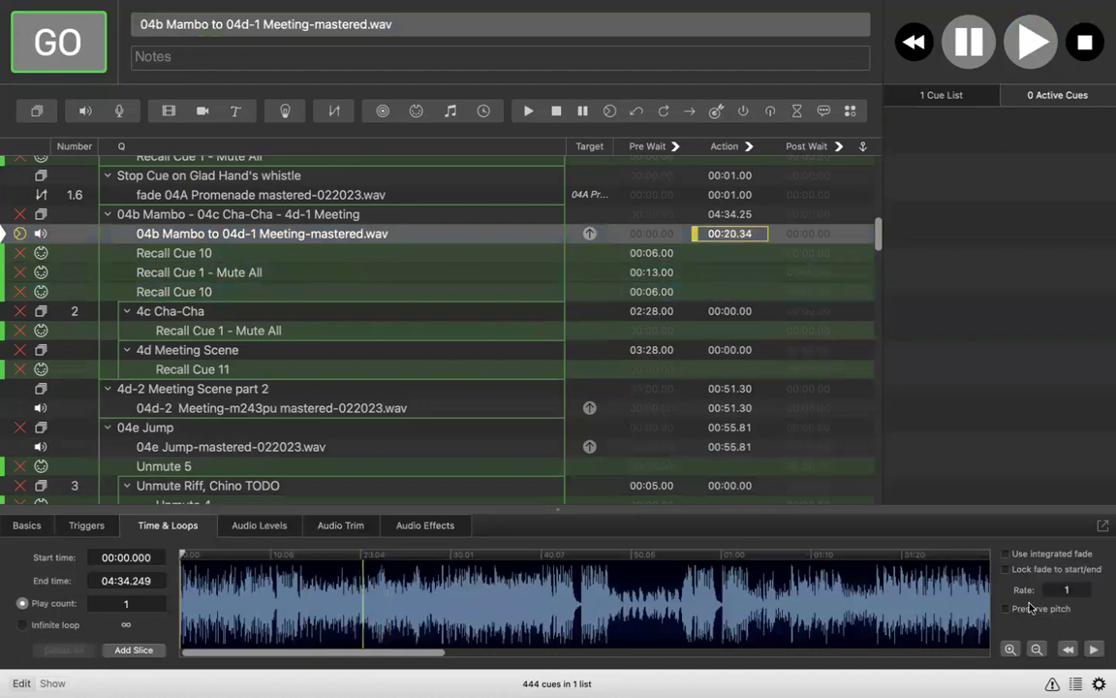
click(1096, 649)
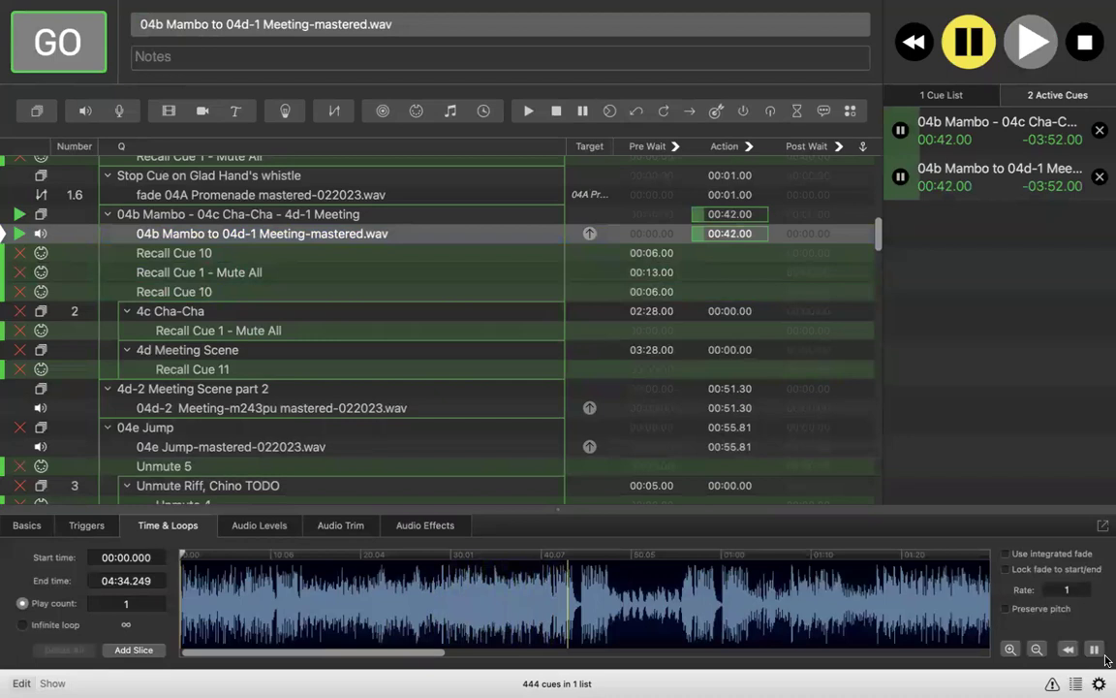
click(1093, 652)
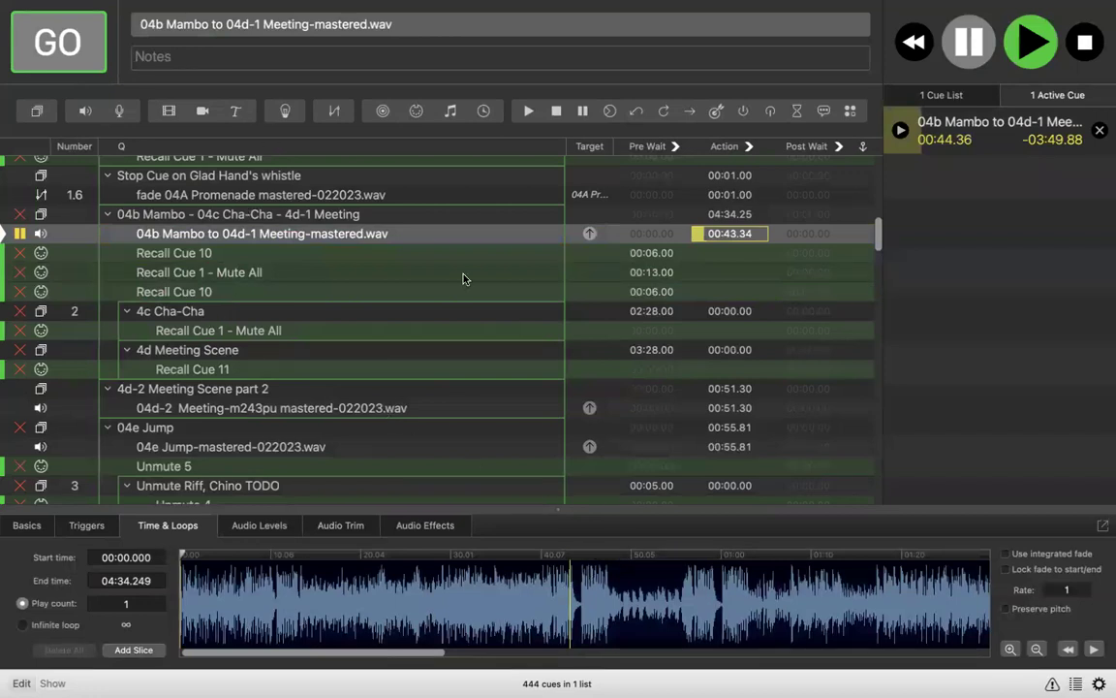
Step: Set the pre-wait of the second Recall Cue 10 in the Mambo group to 43 seconds
click(657, 295)
double_click(655, 292)
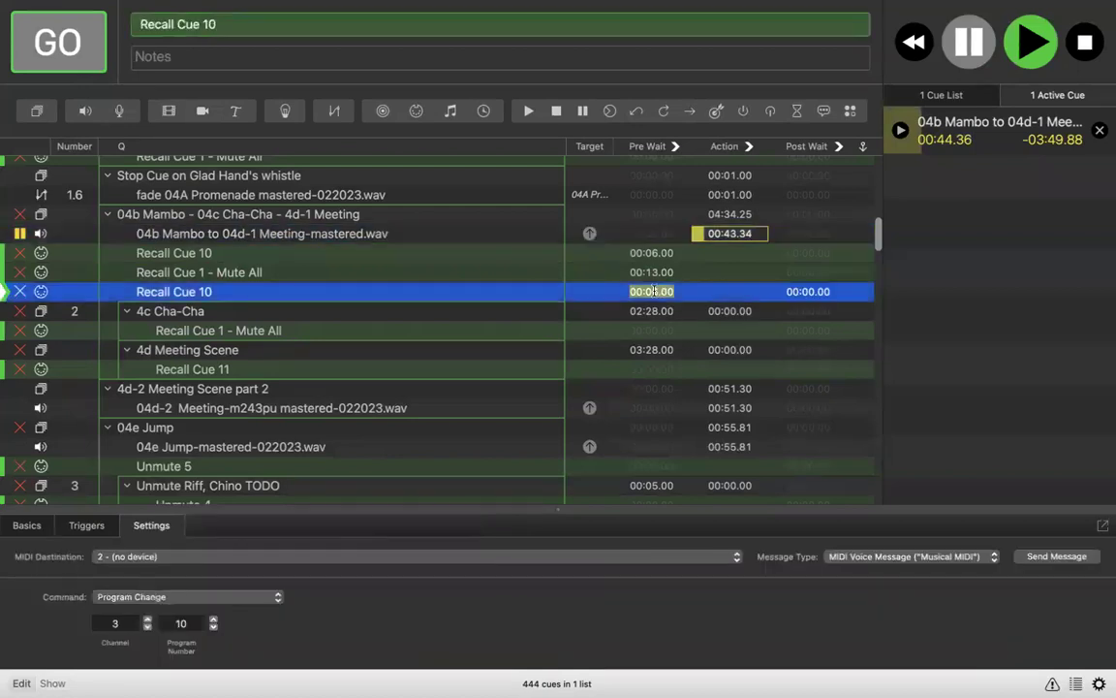
text(43)
key(Return)
Step: Copy the Mambo group's Recall Cue 1 - Mute All below the second Recall Cue 10 and set its pre-wait to 46 seconds
click(499, 275)
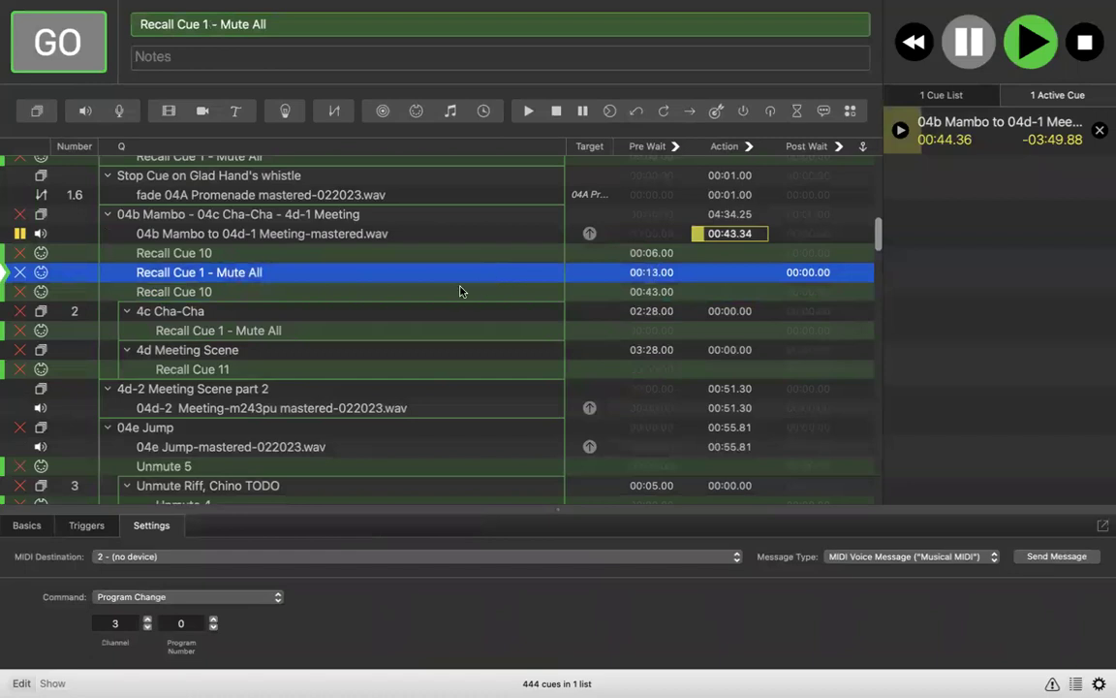
click(457, 294)
key(super+v)
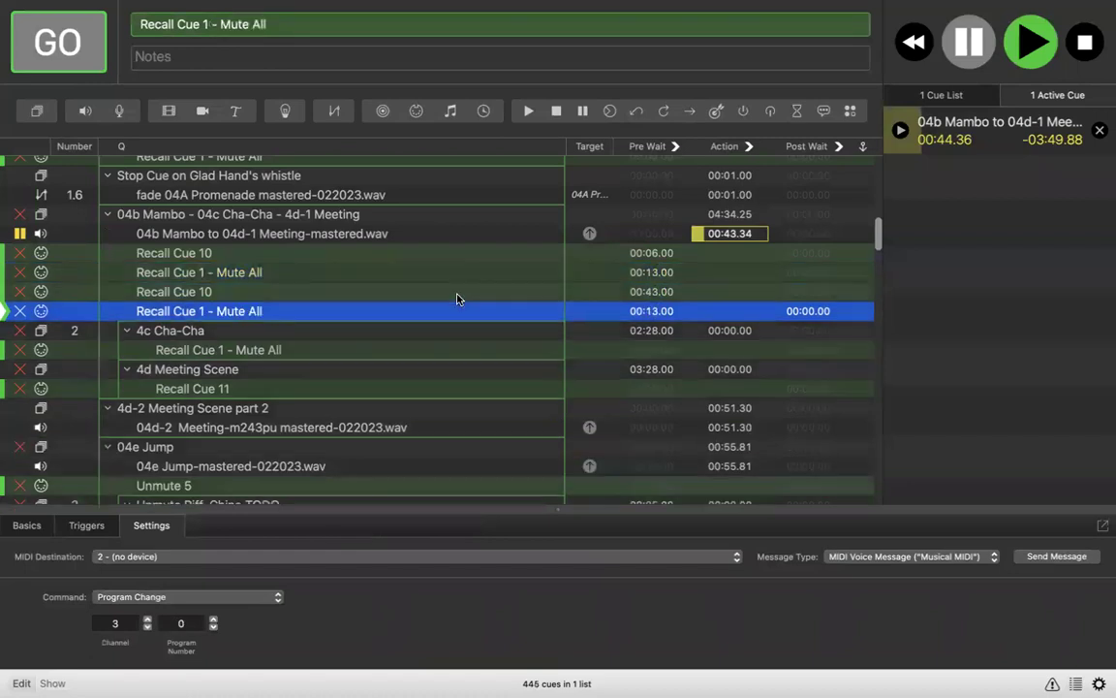
double_click(646, 311)
text(46)
key(Return)
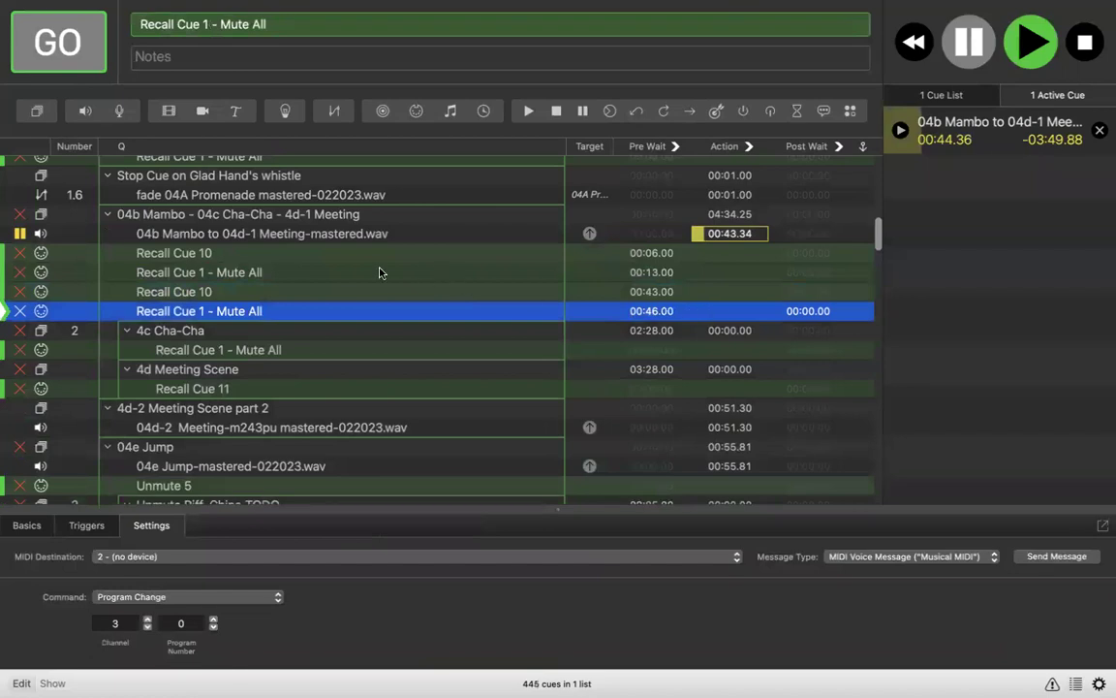
Step: Paste a copy of the second Recall Cue 10 below the 46-second Mute All cue
click(318, 292)
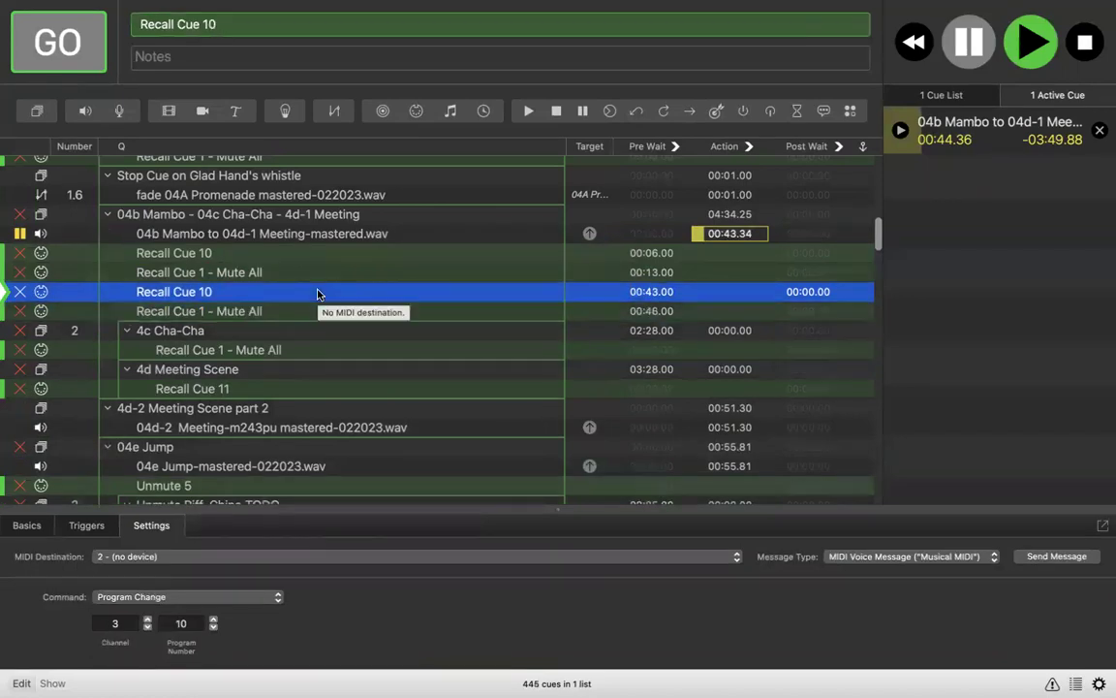
click(302, 311)
key(super+v)
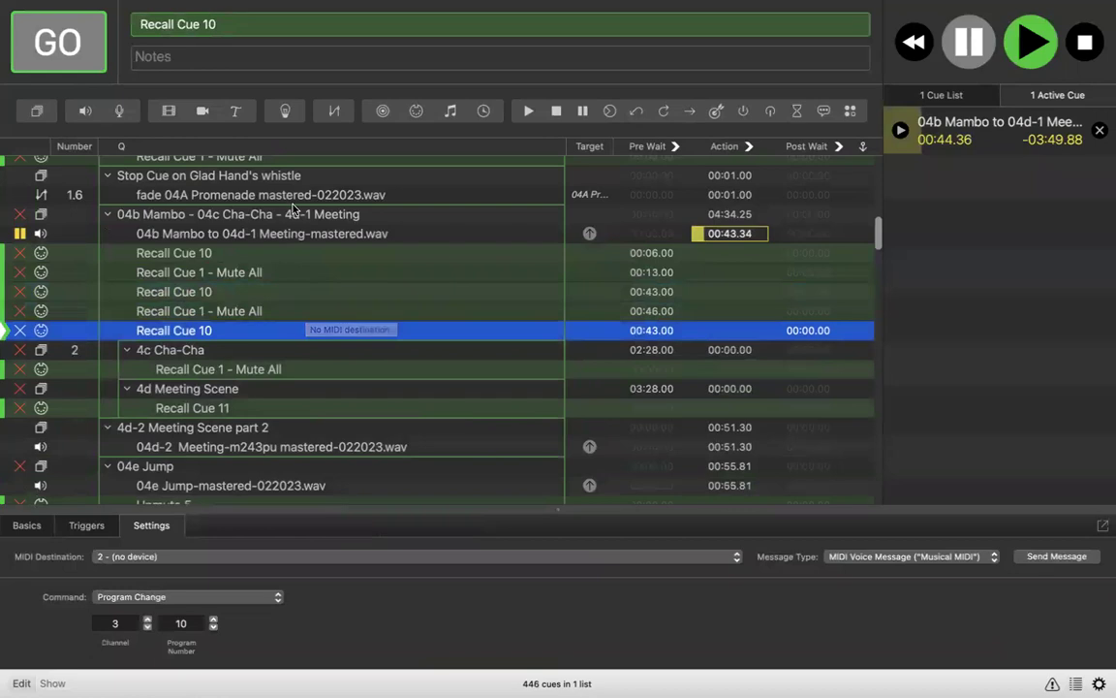
Step: Audition the 04b Mambo audio from about 47 seconds in stages and pause it at about 59.5 seconds
click(309, 235)
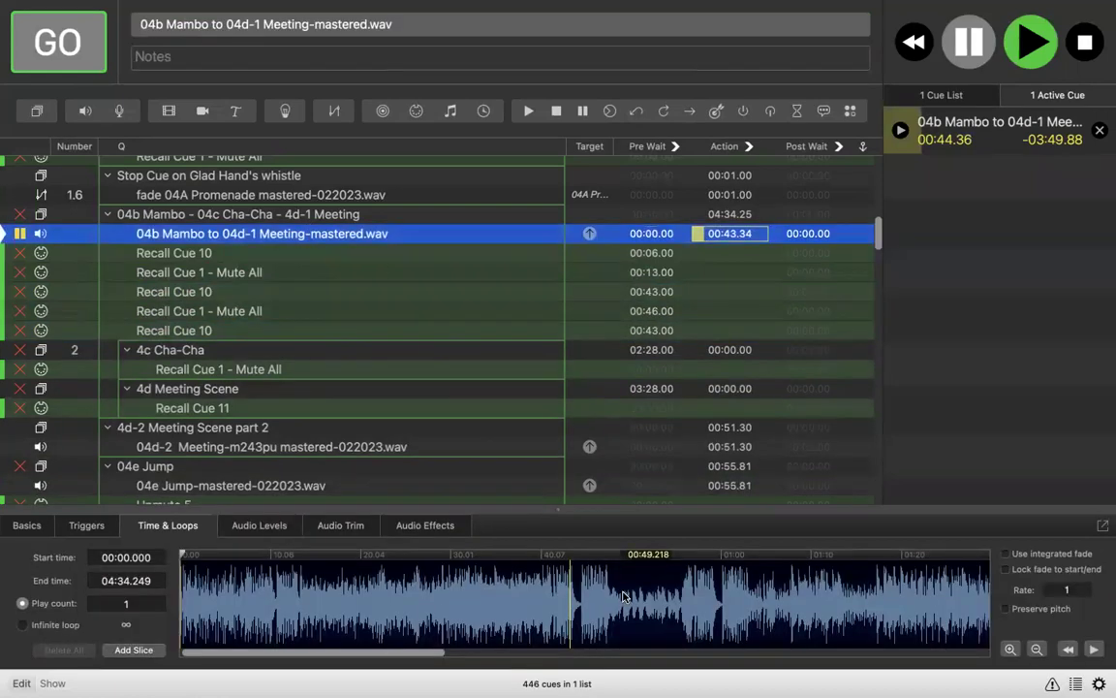
click(605, 625)
click(604, 625)
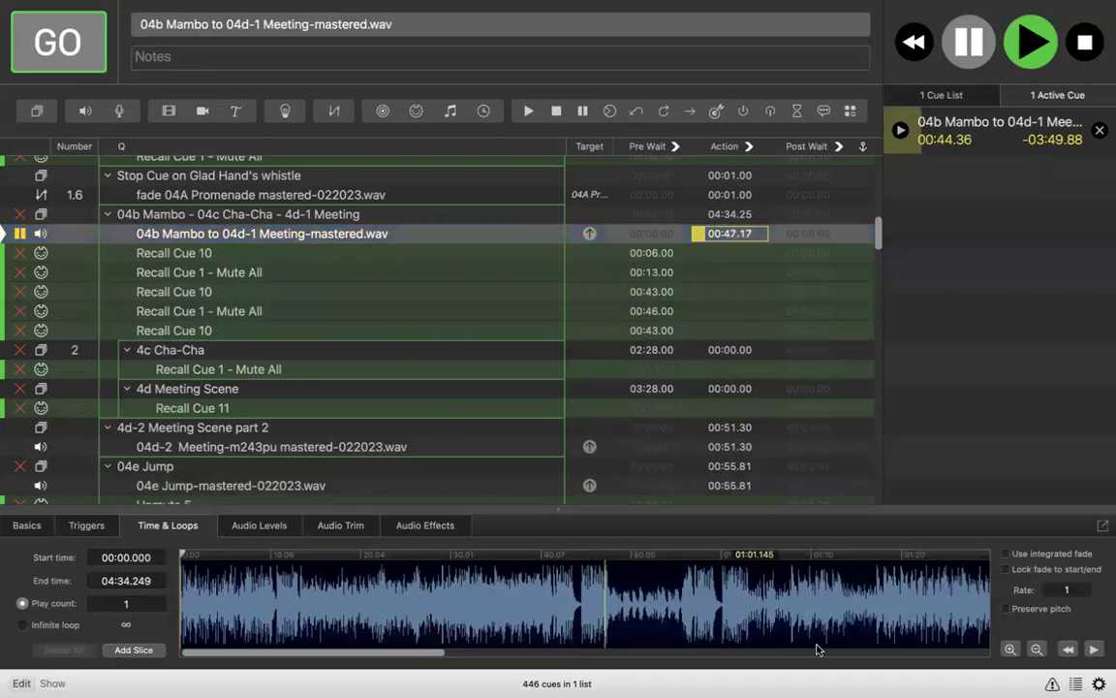
click(1095, 654)
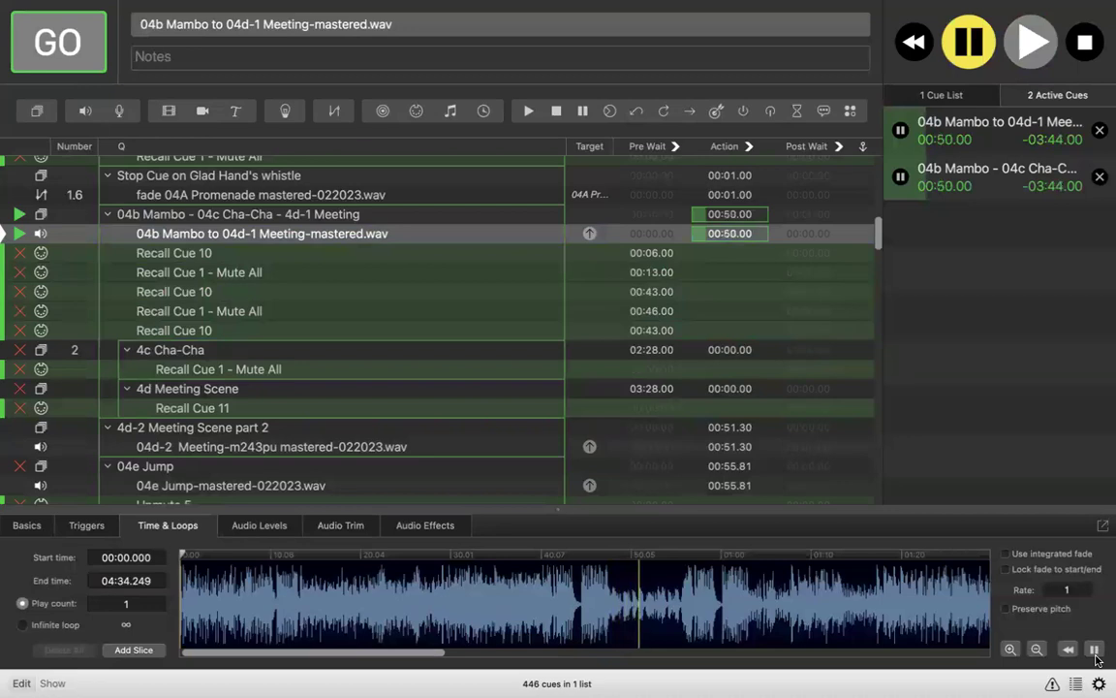
click(1089, 651)
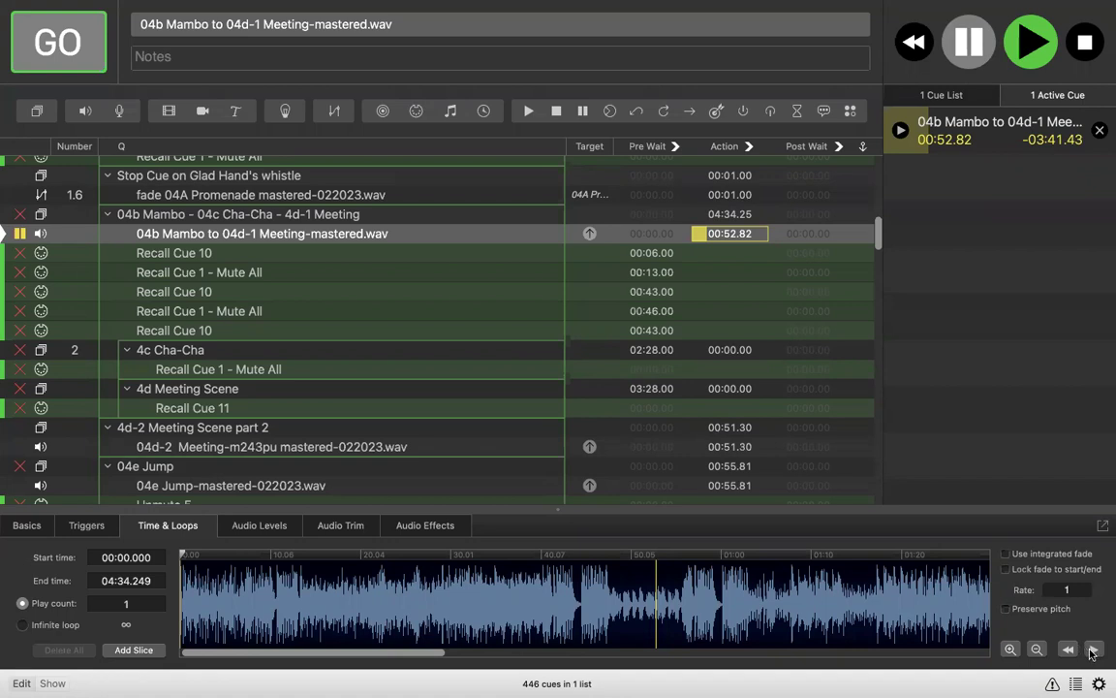
click(1091, 651)
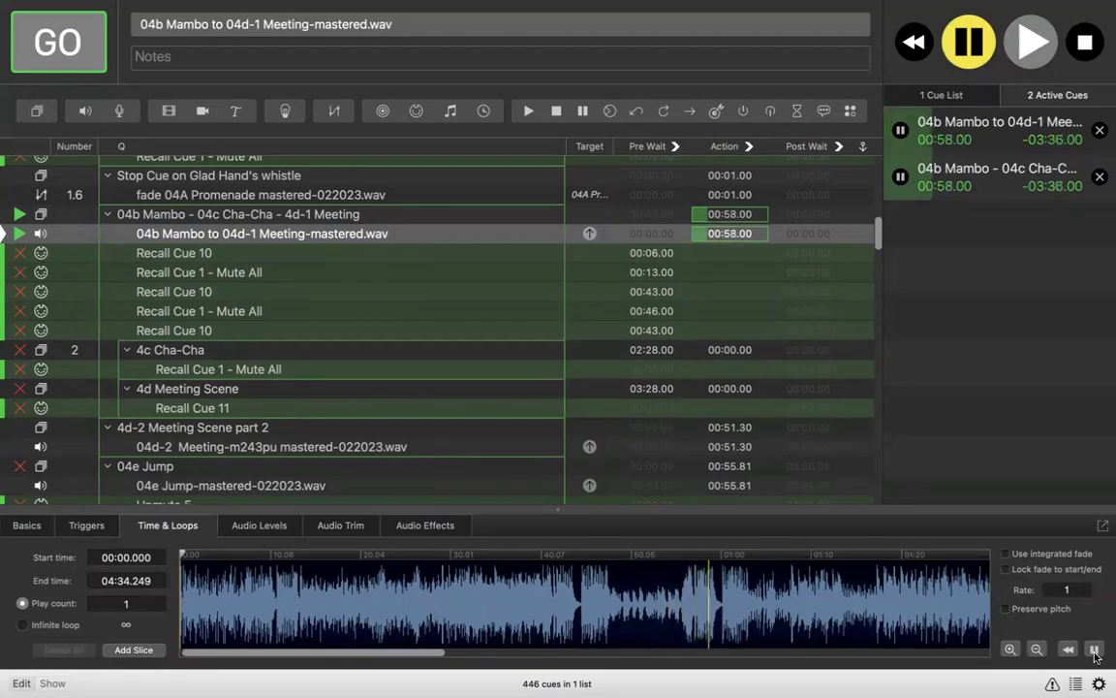
click(1093, 651)
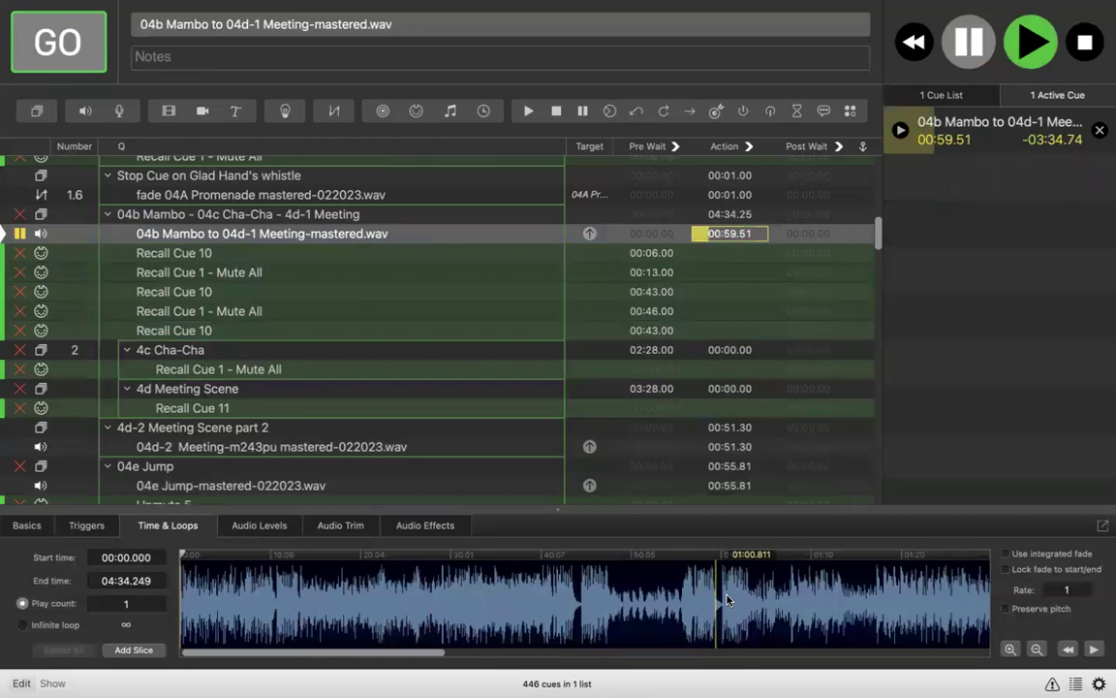
Step: Stop playback, replay the Mambo audio from about 58.5 seconds and pause it at about 59.4 seconds
key(Escape)
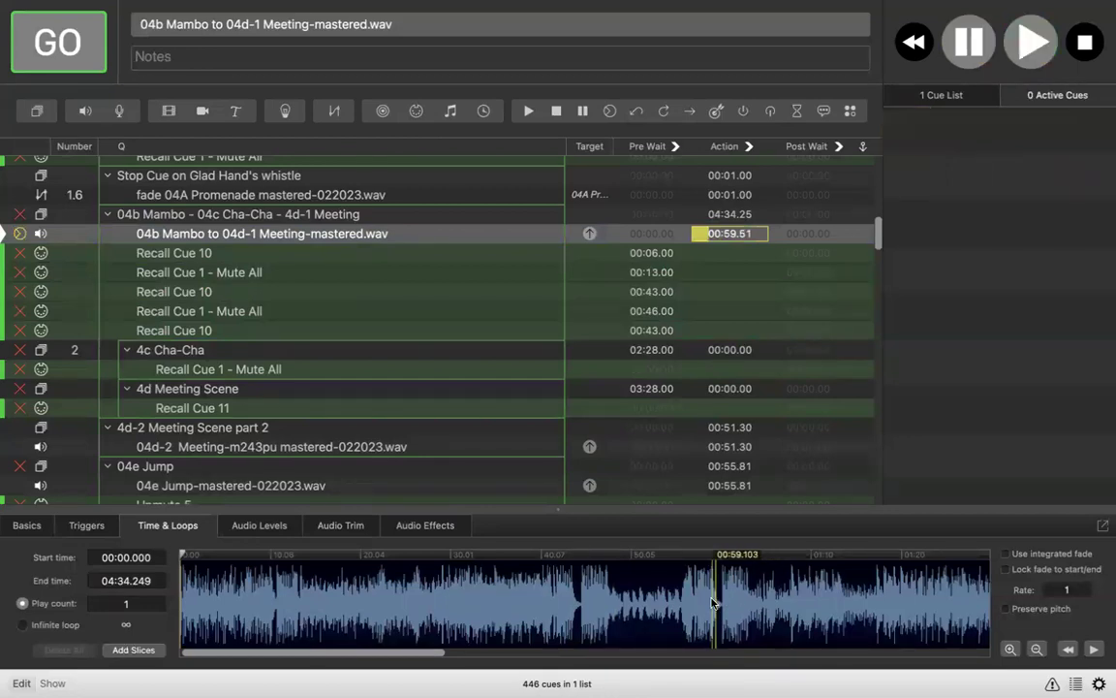
click(709, 601)
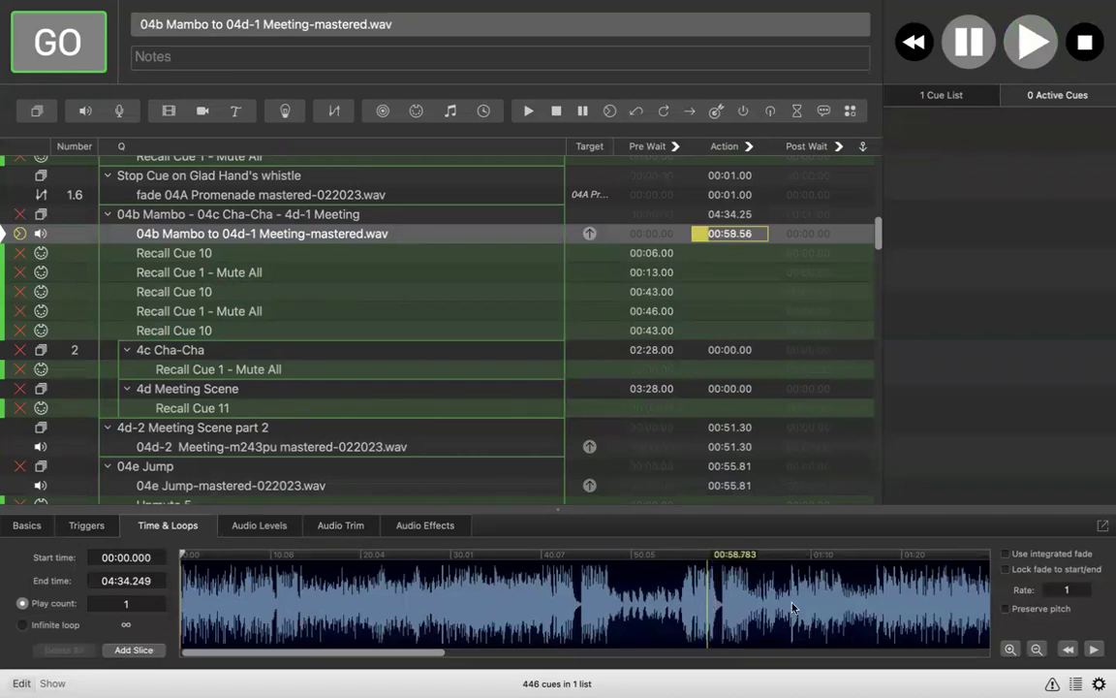
key(v)
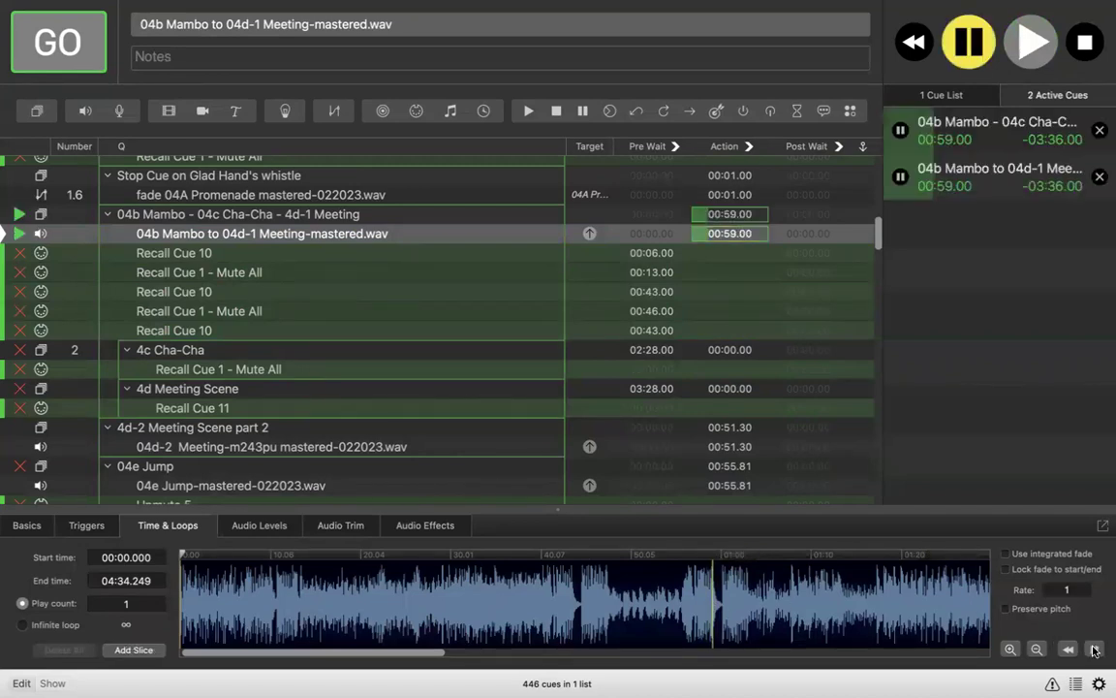
key(p)
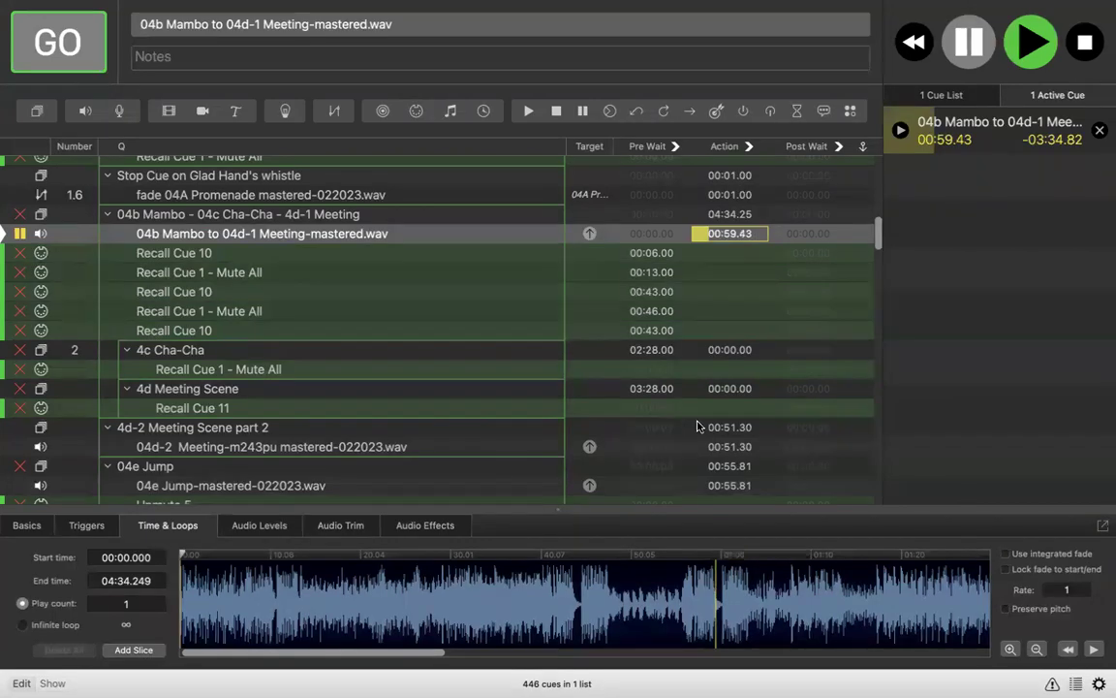
Step: Set the pre-wait of the third Recall Cue 10 in the Mambo group to 58 seconds
double_click(641, 331)
text(58)
key(Return)
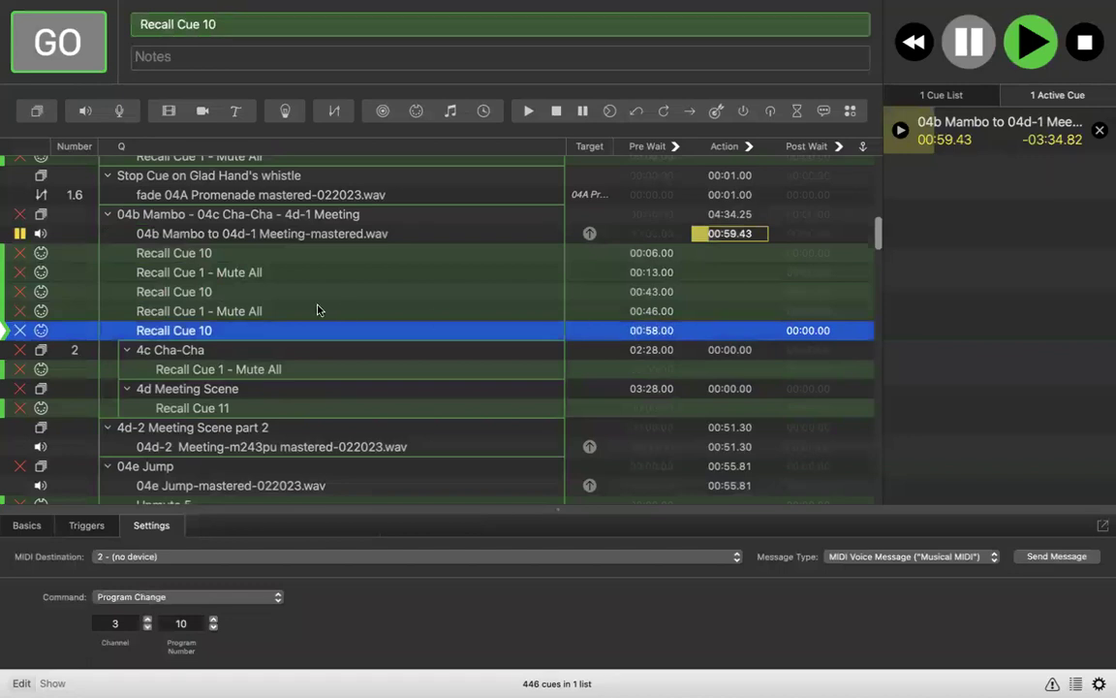
Step: Copy the 46-second Recall Cue 1 - Mute All below the third Recall Cue 10 and set its pre-wait to 1:01
click(287, 311)
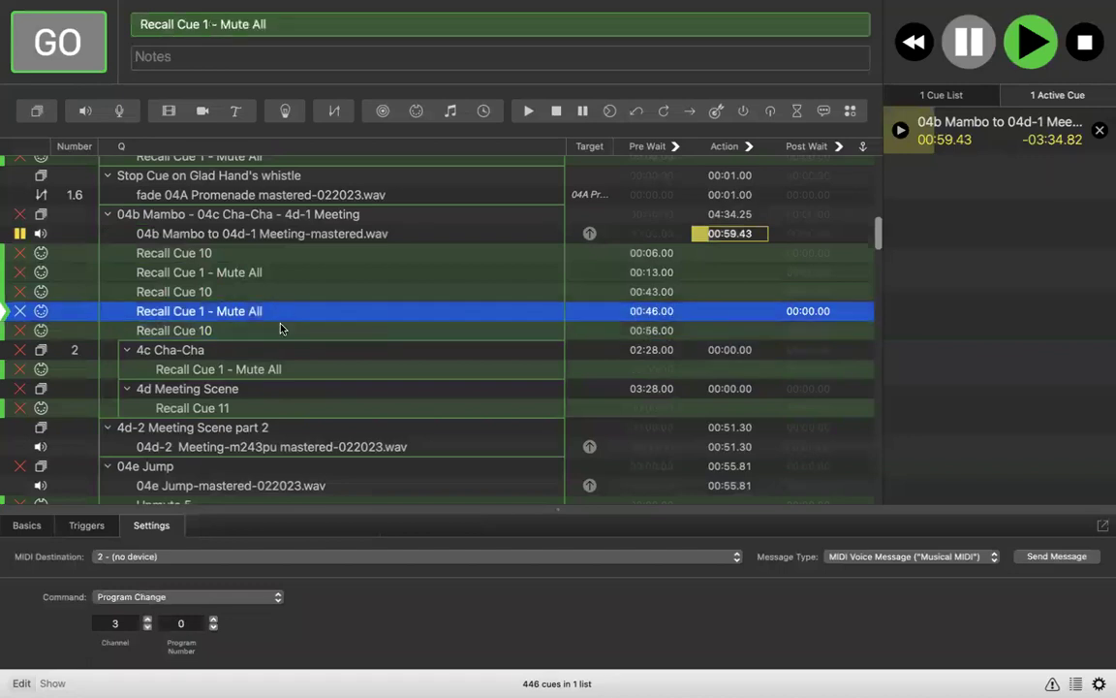
click(274, 331)
key(super+v)
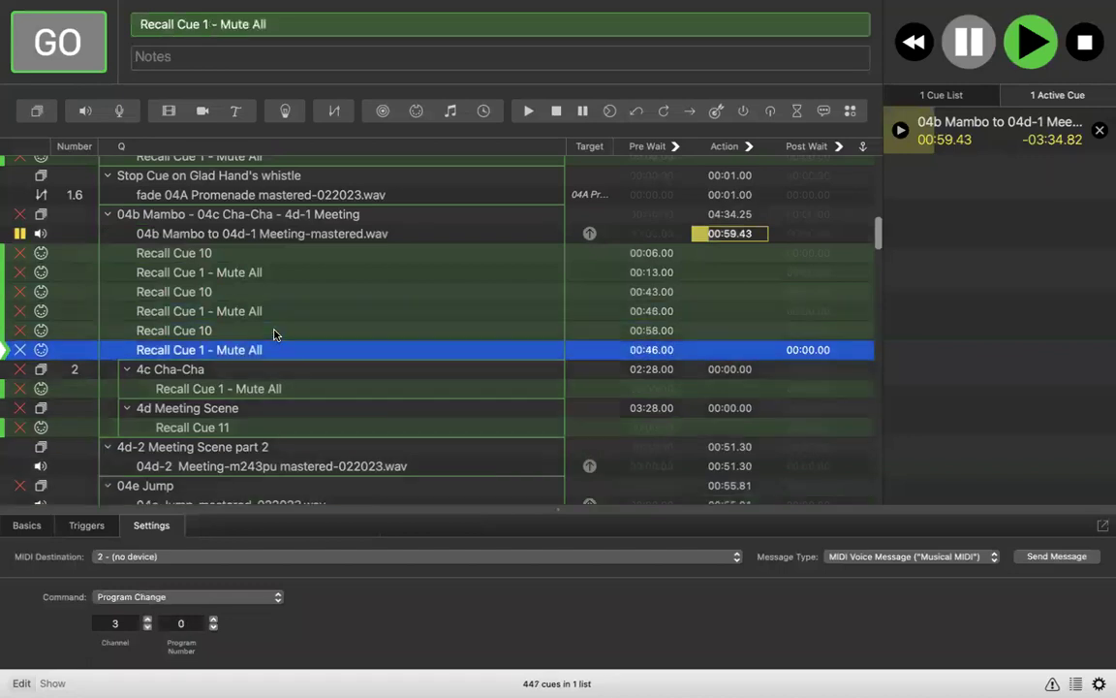
double_click(639, 351)
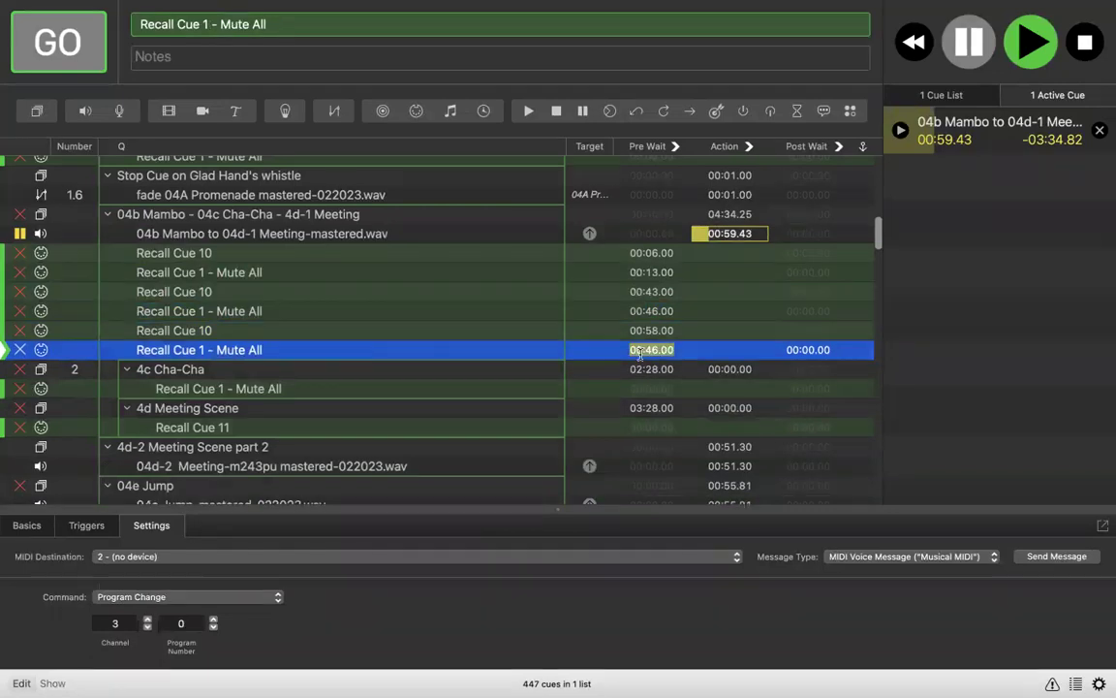
text(1:01)
key(Return)
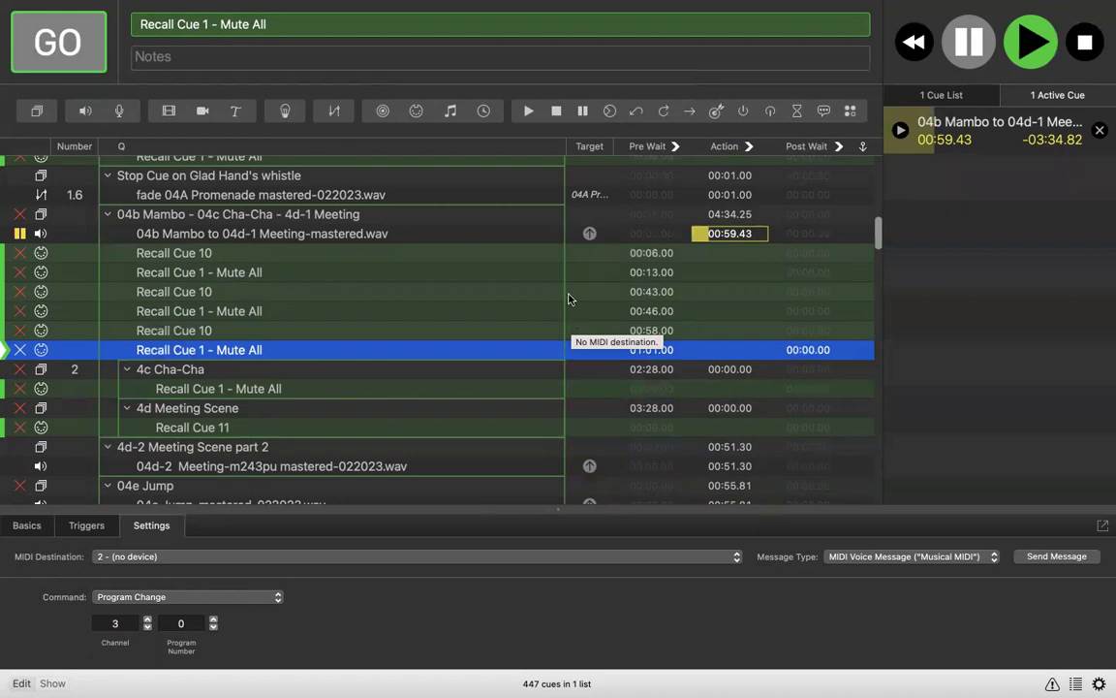
Step: Copy the 58-second Recall Cue 10 and paste it below the 1:01 Mute All cue
click(290, 332)
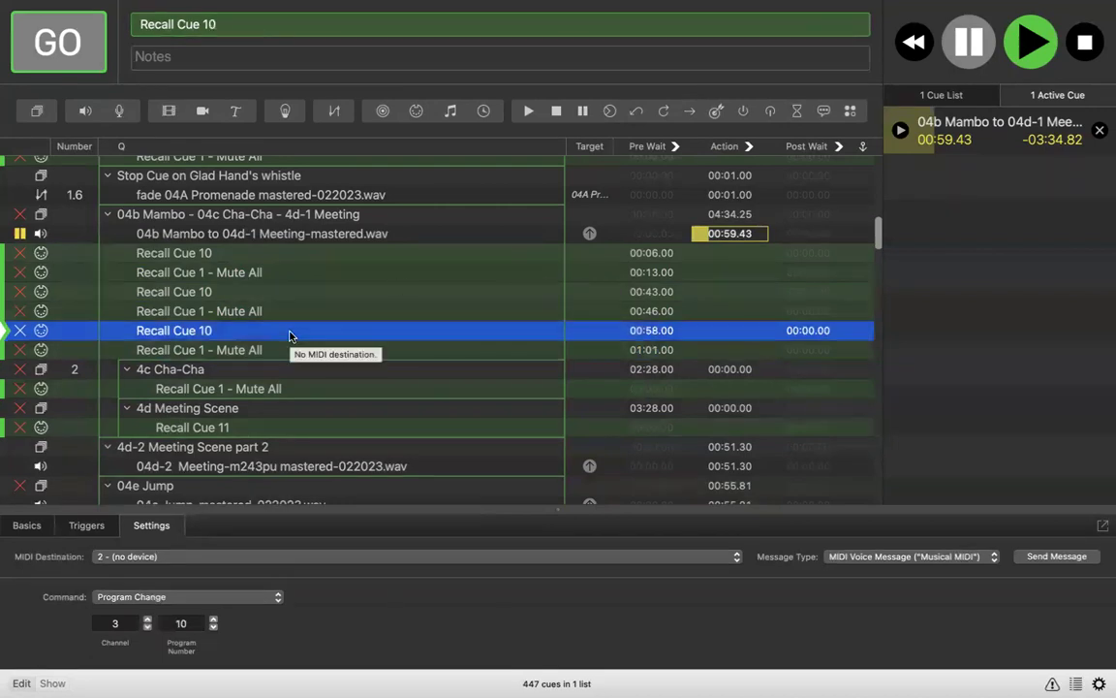
click(275, 349)
key(super+v)
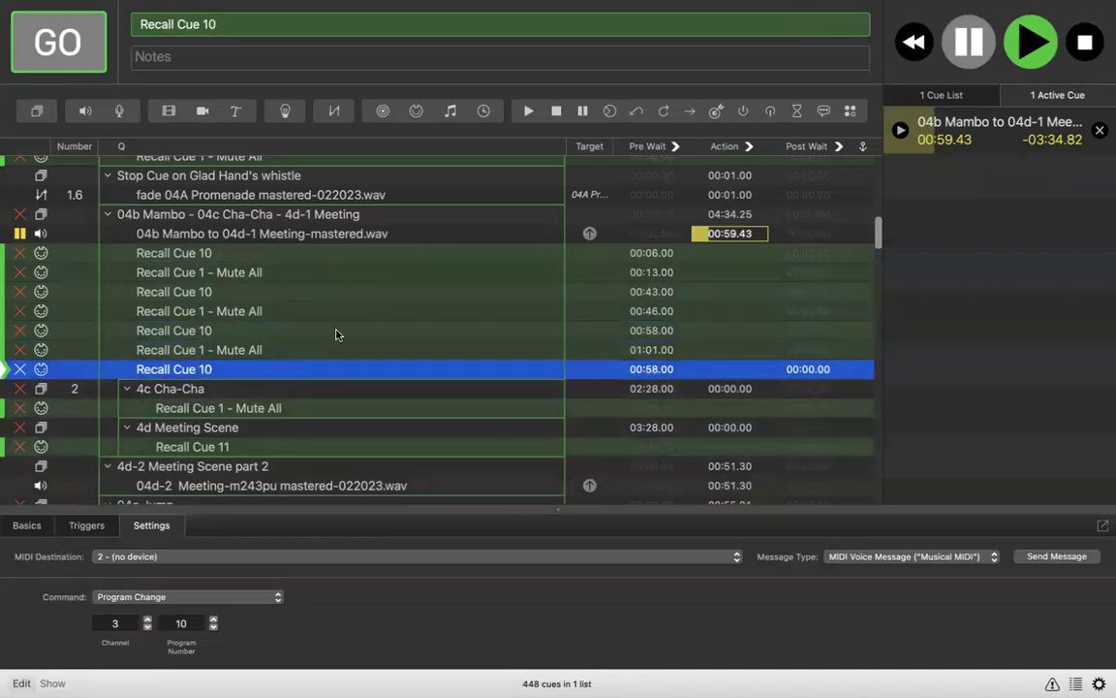
Step: Audition the Mambo audio from about 1:17 and pause it at about 1:36
click(361, 234)
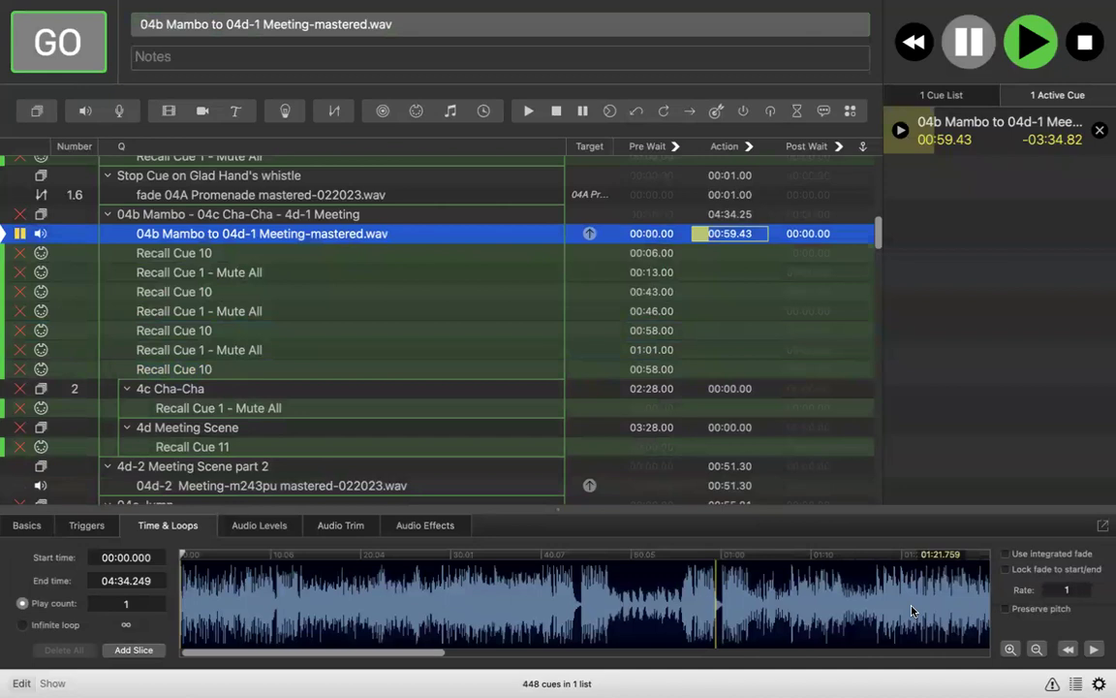
click(879, 611)
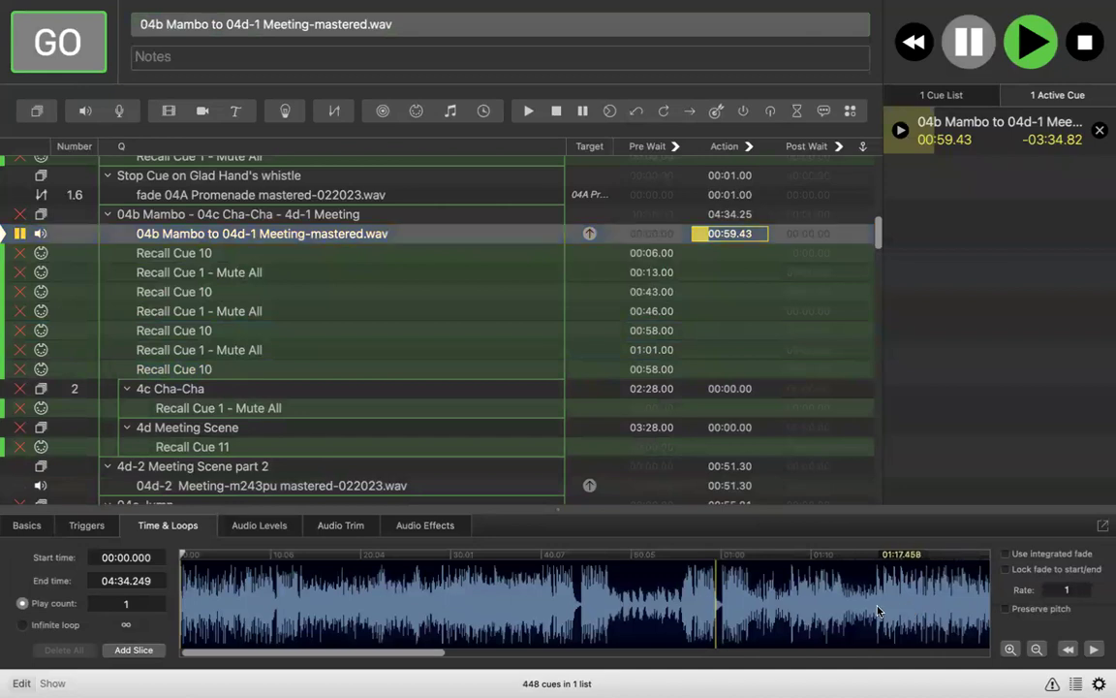
click(1095, 652)
click(1098, 656)
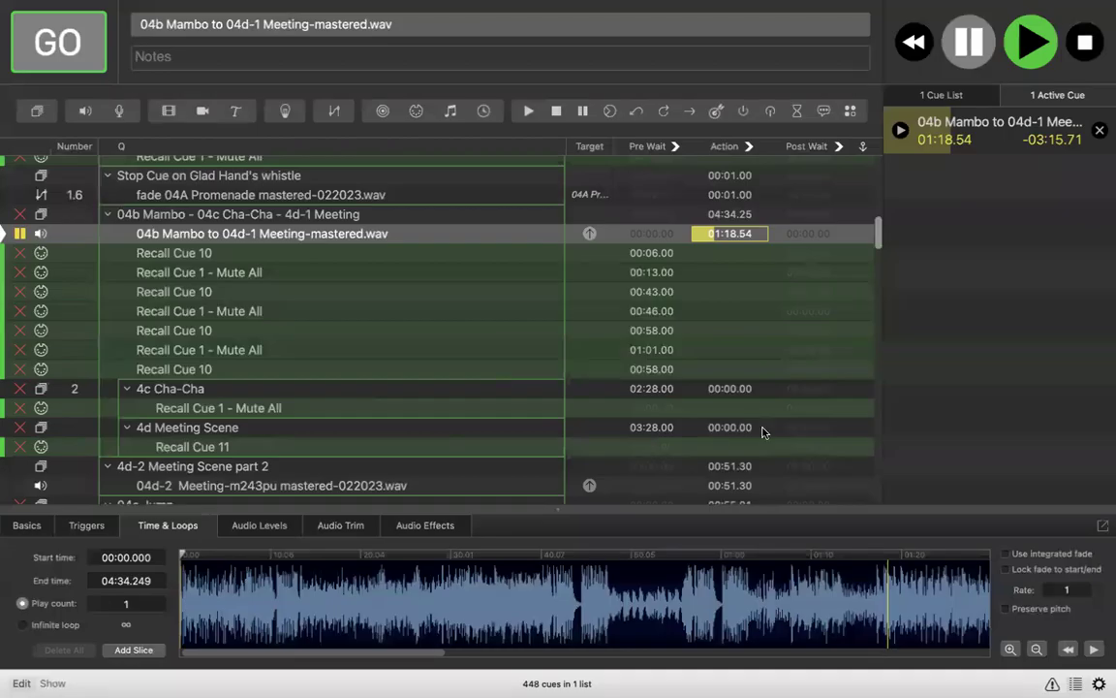
click(1092, 651)
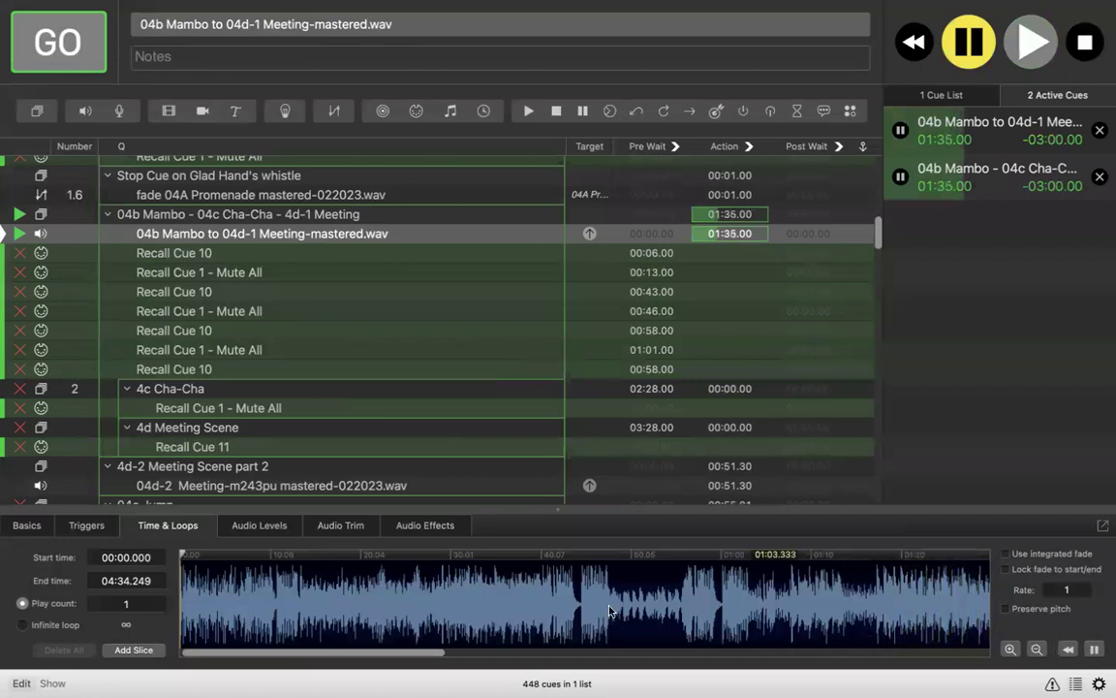
click(1094, 650)
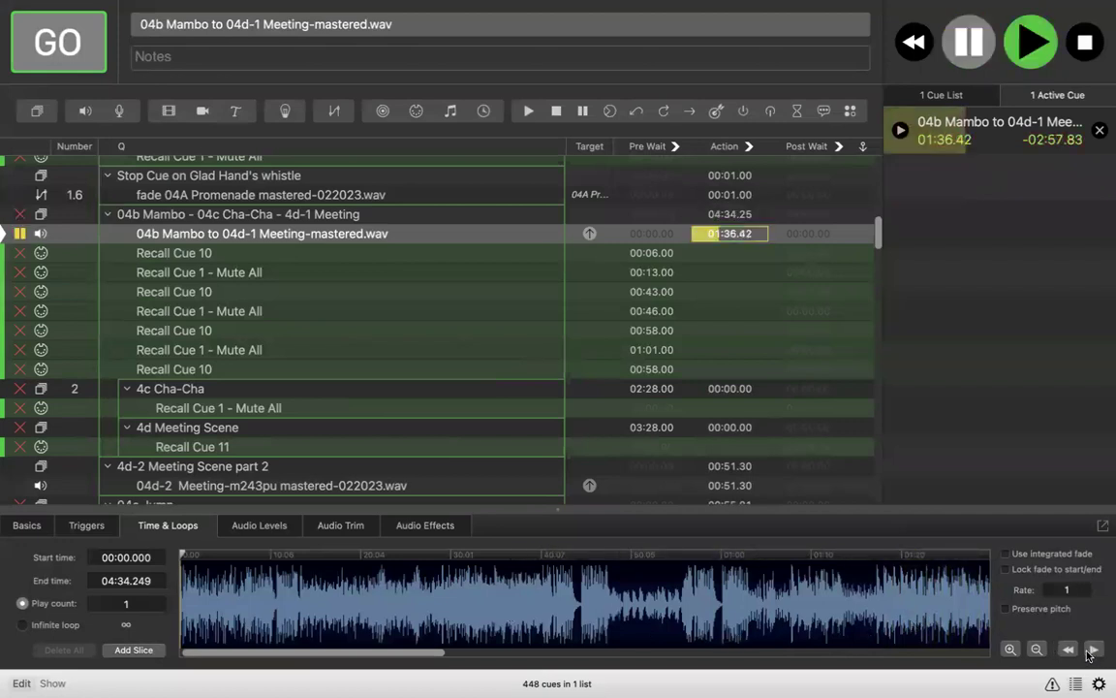
Step: Move further along the Mambo waveform and briefly audition the audio from about 2:53
click(1034, 649)
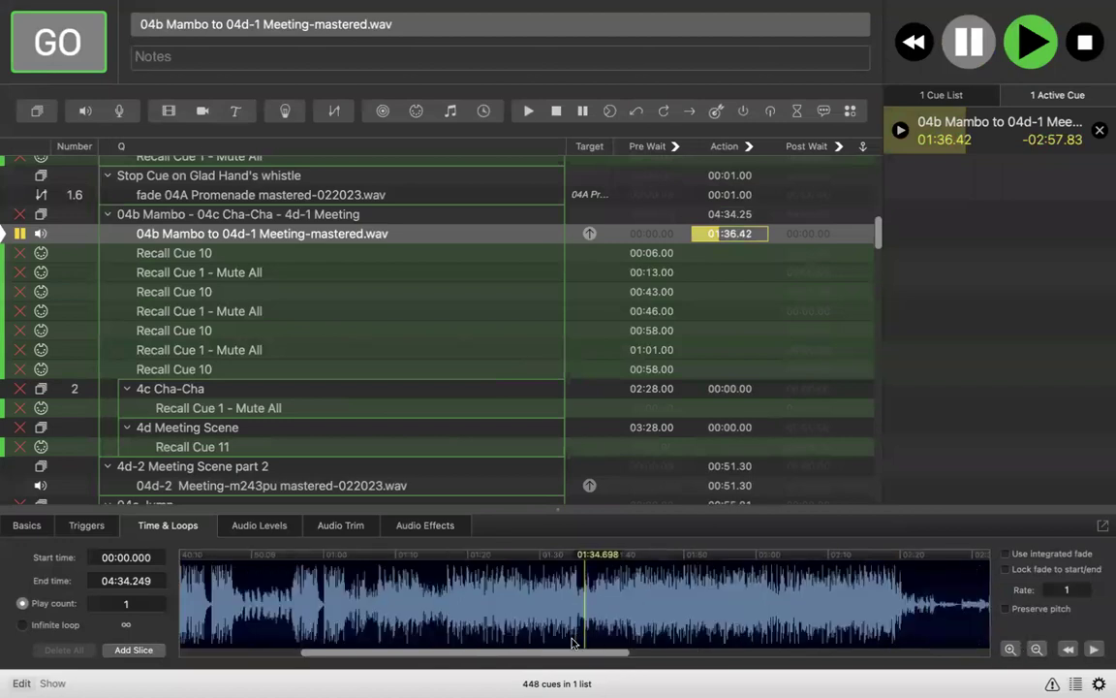
drag(564, 656, 882, 663)
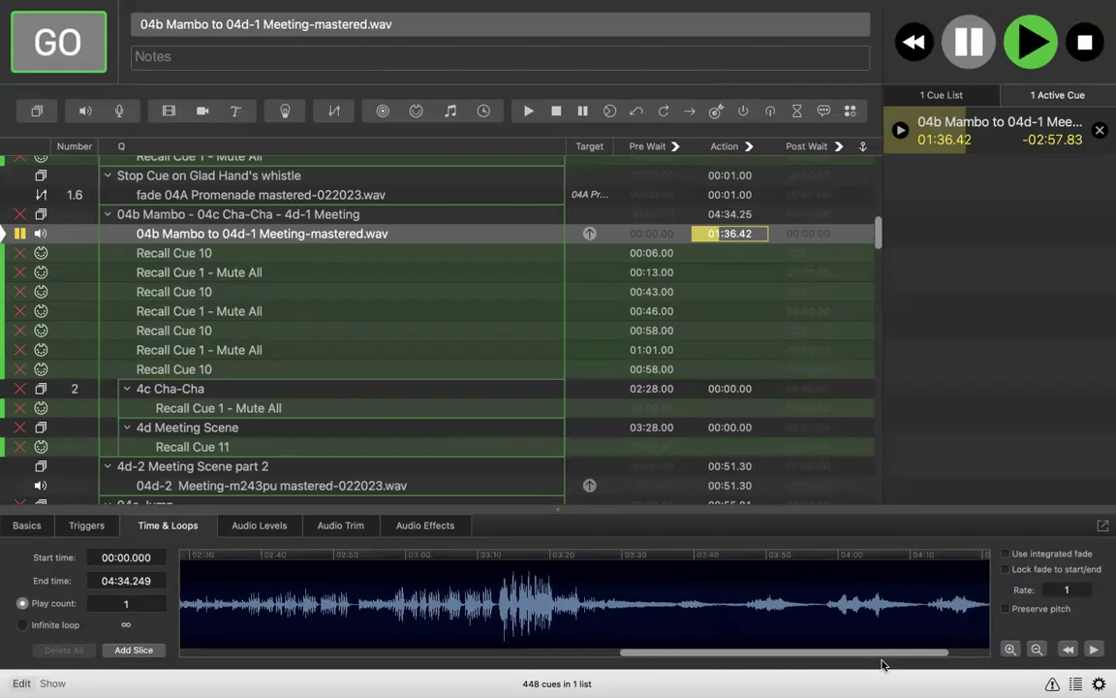
scroll(884, 665, right, 1)
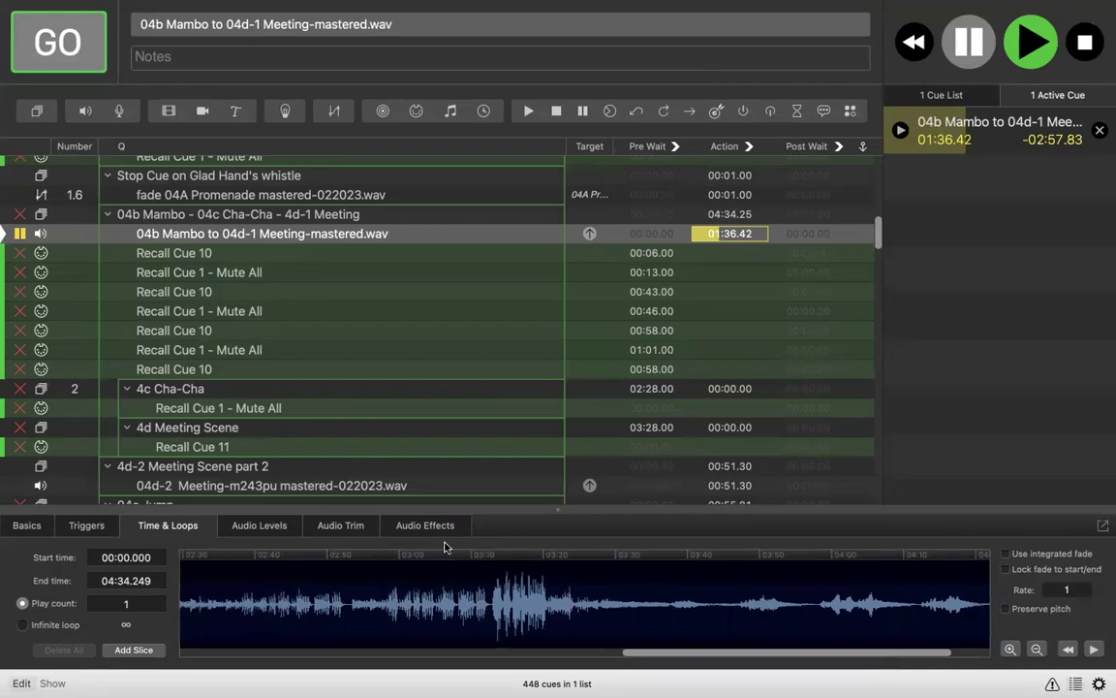
click(346, 574)
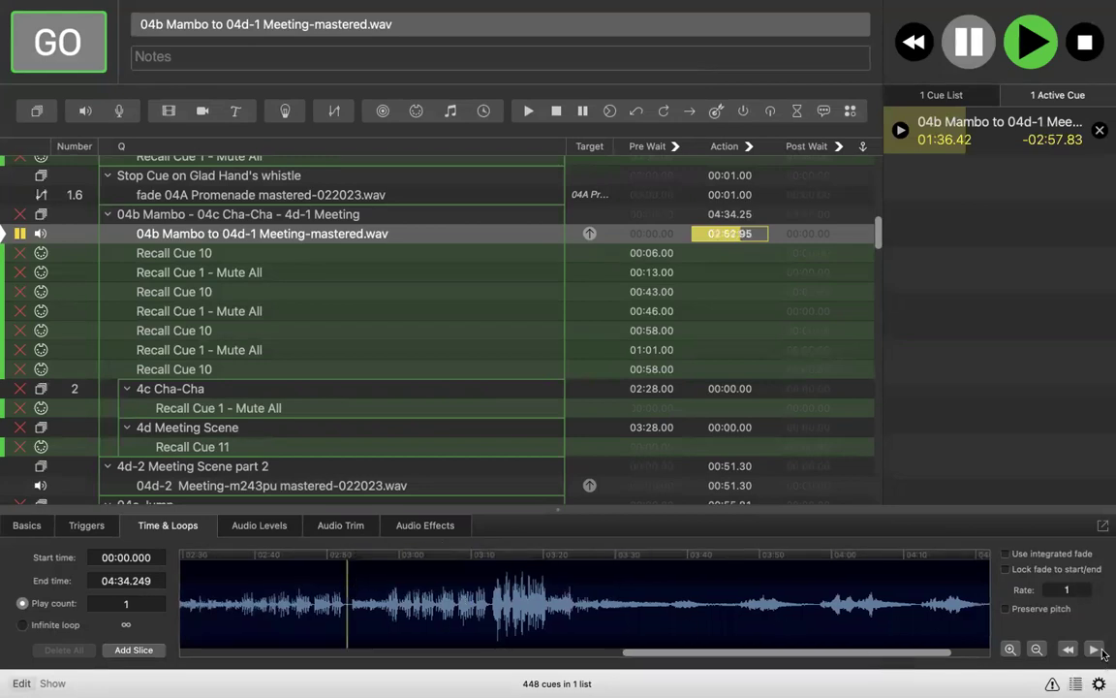
click(1093, 650)
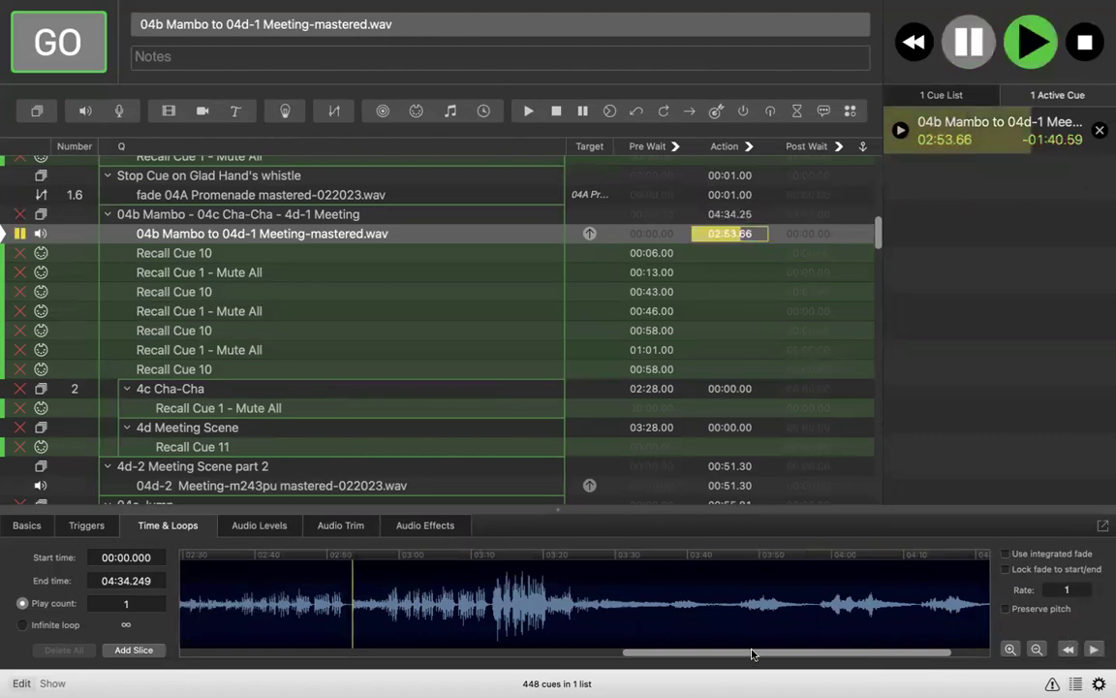
Step: Audition the end of the loud Mambo section from about 2:12 and pause it at about 2:22
scroll(473, 576, left, 10)
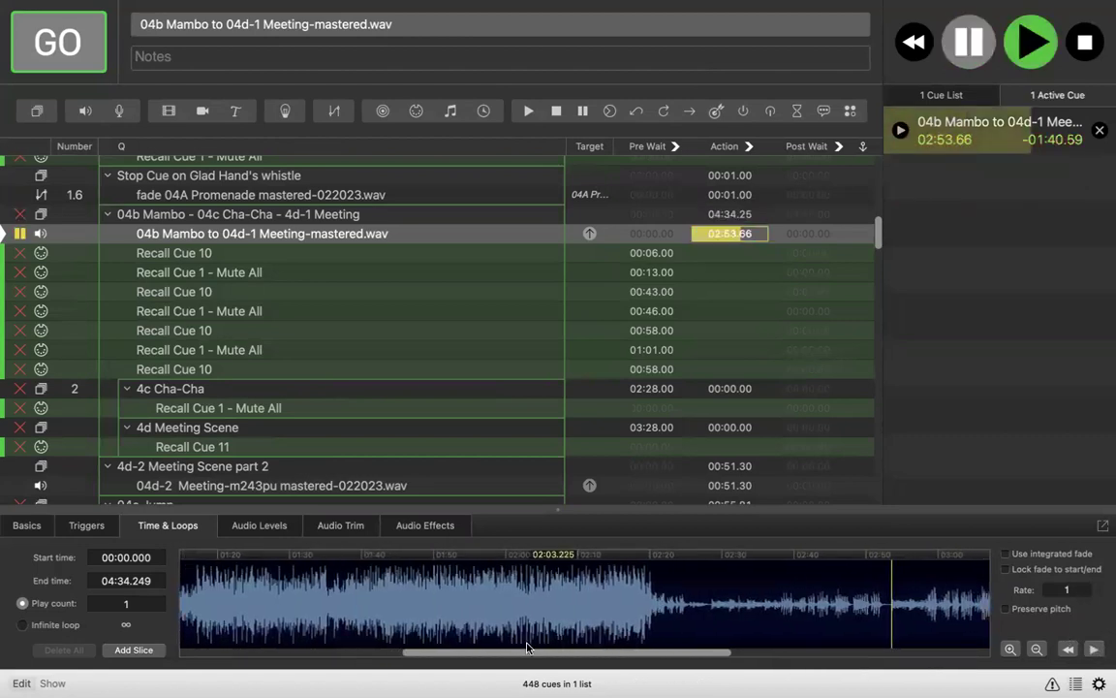
click(595, 601)
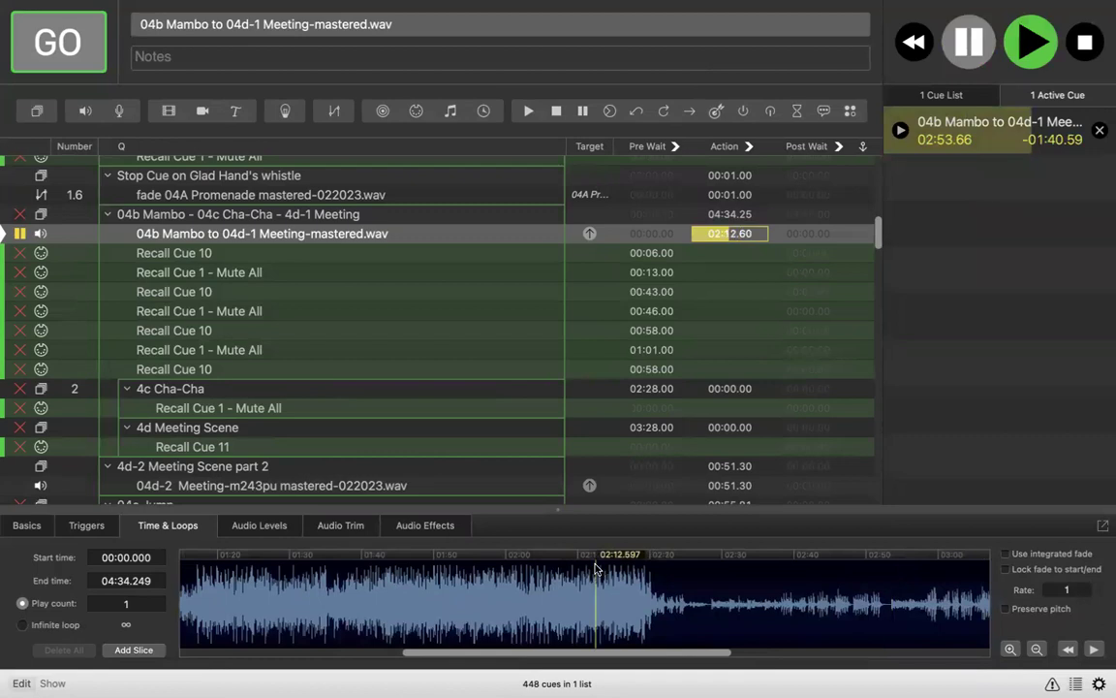
click(1094, 650)
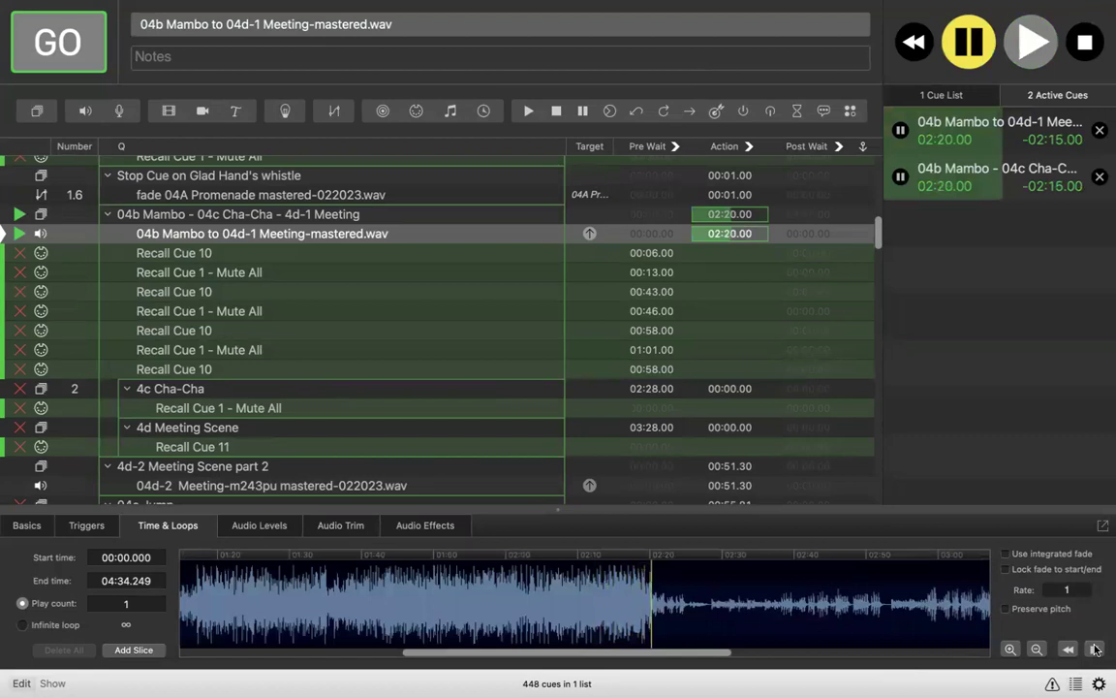
click(1095, 649)
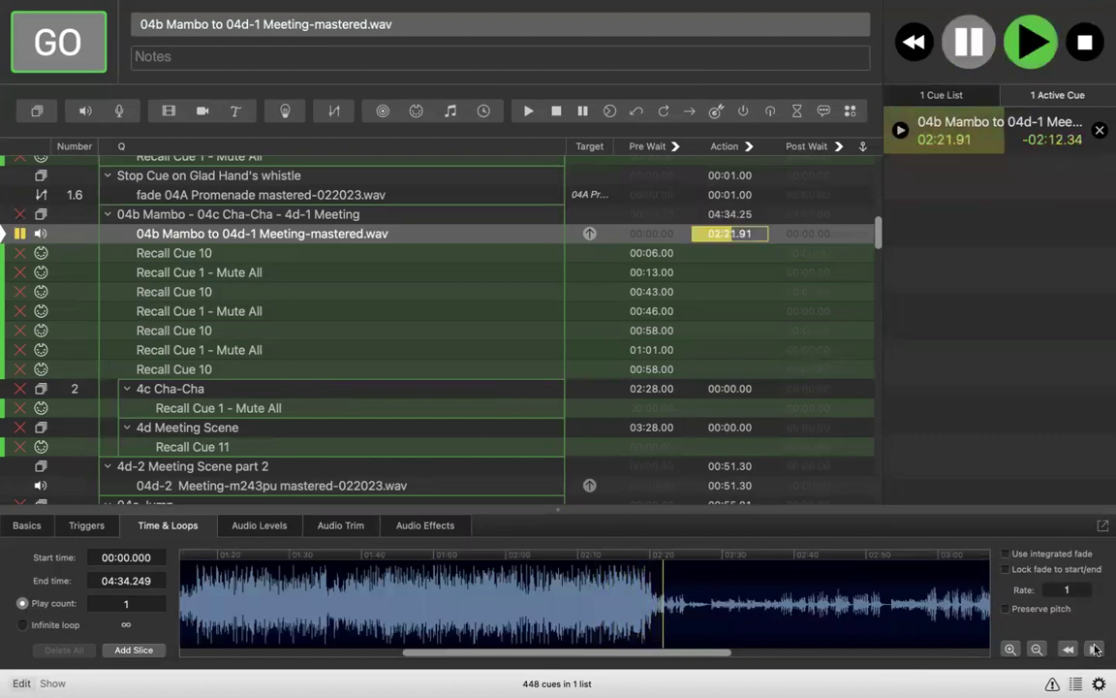
Step: Audition the Mambo audio in stretches from about 1:36 and pause it at about 2:11
click(501, 621)
click(334, 620)
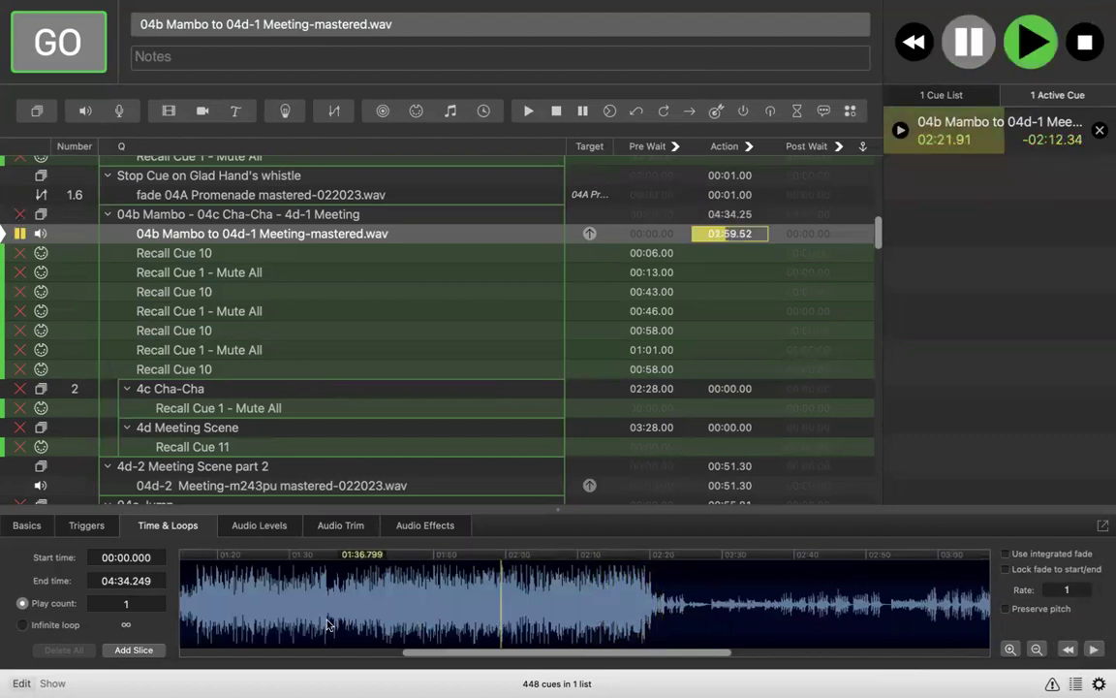
click(1095, 649)
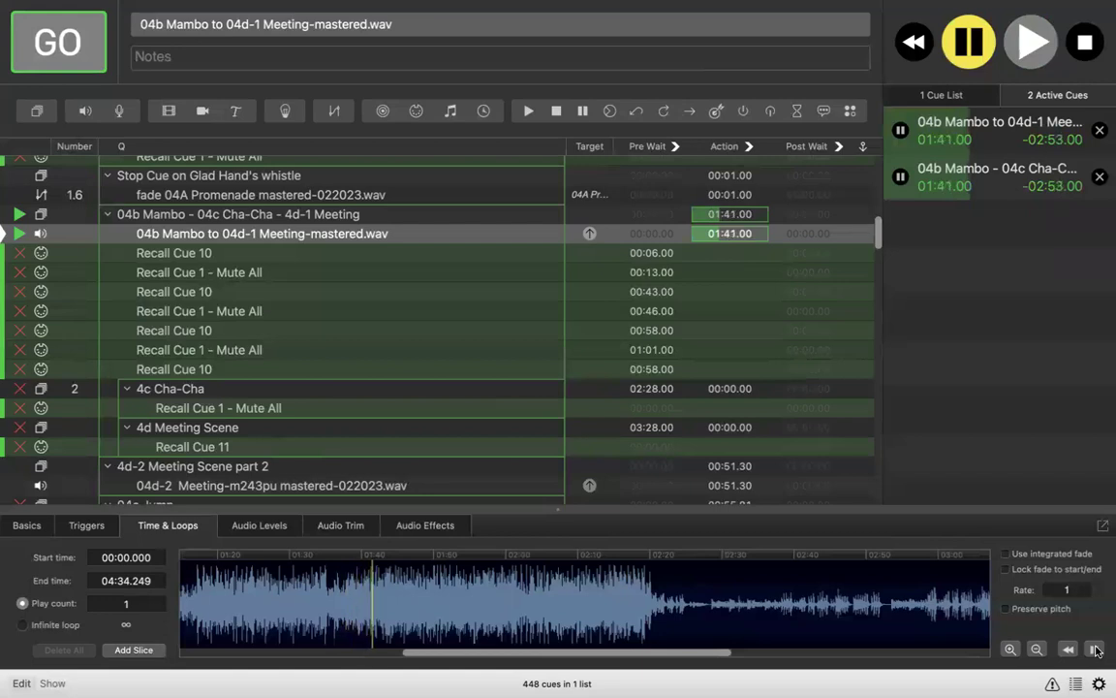
click(1095, 650)
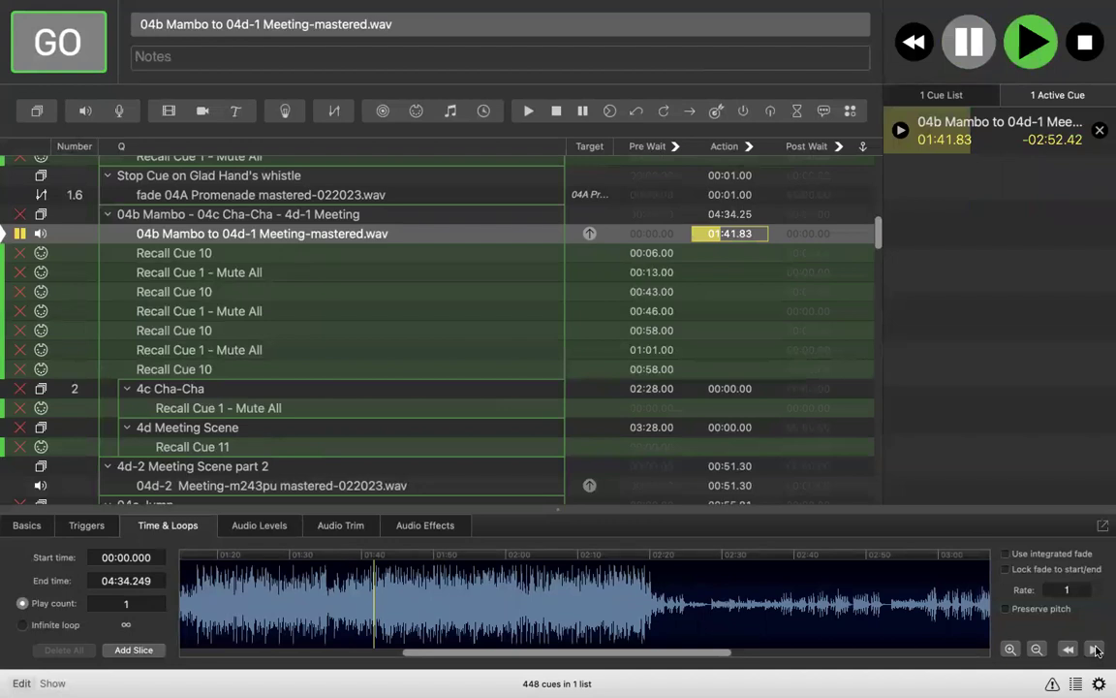
click(1096, 650)
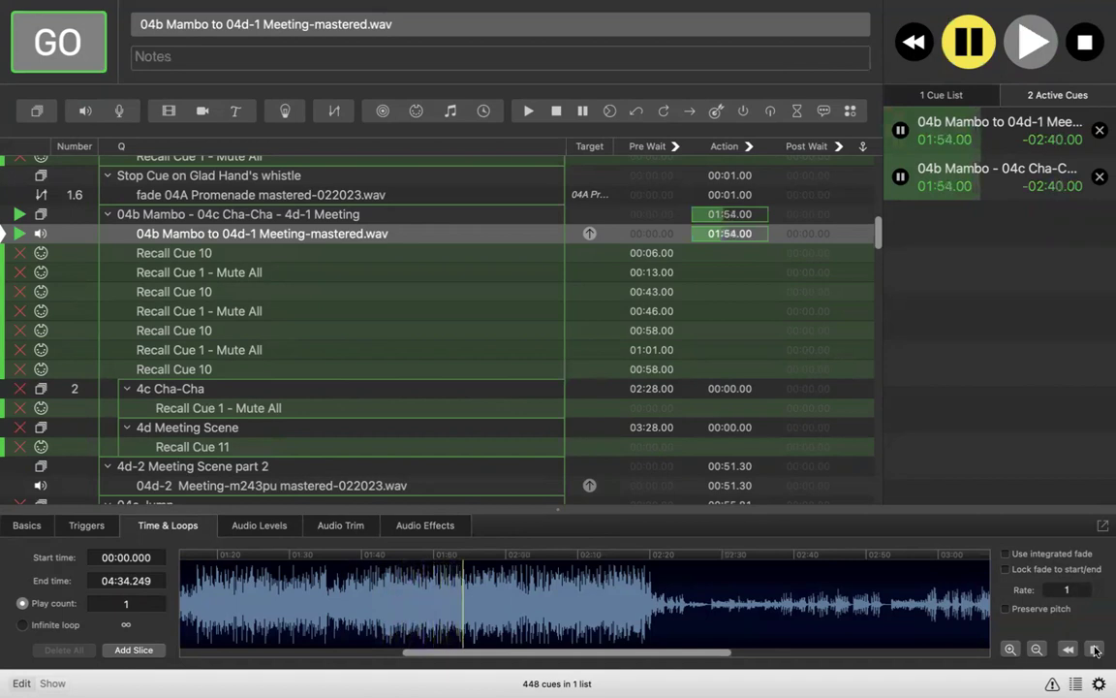
click(1096, 650)
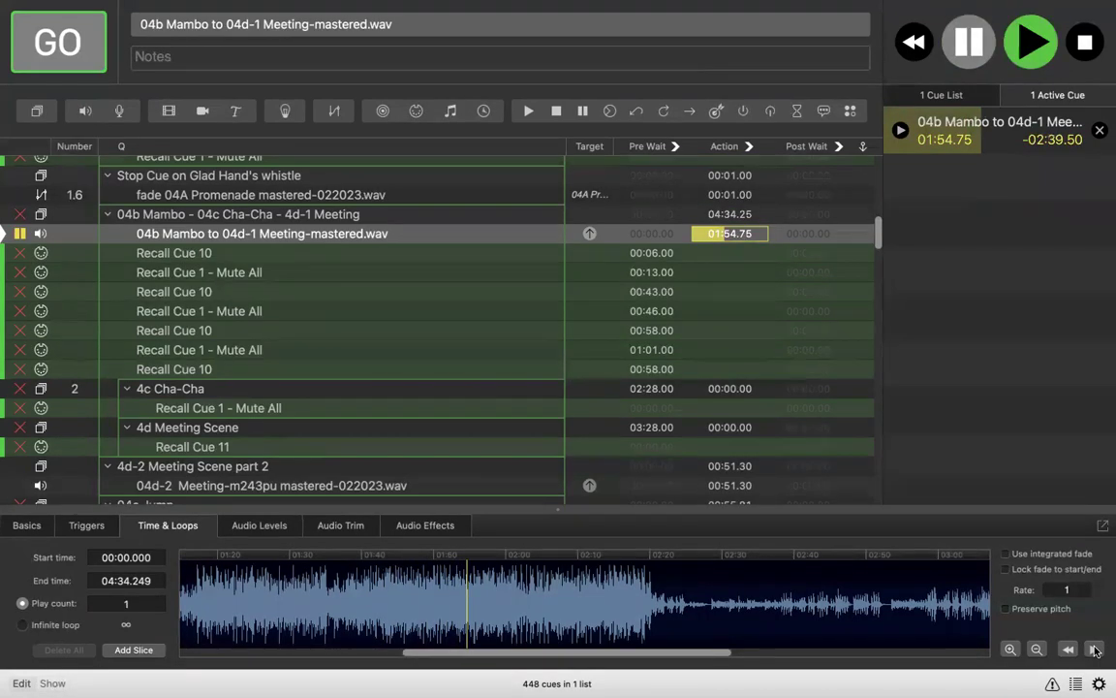
click(1095, 650)
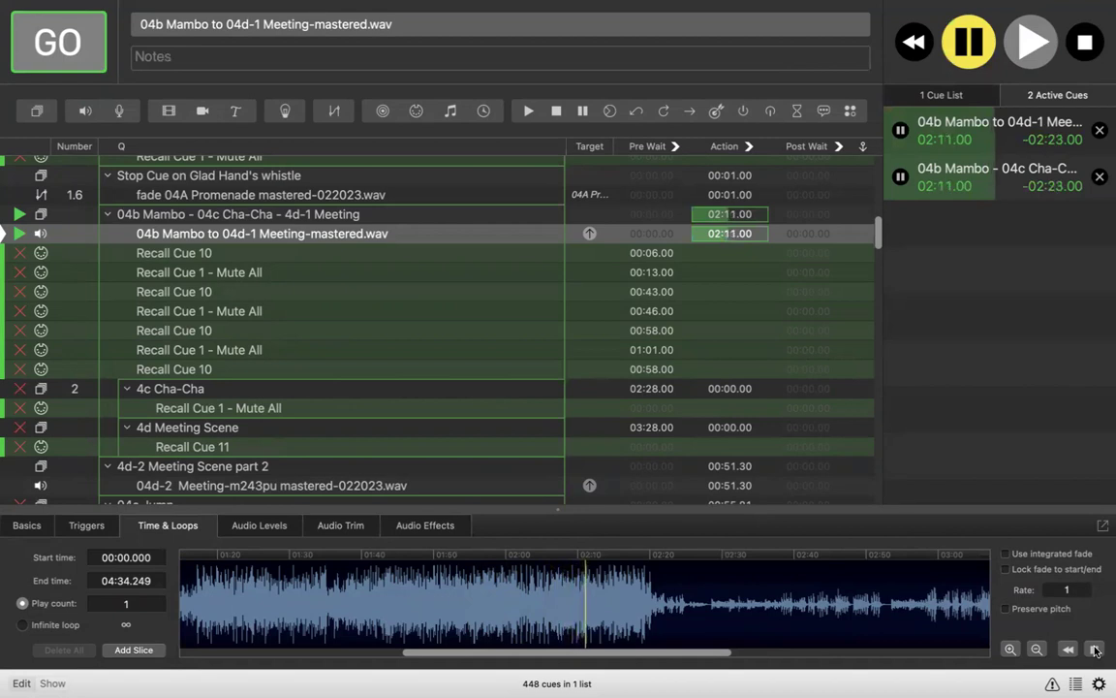
key(p)
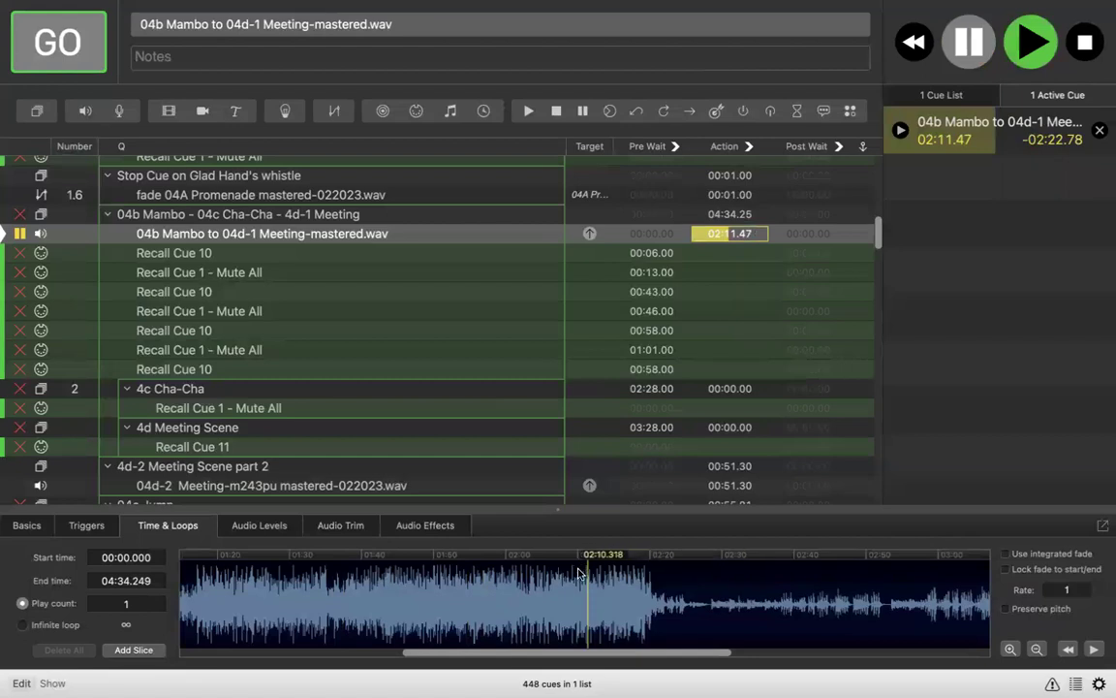
Step: Set the pre-wait of the last Recall Cue 10 before 4c Cha-Cha to 2:10
click(646, 368)
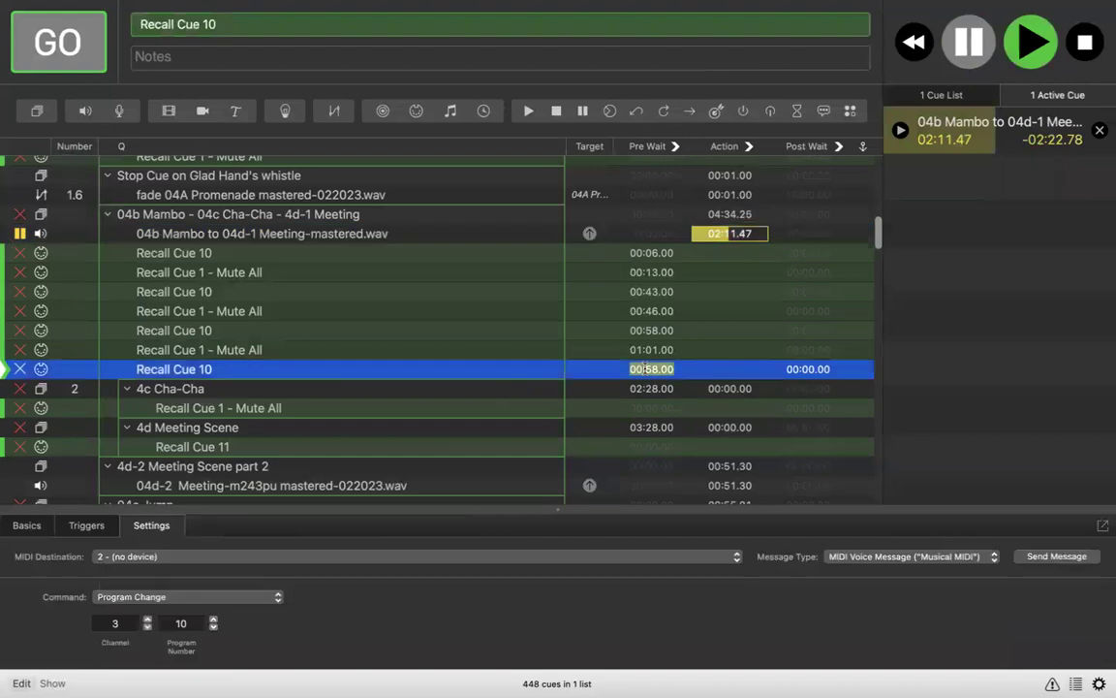
text(2:10)
key(Return)
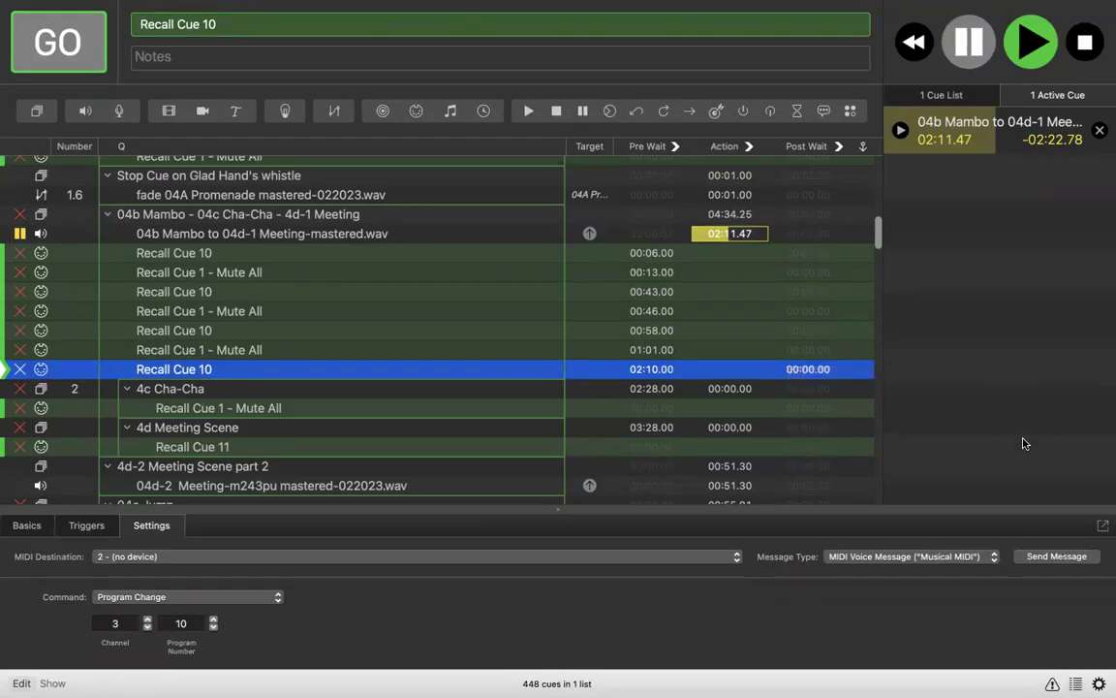
Step: Resume the Mambo audio from about 2:11 and pause it at the end of the loud section, about 2:19
click(505, 239)
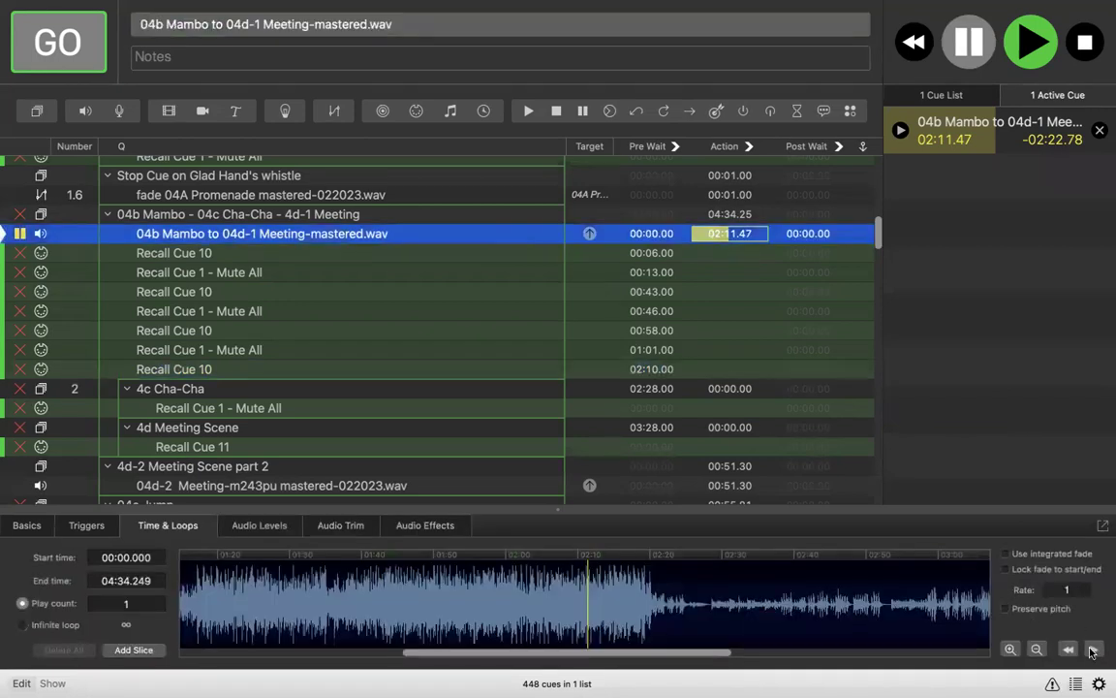
key(space)
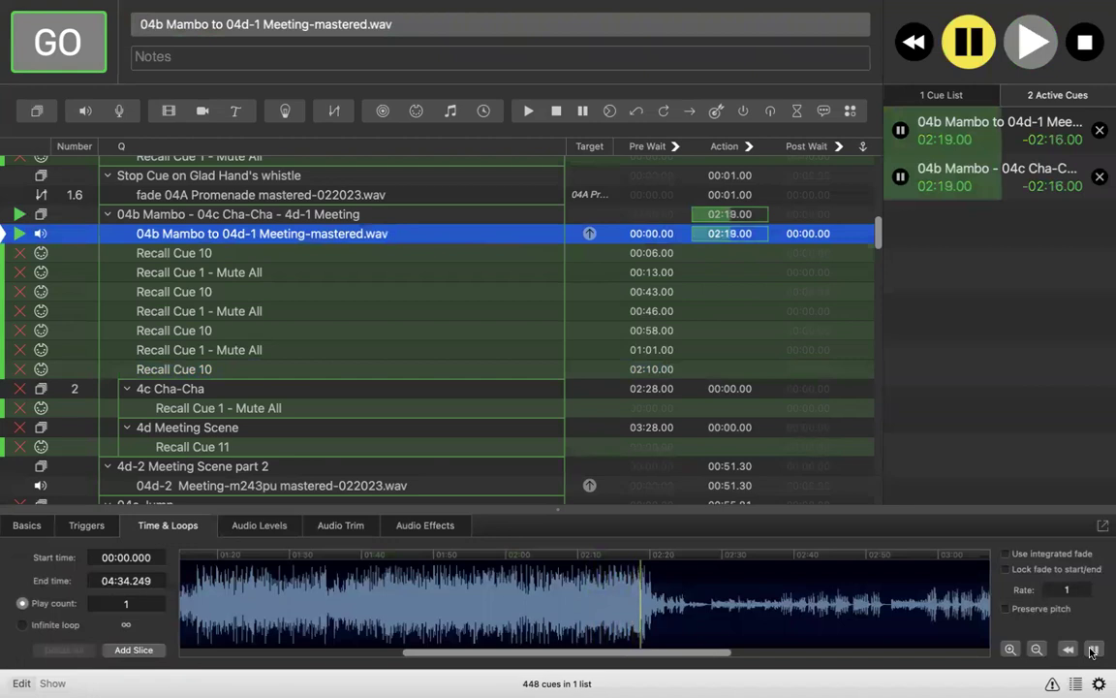
key(p)
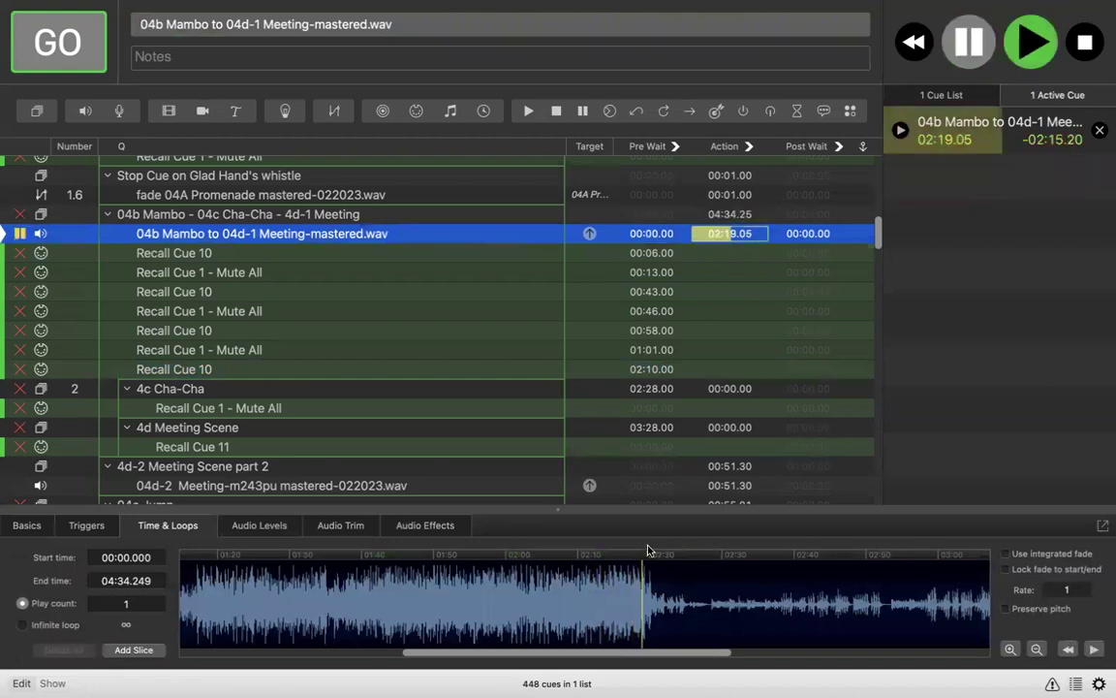
Step: Copy the 1:01 Recall Cue 1 - Mute All and paste it below the 2:10 Recall Cue 10
click(262, 351)
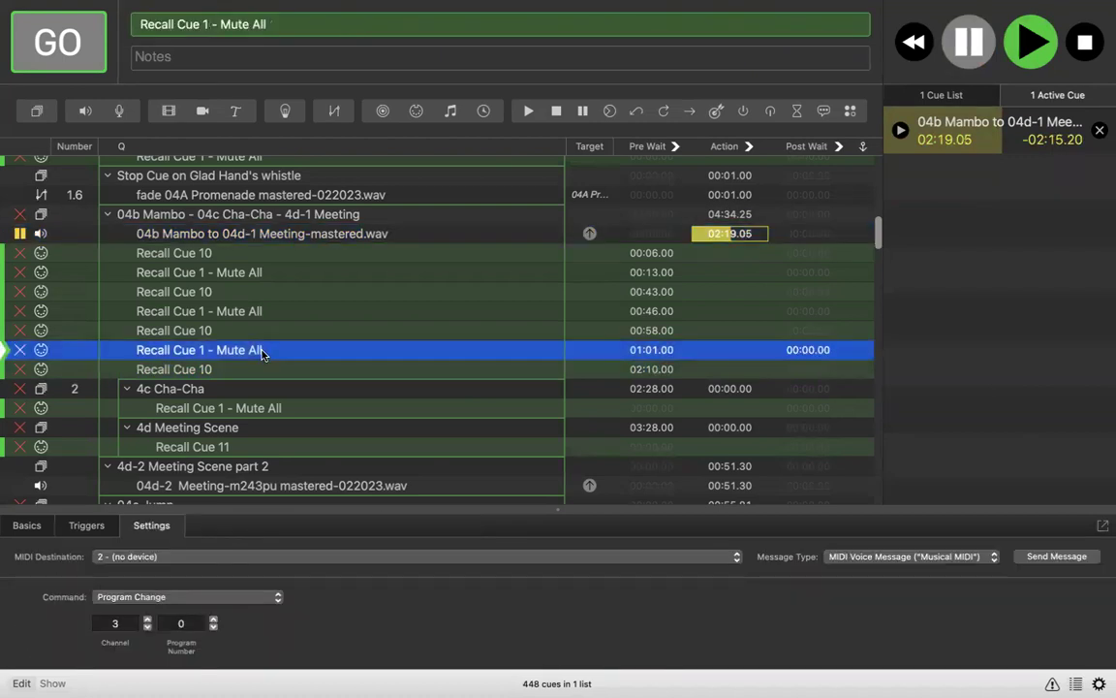
click(257, 374)
key(super+v)
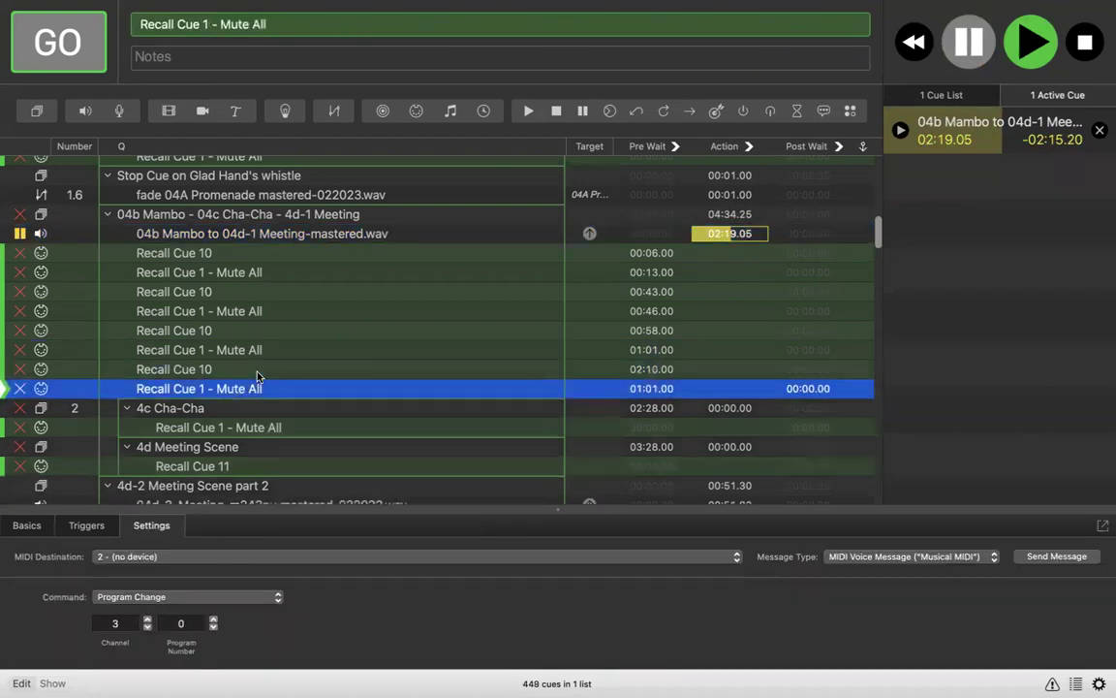
Step: Set the pre-wait of the pasted Mute All cue above 4c Cha-Cha to 2:18
double_click(651, 388)
text(02)
key(Return)
double_click(644, 388)
text(2:18)
key(Return)
scroll(287, 308, up, 3)
scroll(287, 308, down, 3)
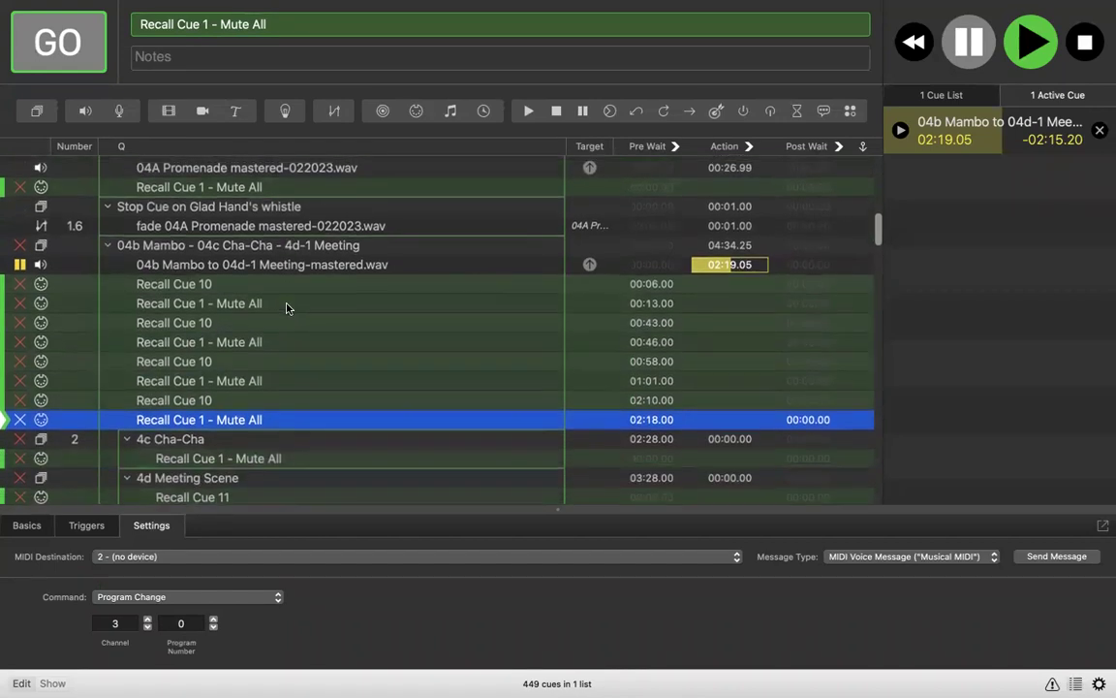
Step: Rename the 2:10 Recall Cue 10 as "Recall Cue 10 Sharks + Jets"
double_click(223, 405)
click(217, 401)
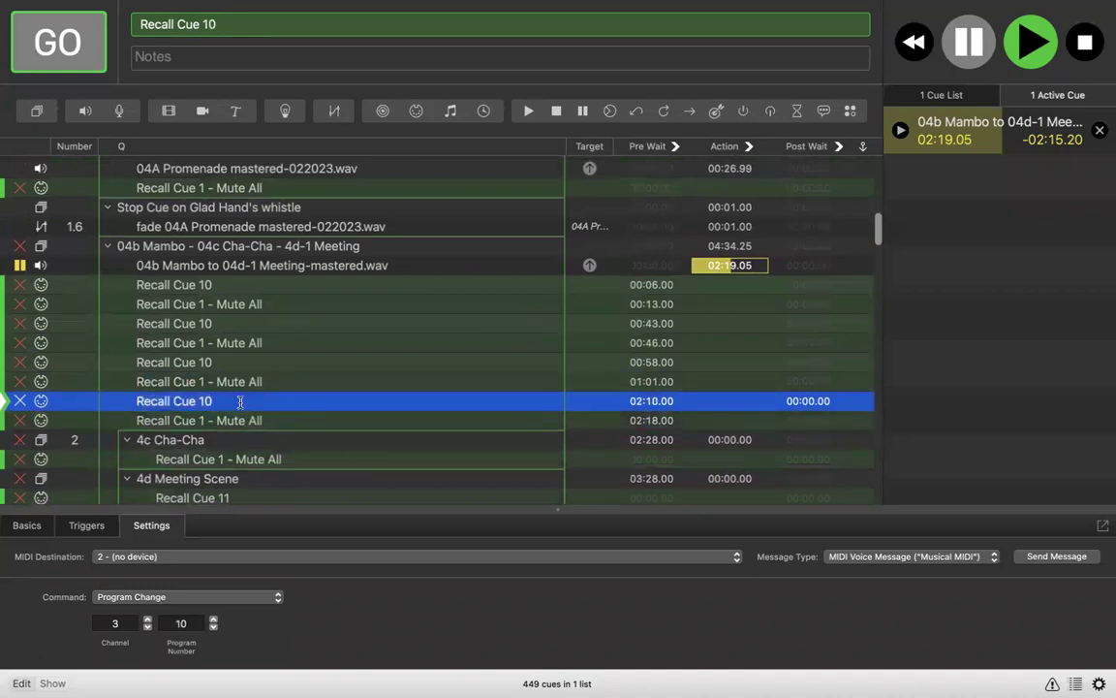
text(H)
key(BackSpace)
key(BackSpace)
text(H)
key(BackSpace)
text(Sharks + Jets)
key(Return)
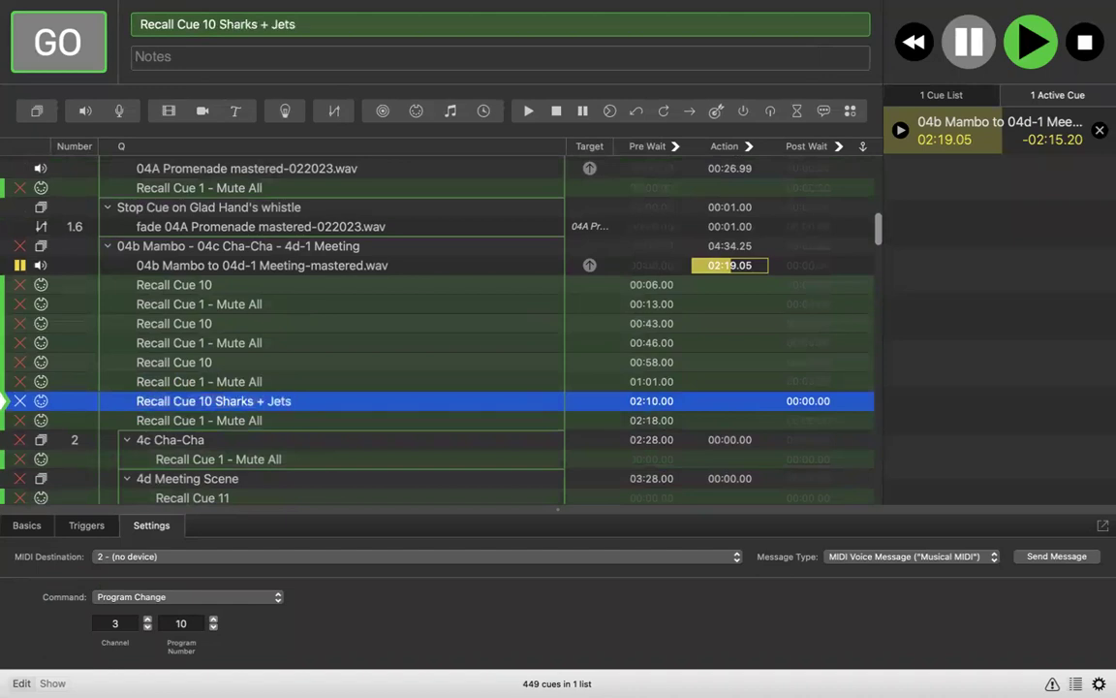
Step: Copy the "Sharks + Jets" text into the 6-second cue's name, making it "Recall Cue 10 - Sharks + Jets"
double_click(244, 402)
click(215, 401)
drag(215, 401, 282, 392)
key(ctrl+c)
double_click(244, 286)
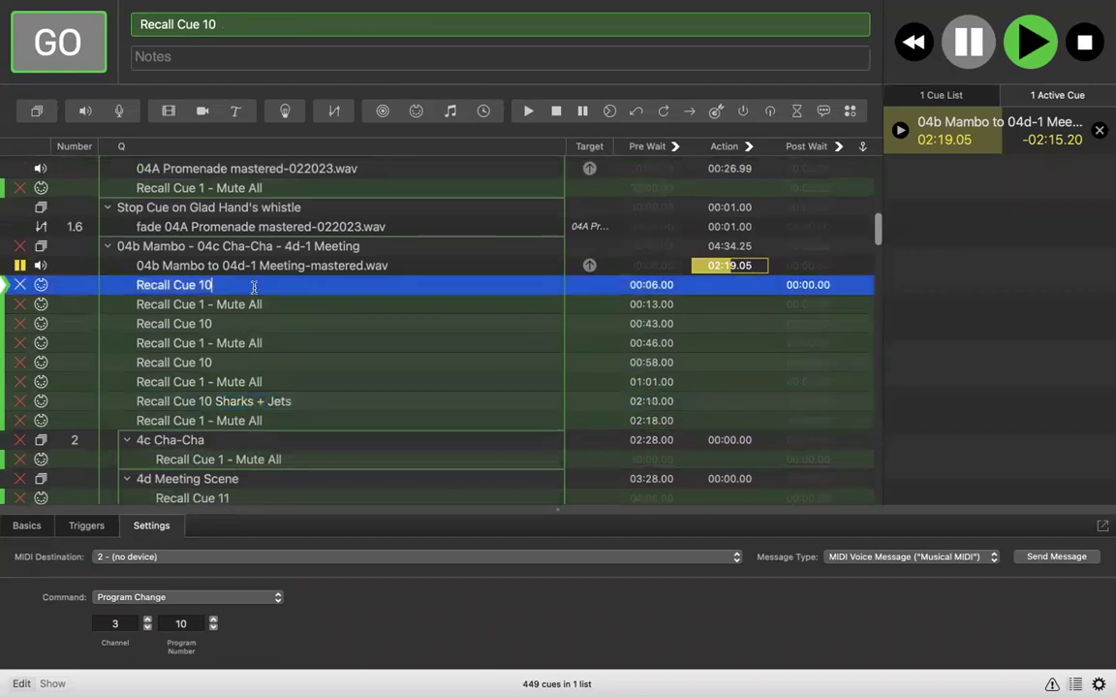
key(ctrl+v)
click(223, 285)
text(-)
Step: Add a hyphen to the 2:10 cue's name so it reads "Recall Cue 10 - Sharks + Jets"
double_click(219, 401)
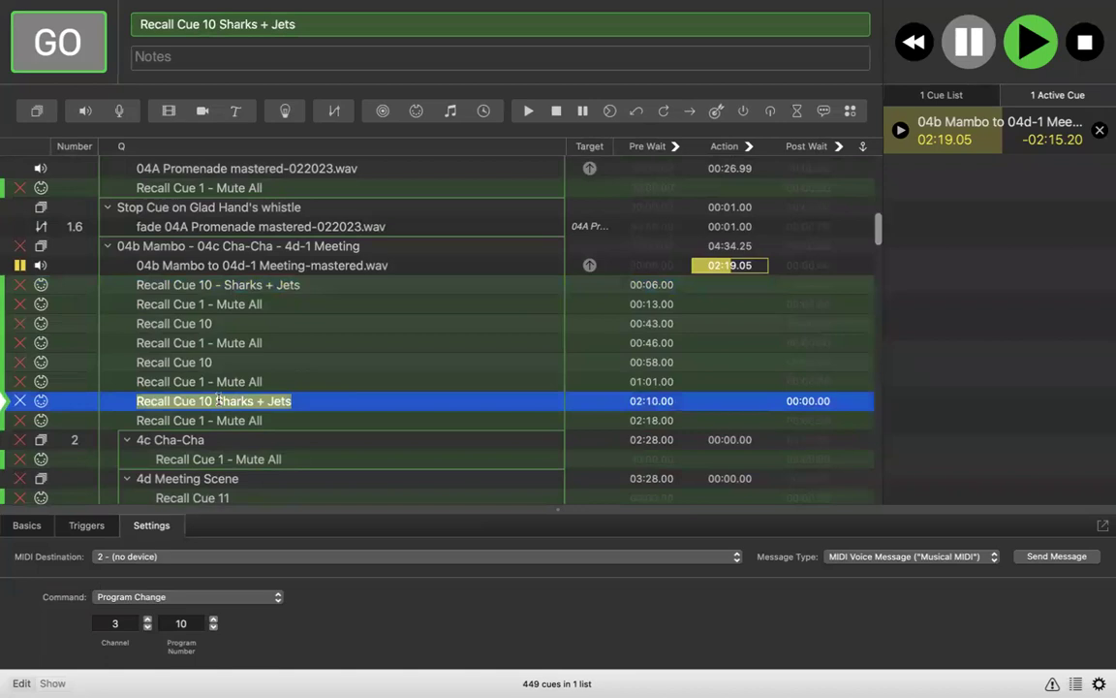
click(217, 401)
text(-)
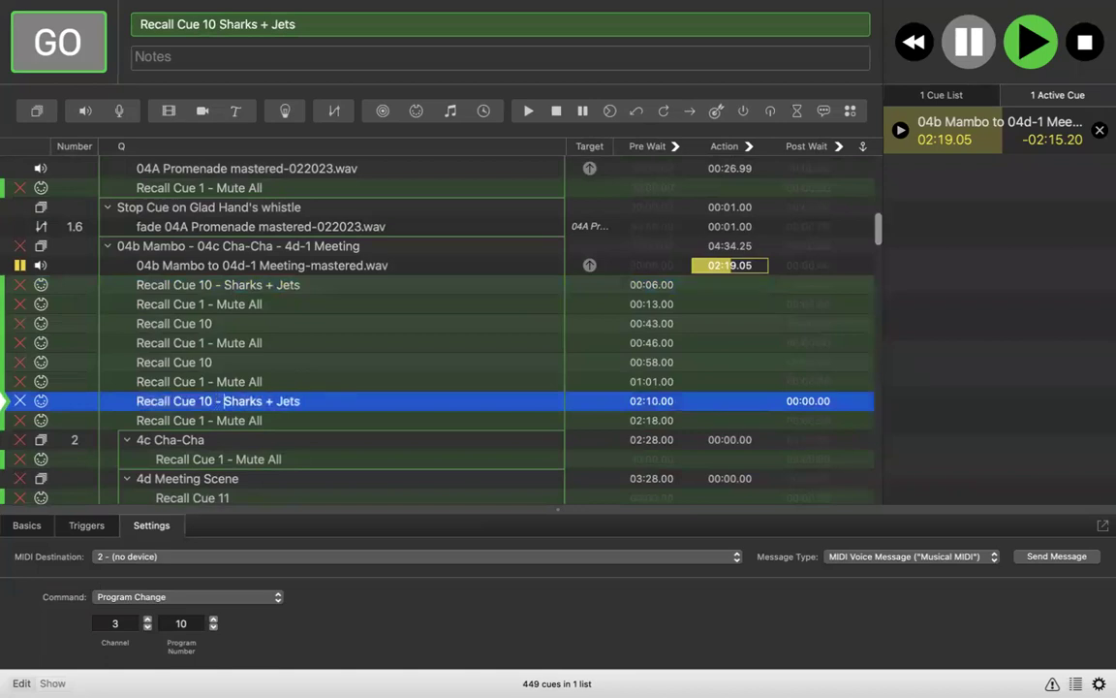
key(Return)
Step: Rename the 43-second and 58-second Recall Cue 10 cues as "Recall Cue 10 - Sharks"
click(220, 323)
click(225, 324)
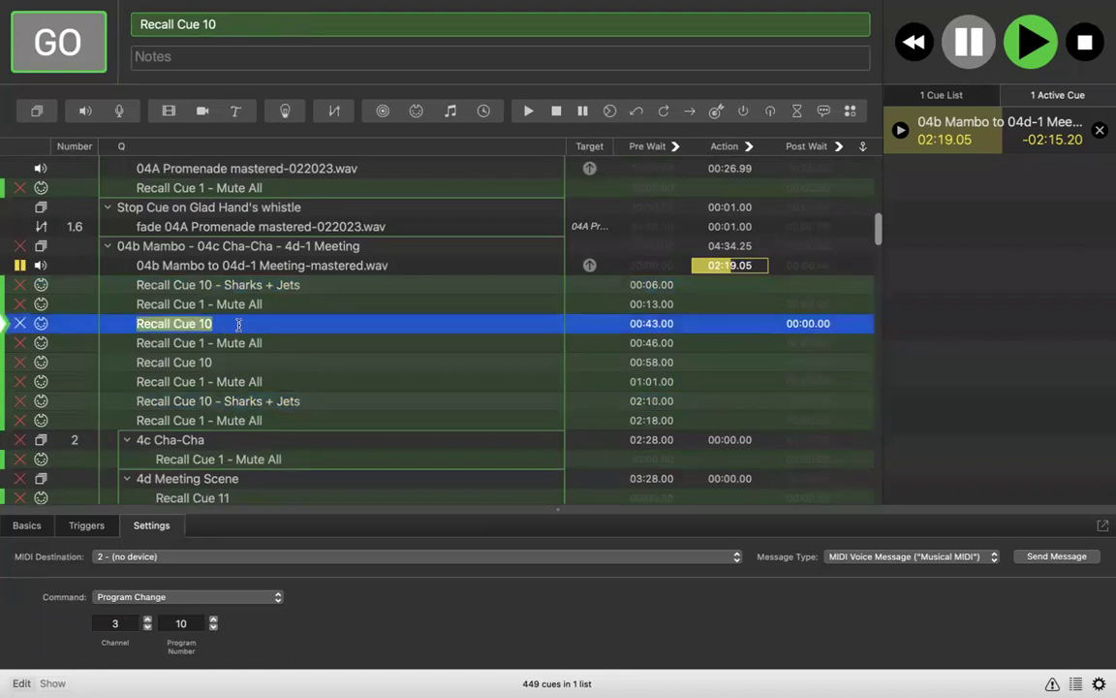
click(239, 324)
text(-)
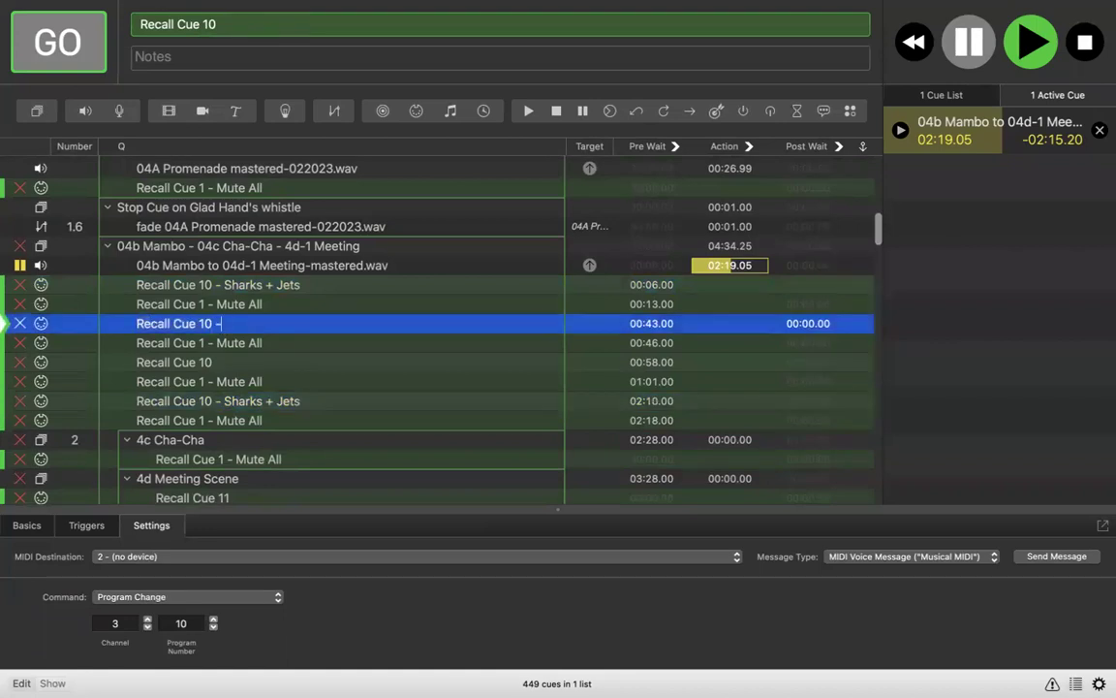
text( Sharks)
key(Return)
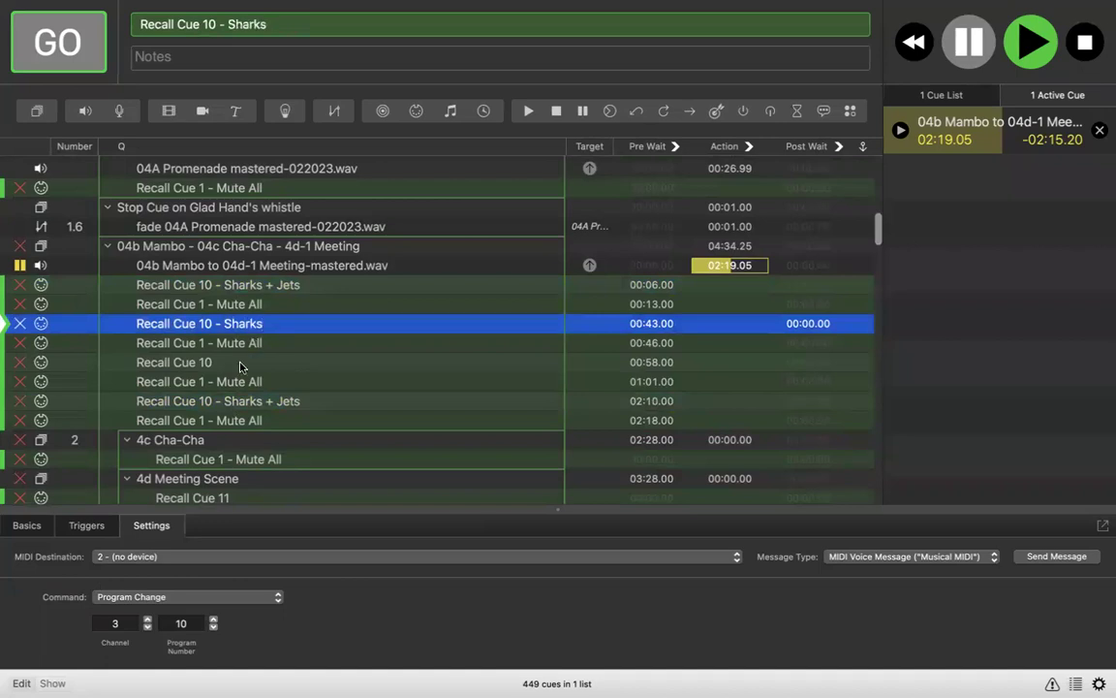
double_click(240, 364)
key(Right)
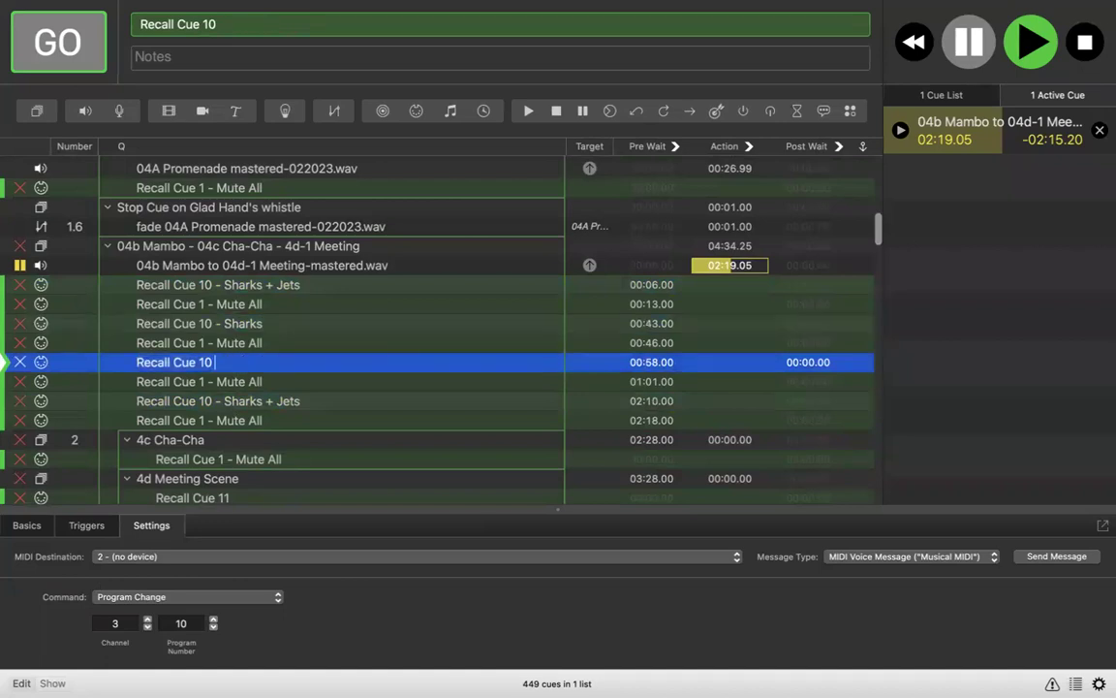
text(- Sharks)
key(Return)
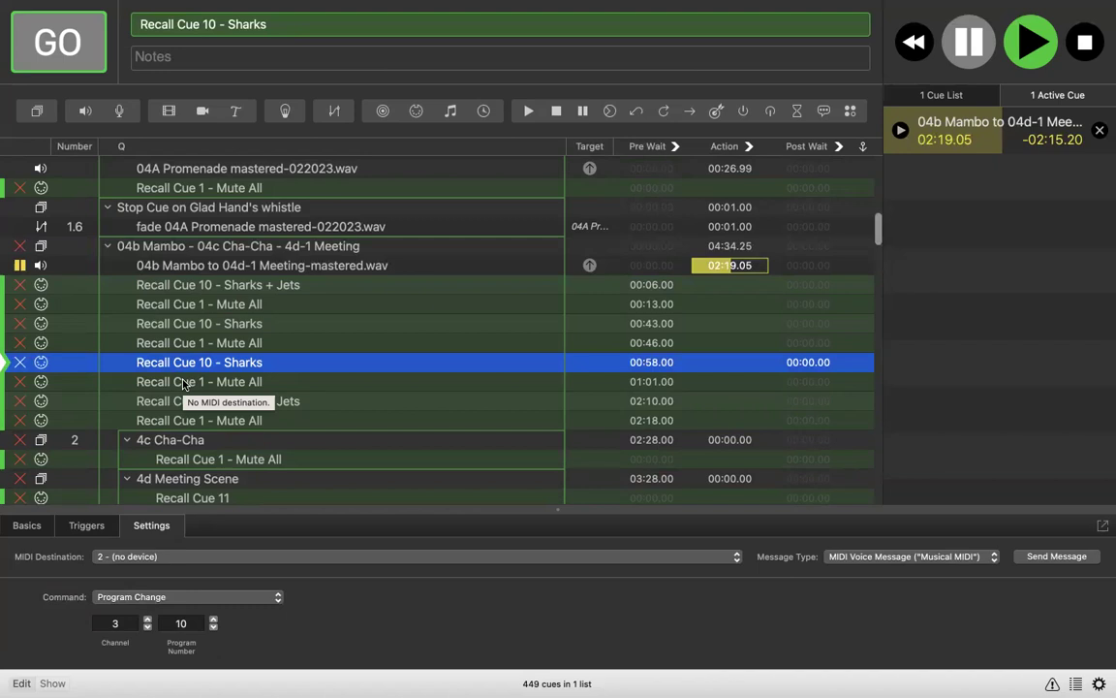
Step: Change the cue number in the names of both Sharks-only cues so they read "Recall Cue 40 - Sharks"
double_click(204, 323)
key(Return)
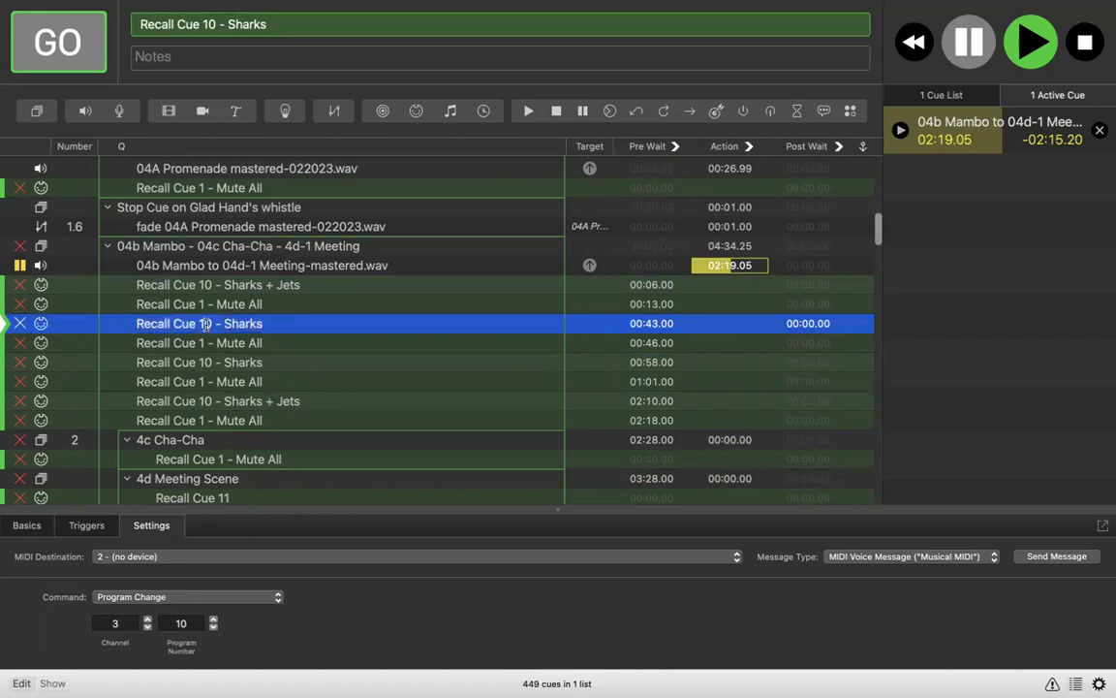
key(BackSpace)
text(4)
double_click(204, 361)
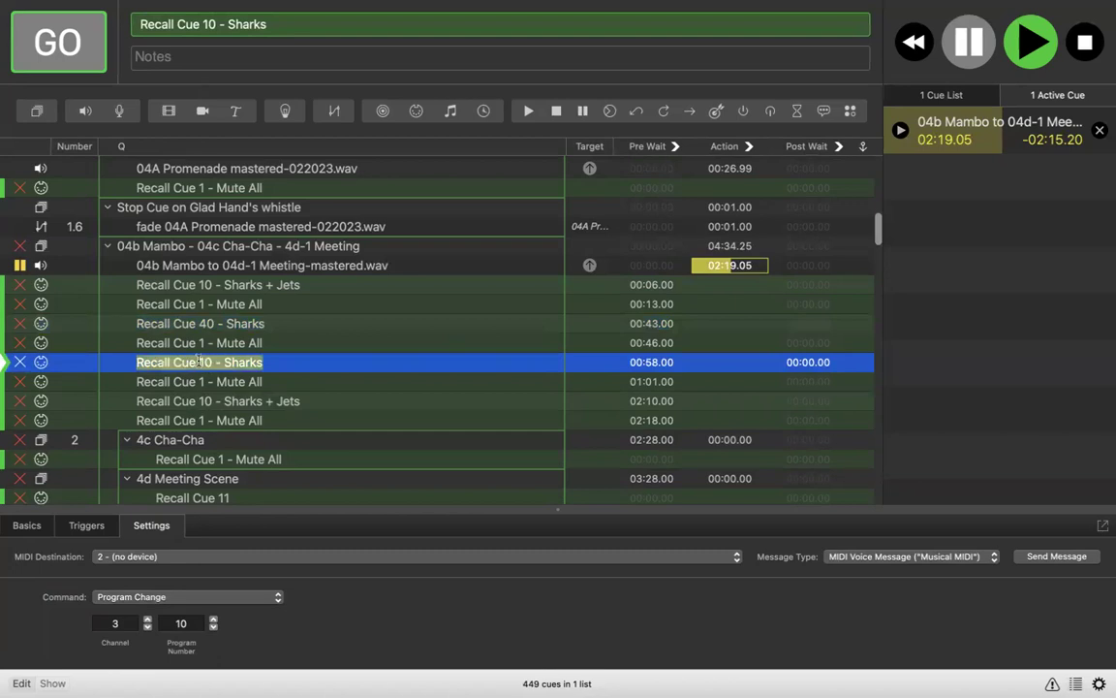
click(204, 361)
key(BackSpace)
text(4)
Step: Set the MIDI program number to 40 for the 43-second and 58-second Recall Cue 40 - Sharks cues
click(209, 327)
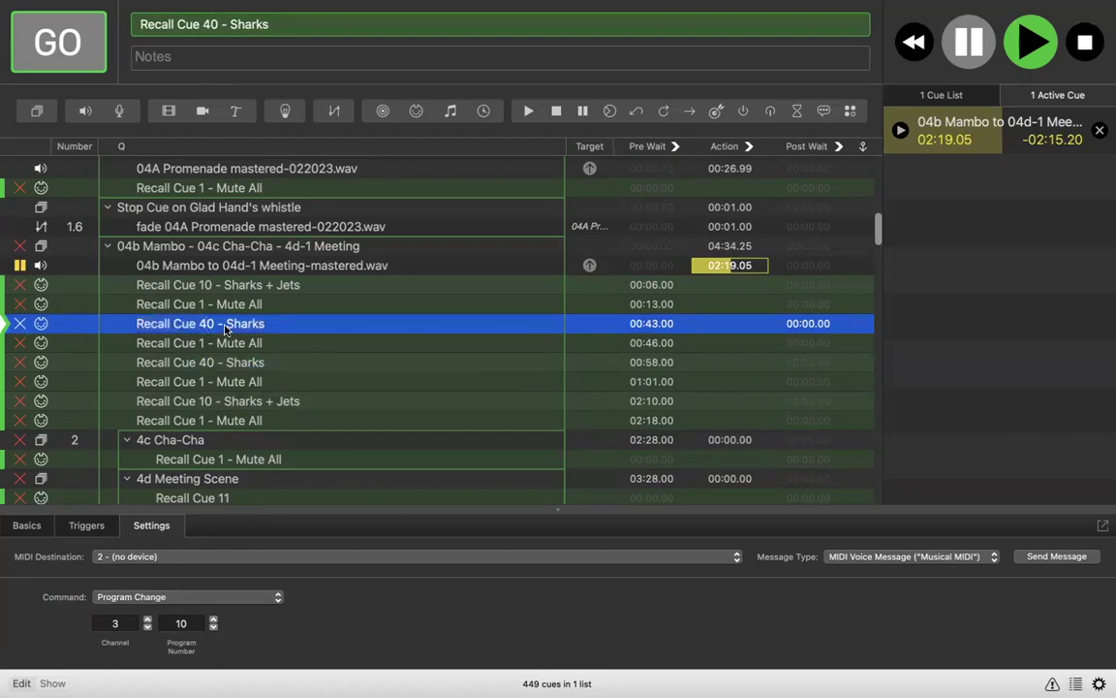
click(186, 625)
double_click(190, 628)
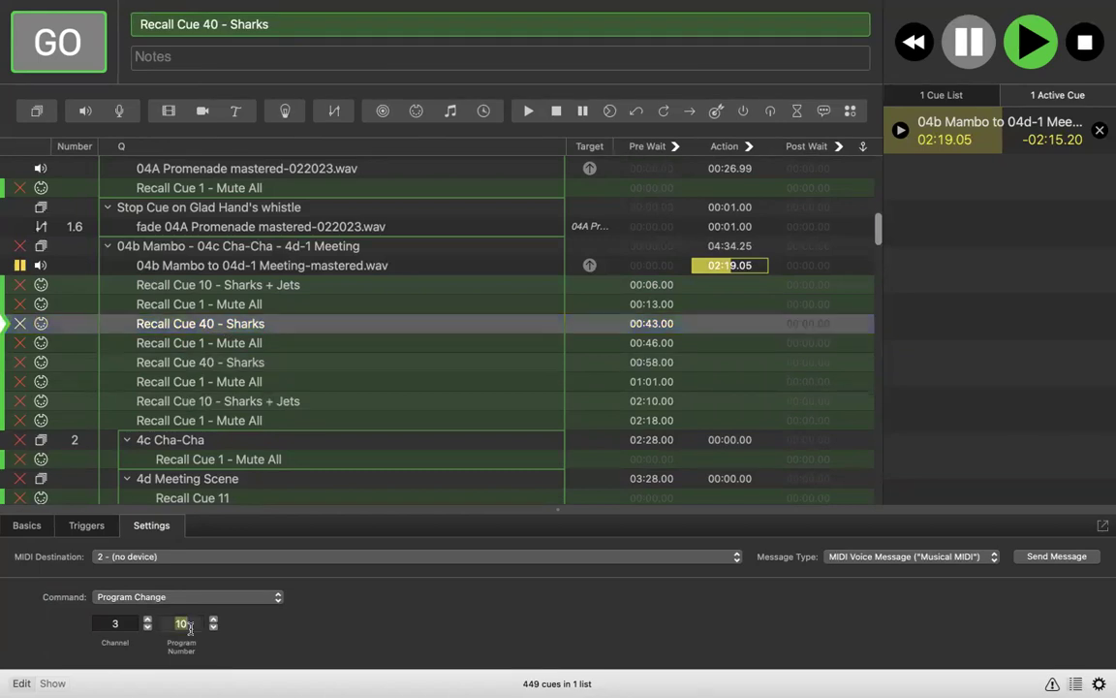
text(40)
key(Return)
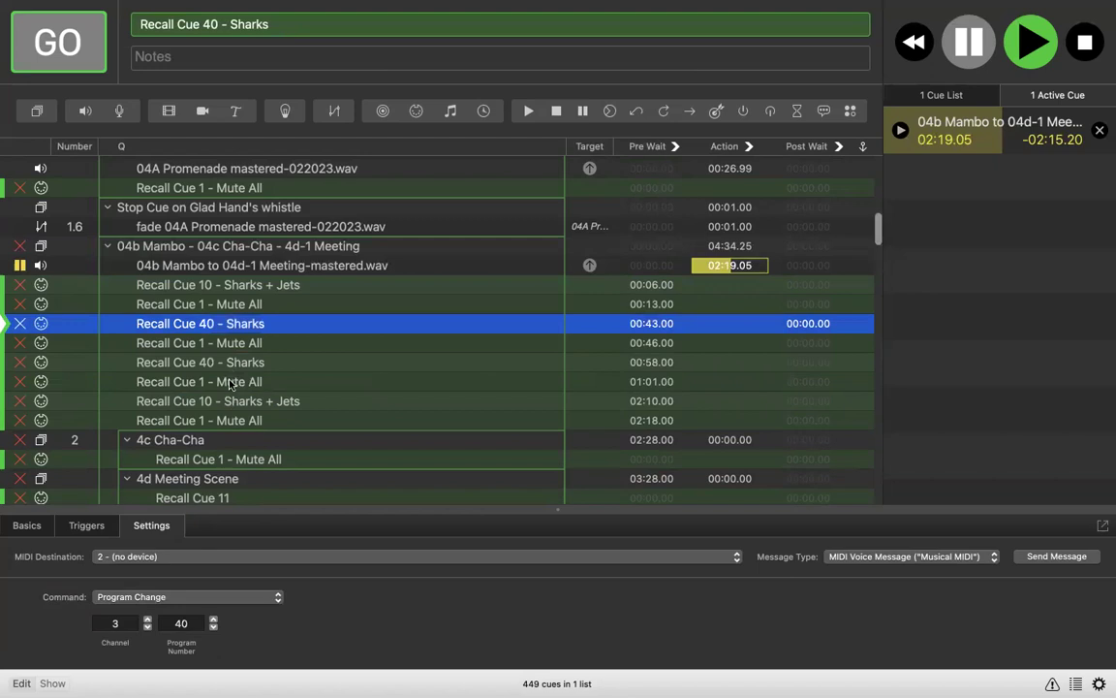
click(230, 364)
click(182, 623)
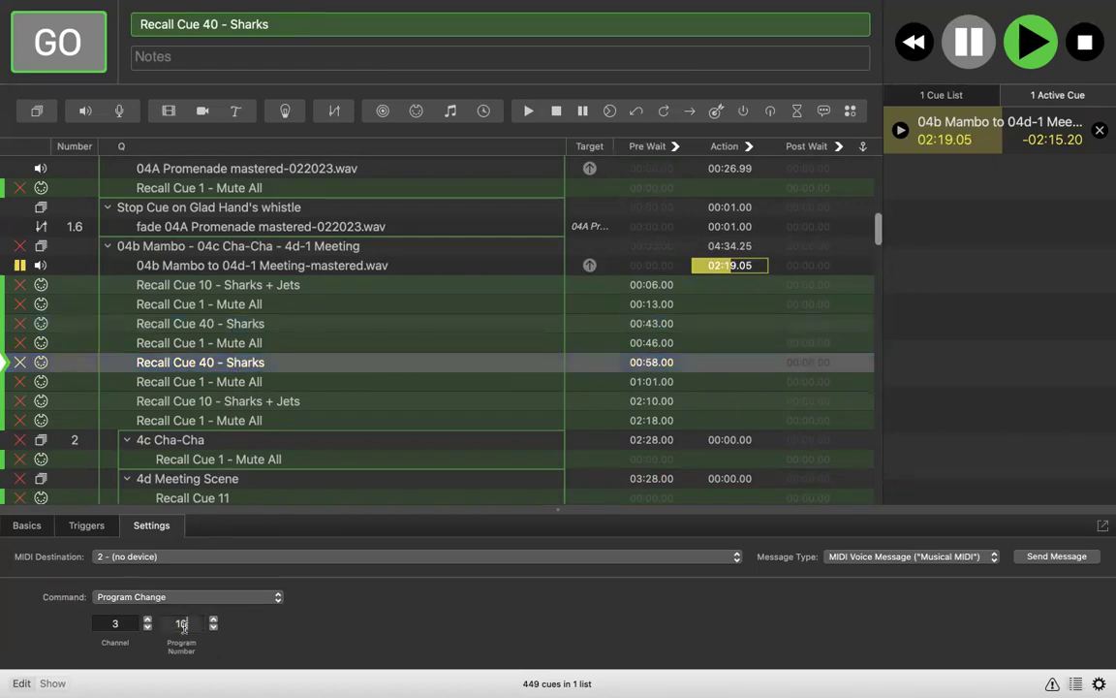
text(40)
key(Return)
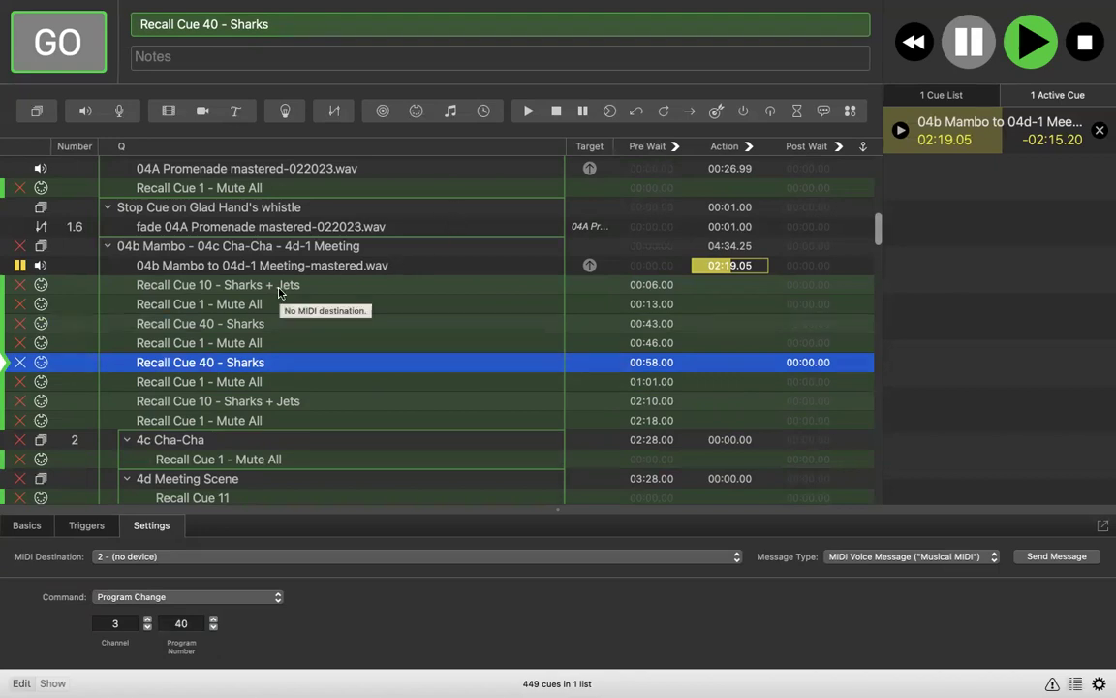
Step: Audition the 04b Mambo to 04d-1 Meeting audio from about 2:24, around the start of the Cha-Cha
scroll(235, 410, down, 4)
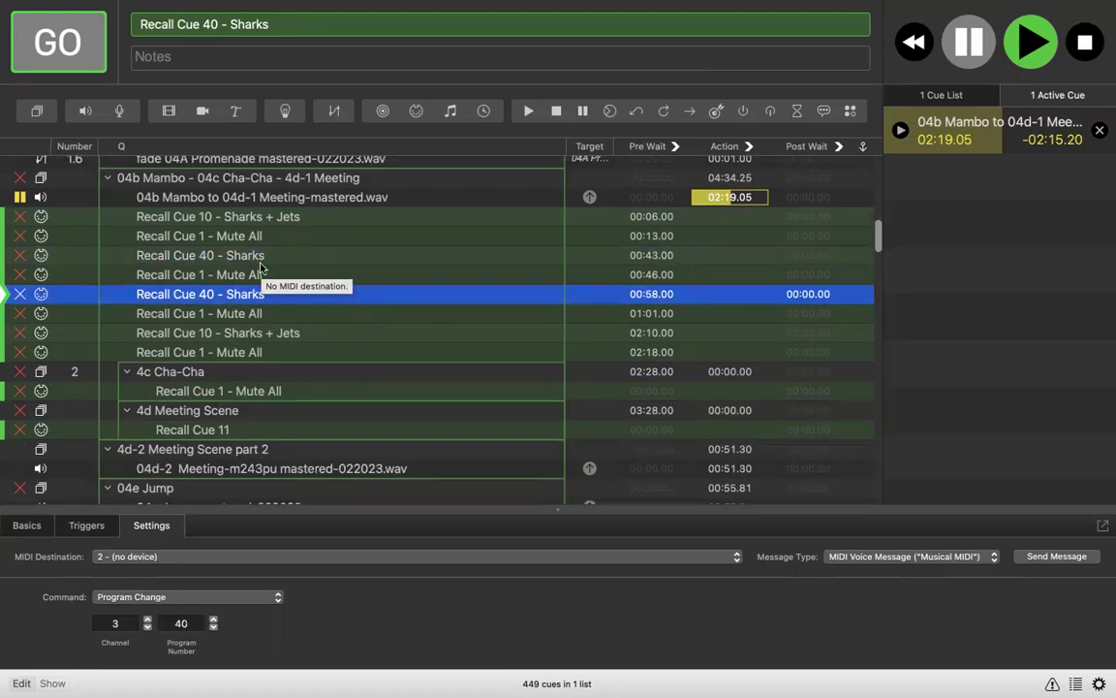
click(272, 198)
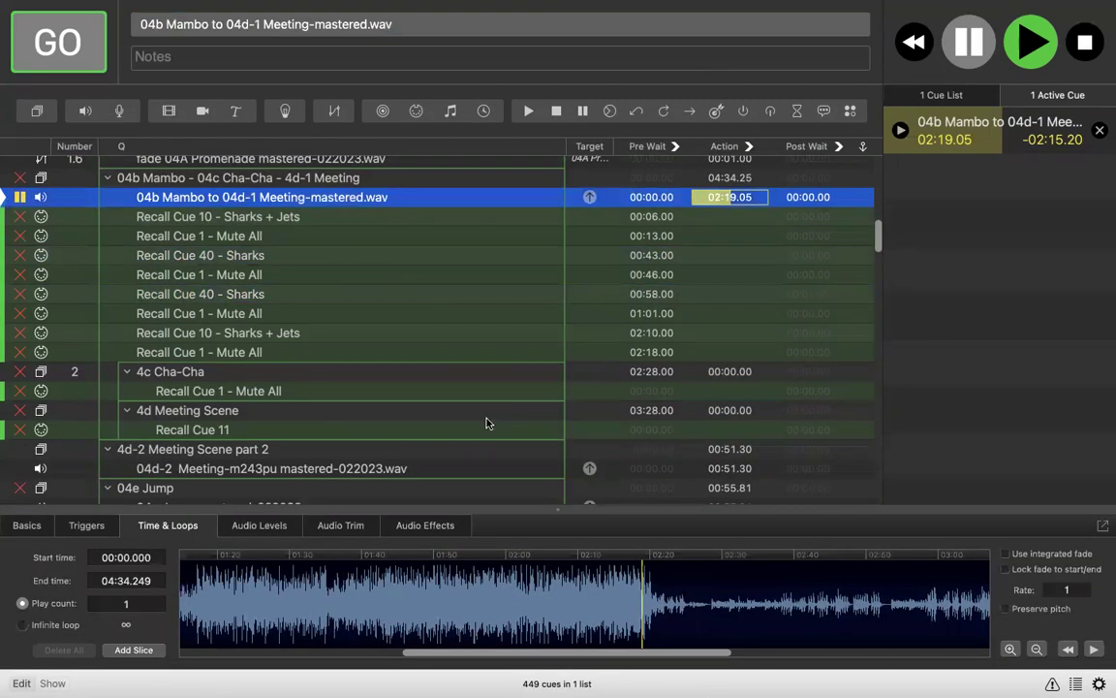
mouse_move(487, 660)
mouse_down()
mouse_move(292, 663)
mouse_move(496, 646)
mouse_up()
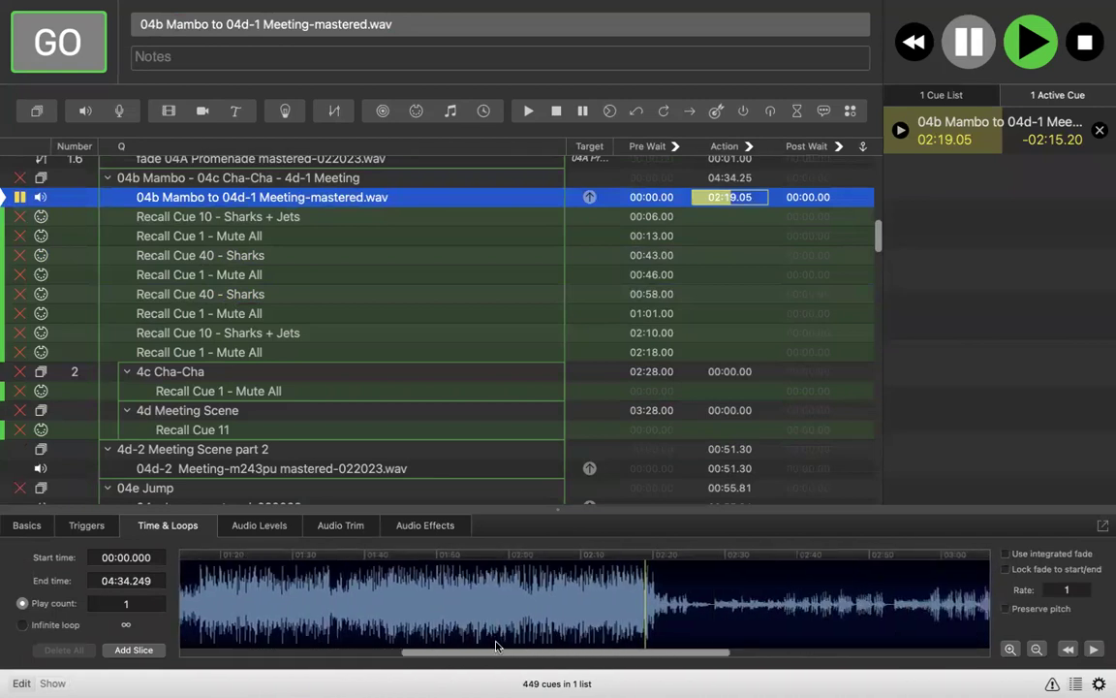
scroll(496, 646, right, 5)
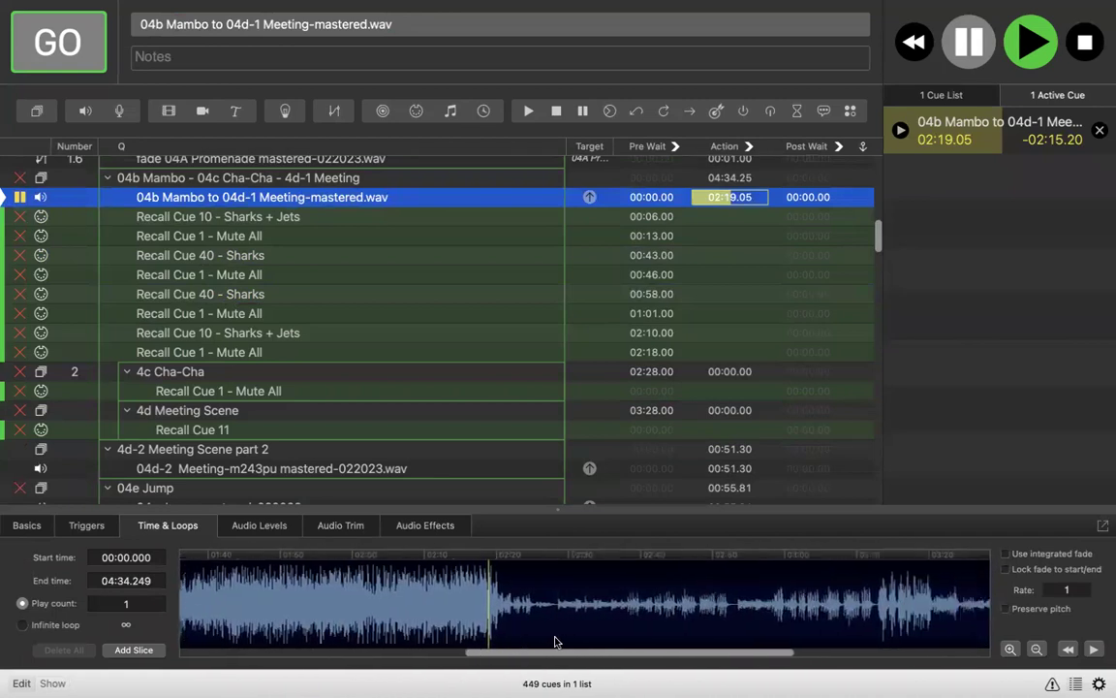
click(511, 579)
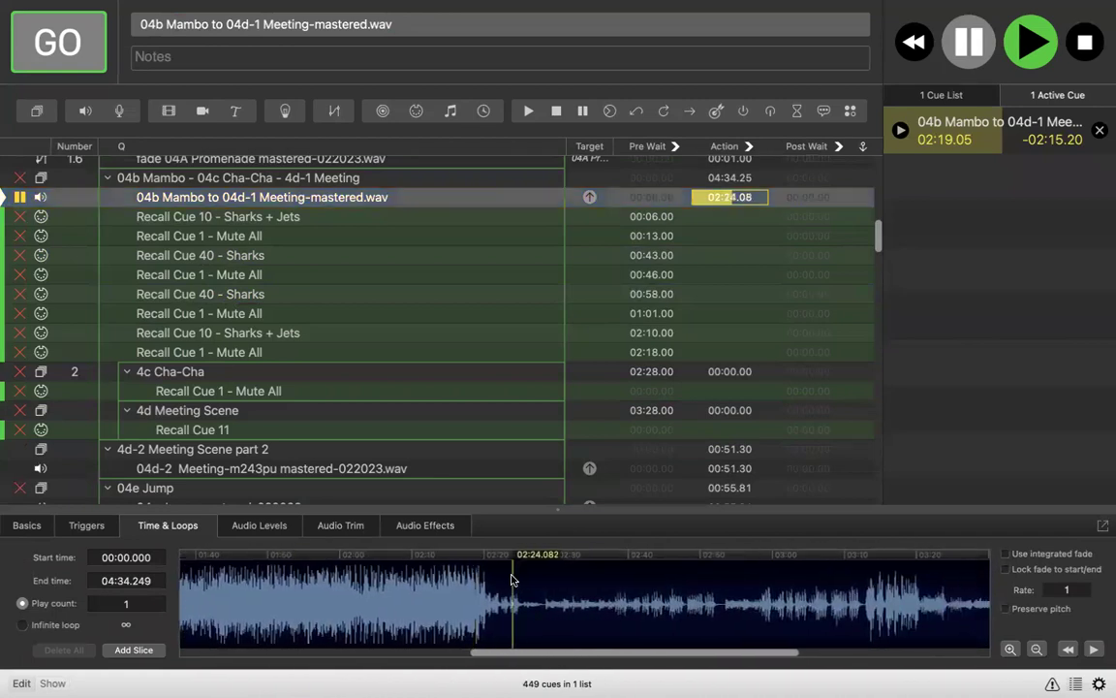
click(1092, 650)
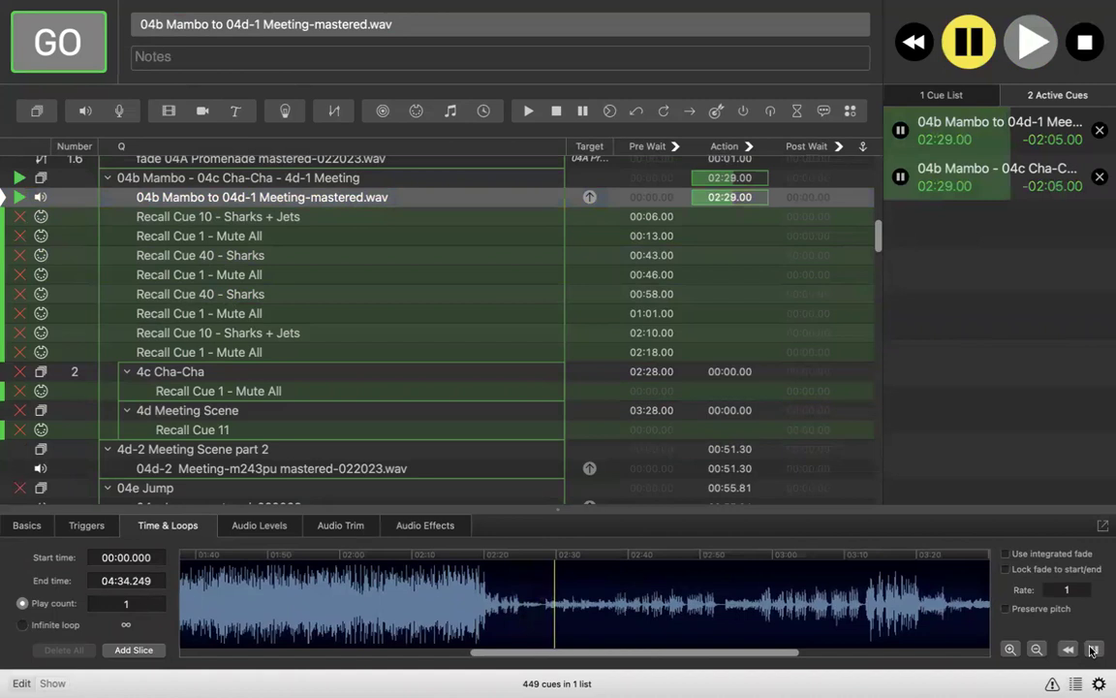
click(1093, 650)
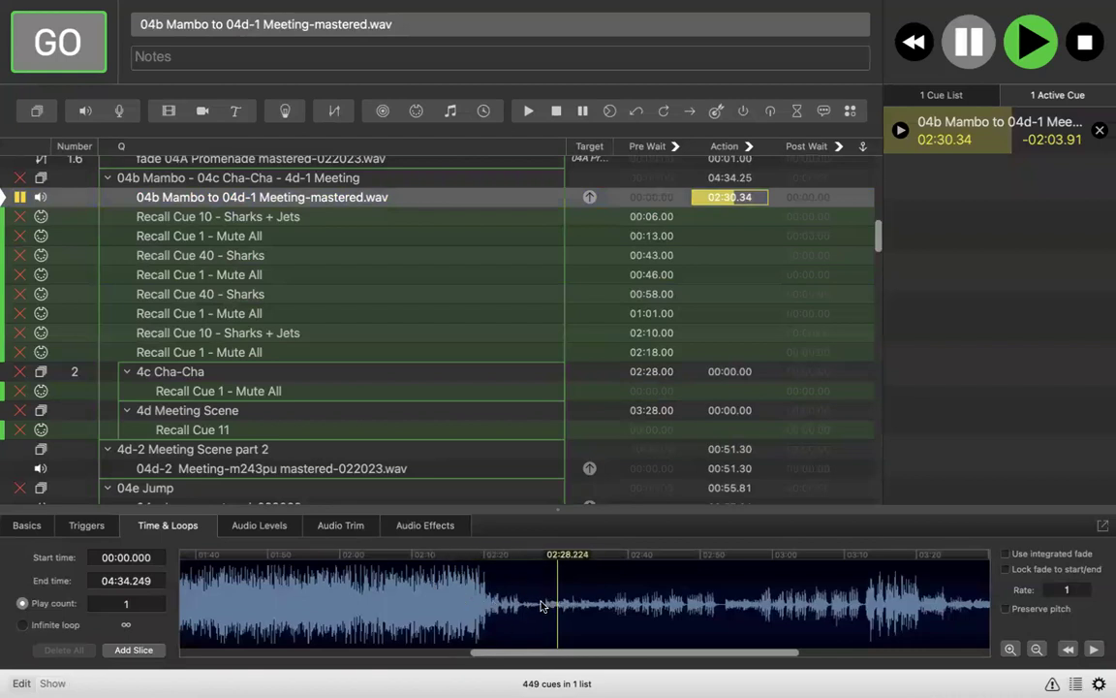
Step: Delete the redundant Recall Cue 1 - Mute All from the 4c Cha-Cha group, keeping the group itself
click(289, 373)
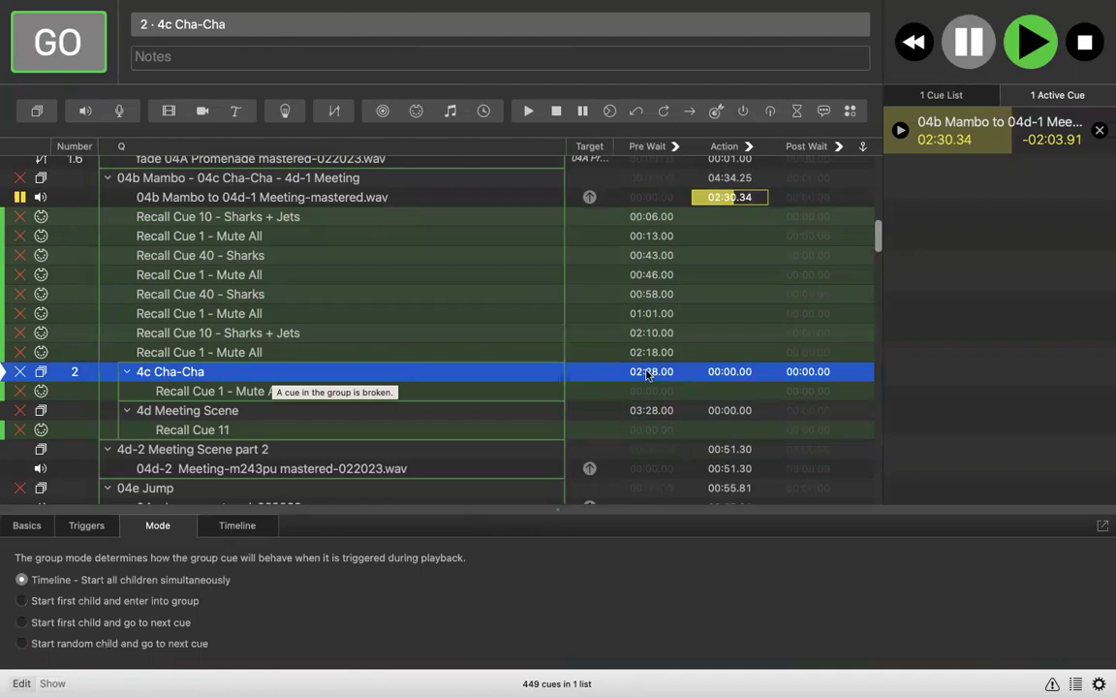
scroll(655, 375, up, 2)
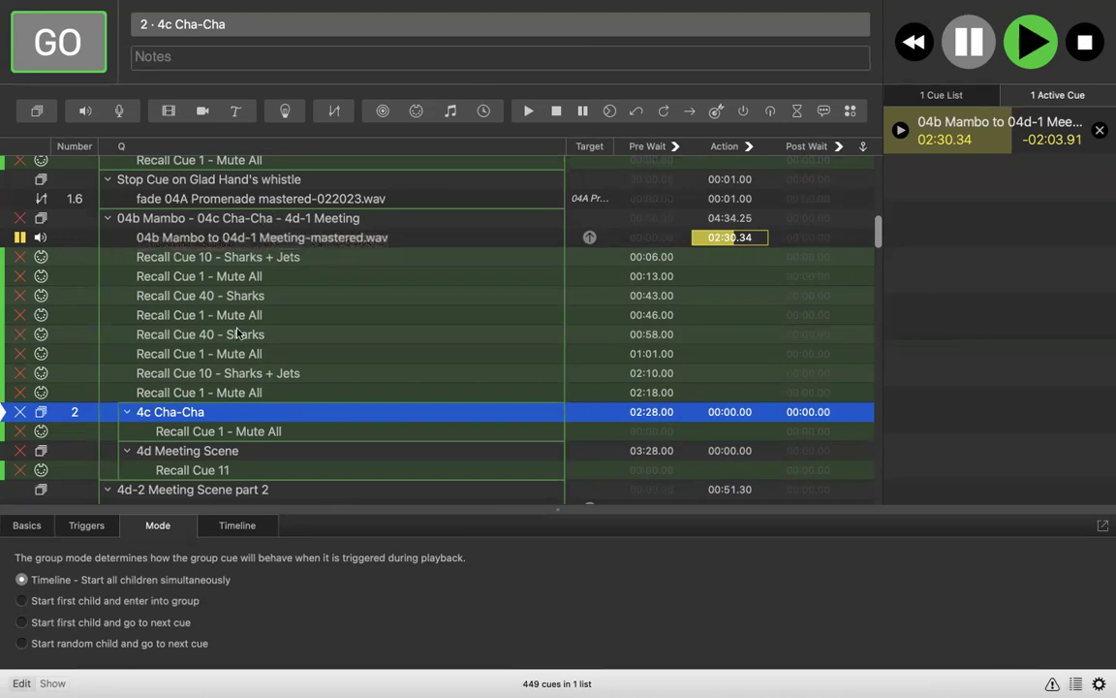
scroll(212, 417, down, 3)
scroll(212, 417, down, 2)
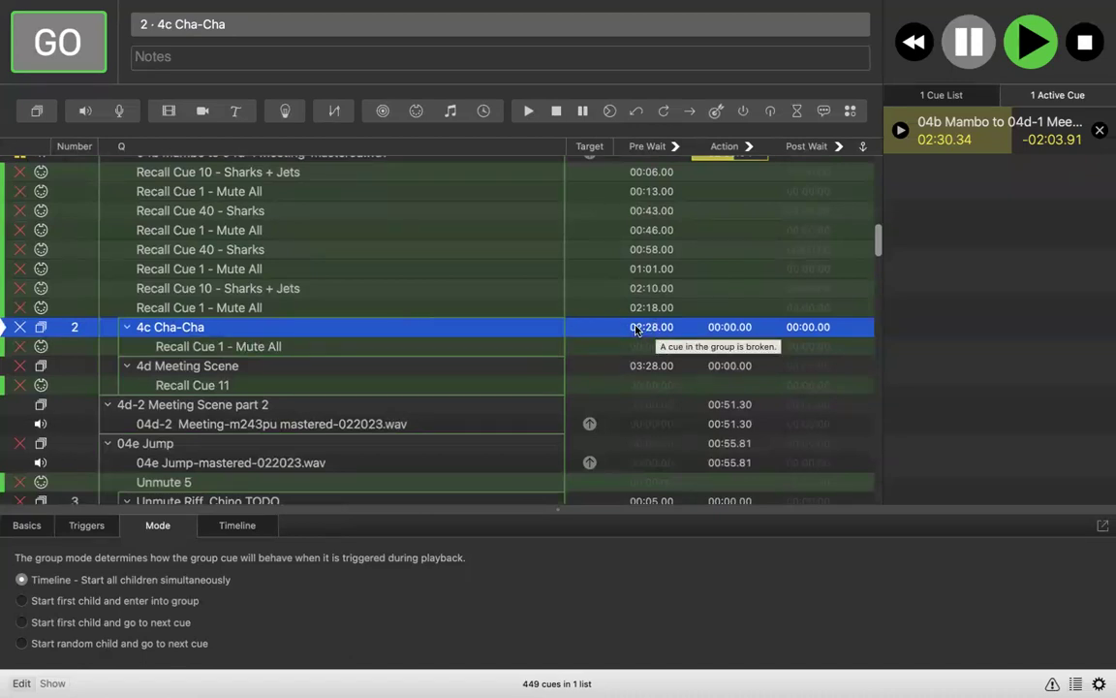
click(292, 349)
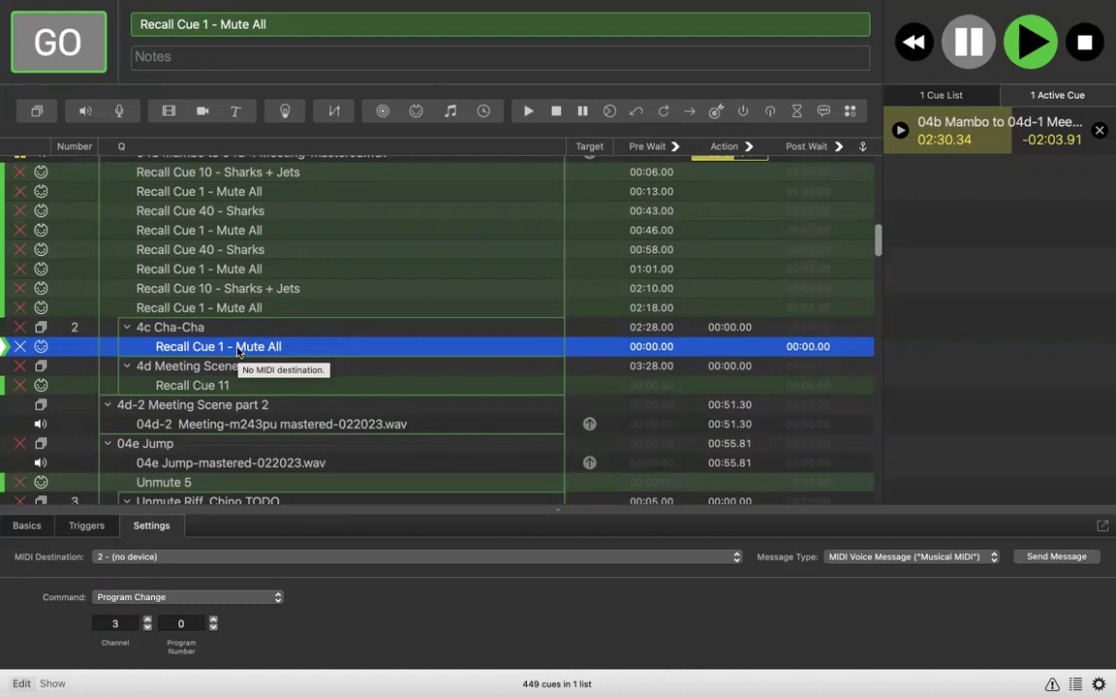
key(Delete)
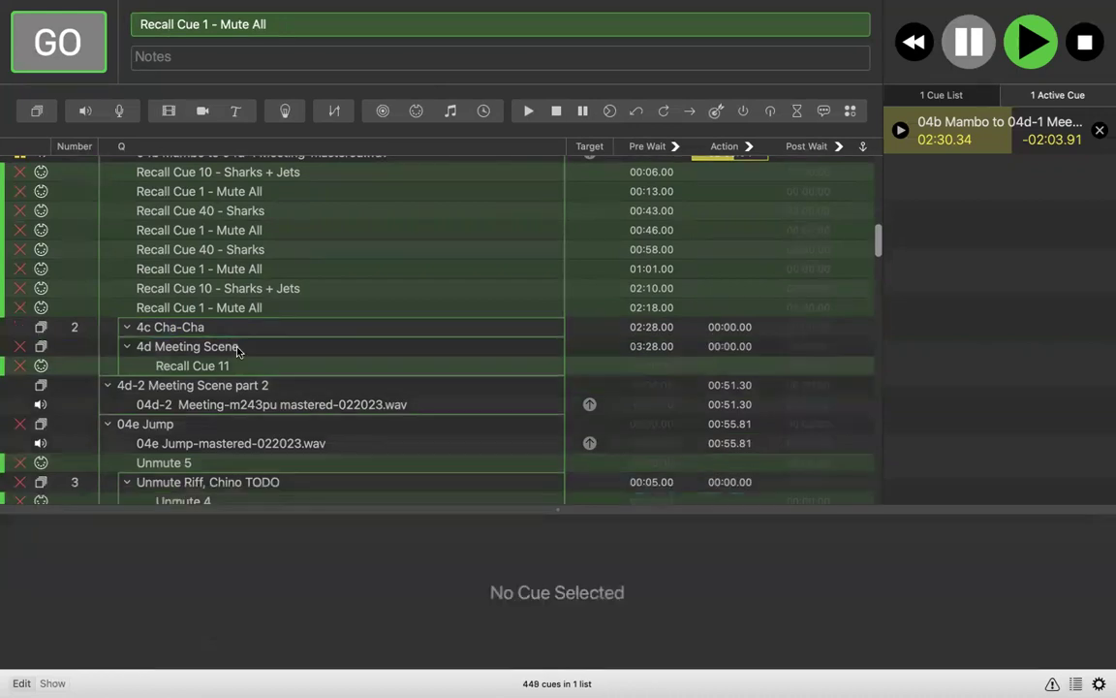
click(190, 308)
click(192, 327)
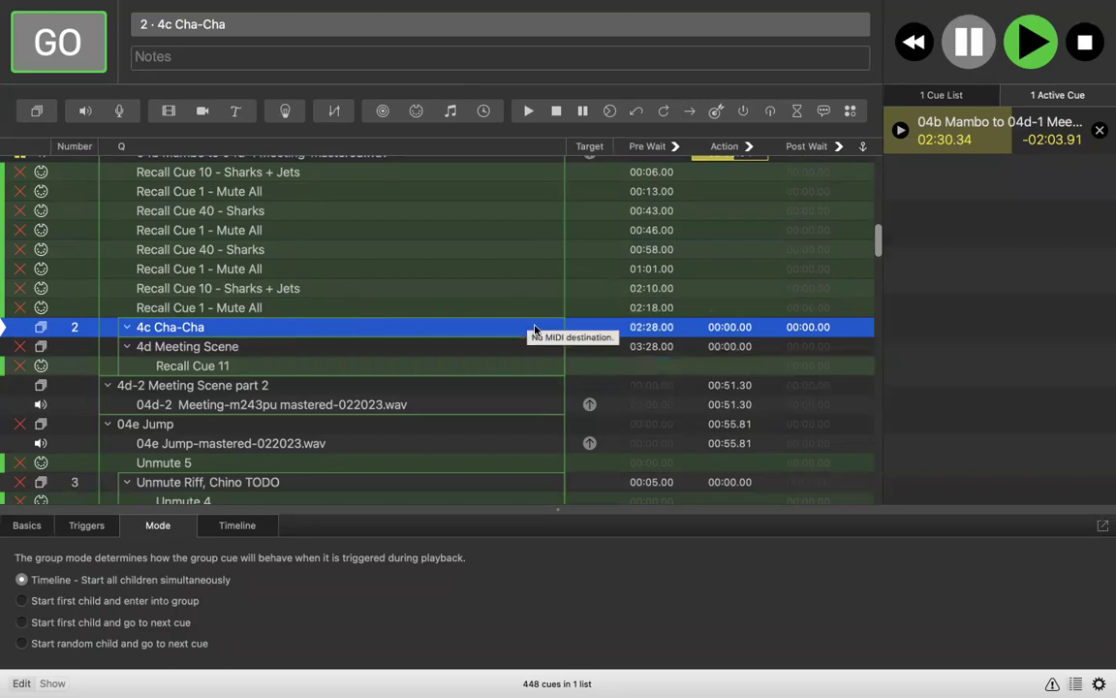
Step: Audition the 04b Mambo to 04d-1 Meeting audio from about 3:13 into the Meeting Scene, and inspect Recall Cue 11's MIDI settings
scroll(481, 247, up, 3)
click(439, 222)
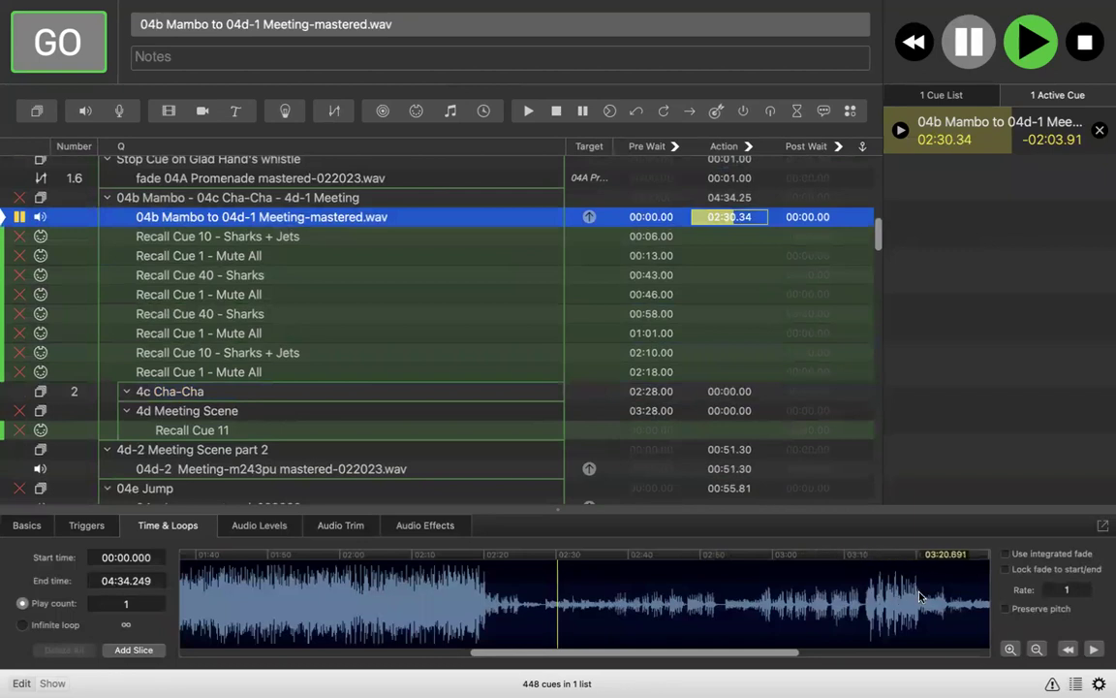
click(864, 601)
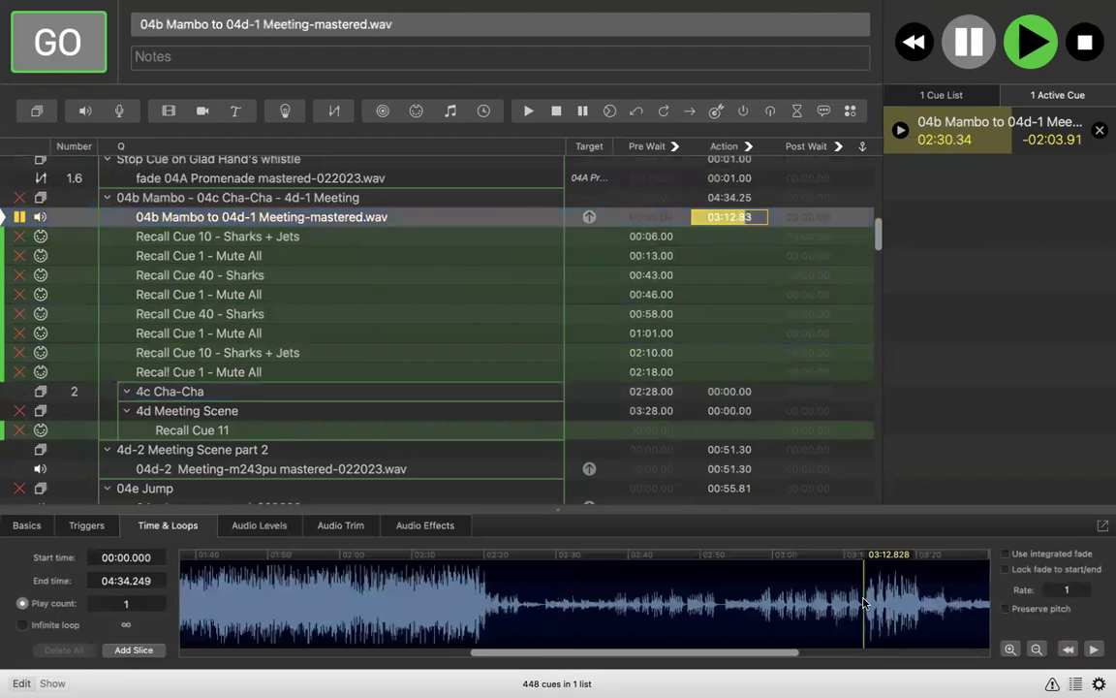
click(1094, 649)
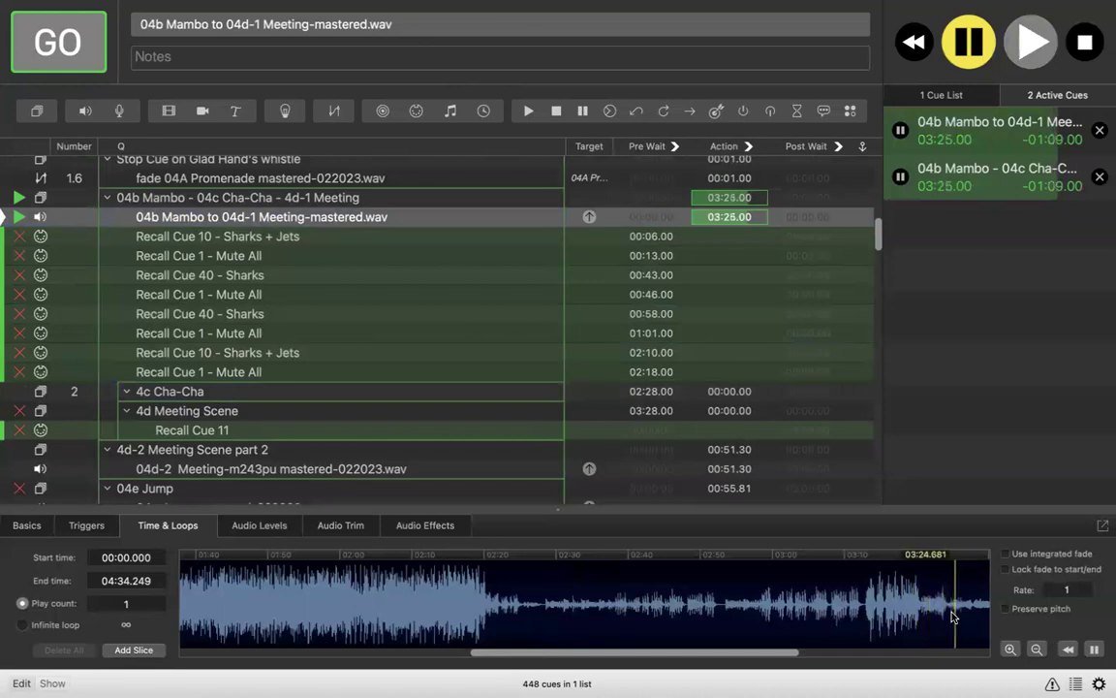
drag(790, 658, 985, 659)
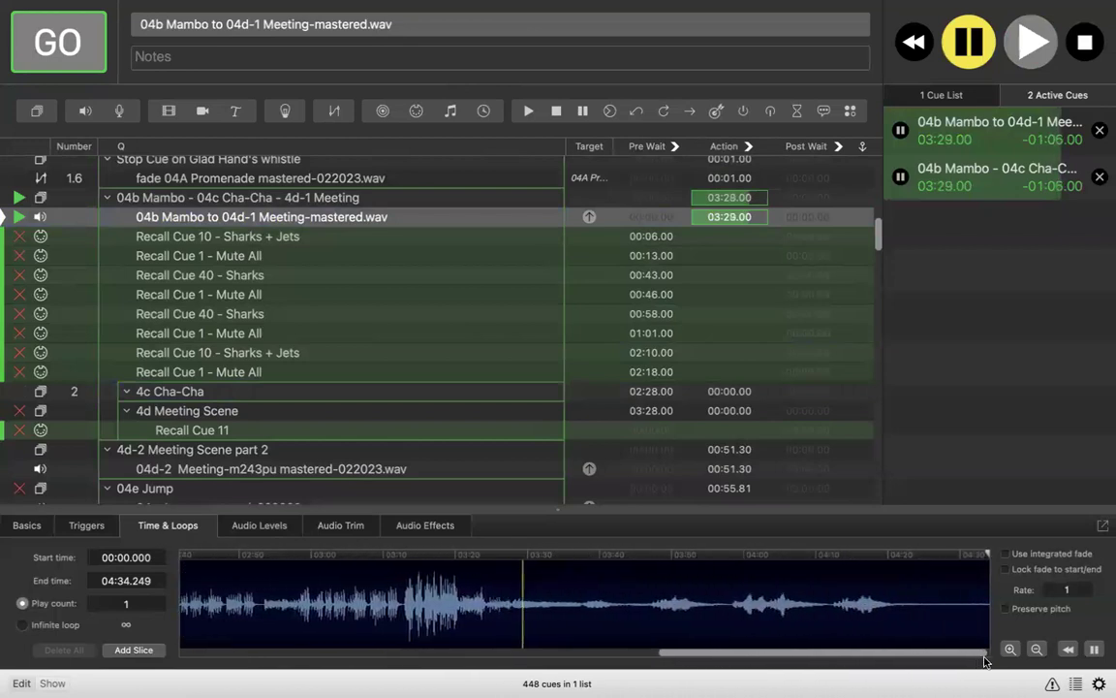
click(1094, 650)
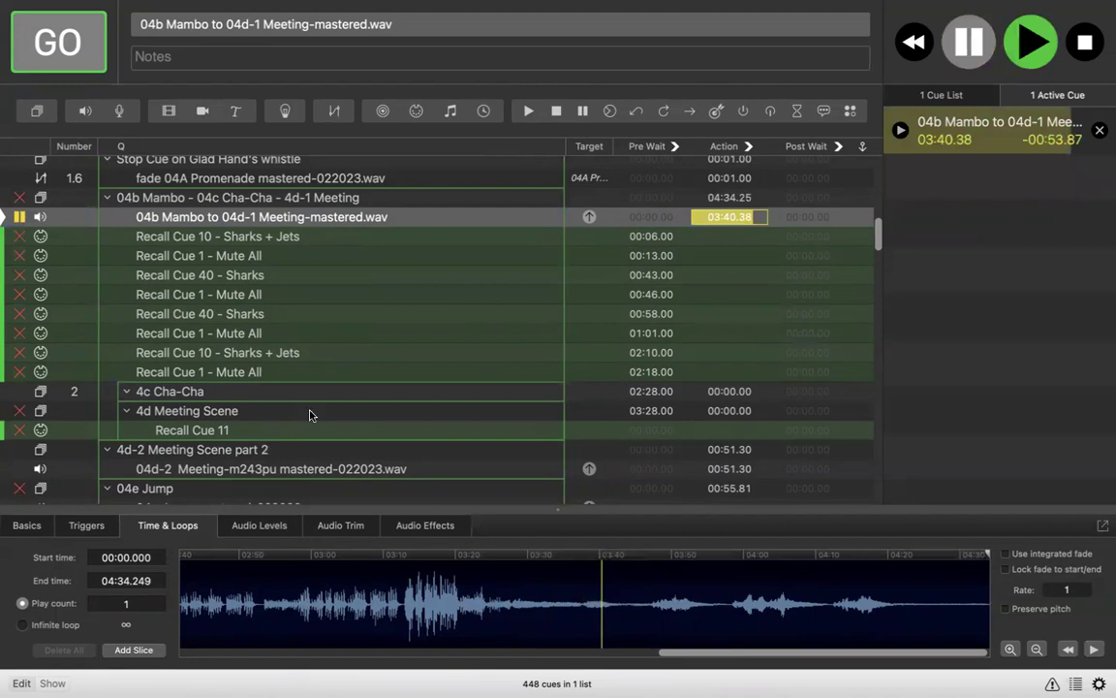
click(197, 434)
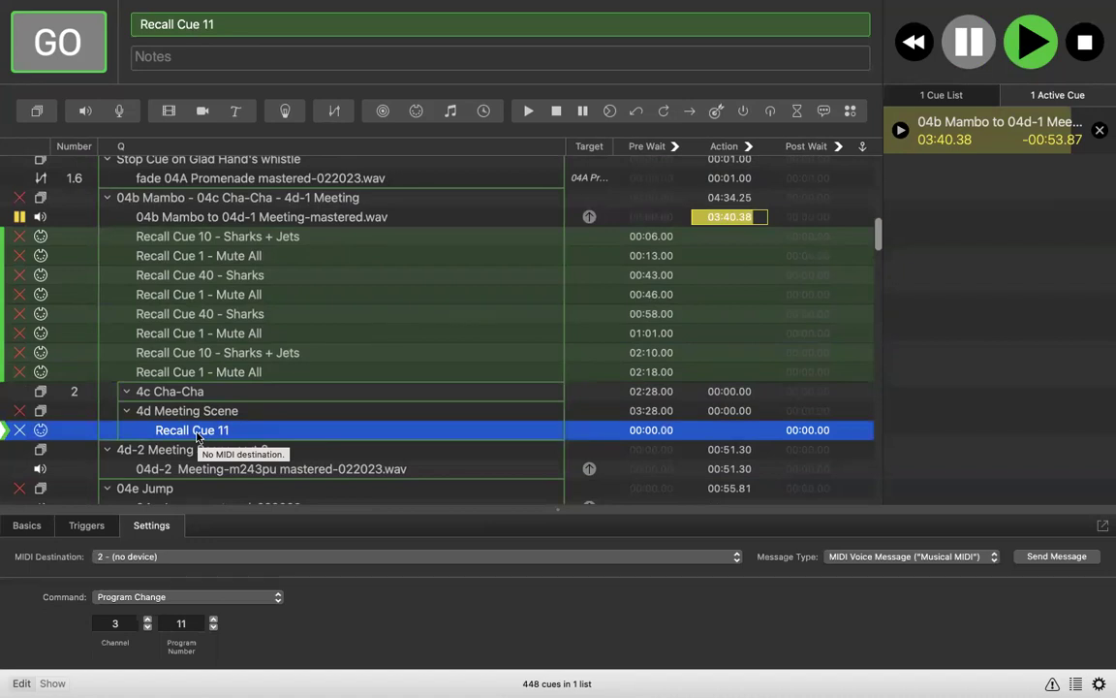
Step: Run the 4d-2 Meeting Scene part 2 group to hear its opening, pausing playback after about 9 seconds
scroll(339, 415, down, 4)
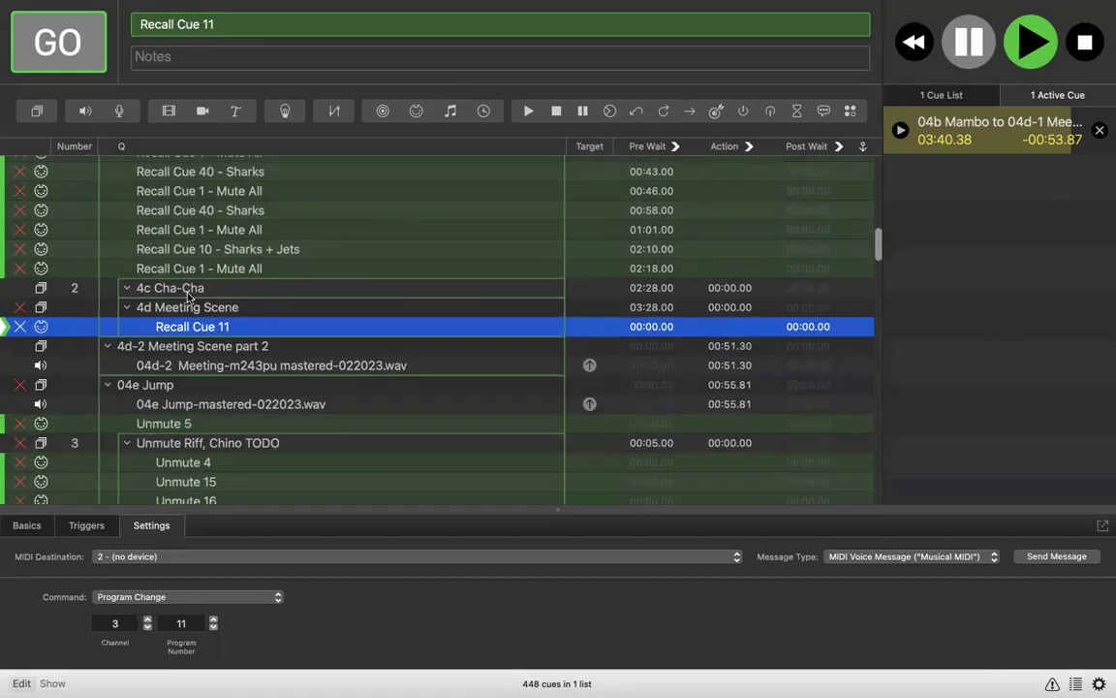
click(216, 349)
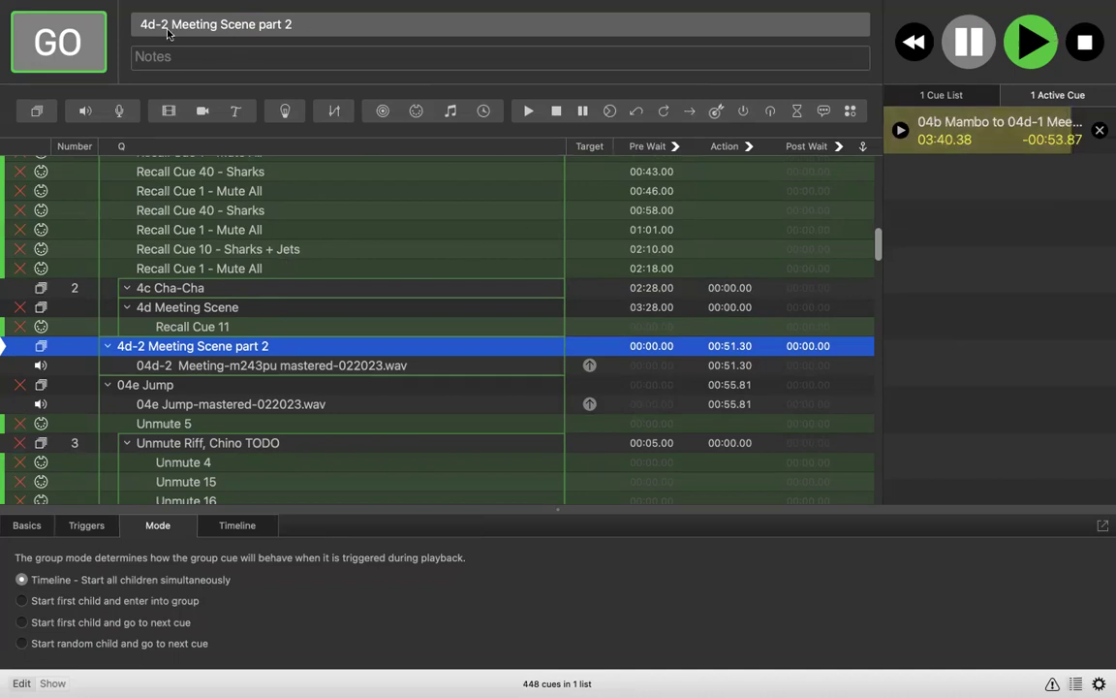
click(51, 36)
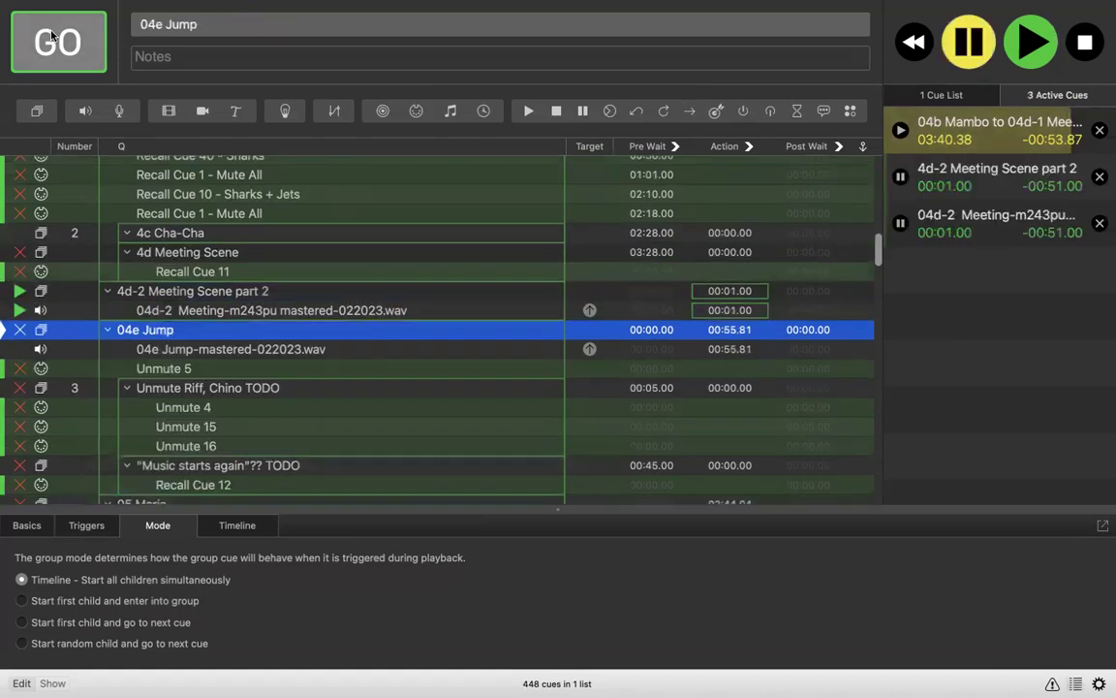
click(980, 48)
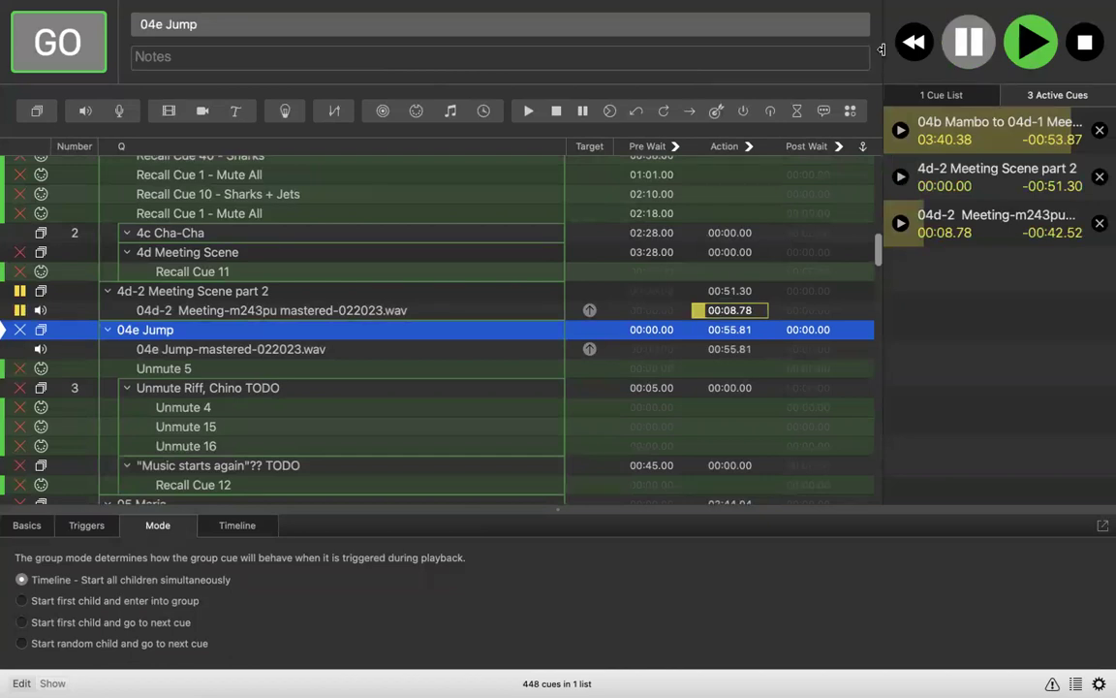
Step: Append the line cue to the group's name so it reads "4d-2 Meeting Scene part 2 - After "I think now I never will""
click(265, 293)
click(267, 292)
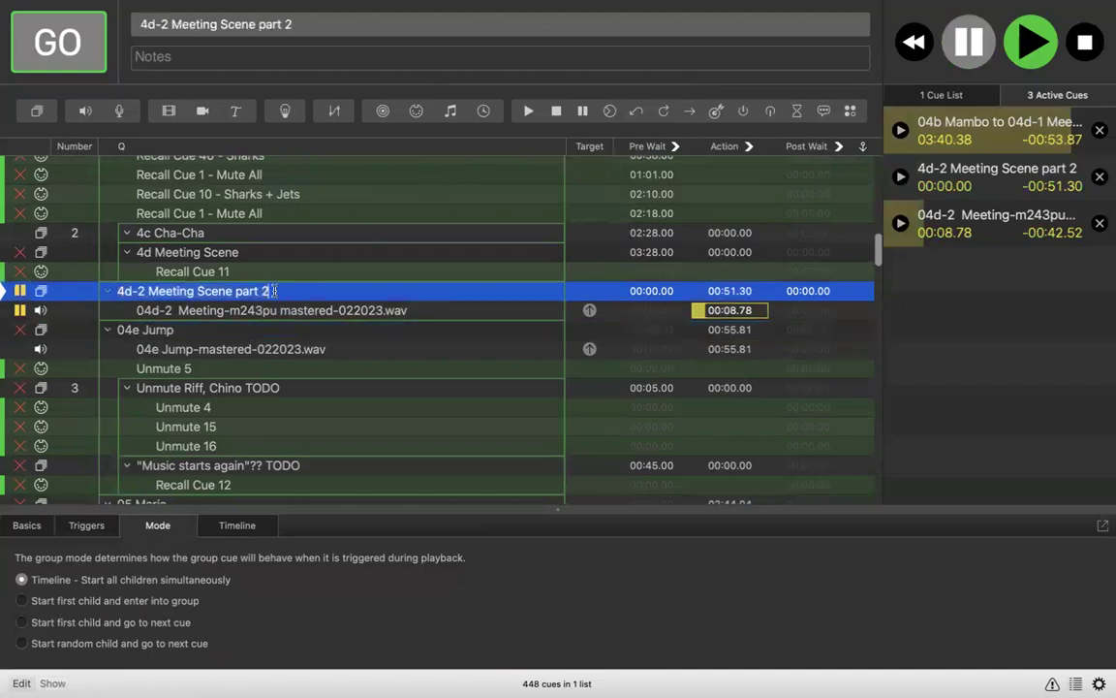
text(- After "I think now I never will")
key(Return)
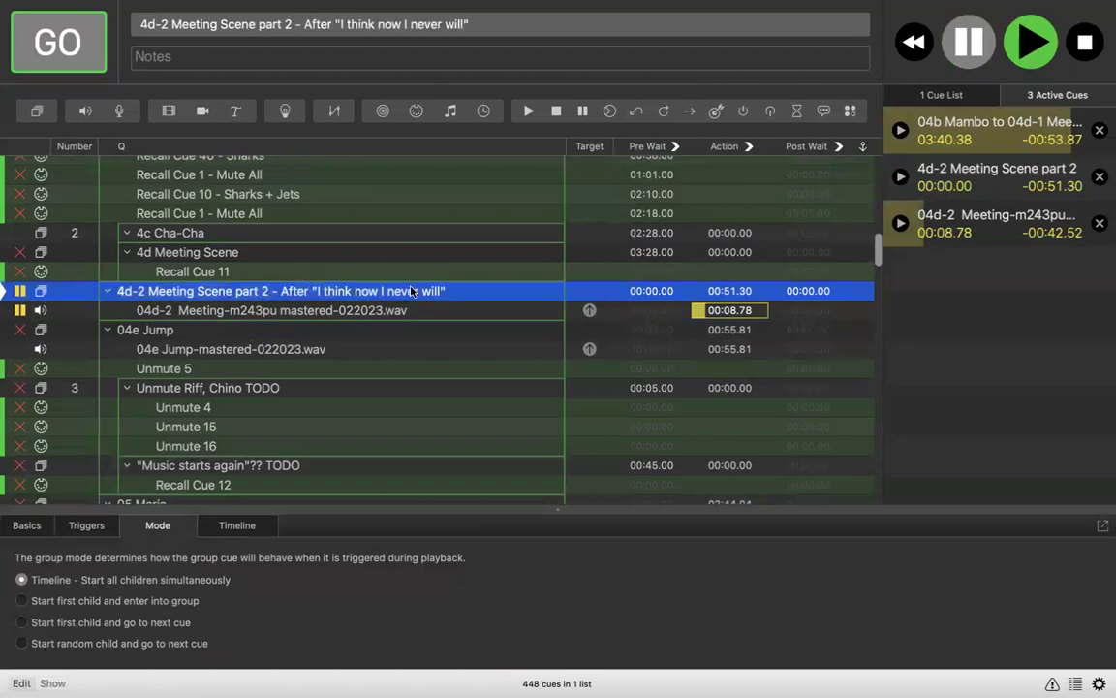
Step: Remove "Scene" from the 4d-2 group's name and replace "After" with "Cue:", keeping the quoted line
double_click(225, 290)
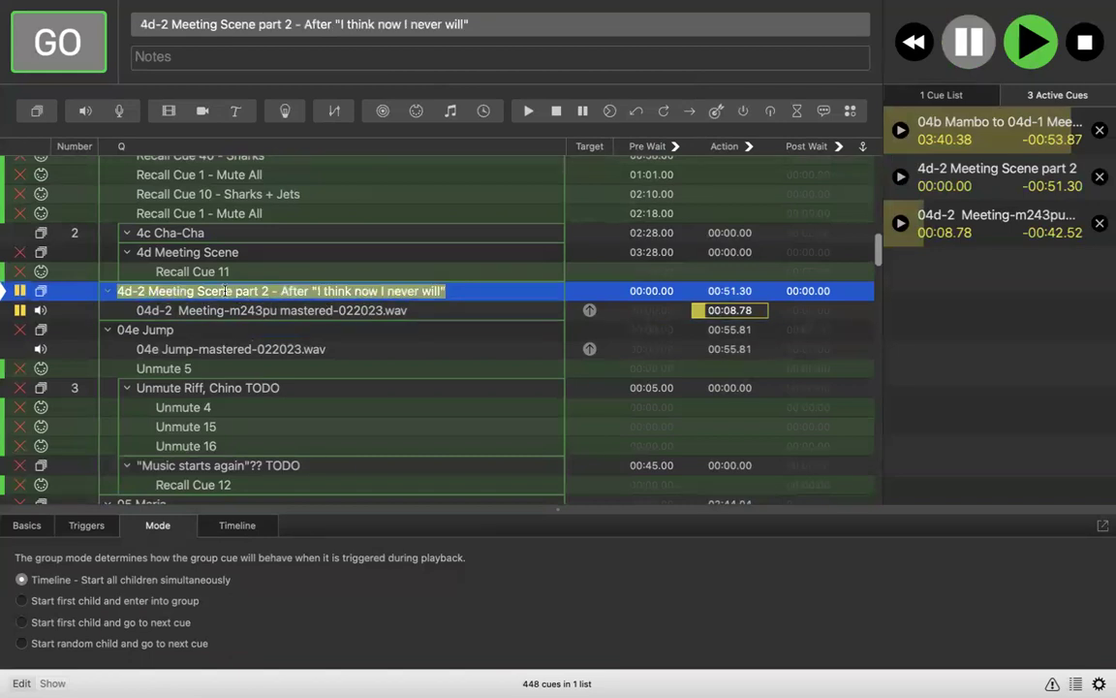
key(Escape)
double_click(229, 289)
key(BackSpace)
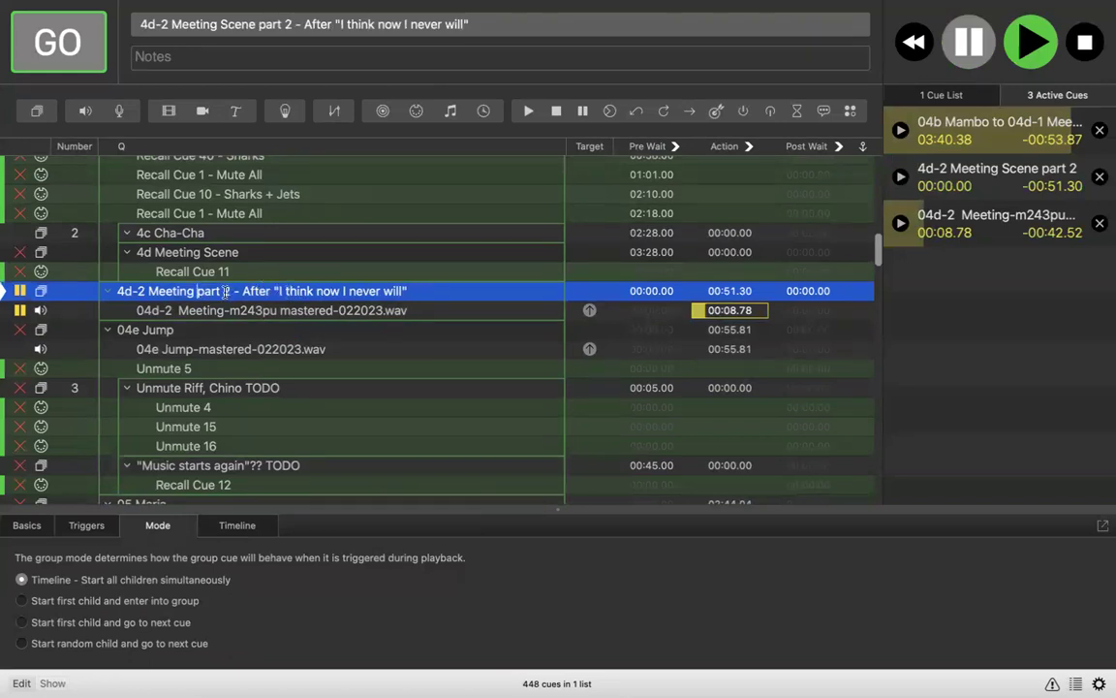
key(super+Right)
double_click(260, 290)
text(Cue:)
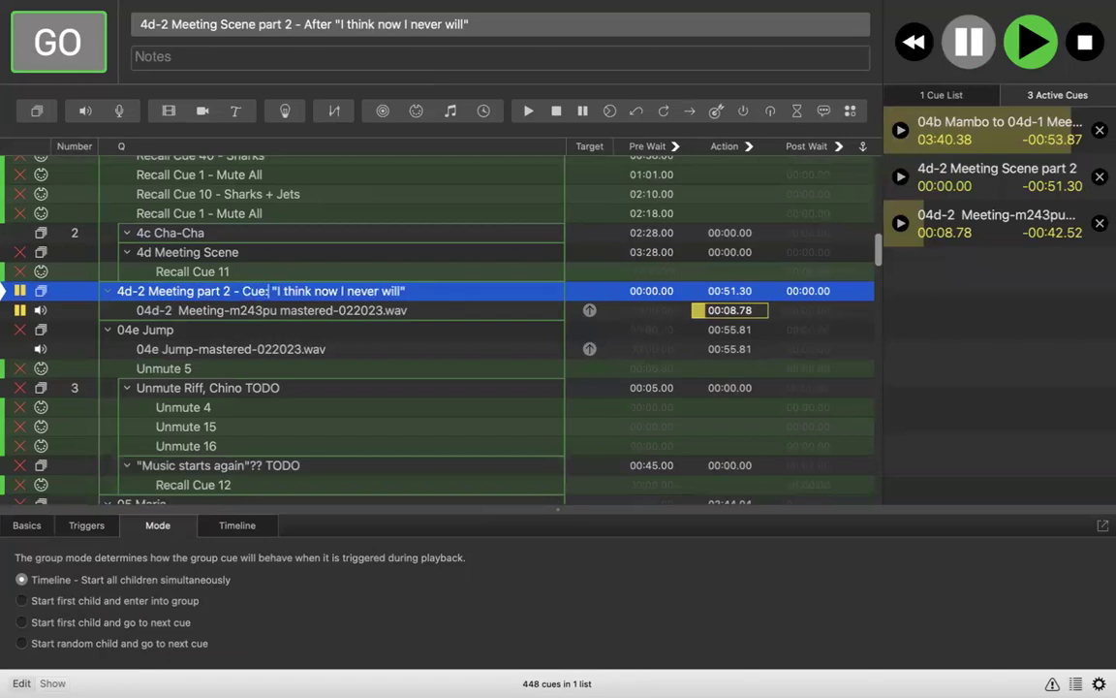
key(Return)
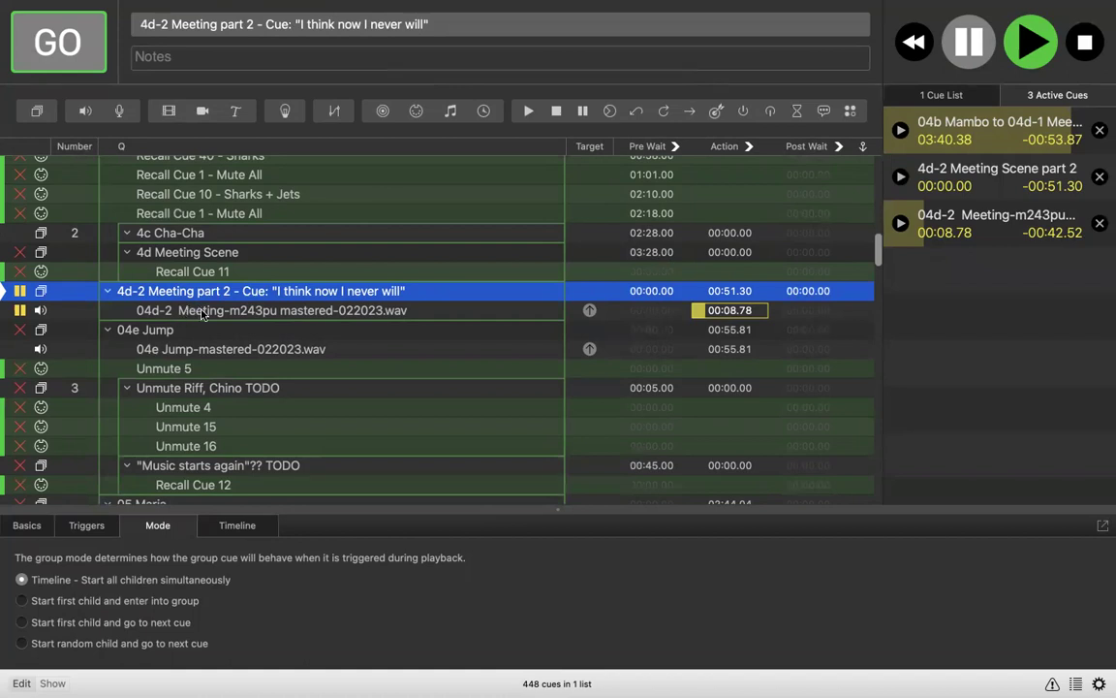
Step: Audition the 04d-2 Meeting audio briefly from about 19 seconds, and look back over the preceding Promenade and Mambo cues
click(203, 313)
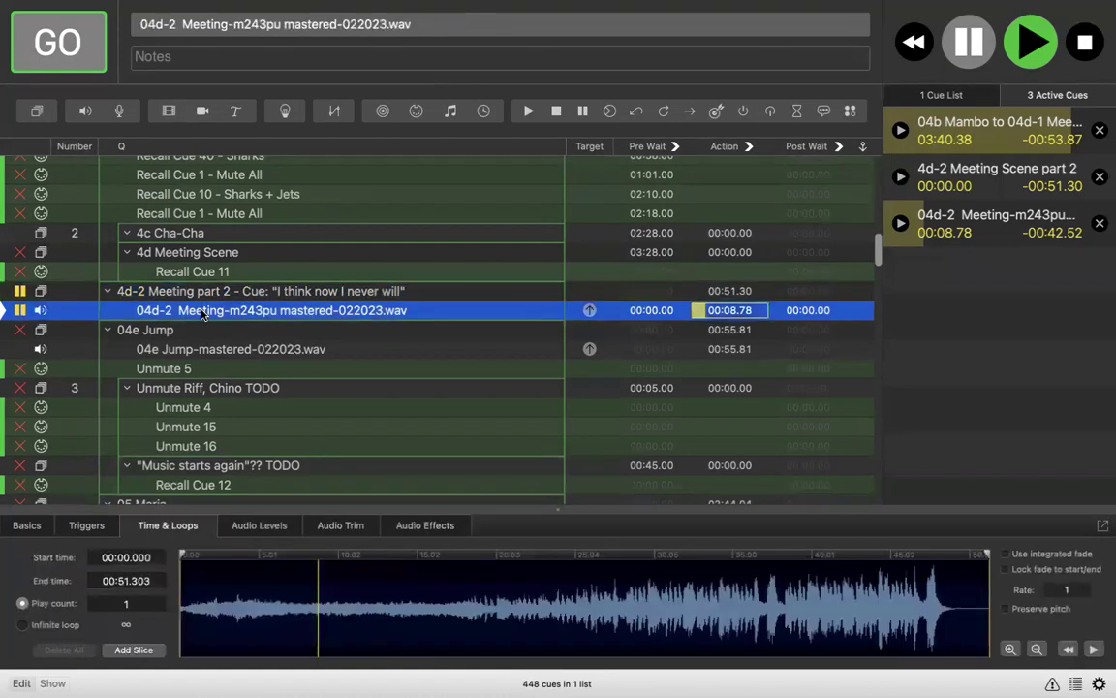
click(477, 613)
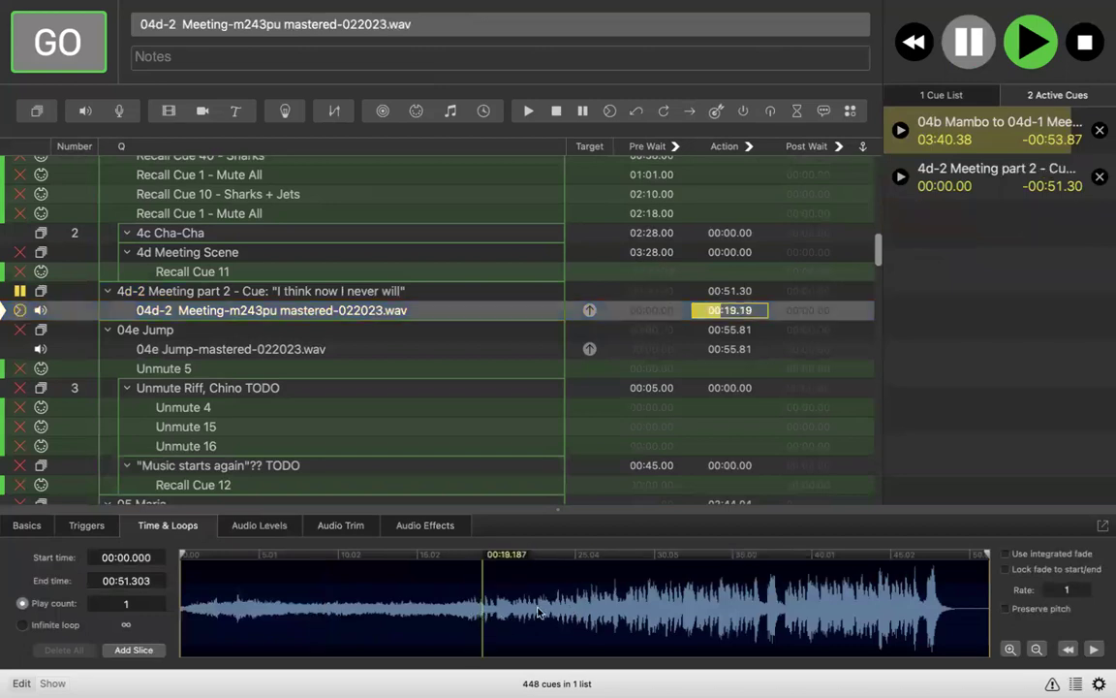
click(1094, 650)
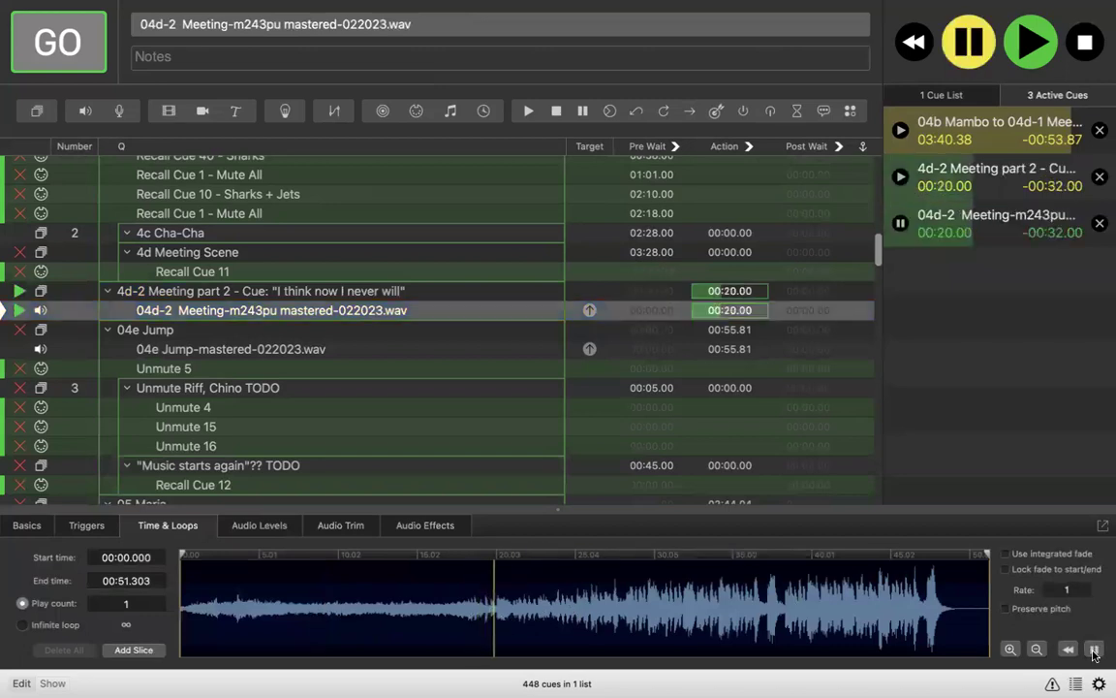
click(1094, 650)
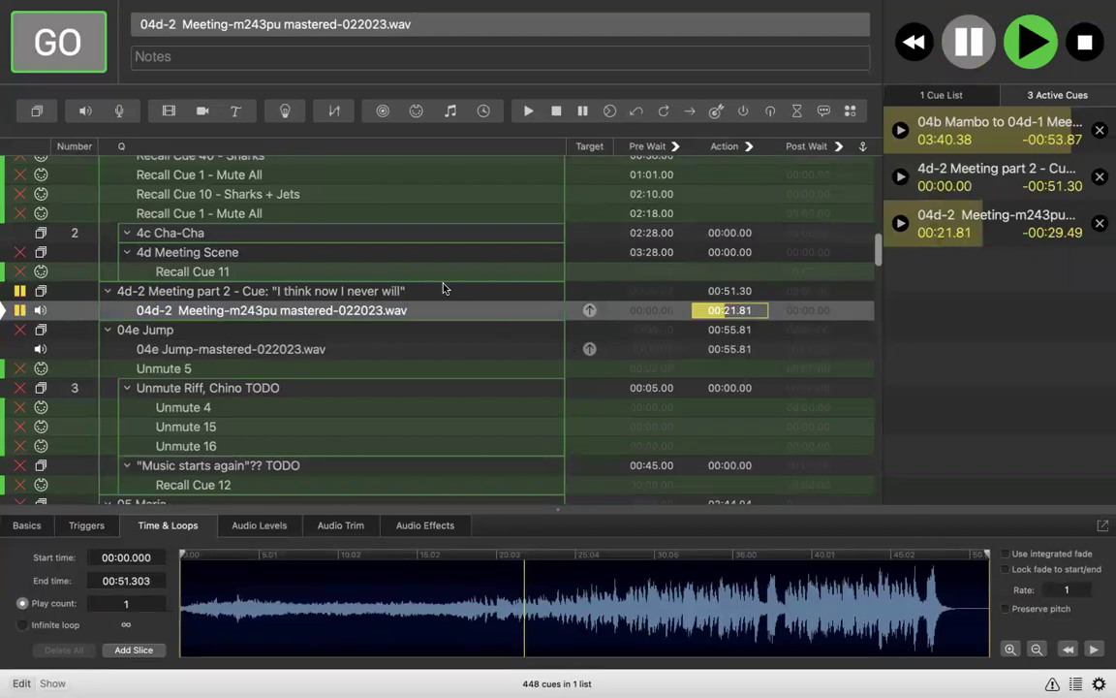
scroll(443, 288, up, 5)
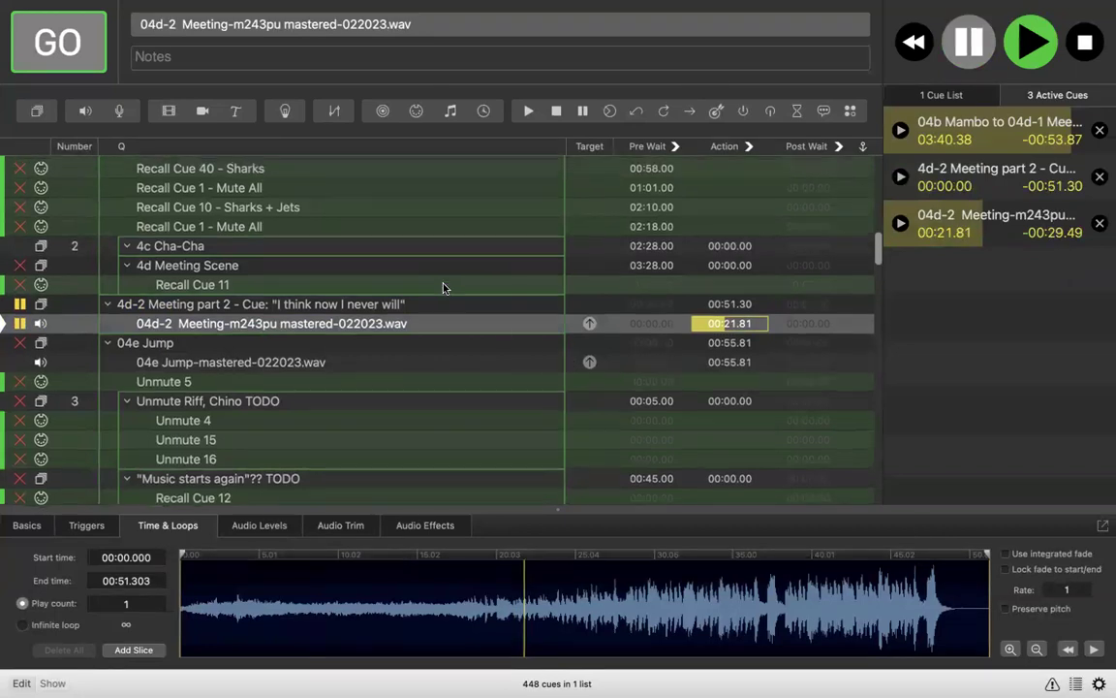
scroll(443, 288, up, 5)
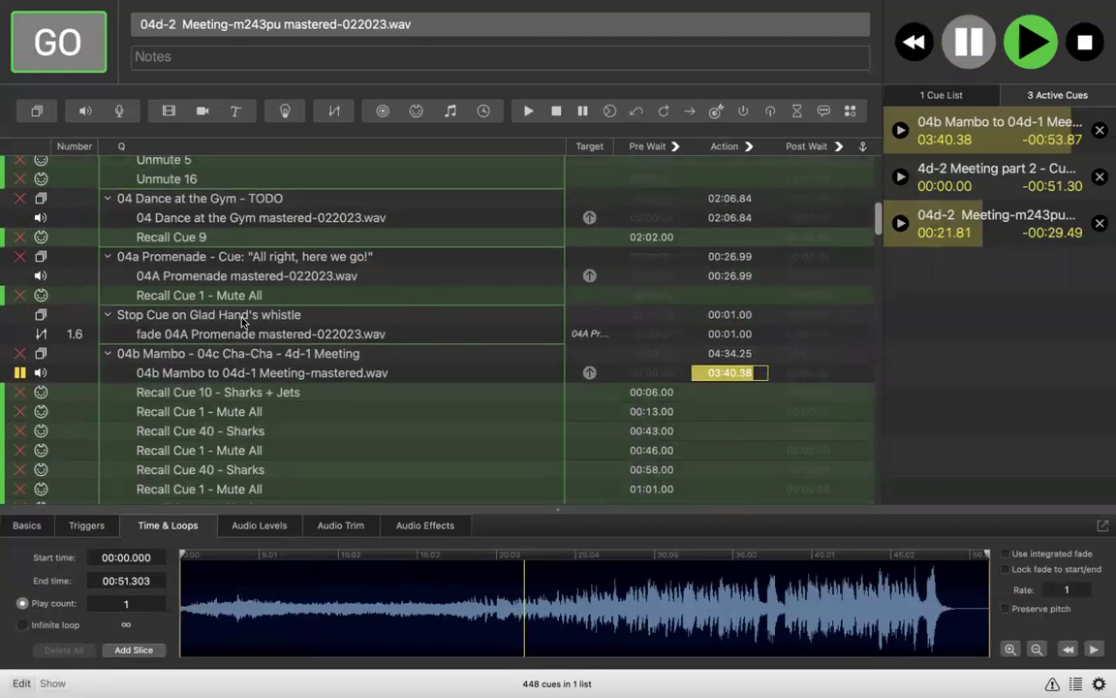
Step: Duplicate the "Stop Cue on Glad Hand's whistle" group below the 4d-2 Meeting part 2 group, and delete the copied 04A Promenade fade
click(243, 319)
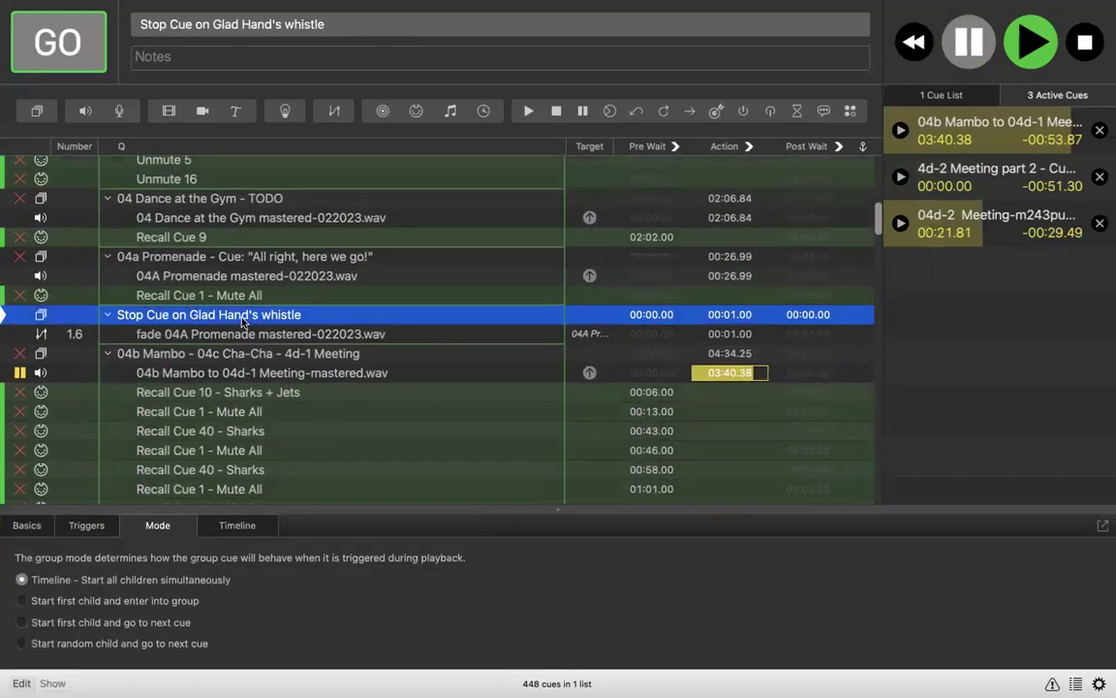
scroll(324, 394, down, 3)
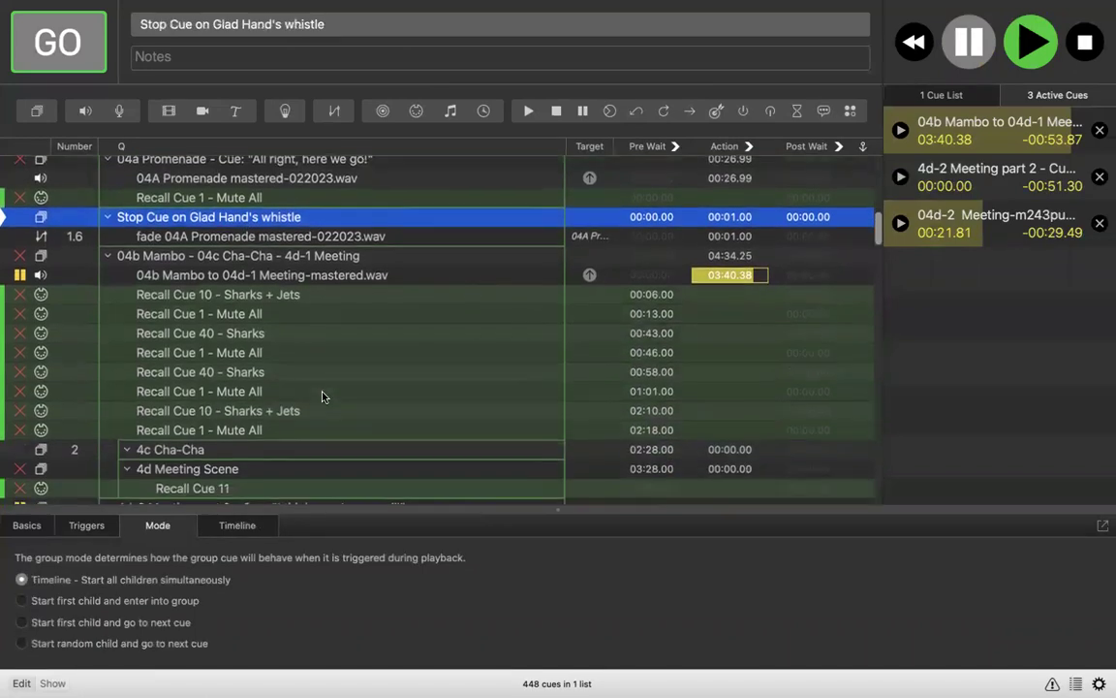
scroll(324, 395, down, 6)
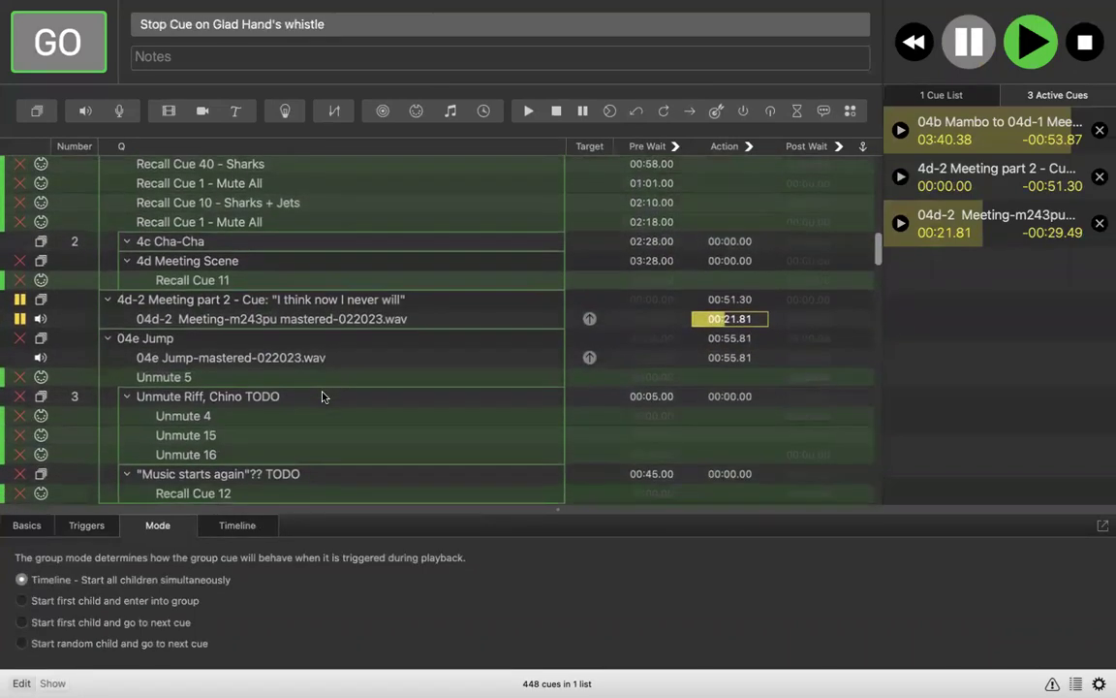
click(259, 300)
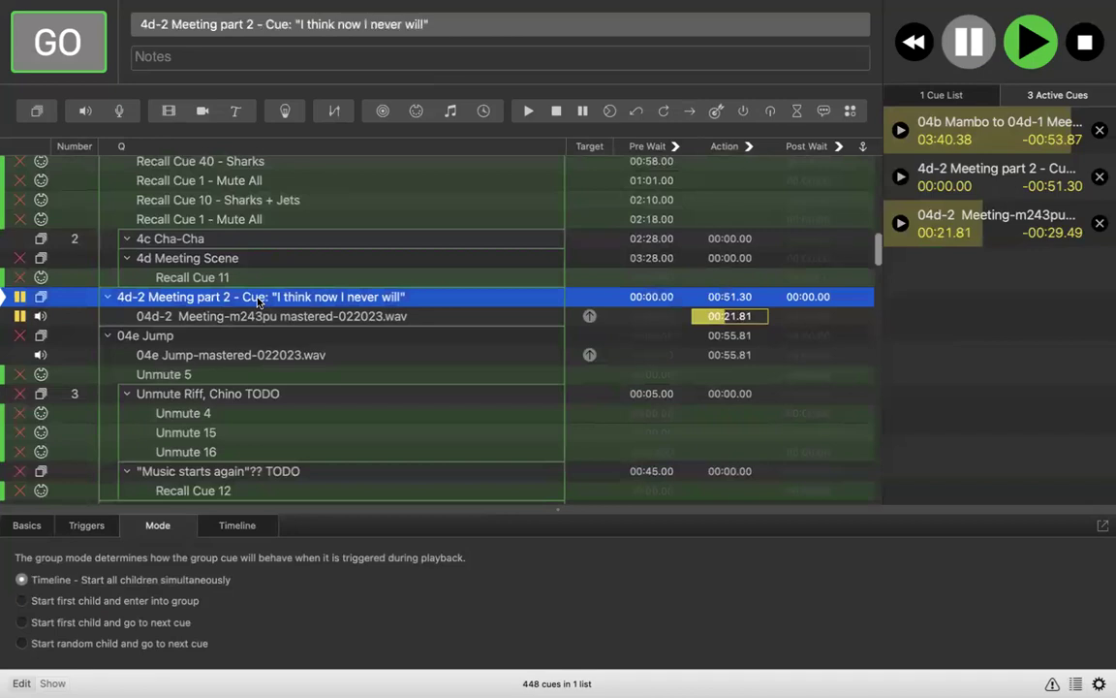
key(super+v)
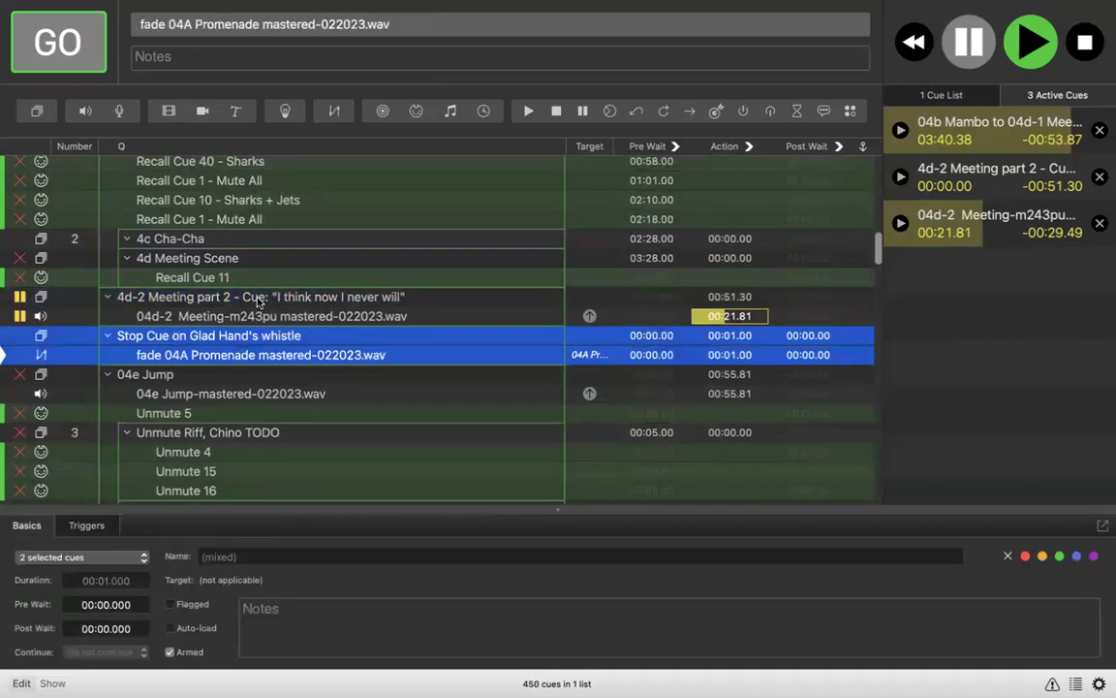
click(244, 358)
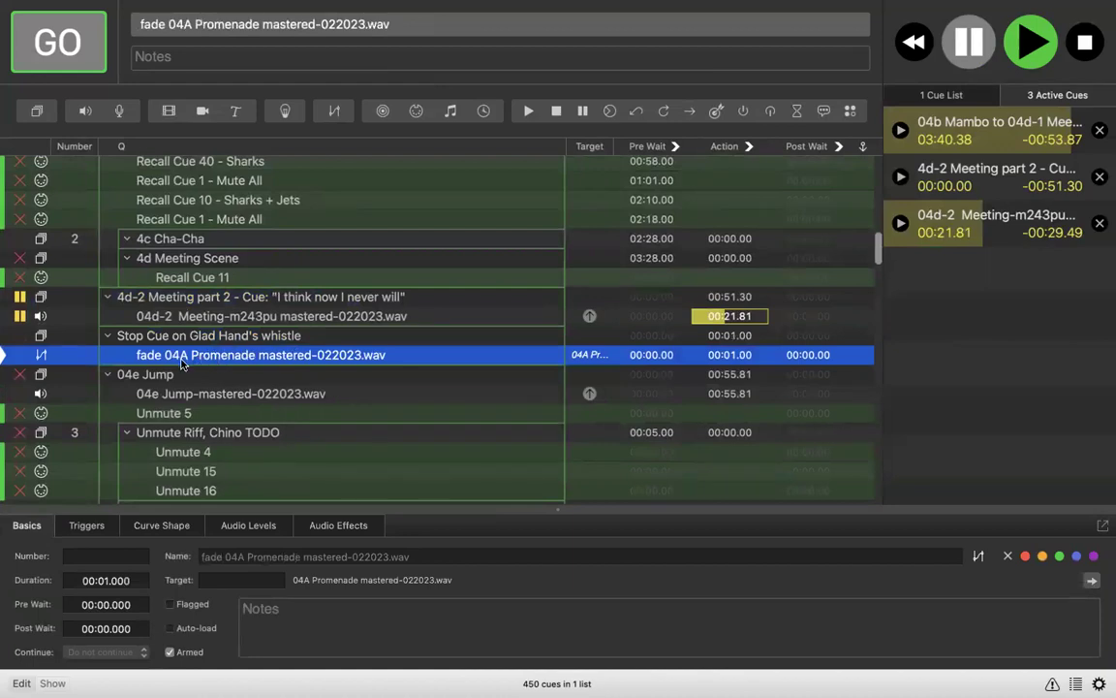
key(Delete)
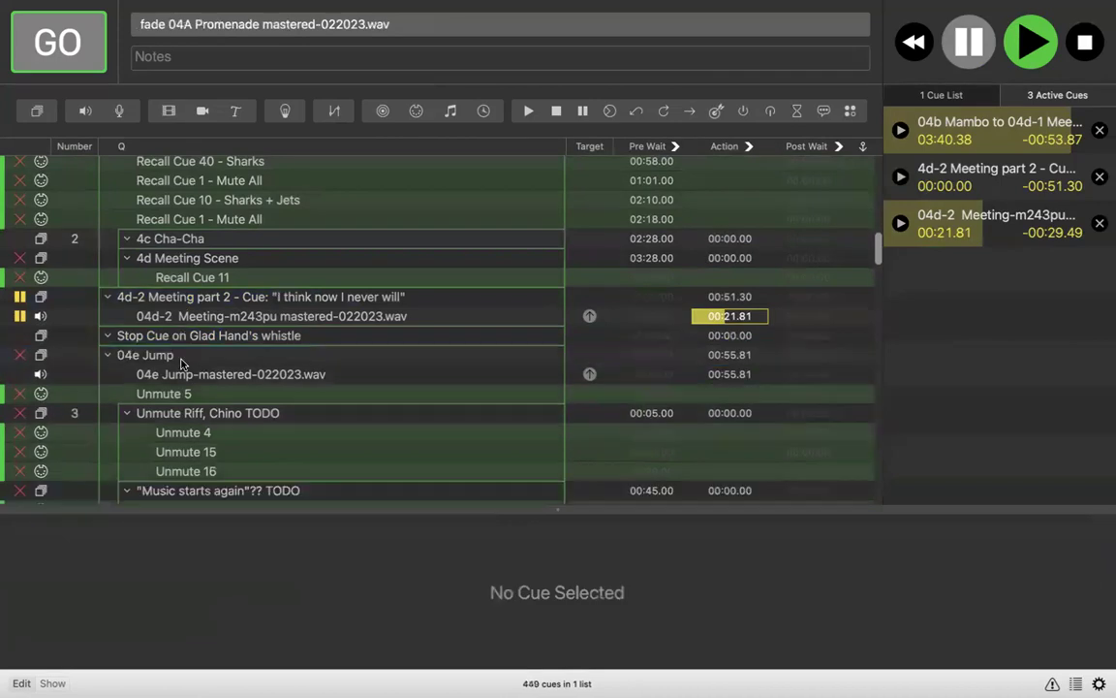
Step: Stop all playback, add a fade cue targeting the 04d-2 Meeting audio, and move it into the copied whistle stop group
click(187, 318)
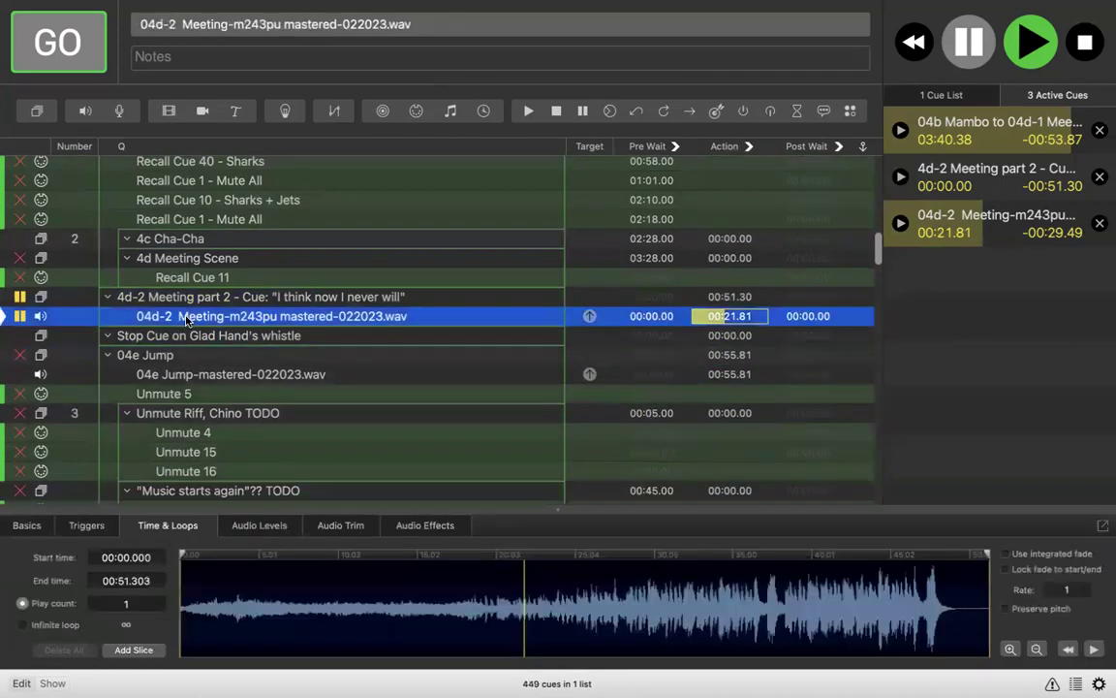
key(Escape)
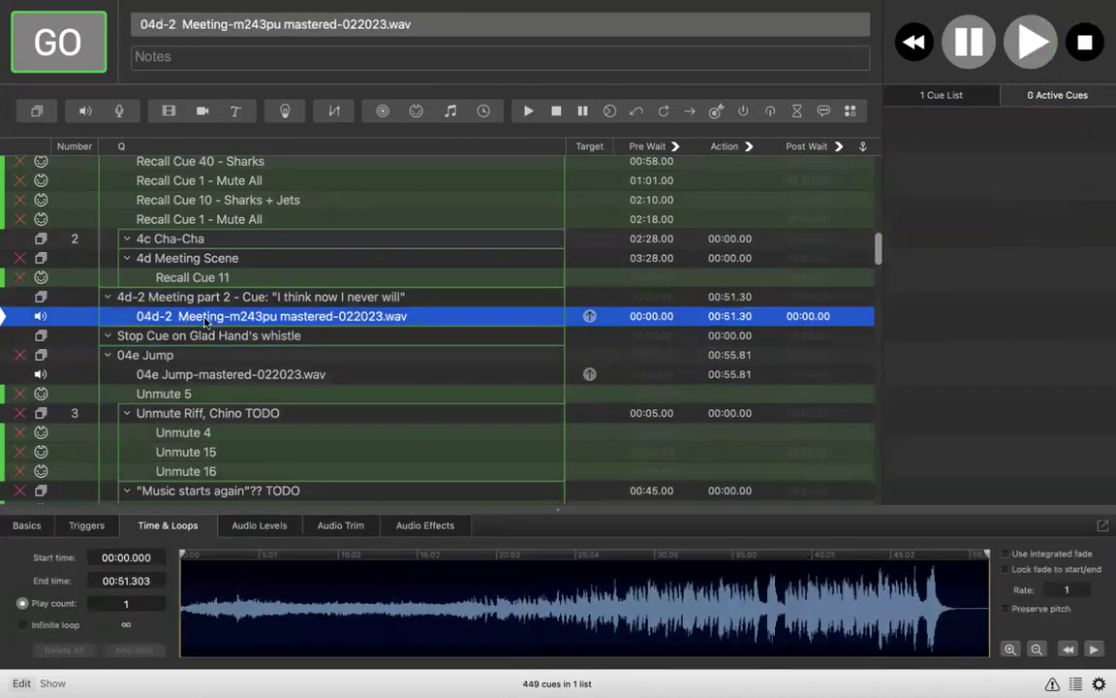
key(super+7)
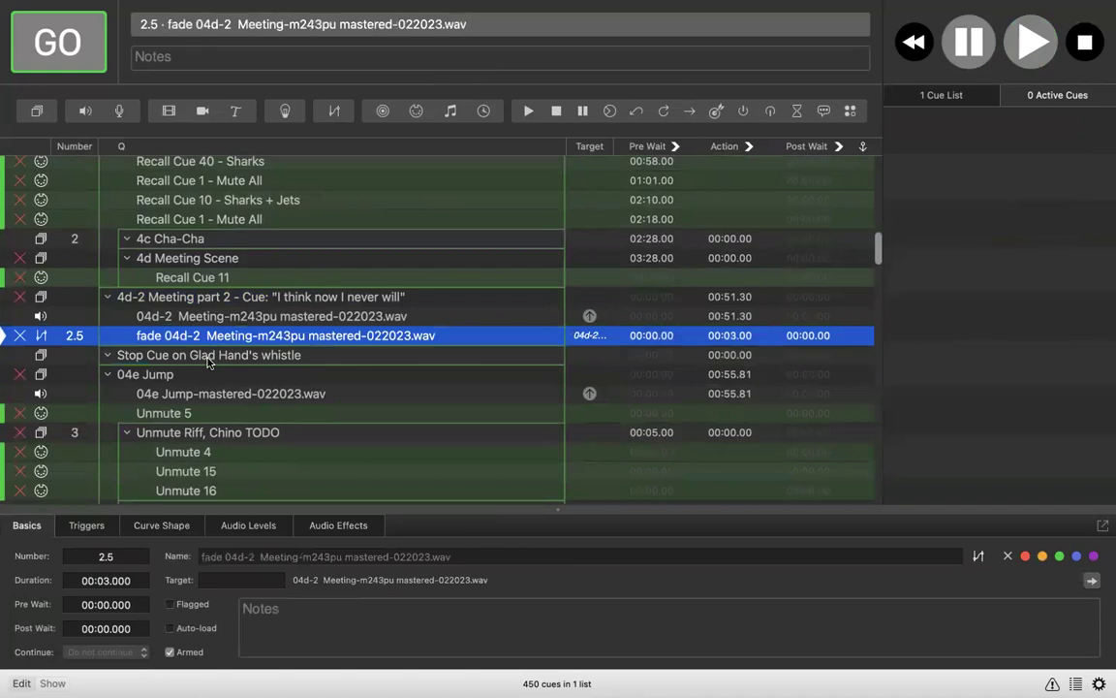
drag(206, 362, 198, 358)
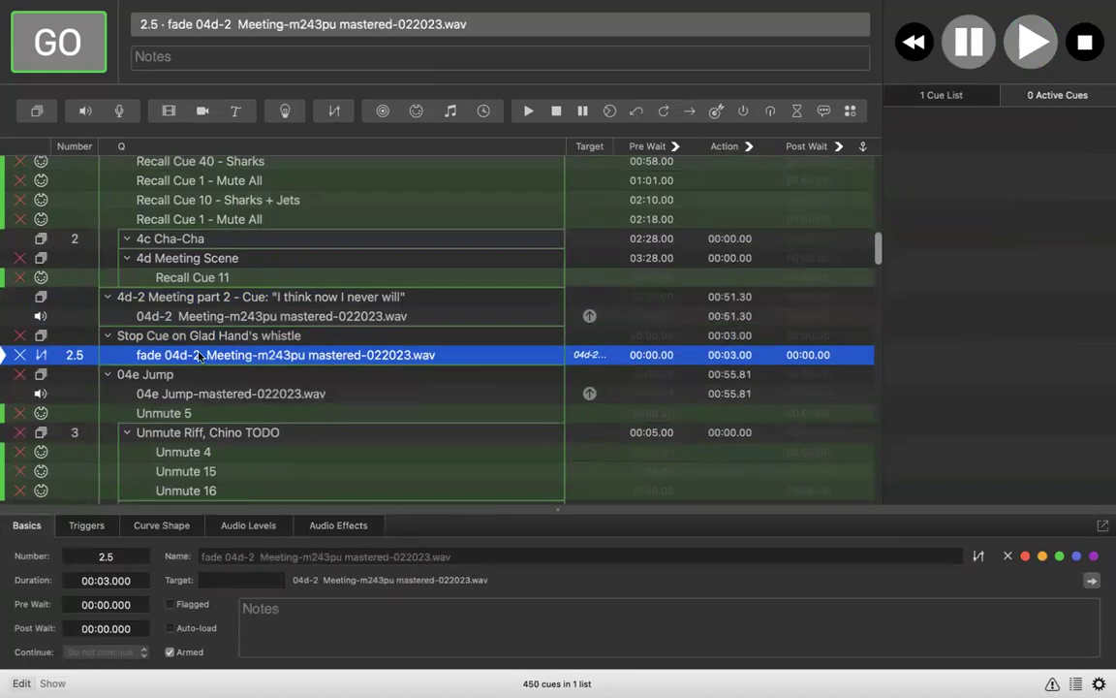
Step: Set the 04d-2 Meeting fade's master level to its minimum and its duration to 1 second
click(247, 525)
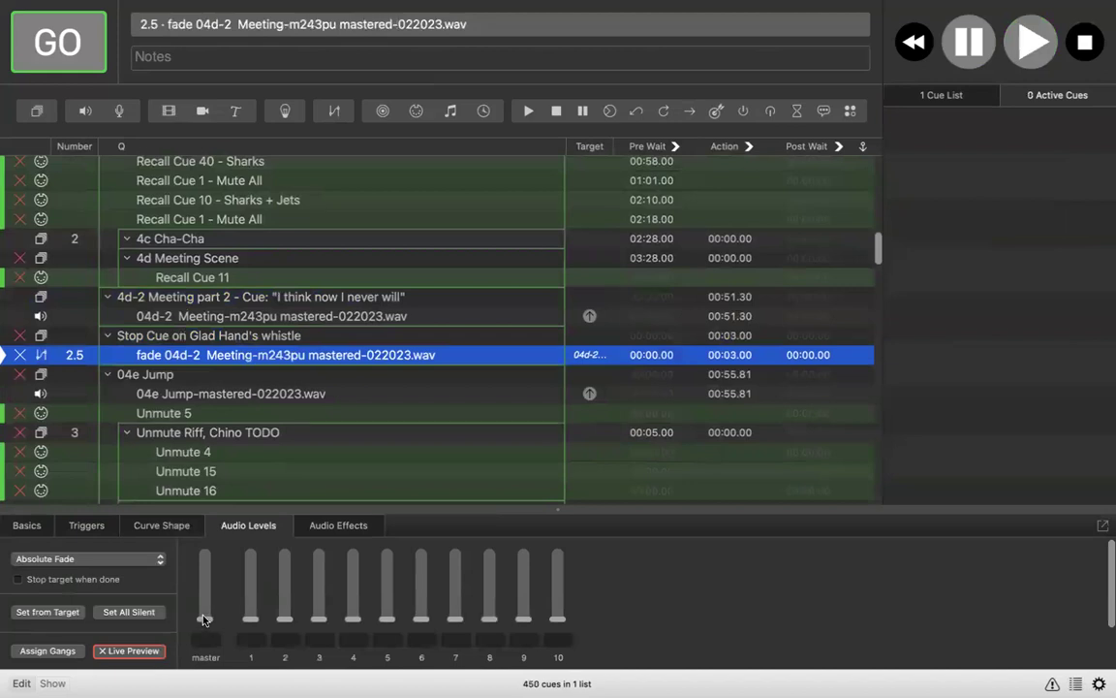
drag(205, 614, 202, 628)
click(34, 526)
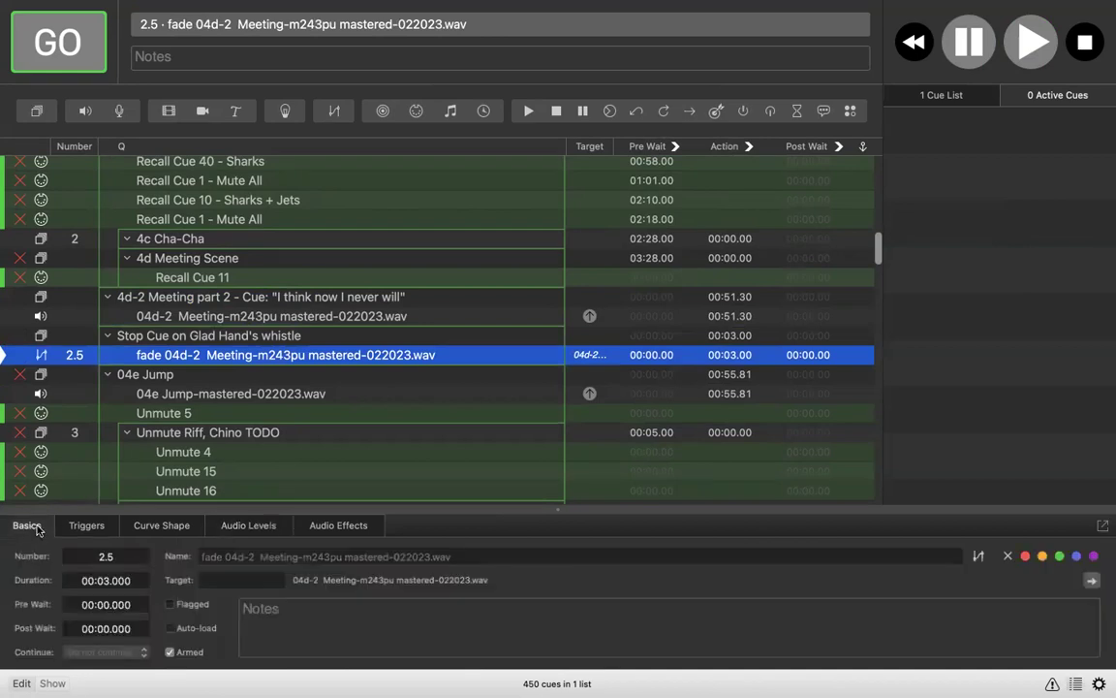
double_click(104, 581)
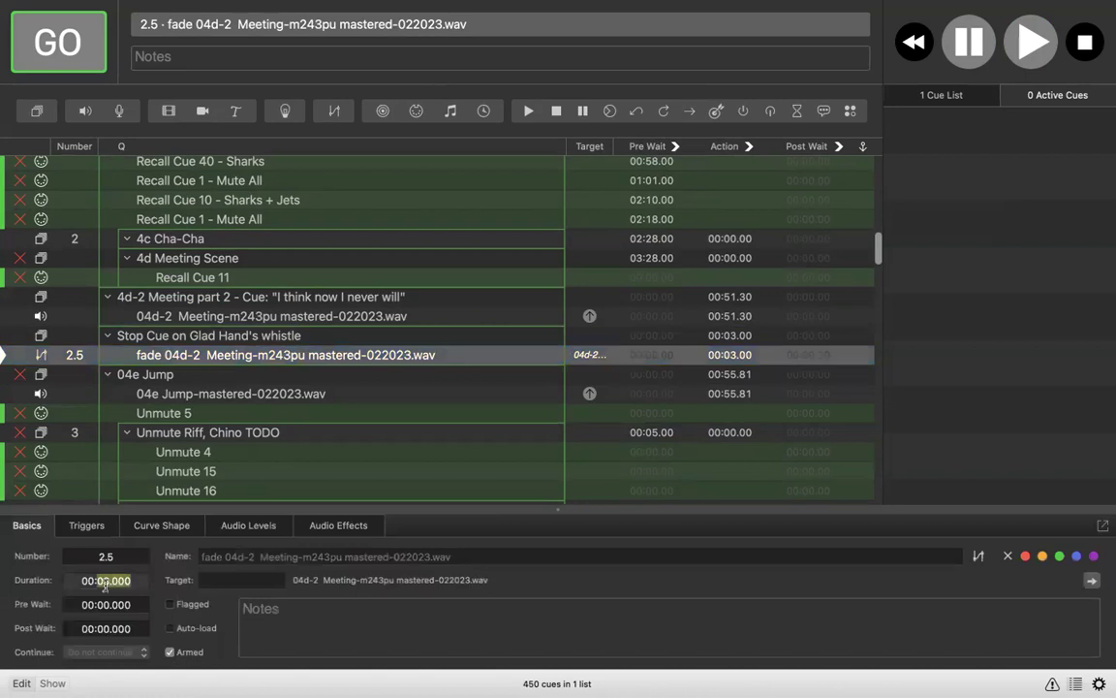
text(1)
key(Return)
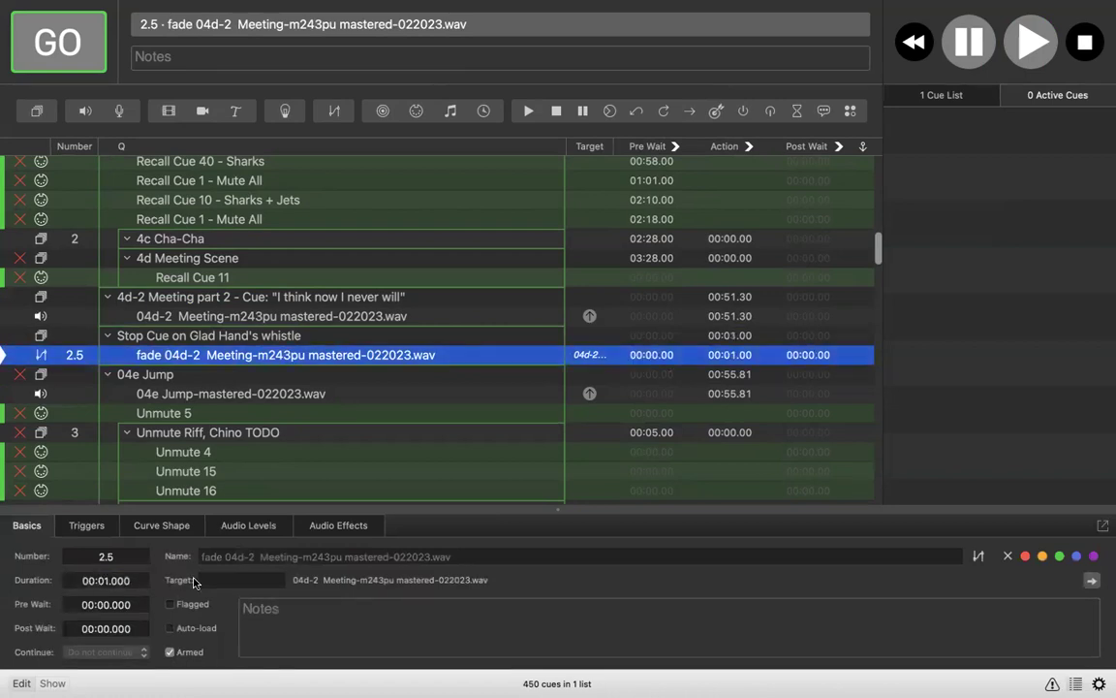
Step: Run the copied whistle stop group and the 04e Jump group, stopping playback after about 4 seconds
click(185, 341)
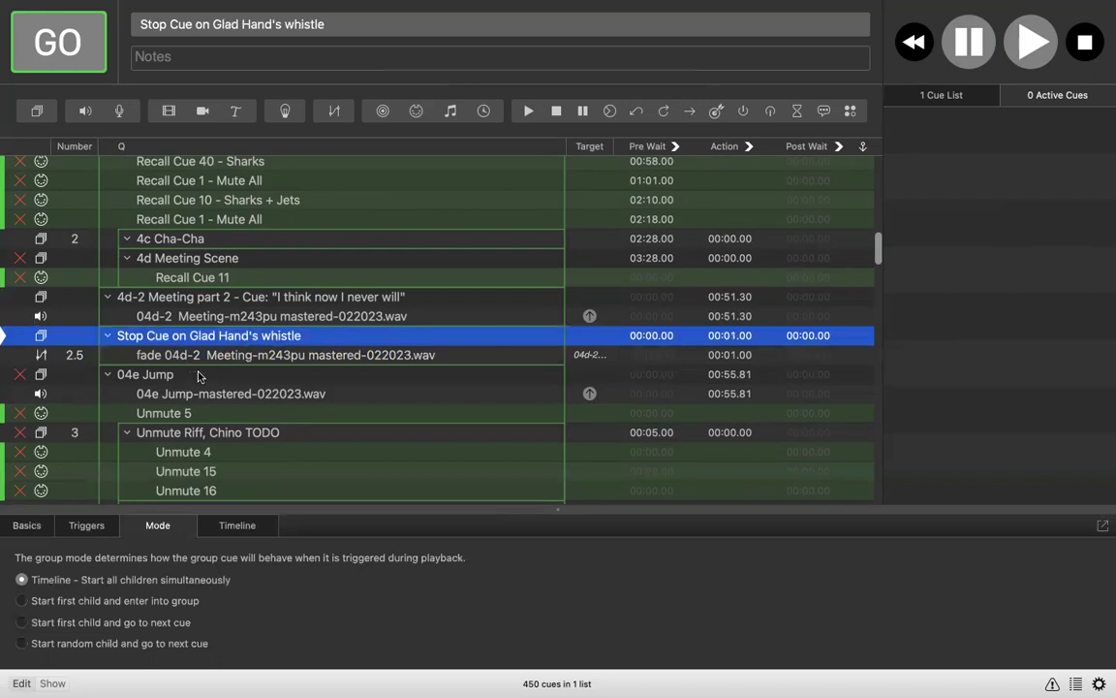
key(space)
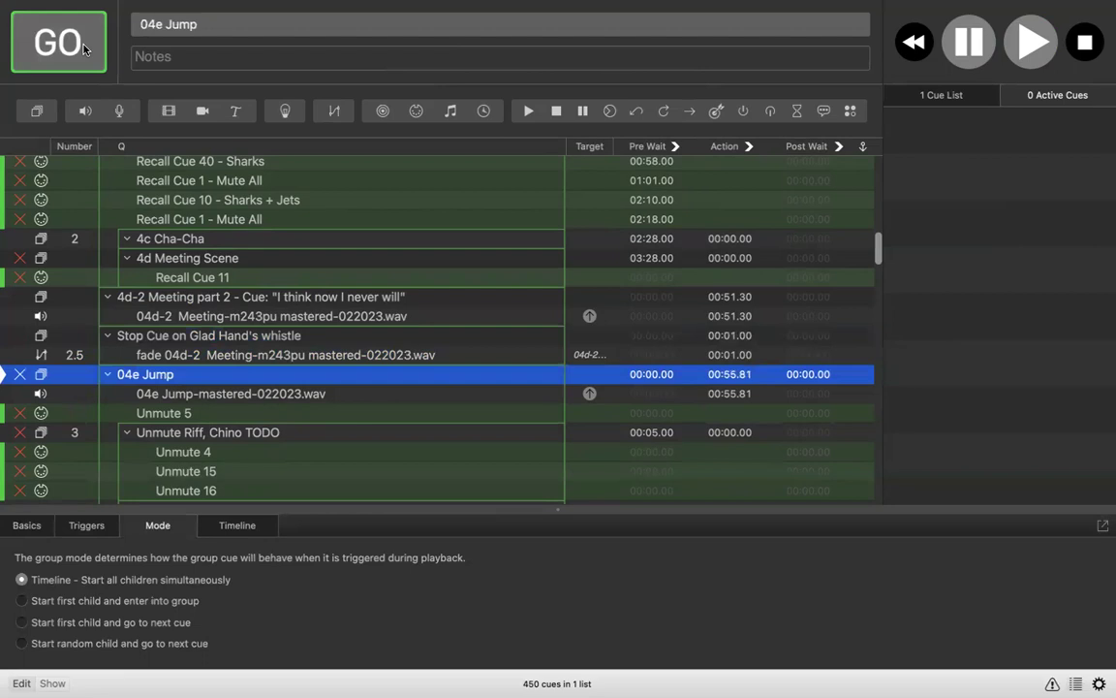
click(58, 43)
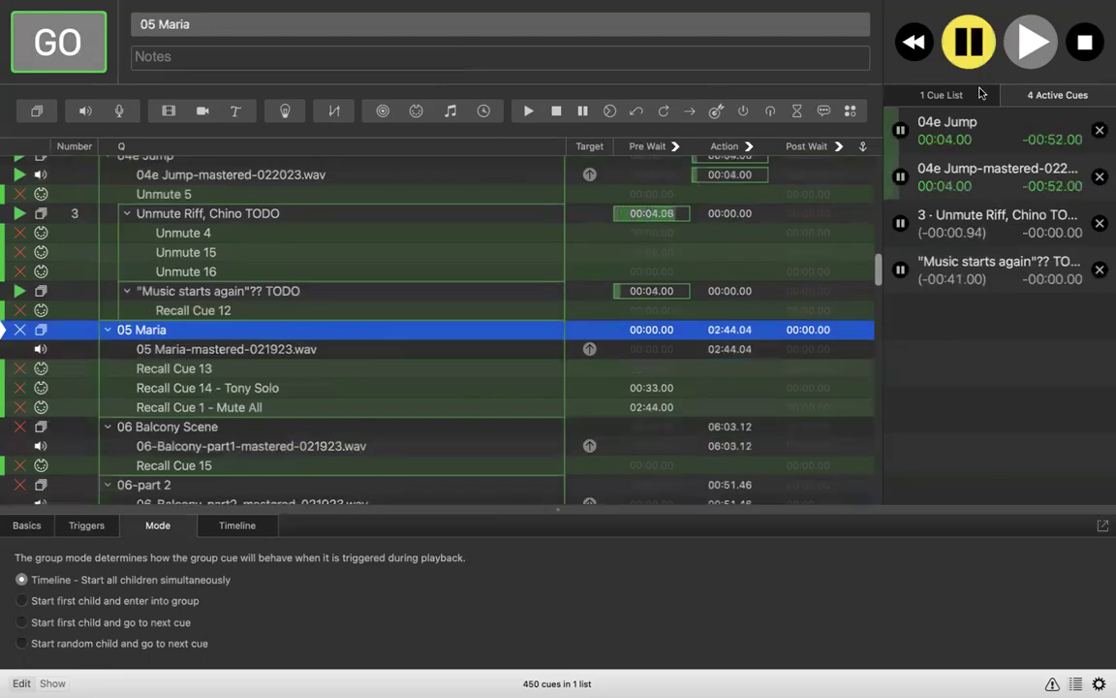
key(Escape)
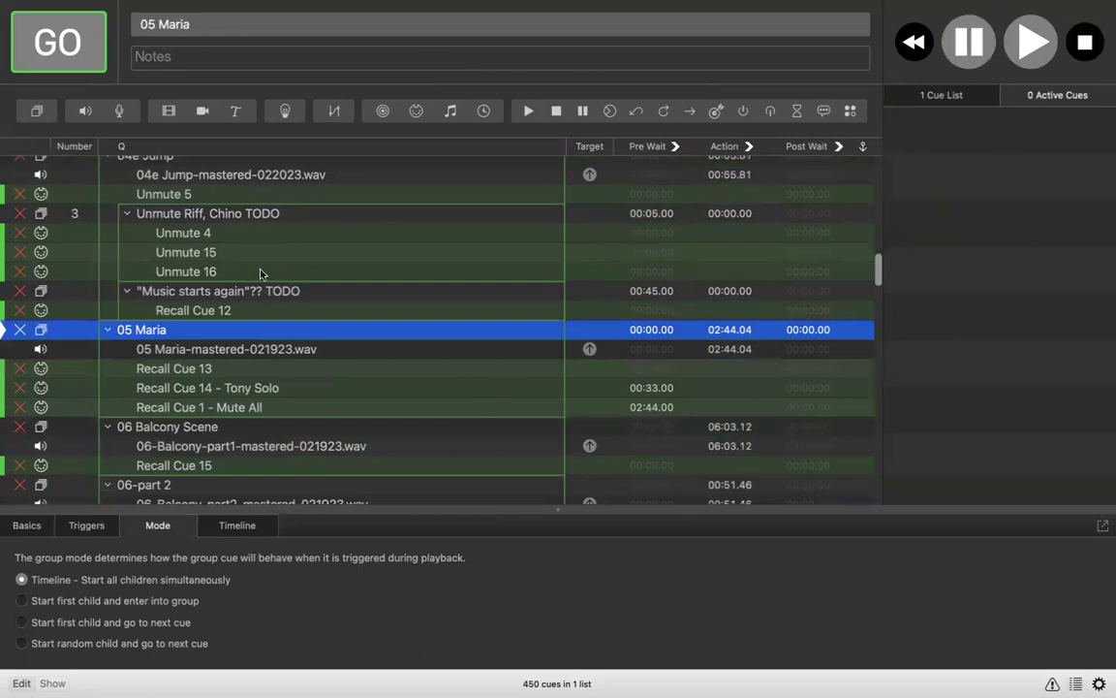
scroll(260, 273, up, 5)
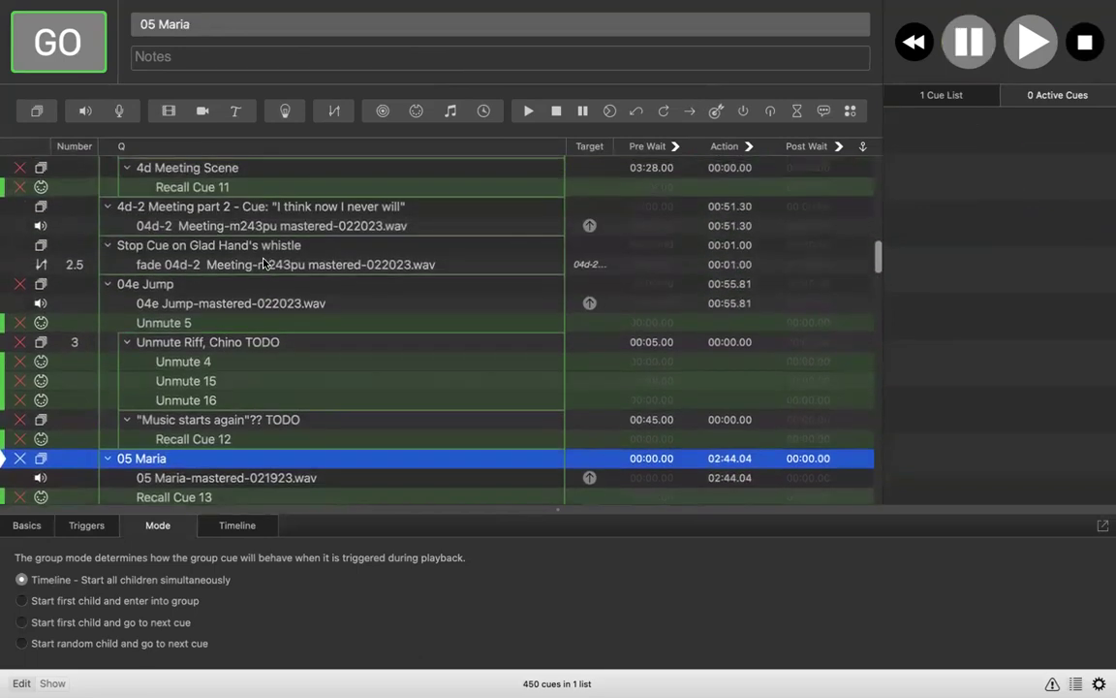
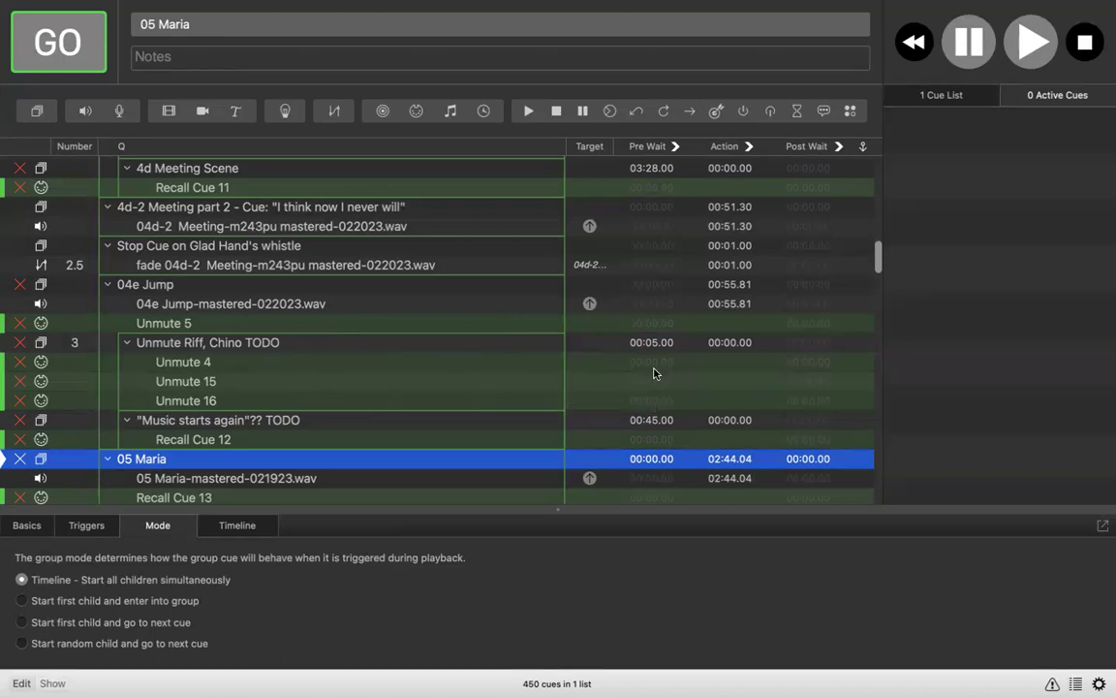
Step: Examine the 04e Jump audio, the "Music starts again"?? TODO group, and the Tony Solo and Mute All cues in 05 Maria
scroll(655, 374, down, 3)
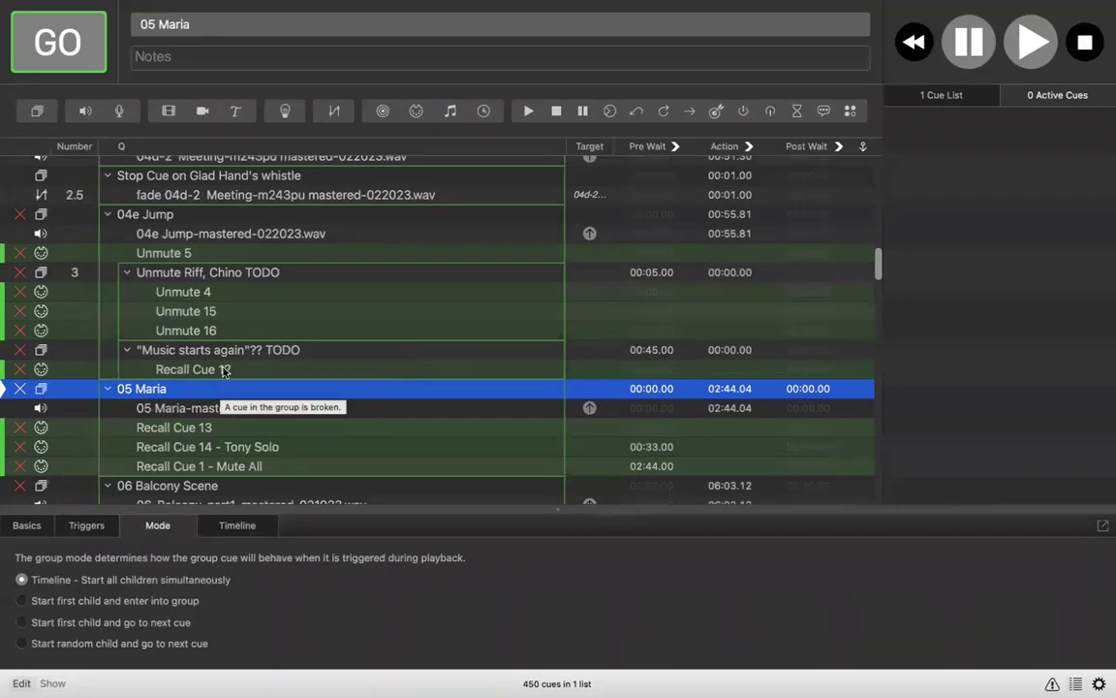
click(246, 233)
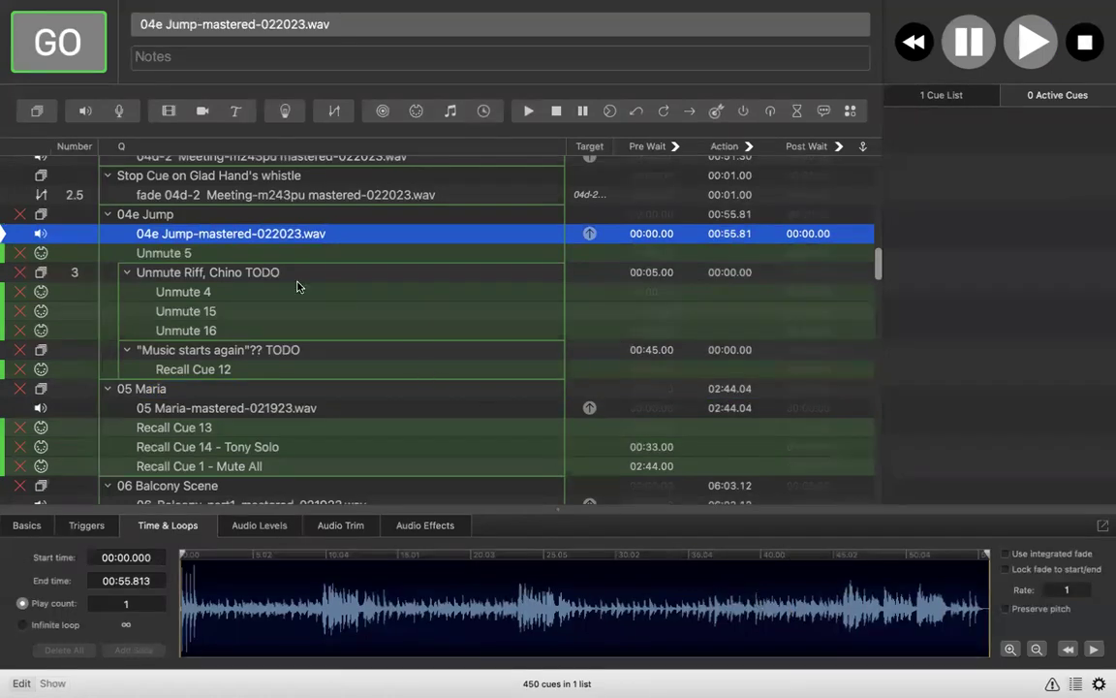
scroll(301, 383, down, 3)
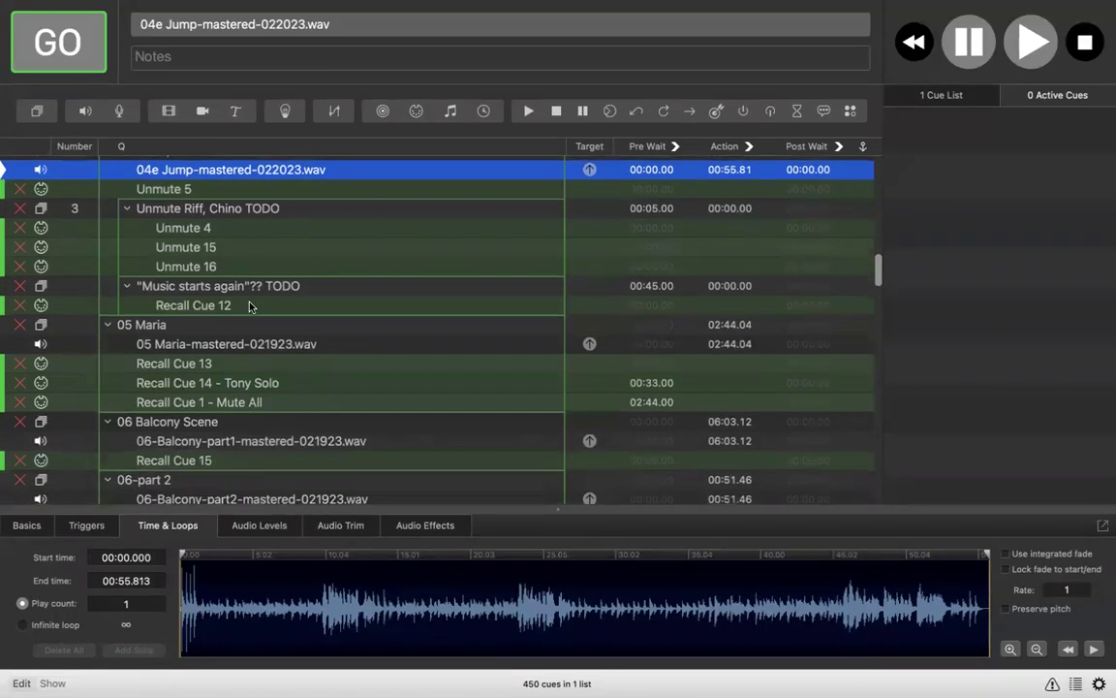
click(210, 289)
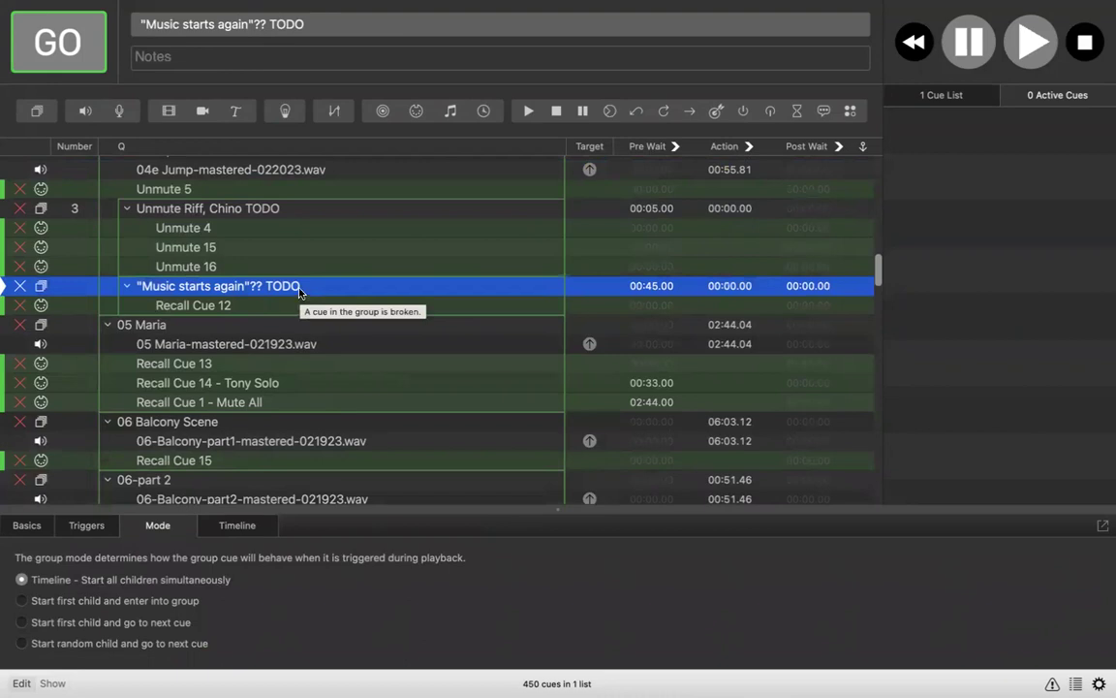
click(224, 326)
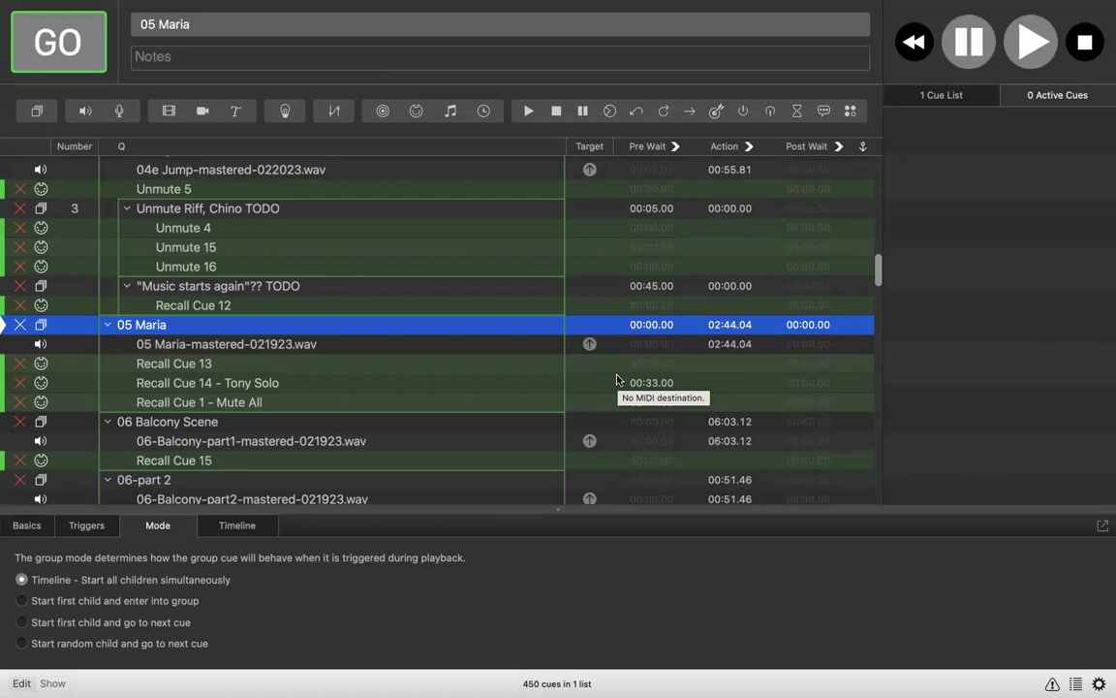
click(292, 384)
click(290, 401)
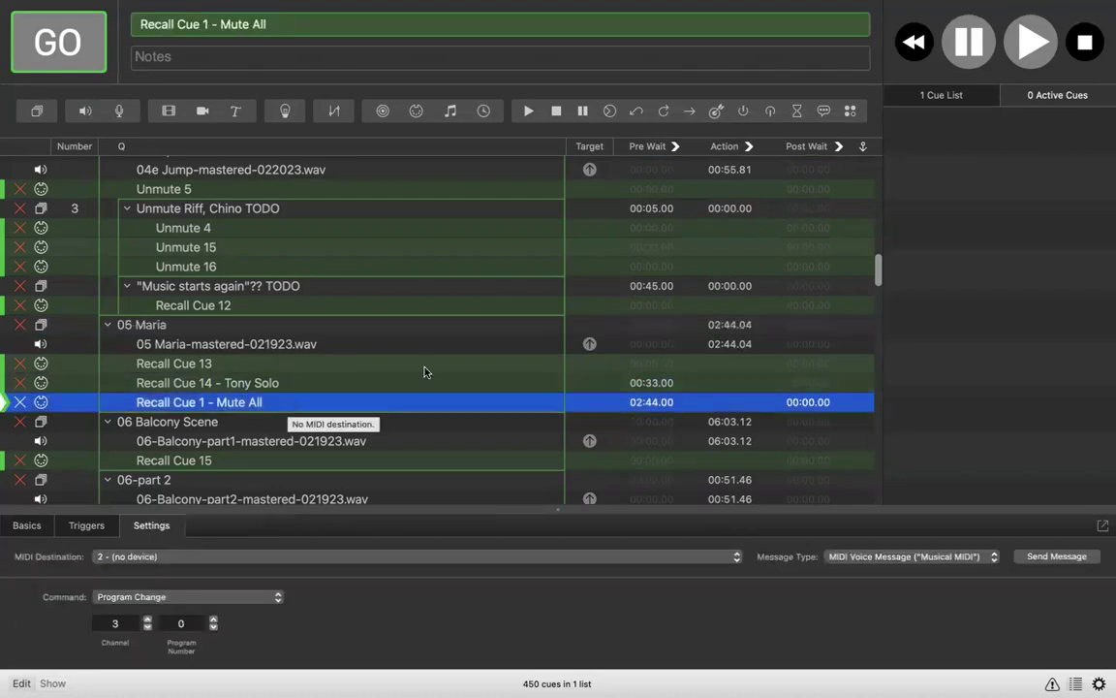
Step: Look over the cues and pre-wait times from the 06 Balcony Scene groups back through the 04b Mambo group
scroll(493, 366, down, 4)
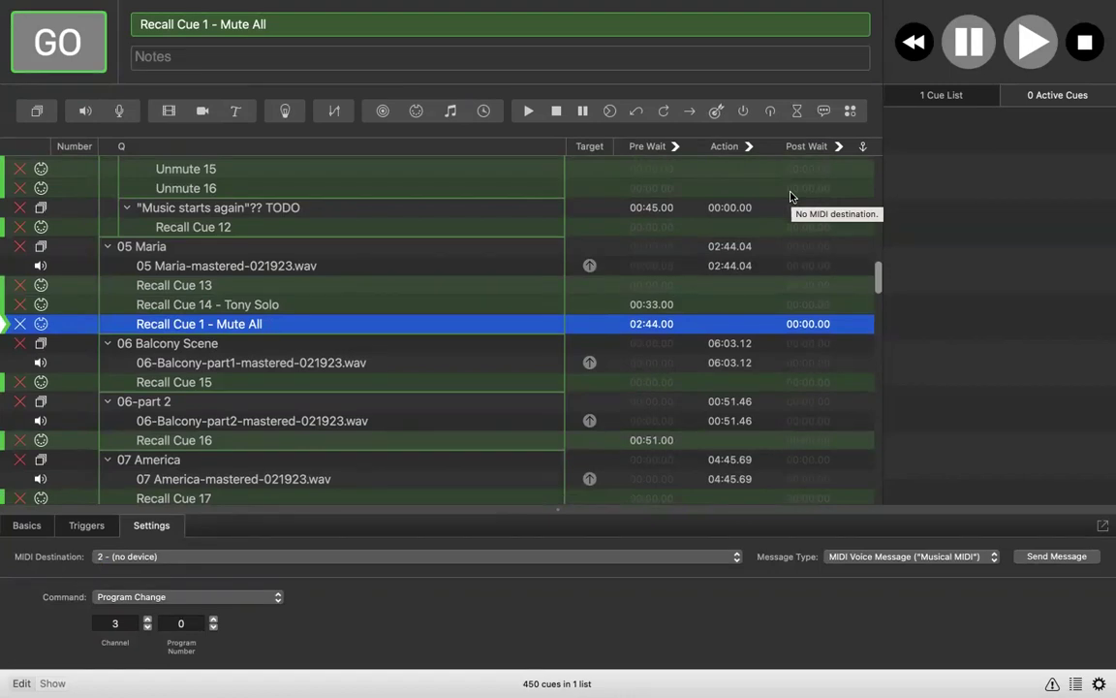
scroll(790, 196, up, 1)
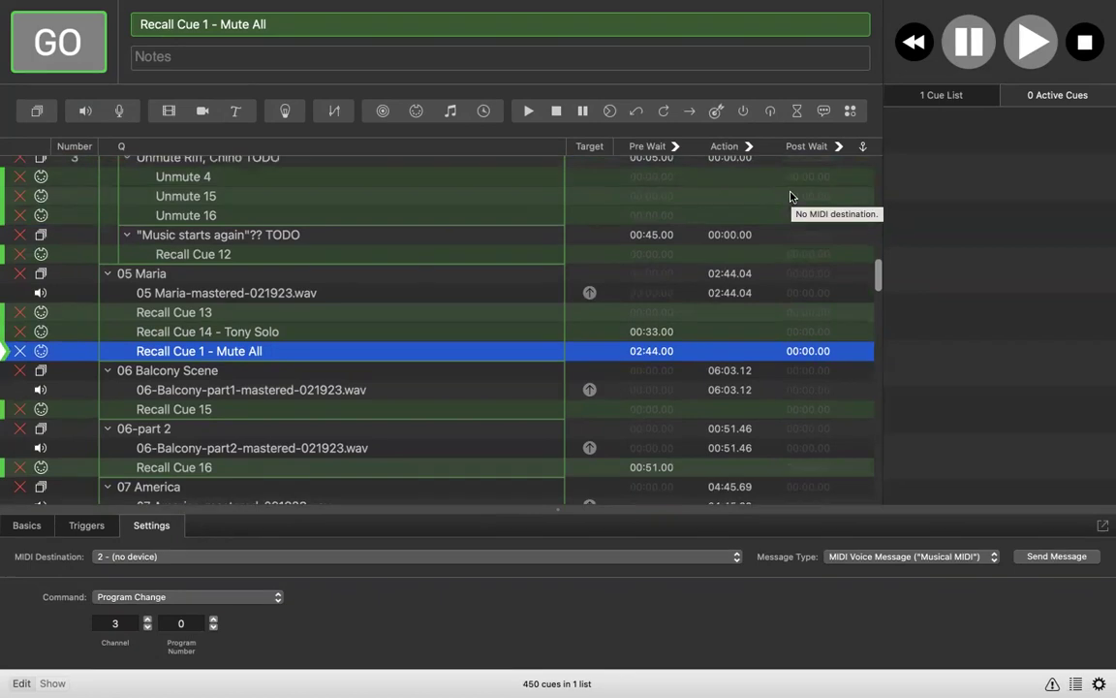
scroll(790, 197, down, 1)
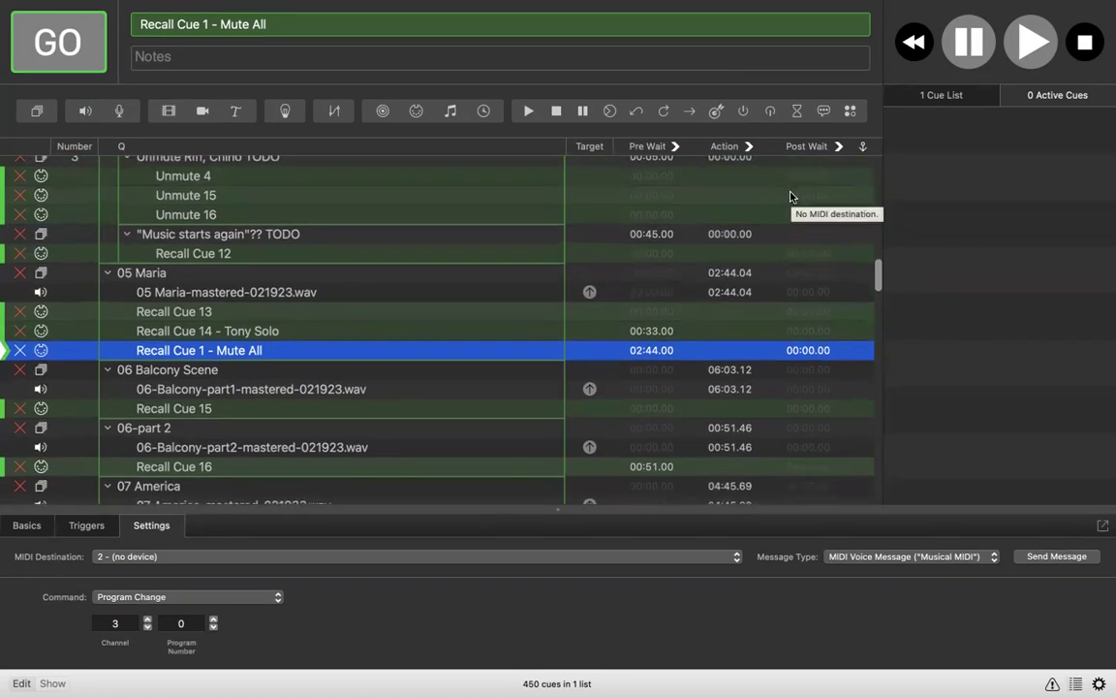
scroll(790, 197, up, 1)
scroll(789, 197, down, 1)
scroll(790, 197, down, 2)
scroll(790, 196, up, 3)
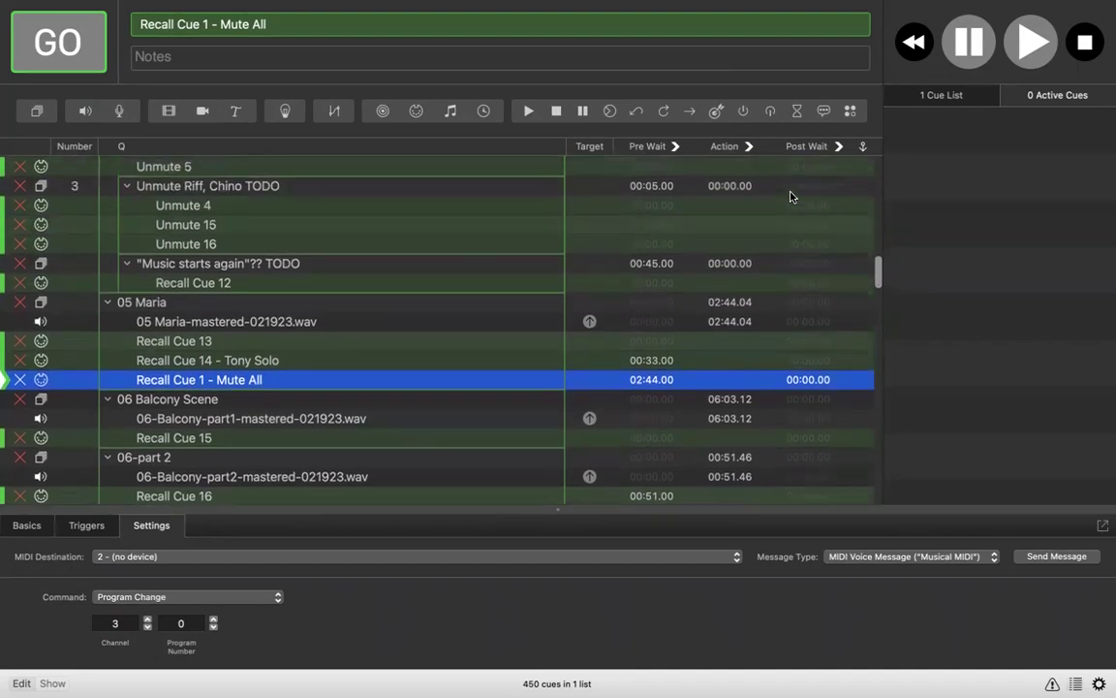
scroll(792, 250, up, 10)
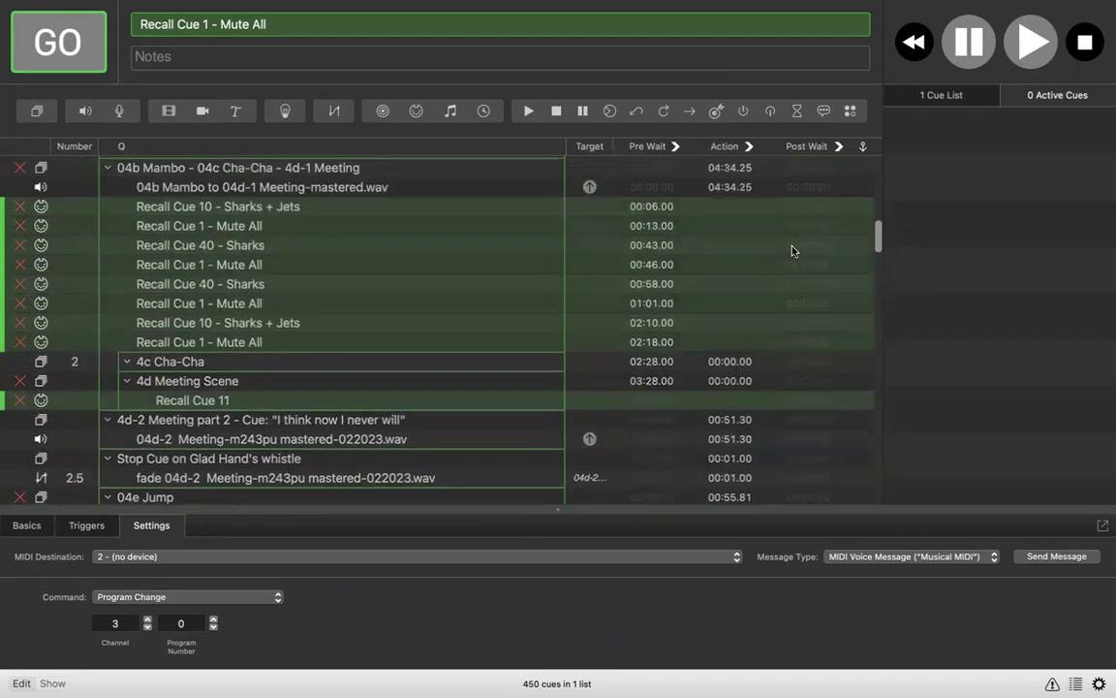
scroll(792, 250, up, 7)
scroll(791, 250, down, 8)
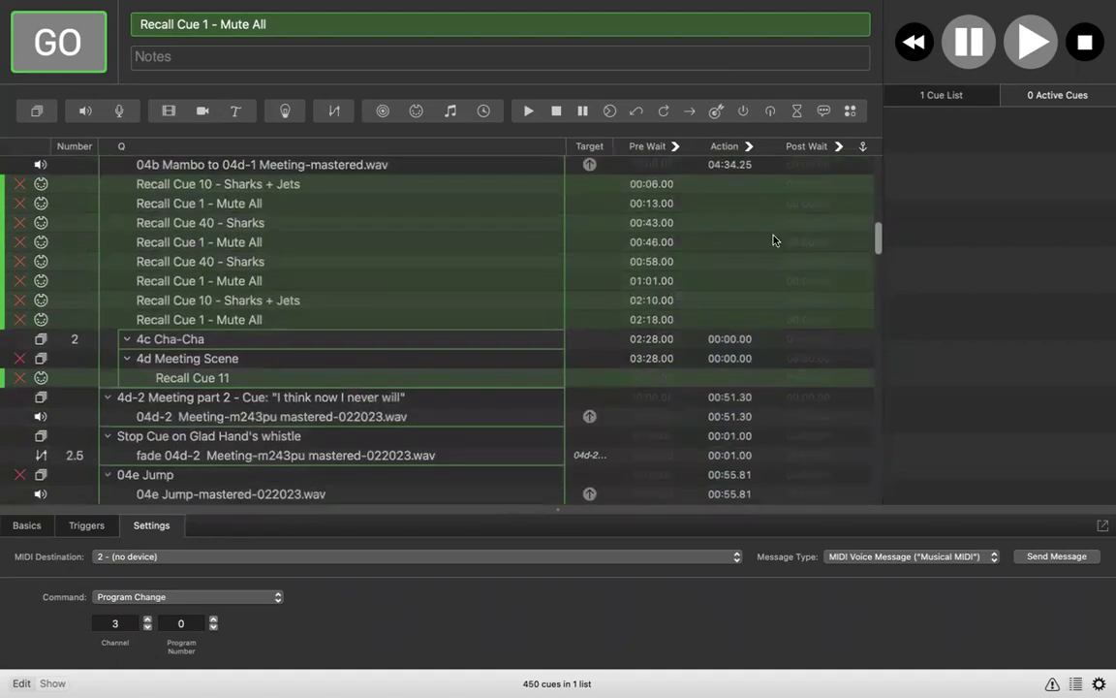
scroll(775, 239, down, 1)
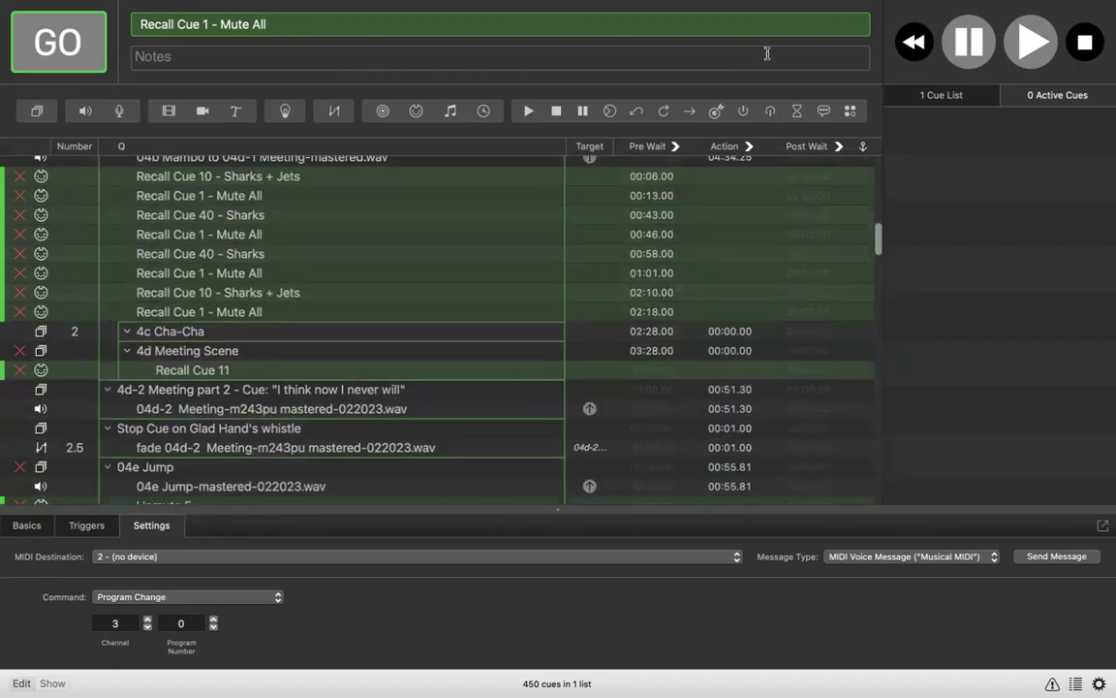